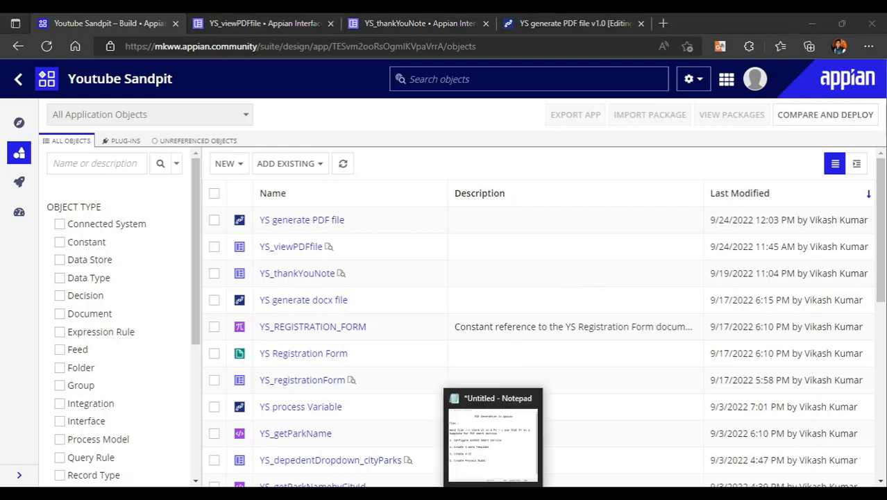
Switch to the Notepad notes and review the PDF generation flow from Word file through process variable to smart service template
{"action": "left_click", "coordinate": [491, 176]}
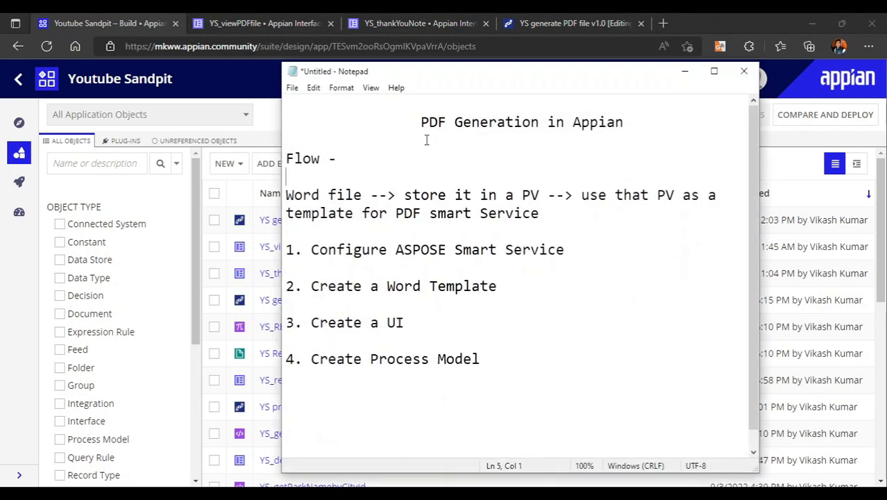
{"action": "left_click_drag", "start_coordinate": [407, 134], "coordinate": [558, 159]}
{"action": "left_click", "coordinate": [522, 280]}
{"action": "left_click_drag", "start_coordinate": [286, 195], "coordinate": [448, 252]}
{"action": "left_click", "coordinate": [479, 387]}
{"action": "left_click", "coordinate": [362, 195]}
{"action": "left_click_drag", "start_coordinate": [286, 197], "coordinate": [366, 197]}
{"action": "left_click", "coordinate": [413, 196]}
{"action": "left_click_drag", "start_coordinate": [397, 196], "coordinate": [549, 195]}
{"action": "left_click", "coordinate": [577, 206]}
{"action": "left_click_drag", "start_coordinate": [395, 195], "coordinate": [540, 195]}
{"action": "left_click", "coordinate": [555, 195]}
{"action": "left_click_drag", "start_coordinate": [421, 195], "coordinate": [540, 195]}
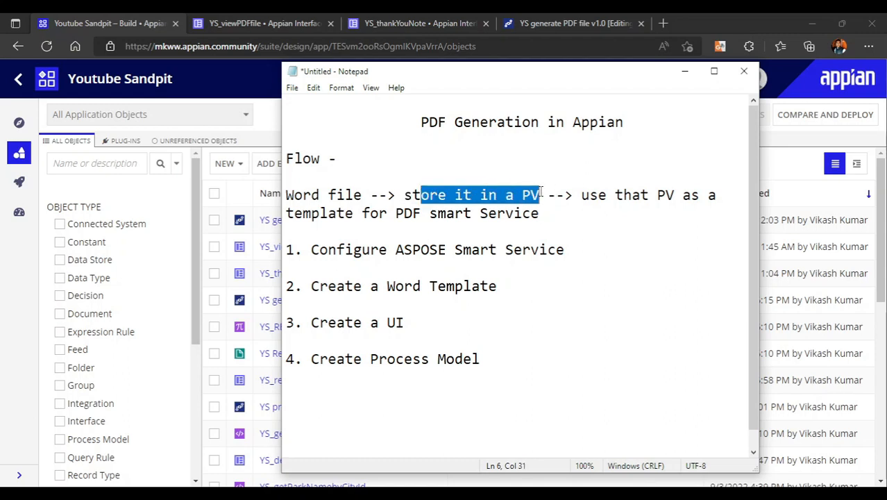
{"action": "left_click", "coordinate": [540, 195]}
{"action": "left_click_drag", "start_coordinate": [431, 197], "coordinate": [700, 195]}
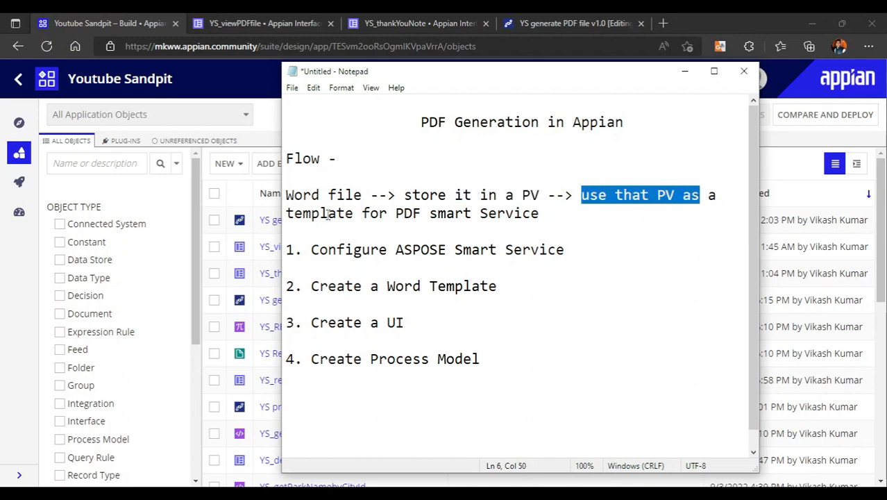
{"action": "left_click_drag", "start_coordinate": [311, 215], "coordinate": [569, 221]}
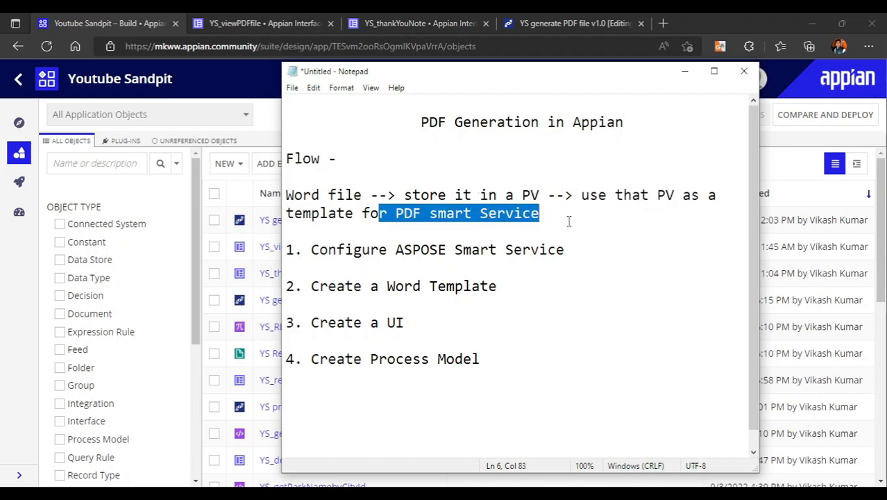
{"action": "left_click", "coordinate": [569, 221]}
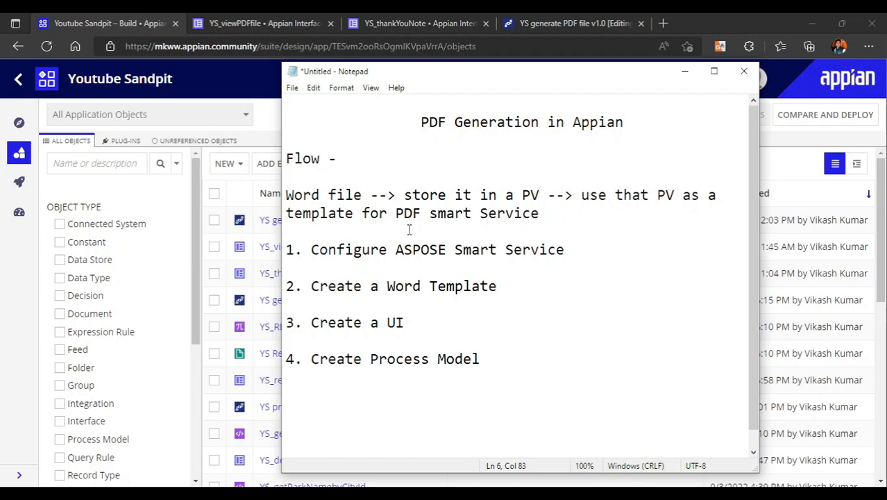
Review the four planned tasks in the notes, from configuring the ASPOSE smart service to creating the process model, and put the notes away
{"action": "left_click_drag", "start_coordinate": [394, 255], "coordinate": [580, 252]}
{"action": "left_click", "coordinate": [474, 271]}
{"action": "left_click", "coordinate": [524, 318]}
{"action": "left_click_drag", "start_coordinate": [316, 286], "coordinate": [519, 290]}
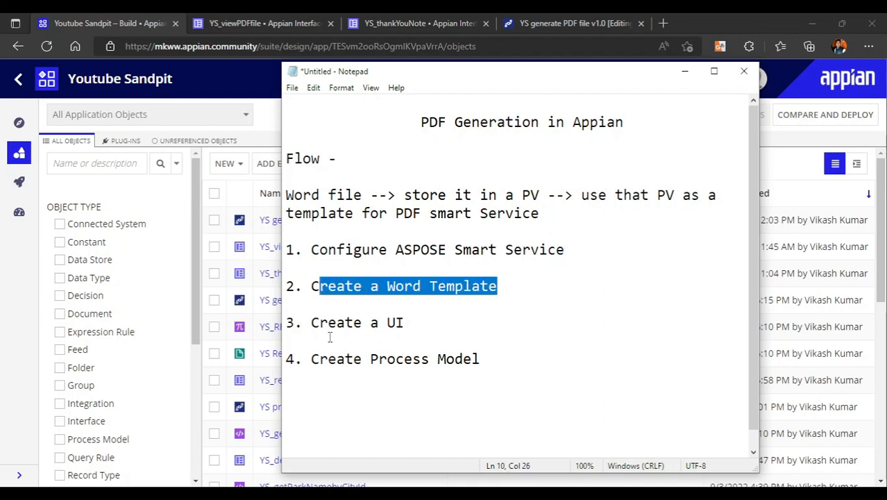
{"action": "left_click_drag", "start_coordinate": [311, 322], "coordinate": [439, 342]}
{"action": "left_click", "coordinate": [311, 359]}
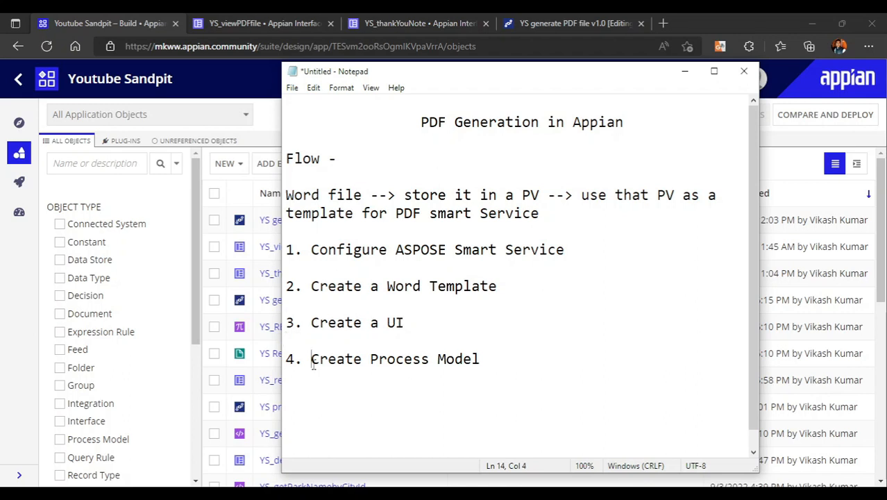
{"action": "left_click", "coordinate": [507, 373]}
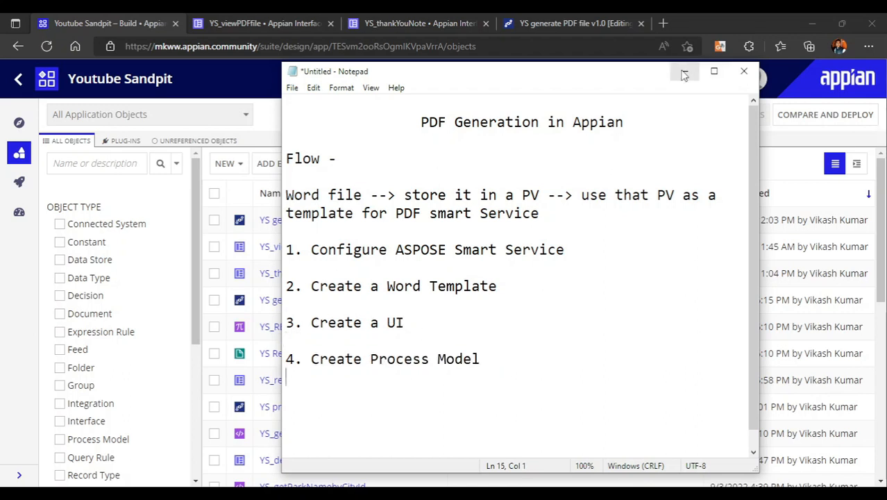
{"action": "left_click_drag", "start_coordinate": [372, 253], "coordinate": [573, 254]}
{"action": "left_click", "coordinate": [464, 286]}
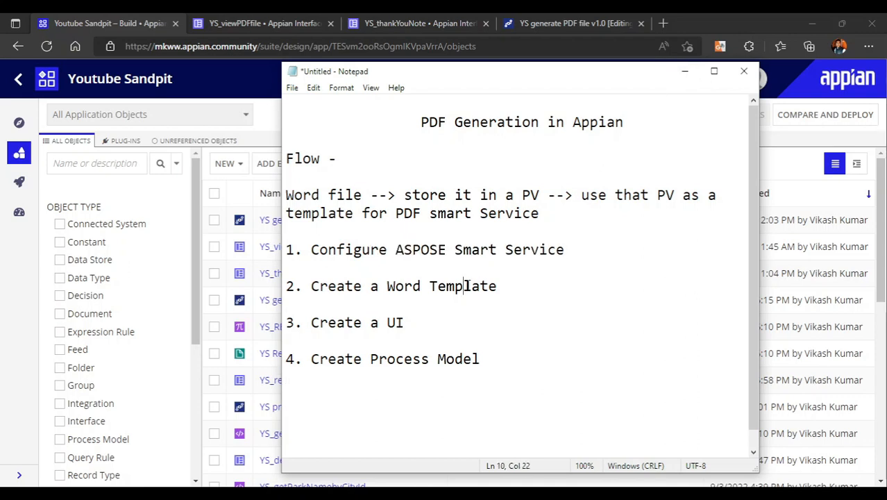
{"action": "left_click_drag", "start_coordinate": [351, 281], "coordinate": [506, 287]}
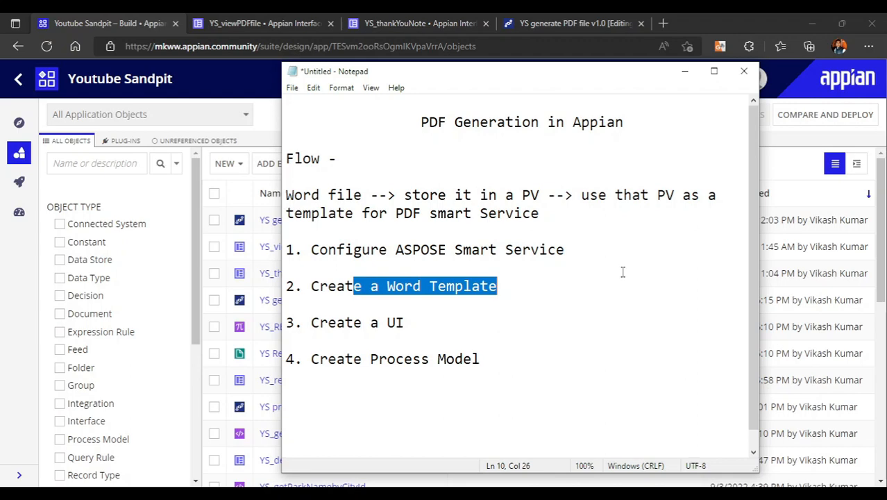
{"action": "left_click", "coordinate": [684, 71]}
In the YS generate PDF file process model, find the Convert DocX To PDF (Aspose) smart service and place it between the start and end nodes
{"action": "left_click", "coordinate": [522, 21]}
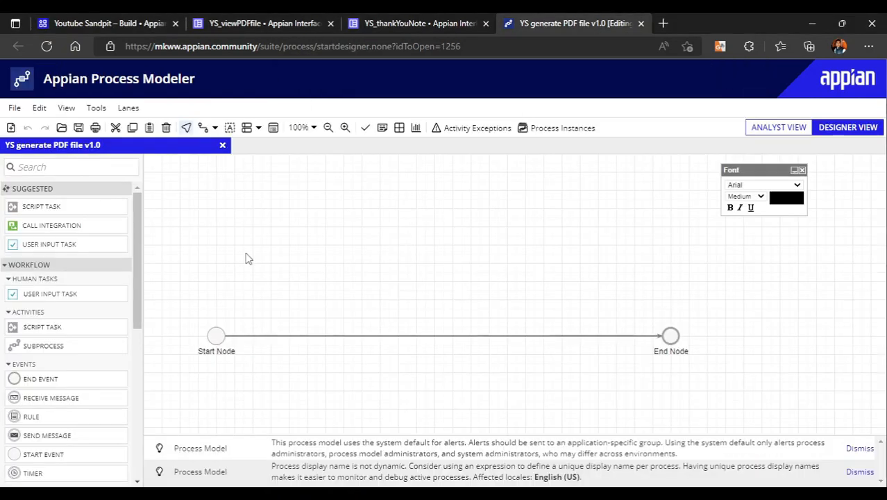
{"action": "left_click", "coordinate": [70, 169]}
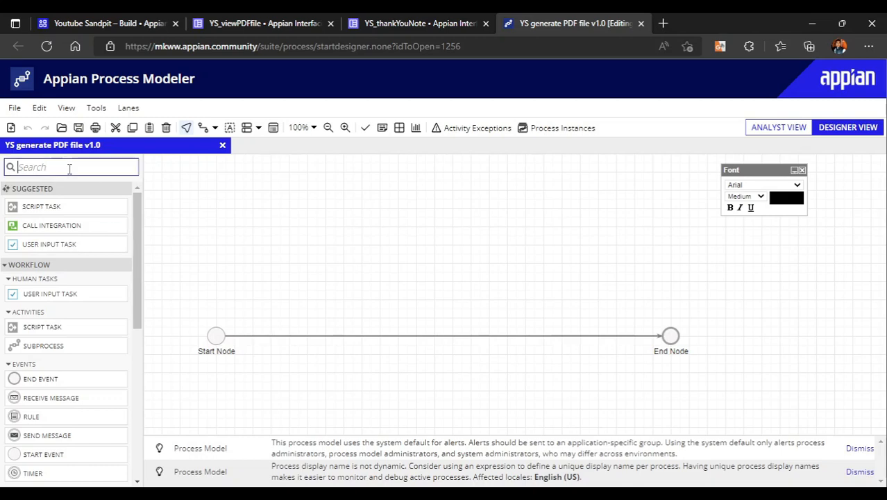
{"action": "type", "text": "aspose"}
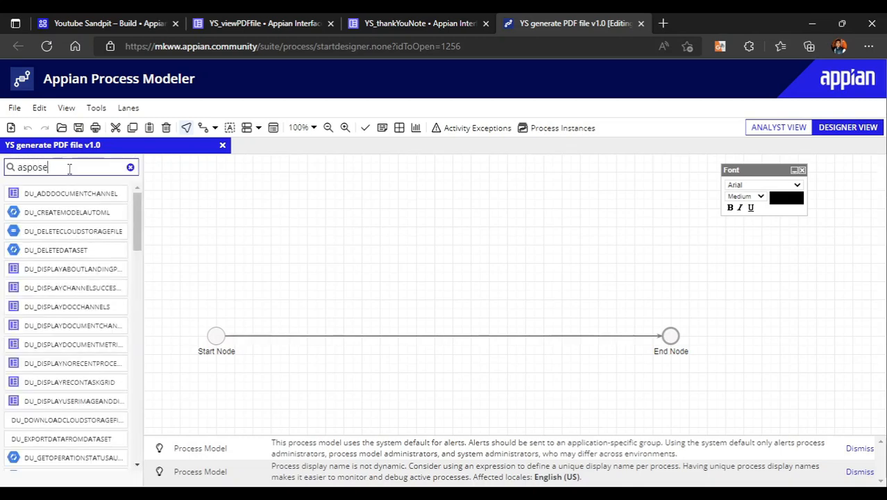
{"action": "left_click_drag", "start_coordinate": [48, 197], "coordinate": [466, 336]}
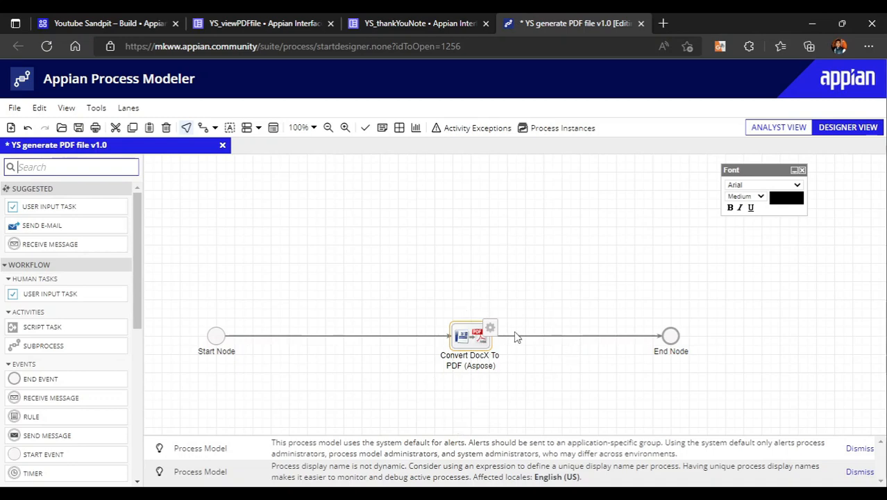
Look up the Convert DocX to PDF (Aspose) plug-in by searching for aspose among the available plug-ins in the Admin Console
{"action": "left_click", "coordinate": [67, 18]}
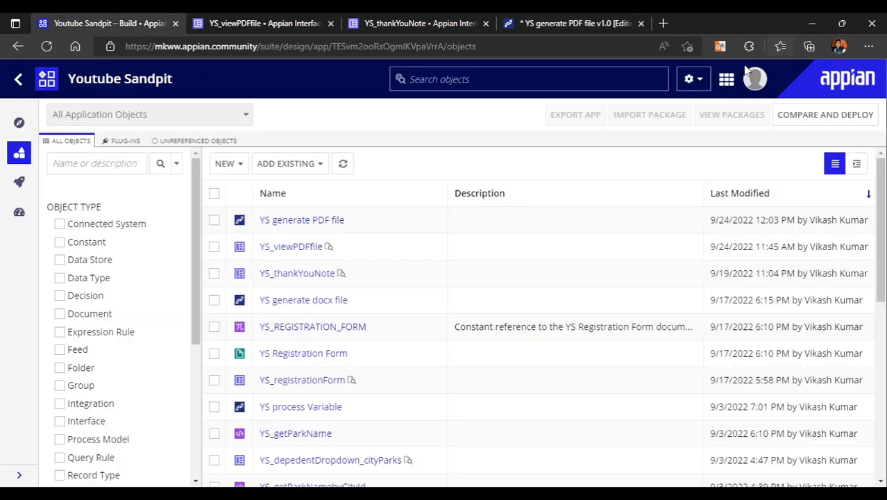
{"action": "left_click", "coordinate": [726, 79]}
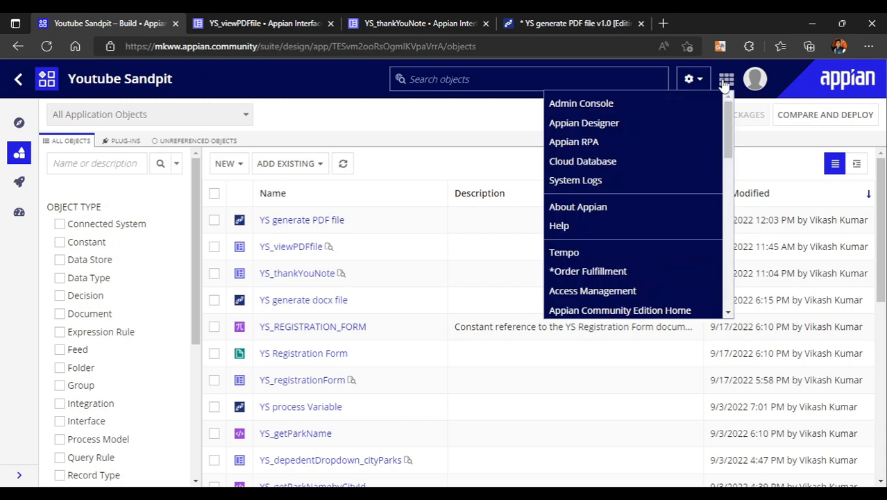
{"action": "left_click", "coordinate": [619, 108]}
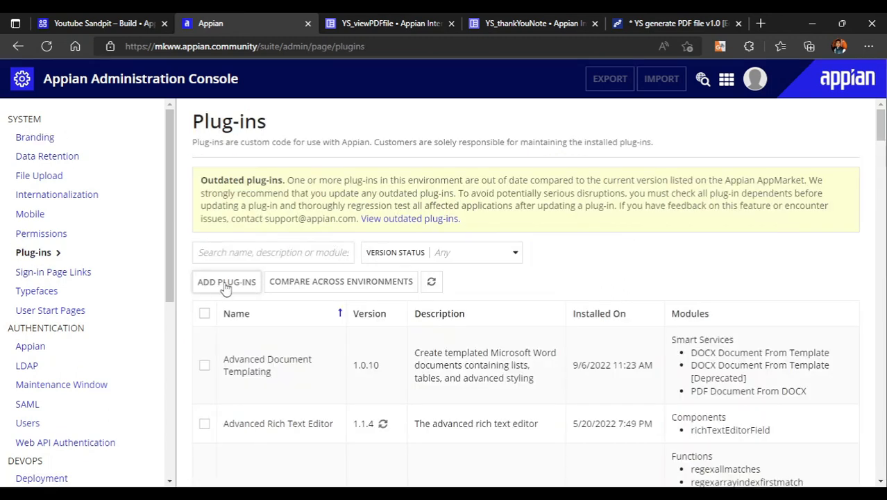
{"action": "left_click", "coordinate": [226, 284]}
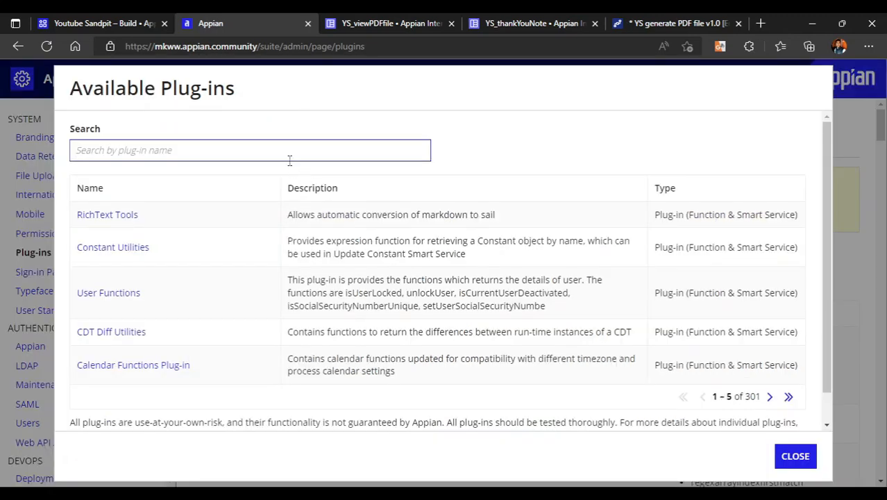
{"action": "type", "text": "aspose"}
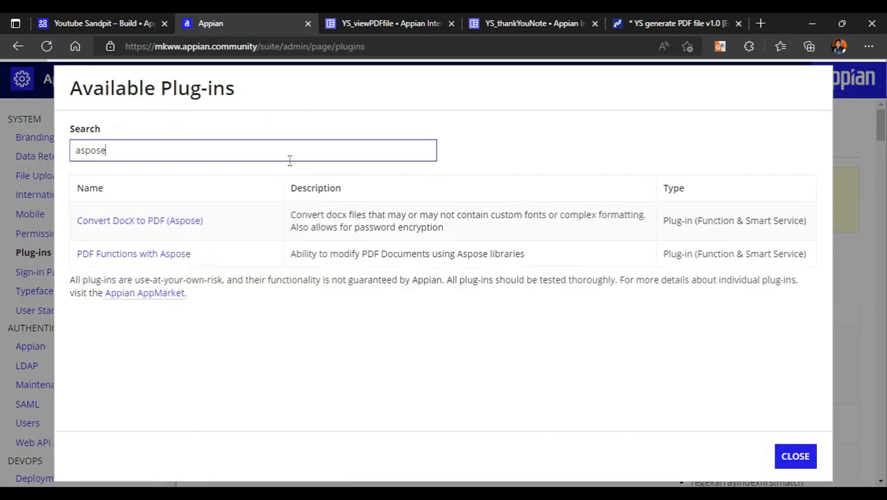
{"action": "left_click", "coordinate": [126, 220]}
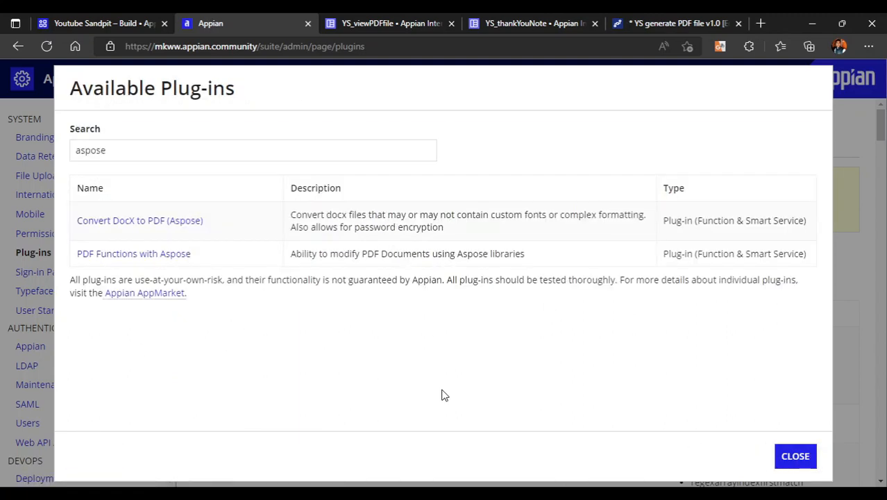
{"action": "left_click", "coordinate": [792, 458]}
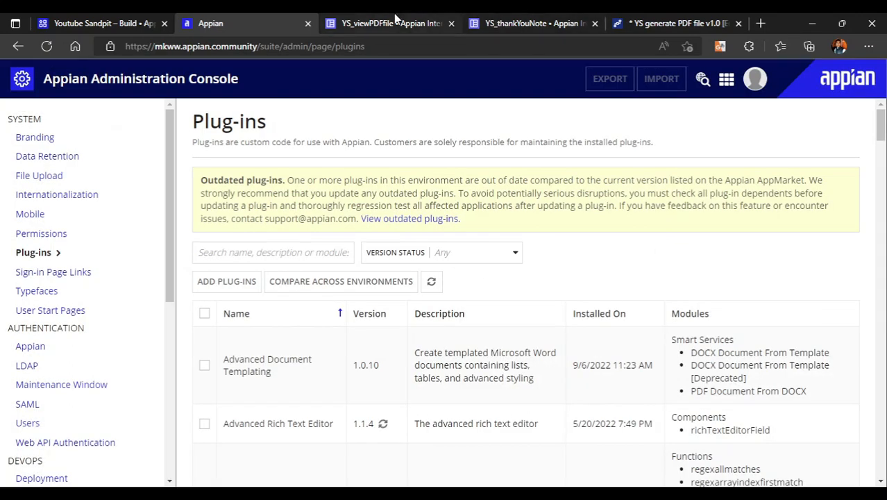
{"action": "left_click", "coordinate": [307, 23]}
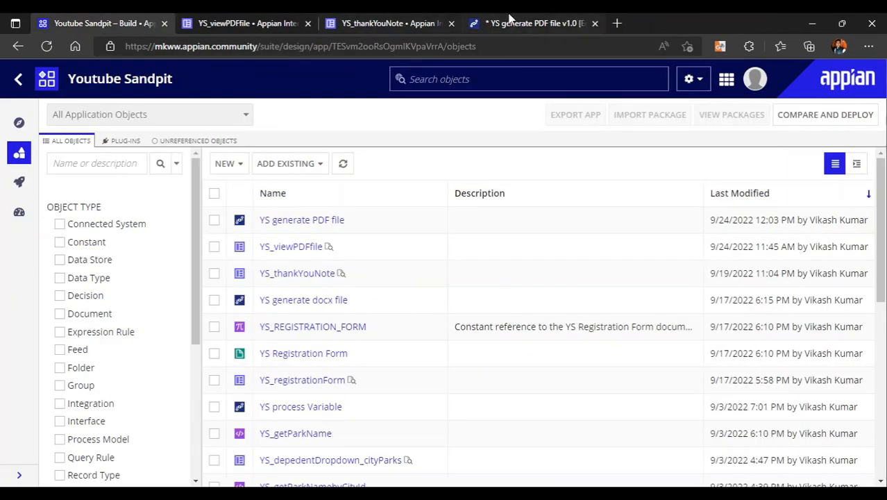
Move the whole flow of start, conversion and end nodes higher on the YS generate PDF file canvas
{"action": "left_click", "coordinate": [510, 21]}
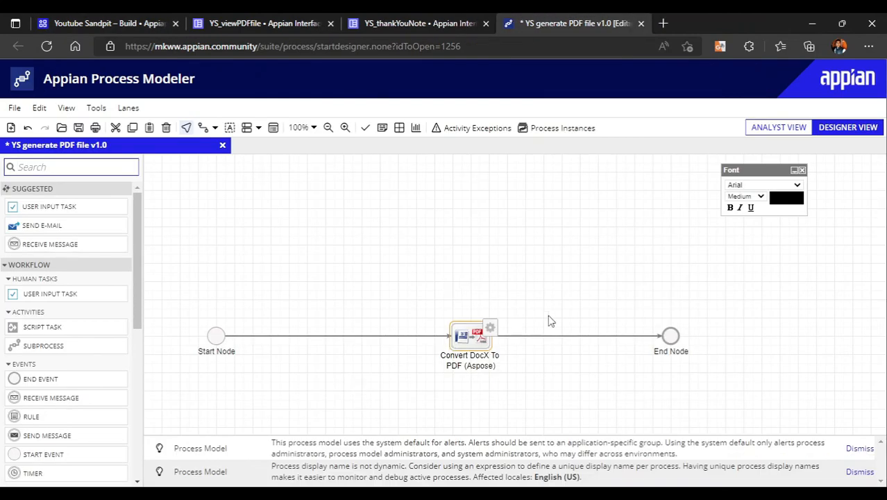
{"action": "left_click_drag", "start_coordinate": [184, 276], "coordinate": [753, 377]}
{"action": "left_click_drag", "start_coordinate": [685, 339], "coordinate": [672, 266]}
Open the configuration of the Convert DocX To PDF (Aspose) node and examine the Source File Data List input fields, including SourceDocID
{"action": "right_click", "coordinate": [469, 268]}
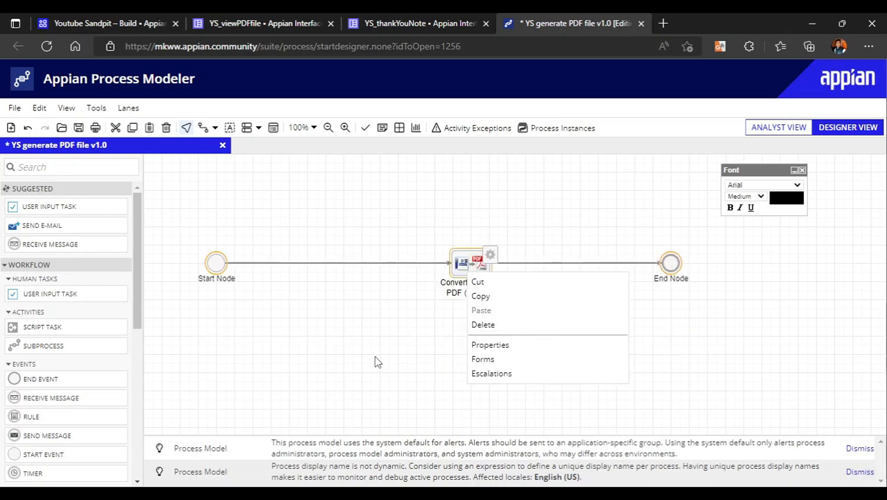
{"action": "left_click", "coordinate": [490, 345]}
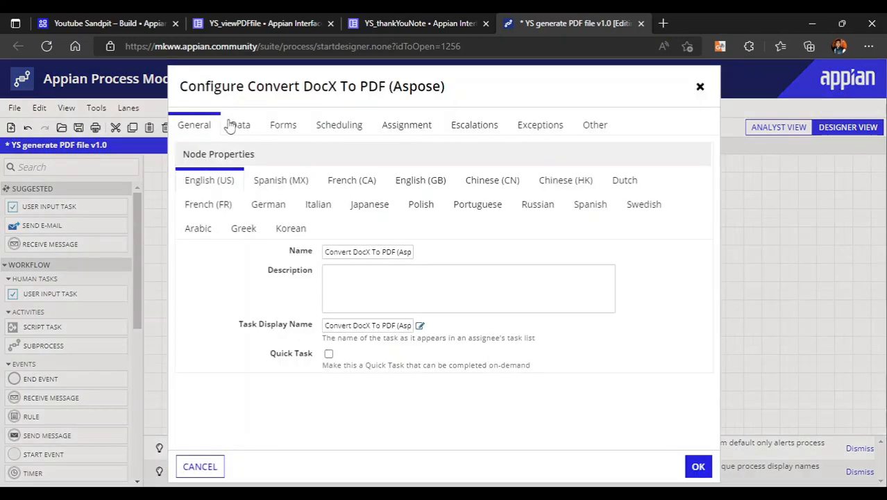
{"action": "left_click", "coordinate": [229, 123]}
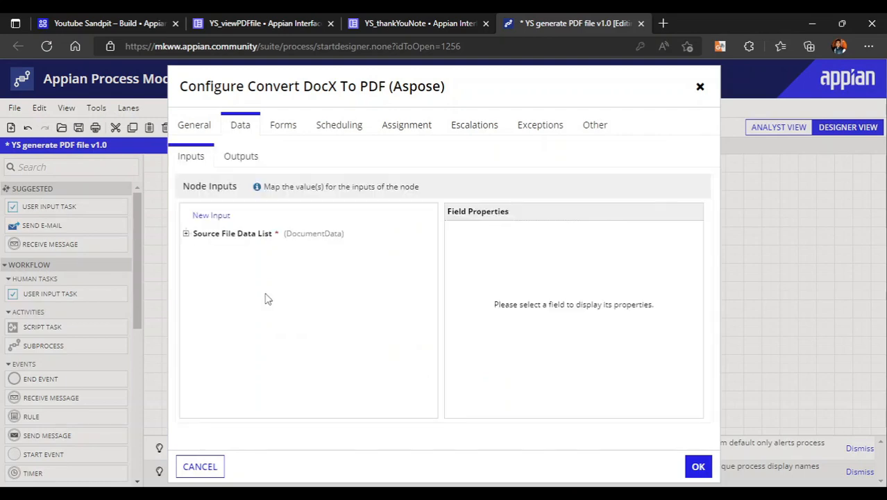
{"action": "left_click", "coordinate": [196, 233]}
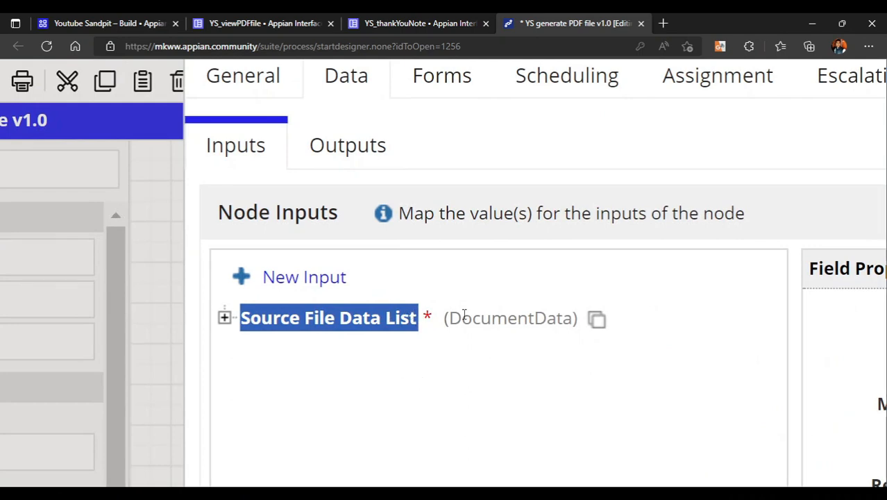
{"action": "left_click", "coordinate": [224, 317]}
{"action": "scroll", "coordinate": [478, 369], "scroll_direction": "down", "scroll_amount": 1}
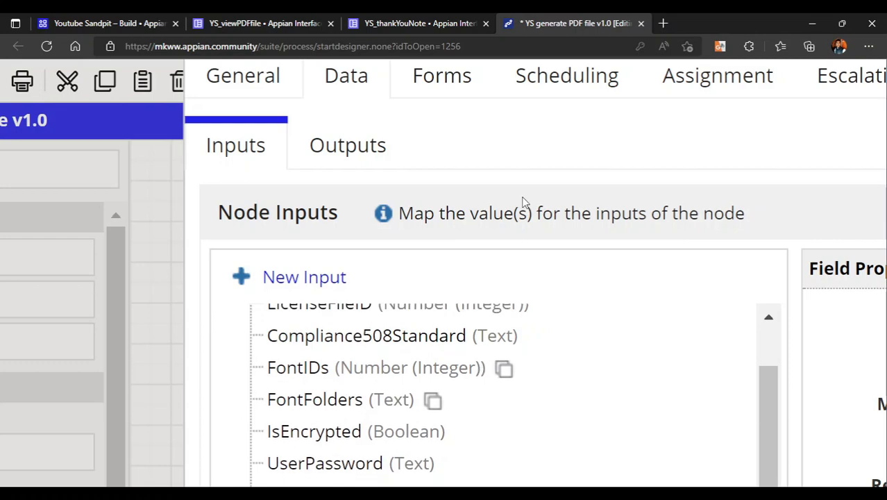
{"action": "scroll", "coordinate": [510, 298], "scroll_direction": "down", "scroll_amount": 3}
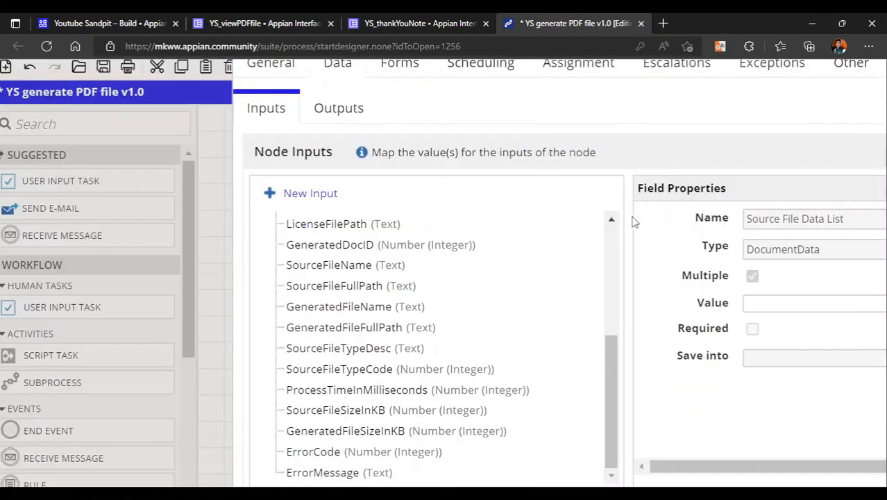
{"action": "scroll", "coordinate": [634, 223], "scroll_direction": "down", "scroll_amount": 1}
{"action": "scroll", "coordinate": [343, 258], "scroll_direction": "up", "scroll_amount": 3}
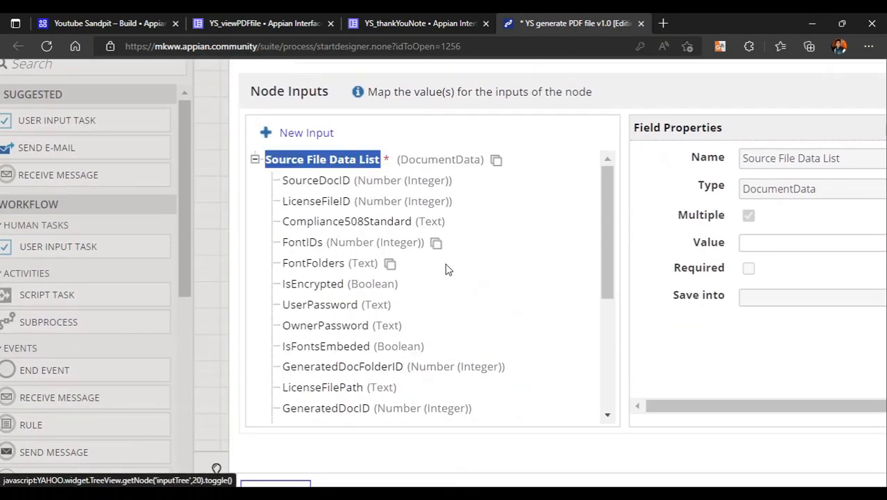
{"action": "left_click", "coordinate": [317, 181]}
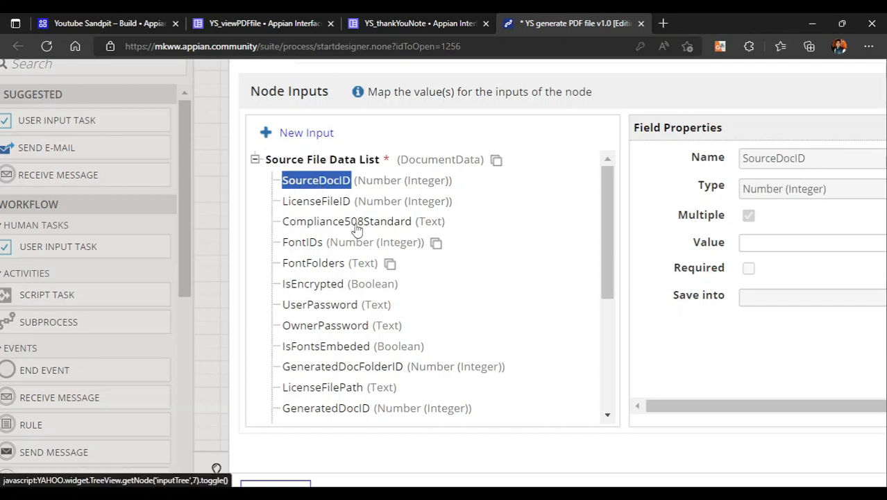
{"action": "scroll", "coordinate": [401, 325], "scroll_direction": "down", "scroll_amount": 3}
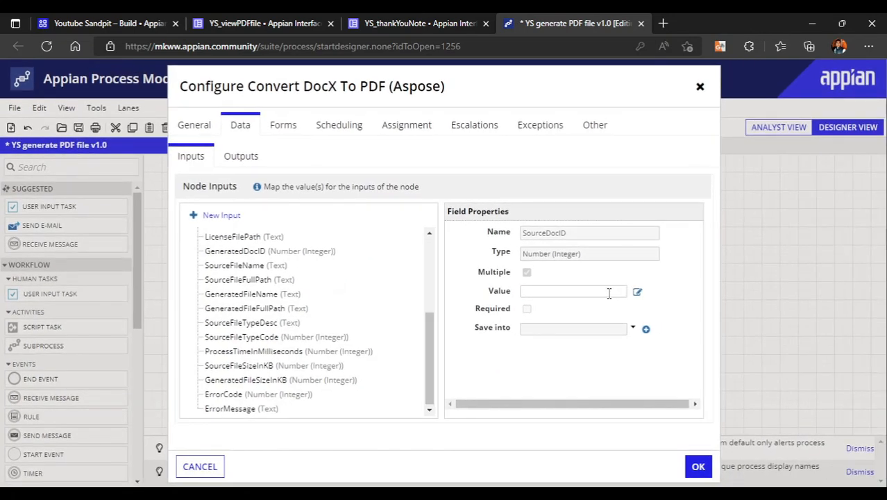
{"action": "left_click", "coordinate": [602, 292]}
{"action": "scroll", "coordinate": [230, 277], "scroll_direction": "up", "scroll_amount": 5}
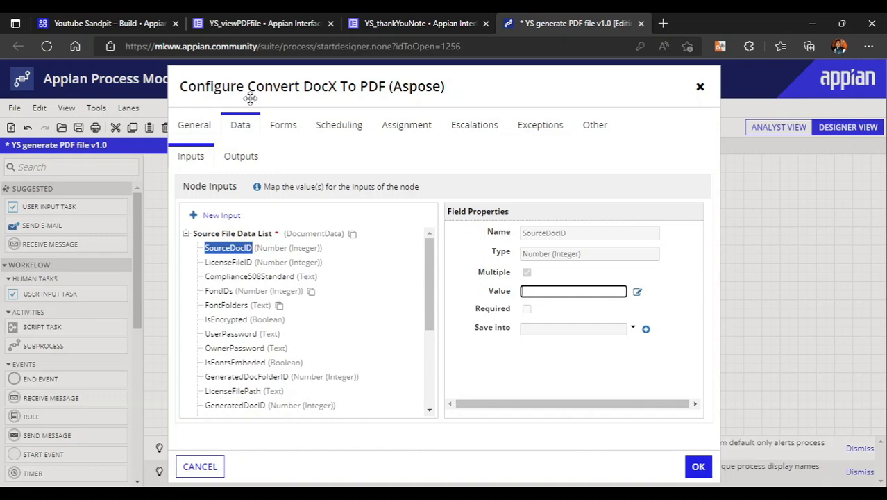
Examine the properties of the Generated File Data List result in the conversion node's outputs
{"action": "left_click", "coordinate": [233, 167]}
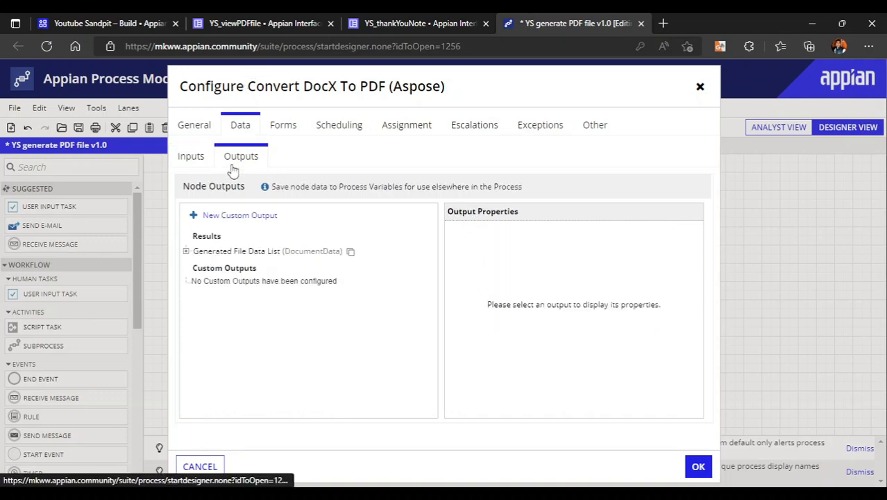
{"action": "left_click", "coordinate": [244, 252]}
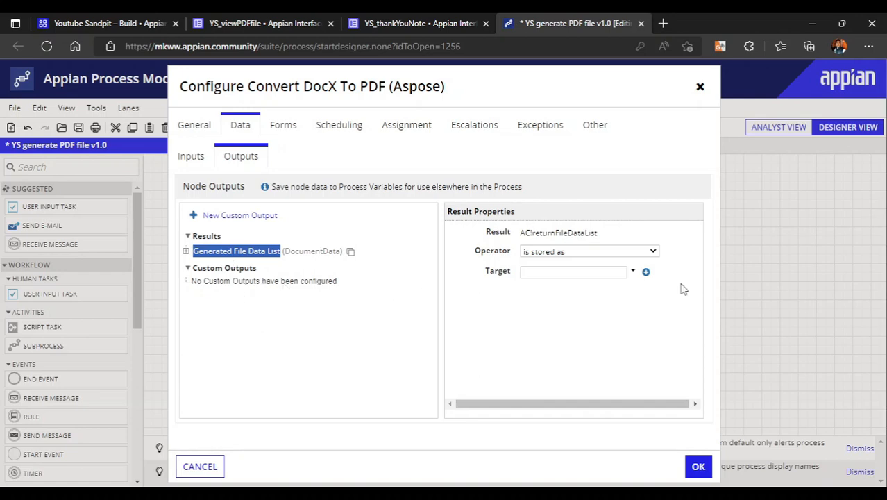
Store the Generated File Data List result in a new DocumentData process variable named returnFileDataList
{"action": "left_click", "coordinate": [646, 271]}
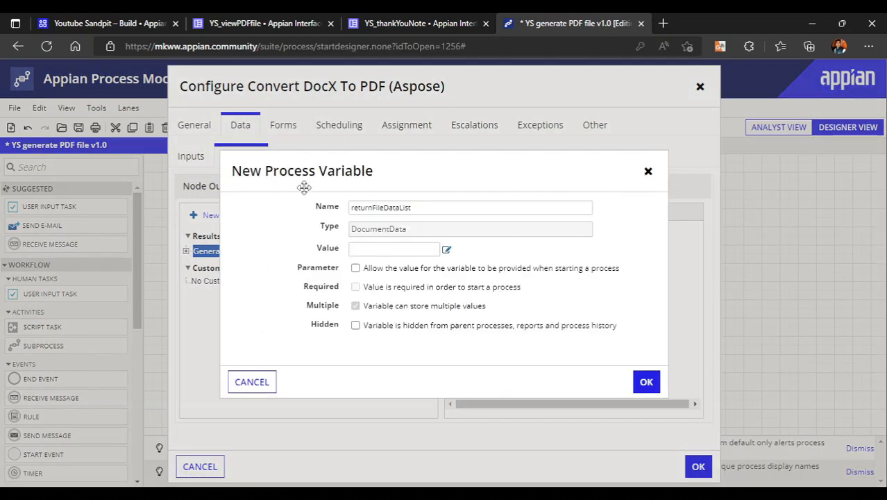
{"action": "left_click", "coordinate": [646, 382]}
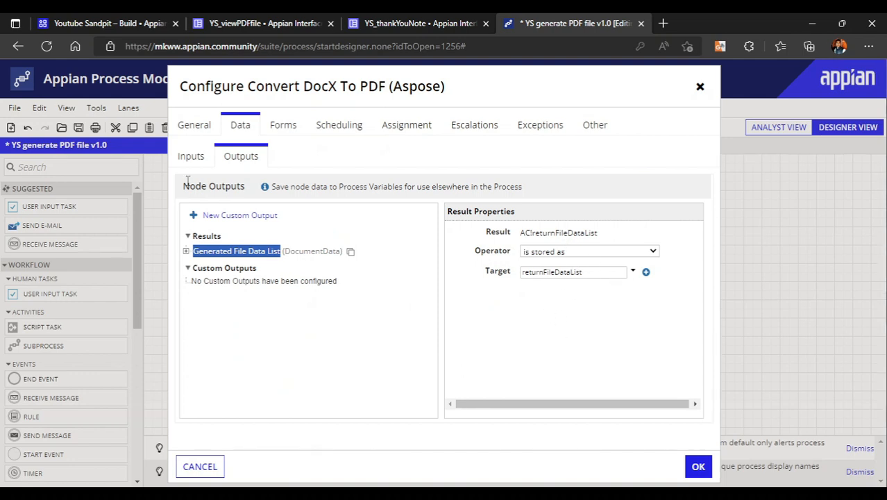
Examine the Source File Data List in the conversion node's inputs, including Compliance508Standard and the full set of nested fields with their types
{"action": "left_click", "coordinate": [191, 156]}
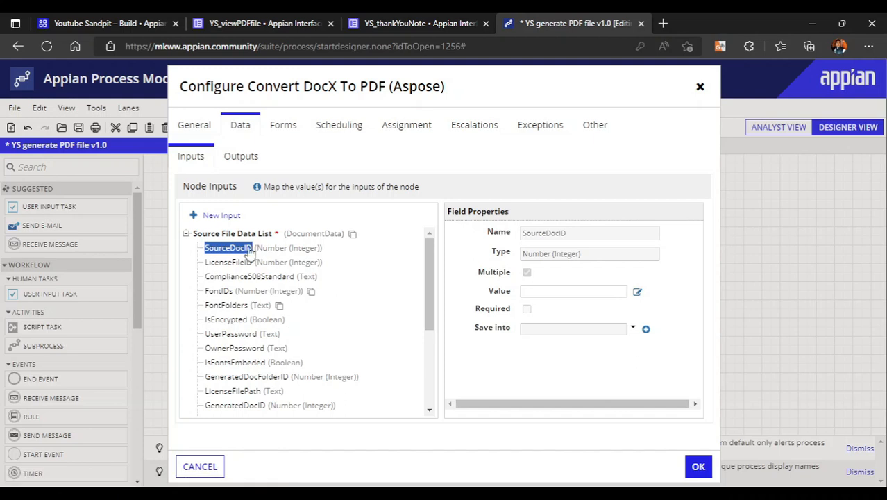
{"action": "left_click", "coordinate": [224, 276]}
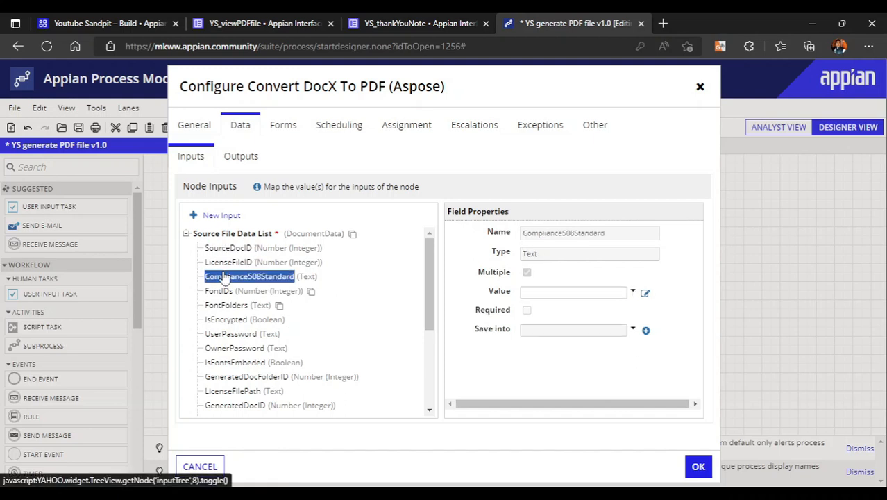
{"action": "left_click", "coordinate": [245, 235]}
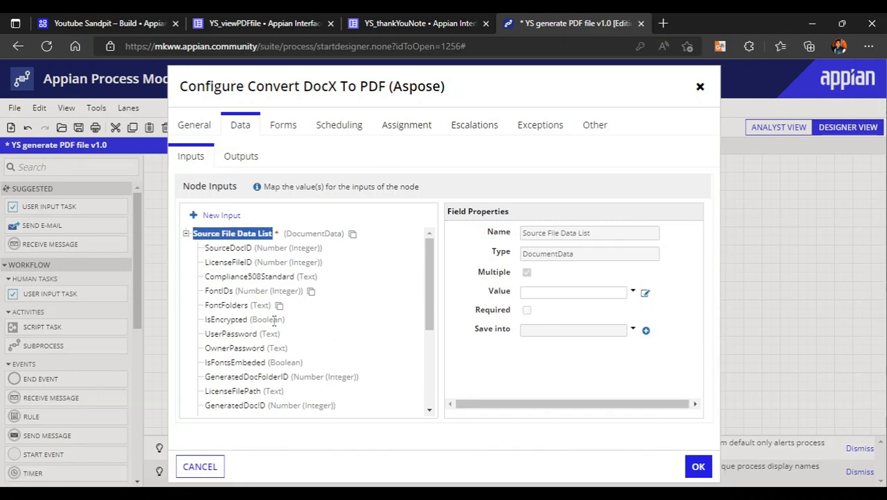
{"action": "left_click", "coordinate": [185, 234]}
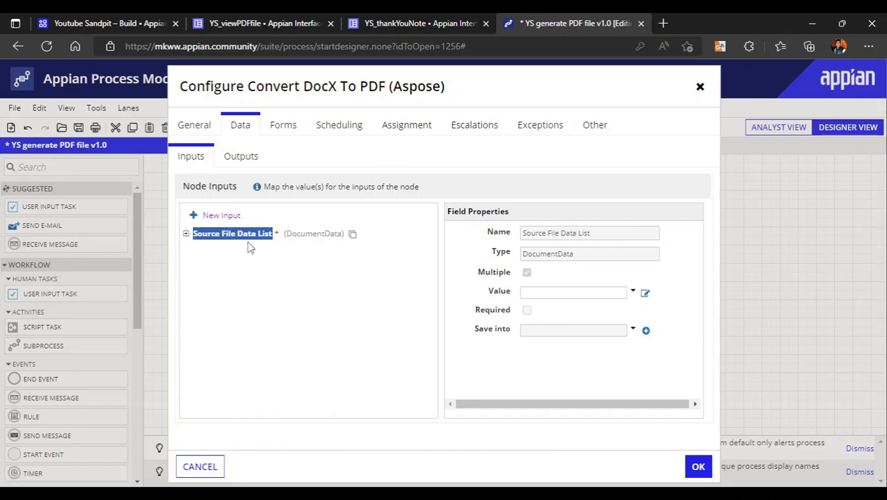
{"action": "left_click", "coordinate": [186, 234]}
{"action": "left_click", "coordinate": [185, 236]}
{"action": "left_click", "coordinate": [185, 235]}
{"action": "scroll", "coordinate": [271, 347], "scroll_direction": "down", "scroll_amount": 5}
{"action": "scroll", "coordinate": [271, 347], "scroll_direction": "up", "scroll_amount": 5}
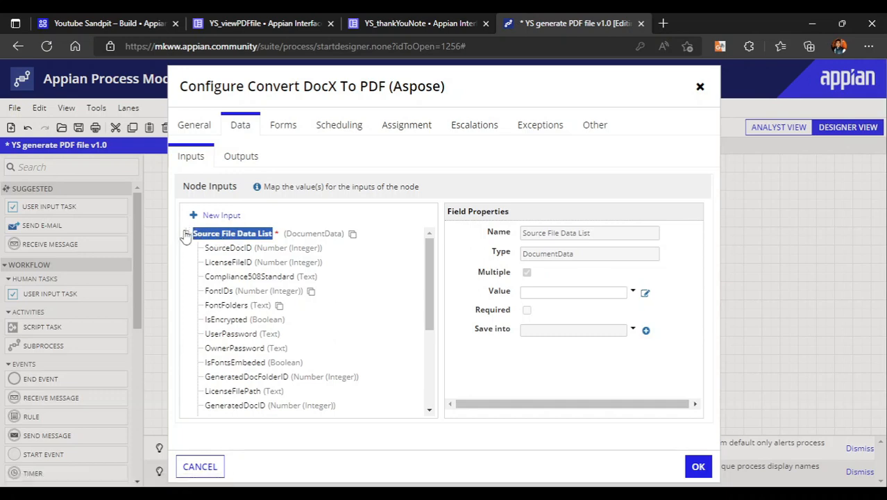
{"action": "left_click_drag", "start_coordinate": [186, 236], "coordinate": [291, 292]}
{"action": "left_click", "coordinate": [381, 310]}
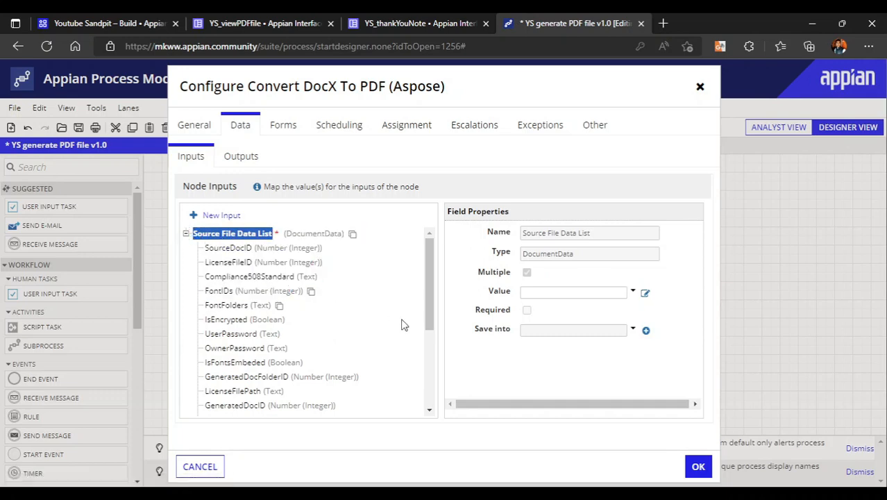
{"action": "left_click", "coordinate": [186, 234]}
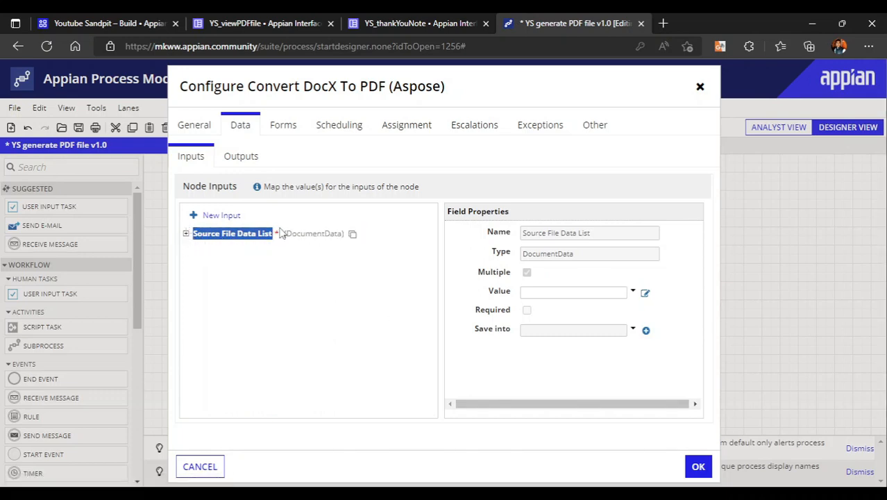
{"action": "left_click", "coordinate": [186, 234]}
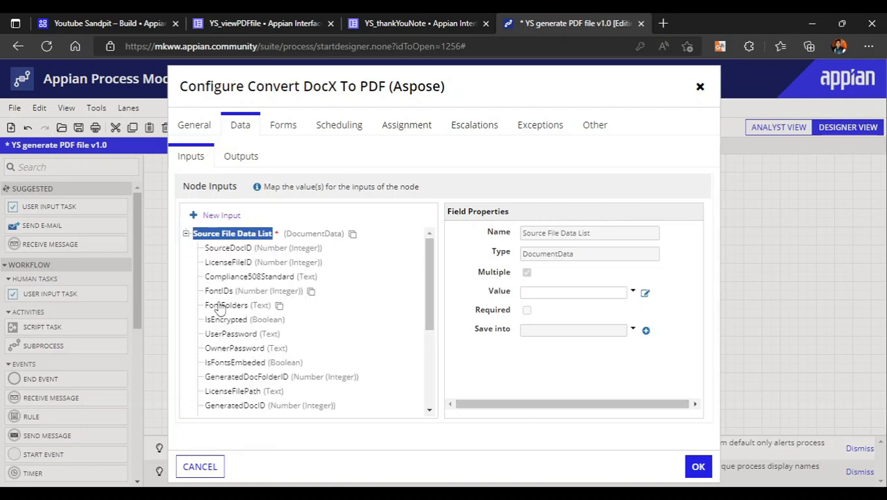
{"action": "scroll", "coordinate": [218, 309], "scroll_direction": "down", "scroll_amount": 5}
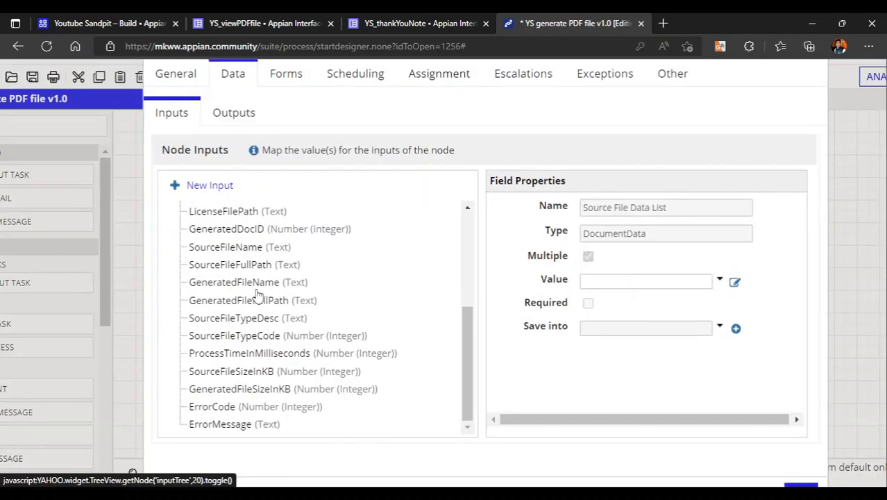
{"action": "scroll", "coordinate": [255, 292], "scroll_direction": "up", "scroll_amount": 5}
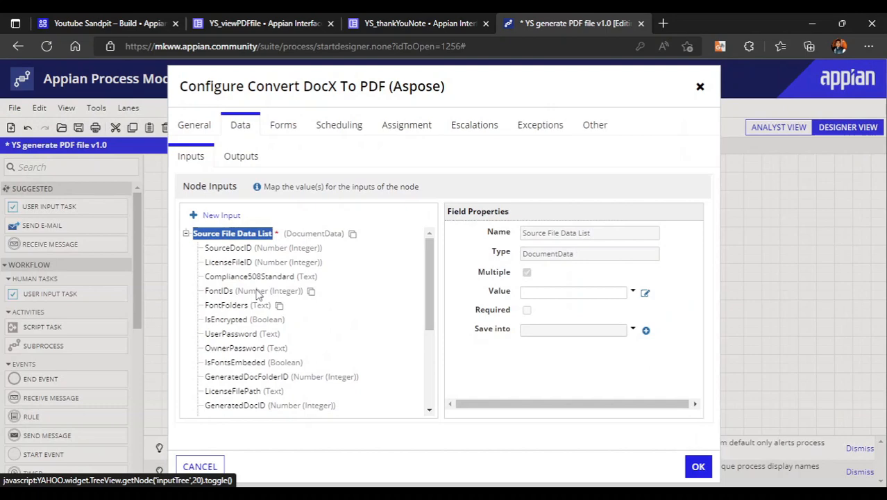
Create a data type from scratch named YS_asposeCDT in the Youtube Sandpit application
{"action": "left_click", "coordinate": [105, 23]}
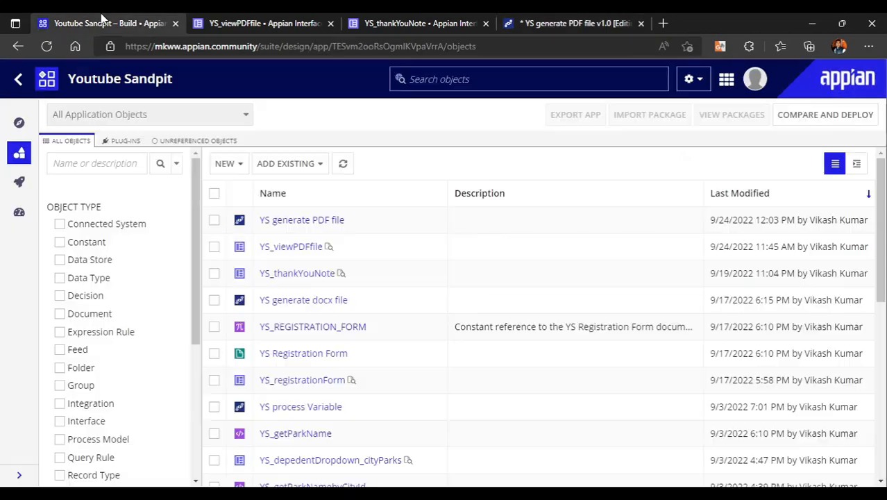
{"action": "left_click", "coordinate": [224, 164]}
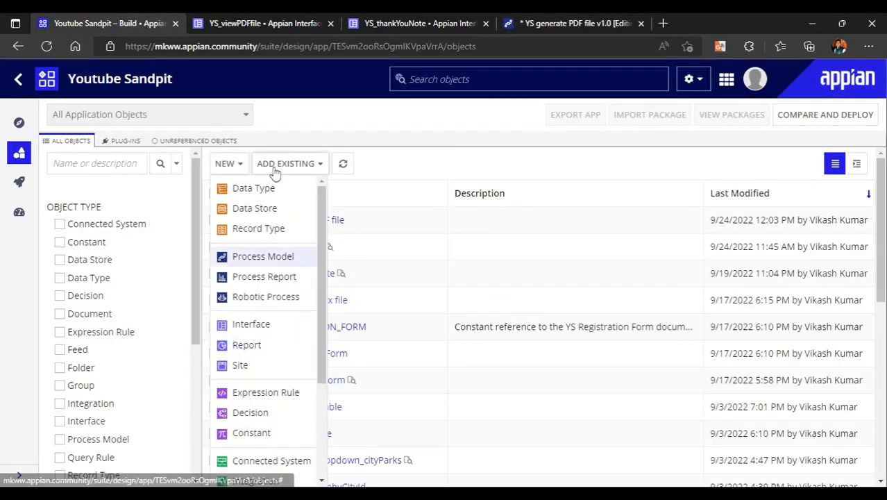
{"action": "left_click", "coordinate": [269, 188]}
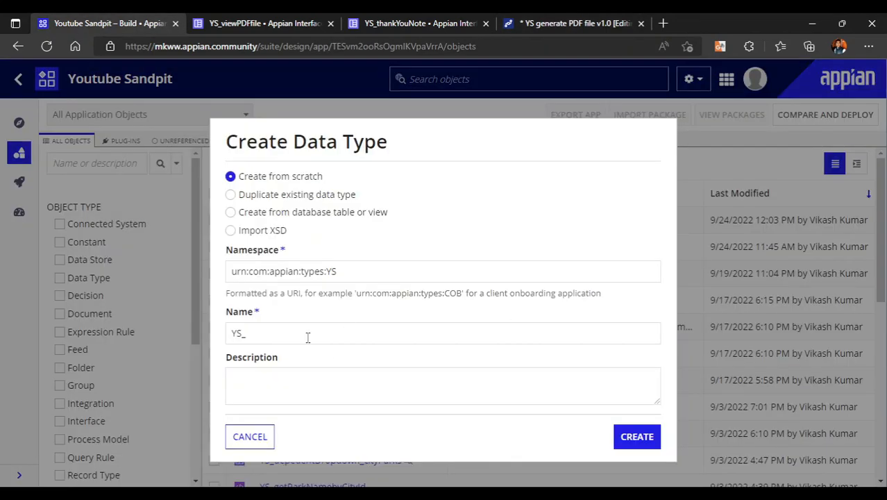
{"action": "left_click", "coordinate": [304, 333]}
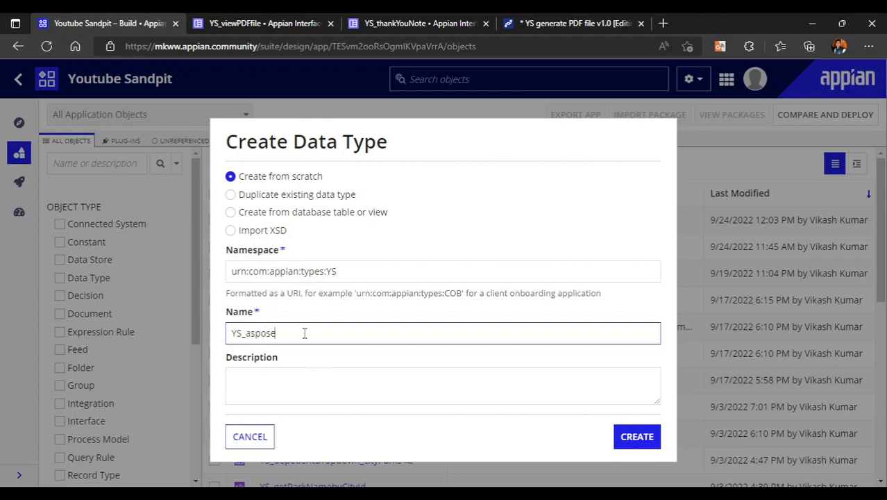
{"action": "double_click", "coordinate": [644, 437]}
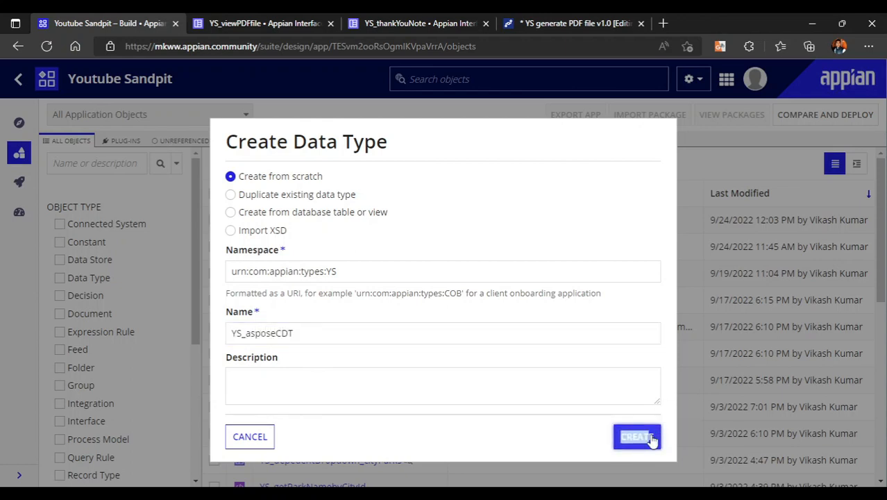
{"action": "left_click", "coordinate": [651, 439]}
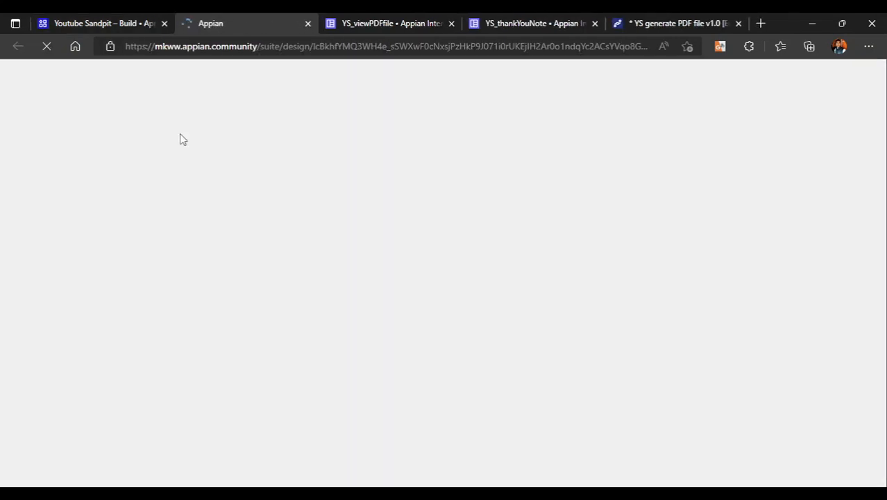
Add a SourceDocID field of type Number (Integer) to YS_asposeCDT, copying its name from the conversion node's inputs
{"action": "left_click", "coordinate": [667, 21]}
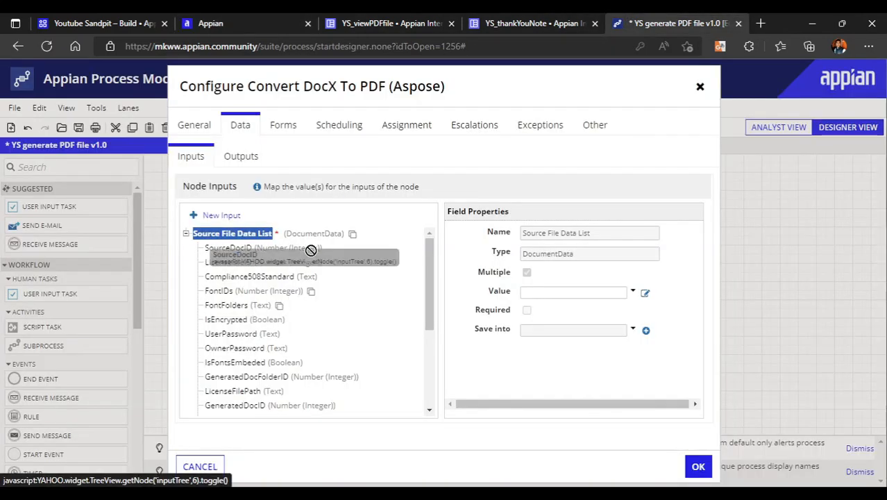
{"action": "left_click_drag", "start_coordinate": [332, 250], "coordinate": [205, 257]}
{"action": "key", "text": "ctrl+c"}
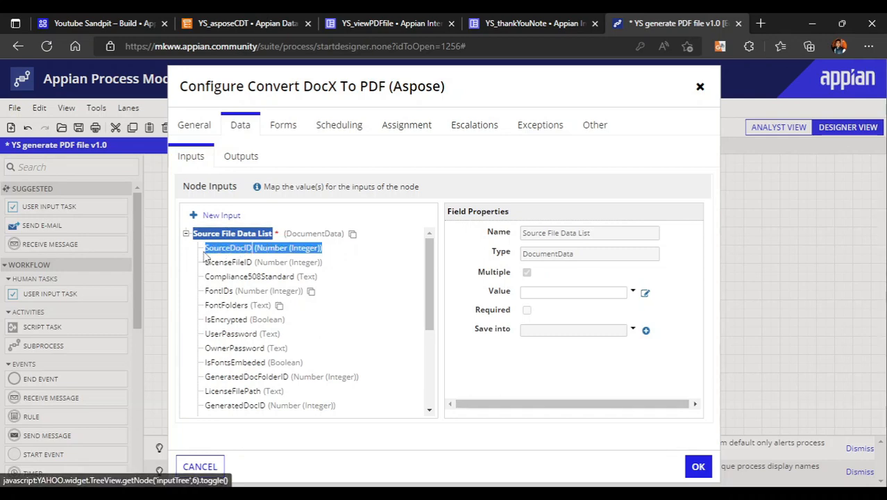
{"action": "left_click", "coordinate": [233, 21]}
{"action": "left_click", "coordinate": [73, 254]}
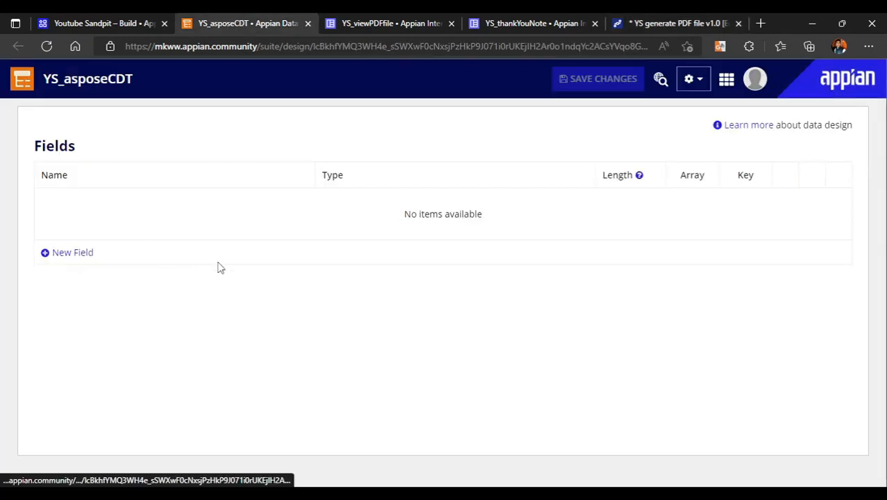
{"action": "left_click", "coordinate": [142, 203]}
{"action": "key", "text": "ctrl+v"}
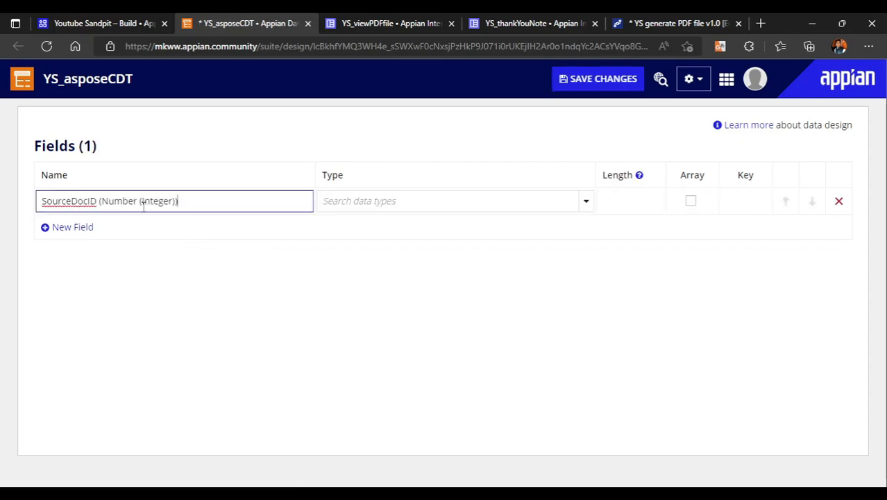
{"action": "key", "text": "BackSpace"}
{"action": "key", "text": "BackSpace"}
{"action": "key", "text": "BackSpace"}
{"action": "key", "text": "BackSpace"}
{"action": "key", "text": "BackSpace"}
{"action": "key", "text": "BackSpace"}
{"action": "key", "text": "BackSpace"}
{"action": "key", "text": "BackSpace"}
{"action": "key", "text": "BackSpace"}
{"action": "key", "text": "BackSpace"}
{"action": "key", "text": "BackSpace"}
{"action": "key", "text": "BackSpace"}
{"action": "key", "text": "BackSpace"}
{"action": "key", "text": "BackSpace"}
{"action": "key", "text": "BackSpace"}
{"action": "key", "text": "BackSpace"}
{"action": "key", "text": "BackSpace"}
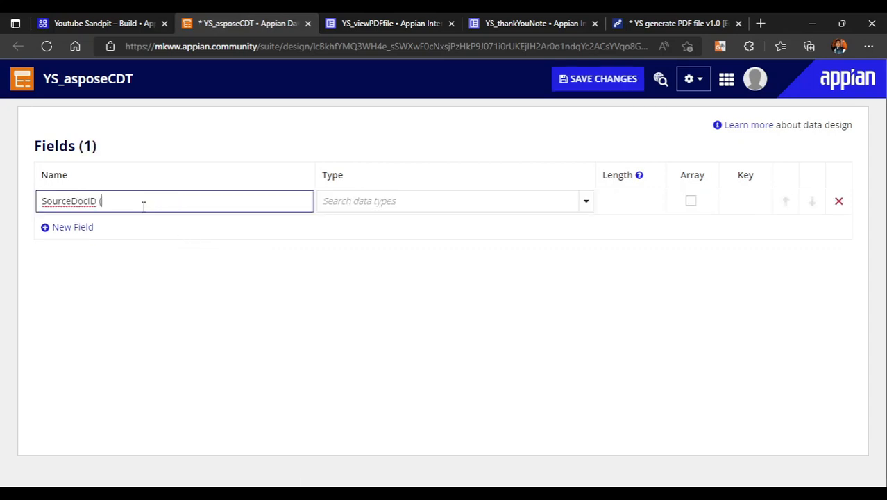
{"action": "key", "text": "BackSpace"}
{"action": "left_click", "coordinate": [585, 201]}
{"action": "left_click", "coordinate": [524, 241]}
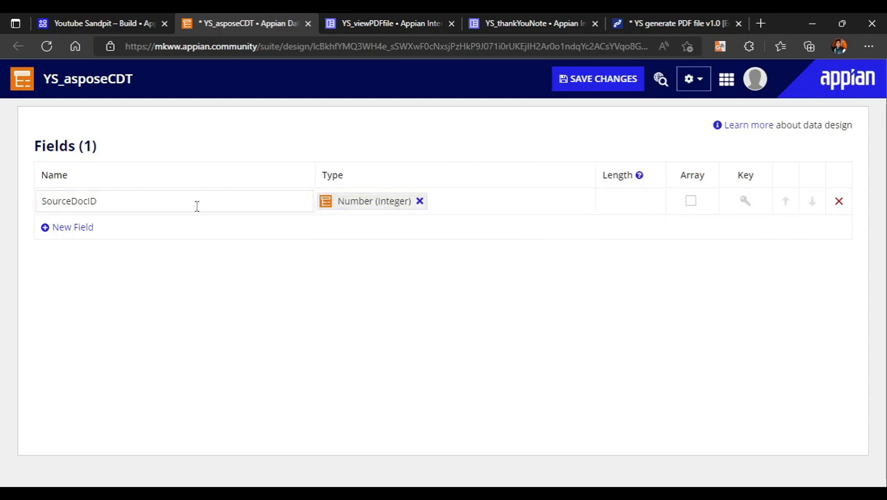
Add two more empty field rows below SourceDocID in the YS_asposeCDT data type
{"action": "left_click", "coordinate": [75, 234]}
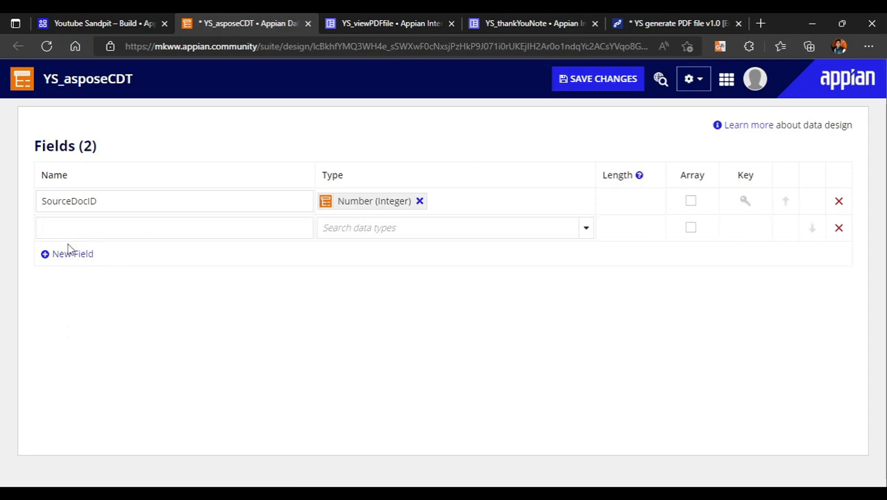
{"action": "left_click", "coordinate": [85, 257]}
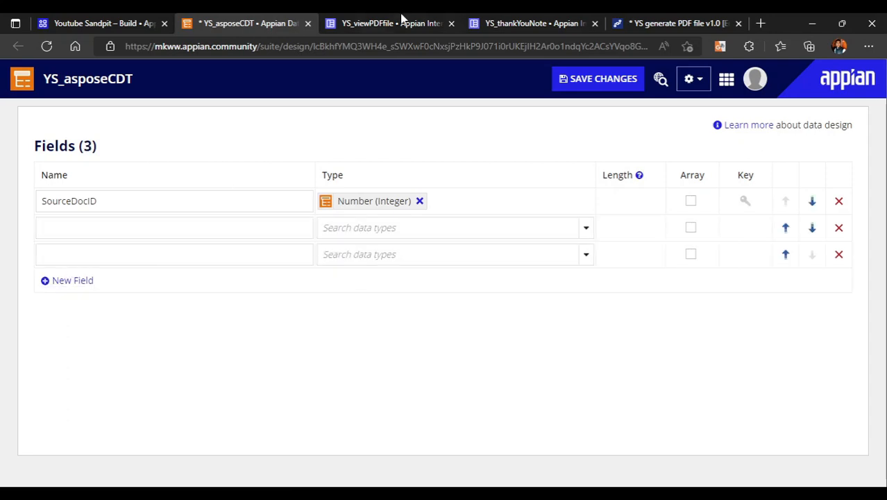
Search the Youtube Sandpit design objects for as_aspose and open the existing AS_asposeCDT data type
{"action": "left_click", "coordinate": [403, 19]}
{"action": "left_click", "coordinate": [637, 18]}
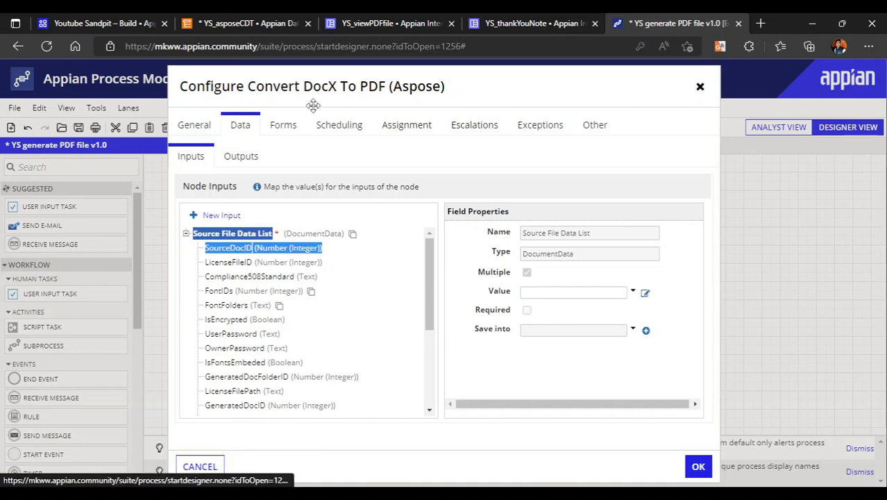
{"action": "left_click", "coordinate": [98, 21]}
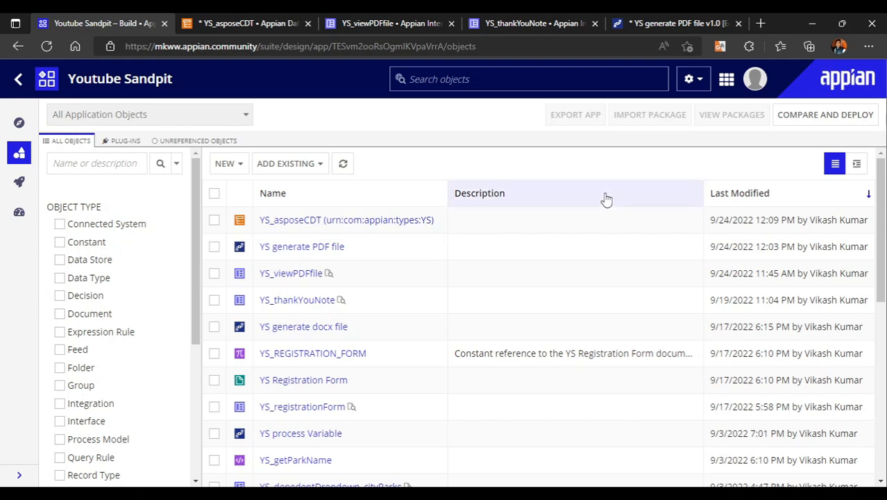
{"action": "type", "text": "as"}
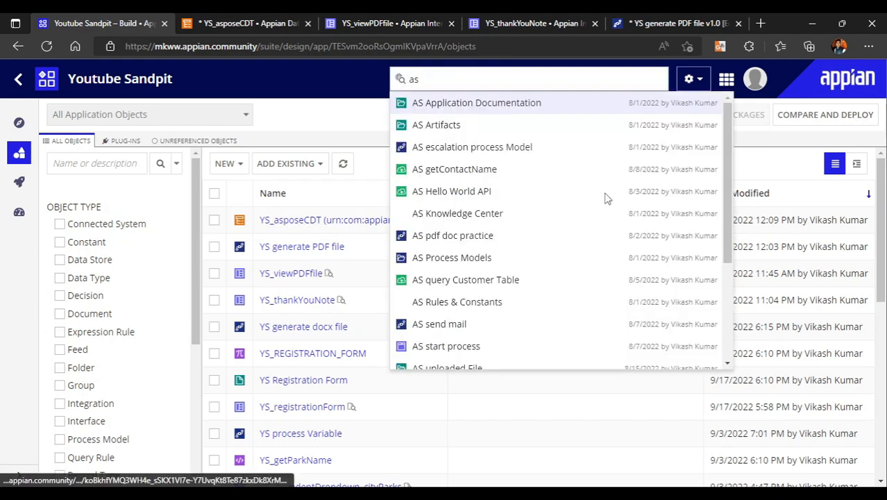
{"action": "type", "text": "_aspose"}
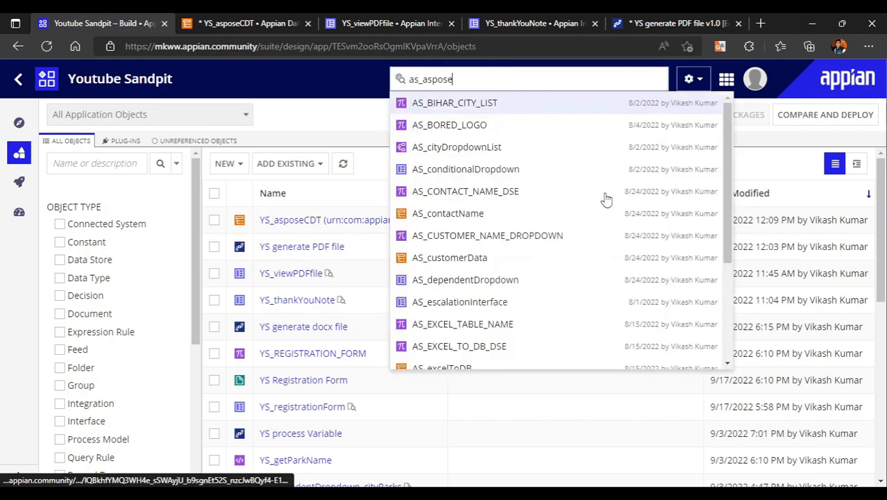
{"action": "left_click", "coordinate": [452, 102]}
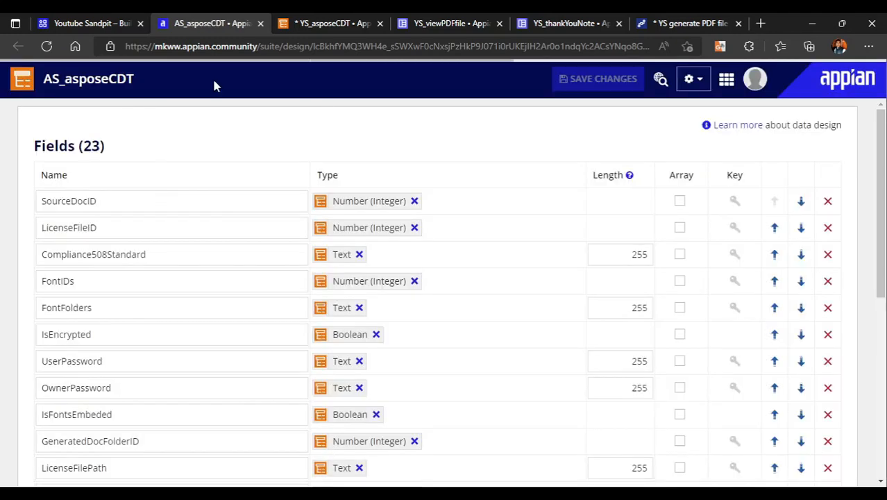
Examine the field names, types and lengths in the AS_asposeCDT data type, from SourceDocID through the file and processing details
{"action": "left_click", "coordinate": [69, 201]}
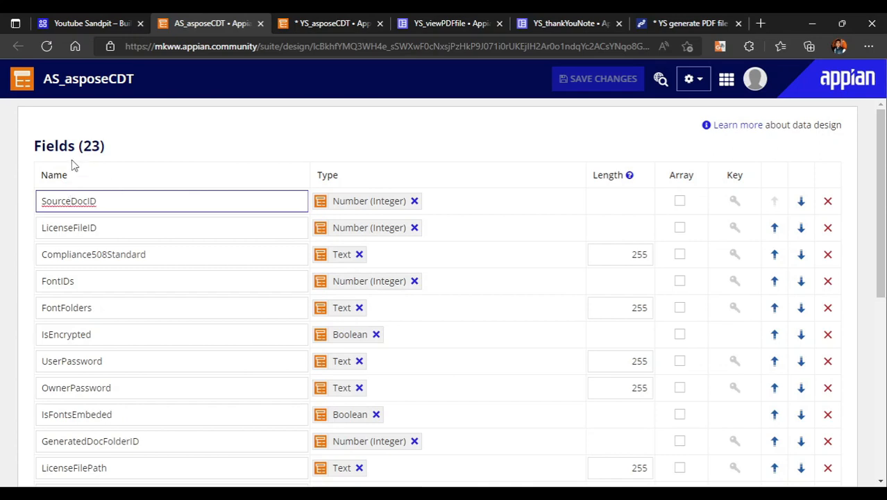
{"action": "left_click_drag", "start_coordinate": [31, 156], "coordinate": [106, 147]}
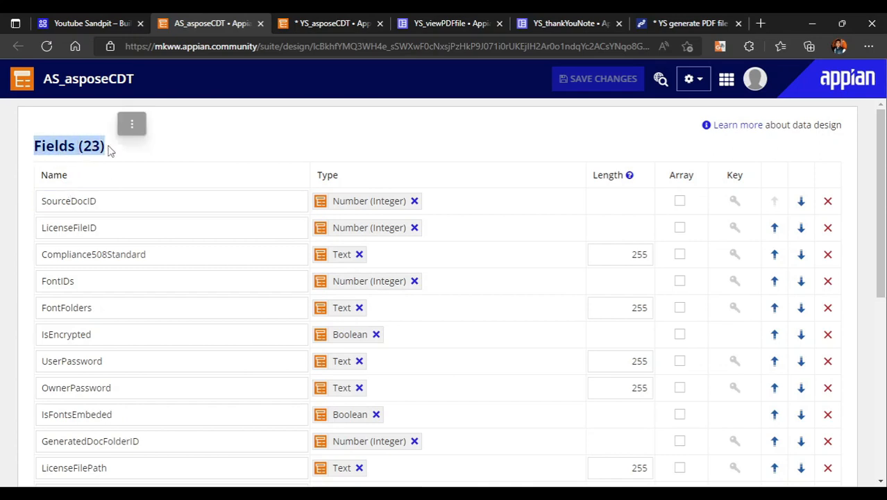
{"action": "left_click", "coordinate": [186, 154]}
{"action": "left_click", "coordinate": [117, 205]}
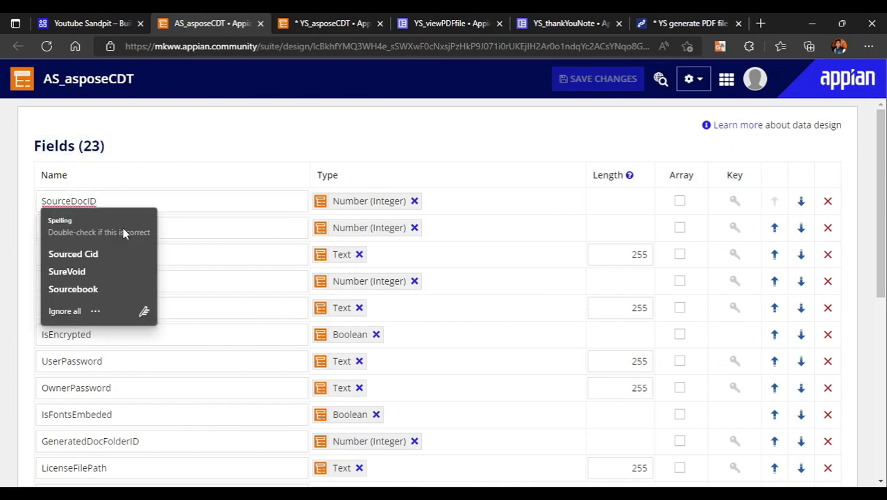
{"action": "left_click", "coordinate": [194, 155]}
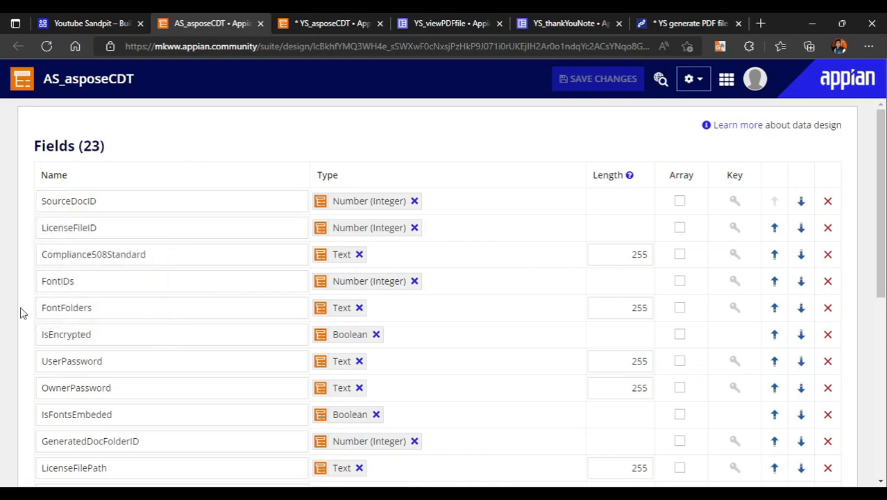
{"action": "scroll", "coordinate": [163, 315], "scroll_direction": "down", "scroll_amount": 1}
{"action": "scroll", "coordinate": [163, 315], "scroll_direction": "down", "scroll_amount": 1}
{"action": "scroll", "coordinate": [245, 277], "scroll_direction": "up", "scroll_amount": 2}
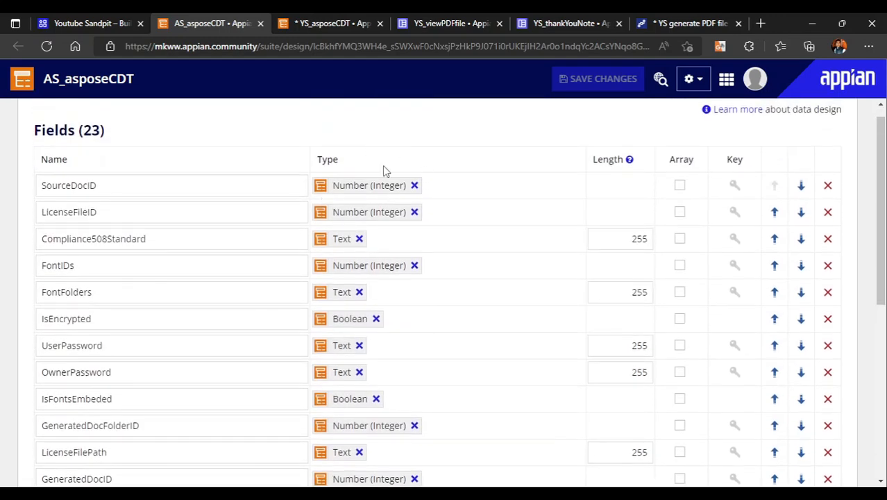
{"action": "scroll", "coordinate": [198, 348], "scroll_direction": "down", "scroll_amount": 5}
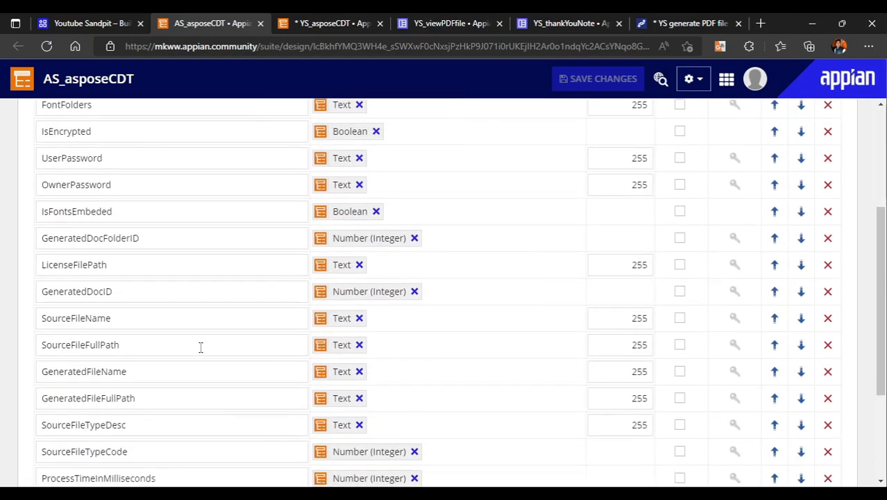
Recheck the AS_asposeCDT fields and close the unsaved YS_asposeCDT data type, discarding its changes
{"action": "scroll", "coordinate": [141, 384], "scroll_direction": "up", "scroll_amount": 5}
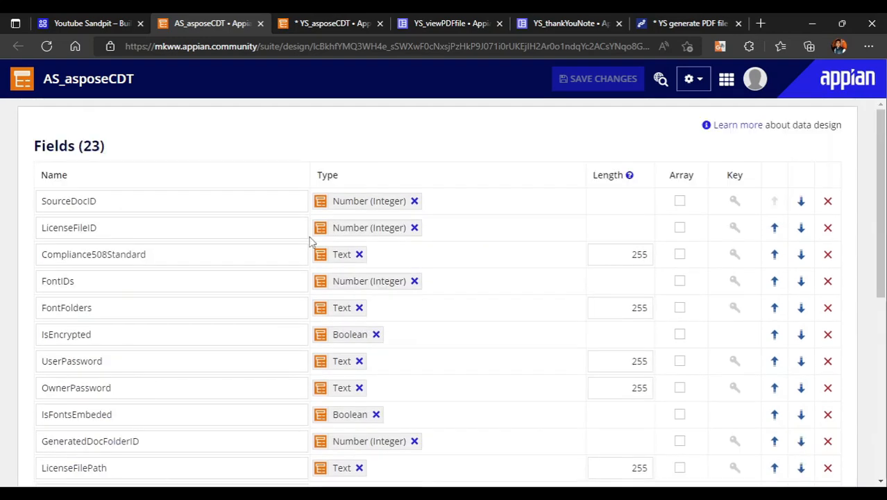
{"action": "scroll", "coordinate": [160, 337], "scroll_direction": "down", "scroll_amount": 5}
{"action": "scroll", "coordinate": [161, 337], "scroll_direction": "up", "scroll_amount": 5}
{"action": "left_click", "coordinate": [380, 26]}
{"action": "left_click", "coordinate": [505, 118]}
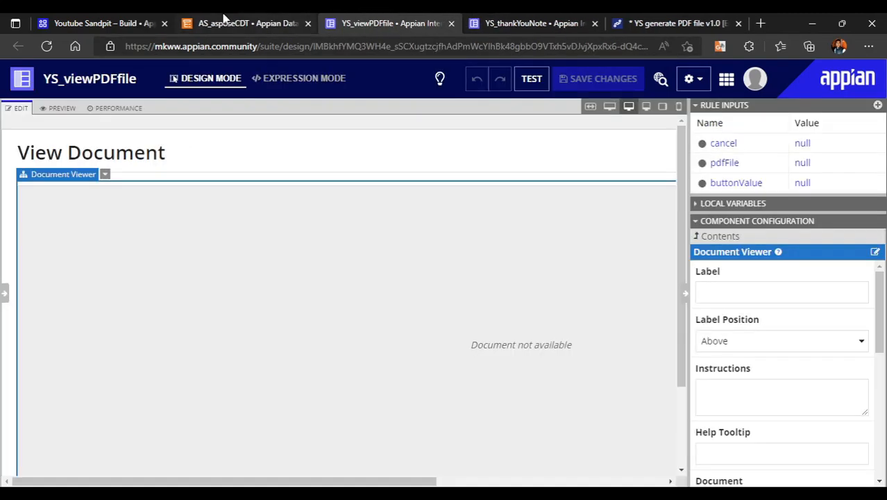
{"action": "left_click", "coordinate": [223, 20]}
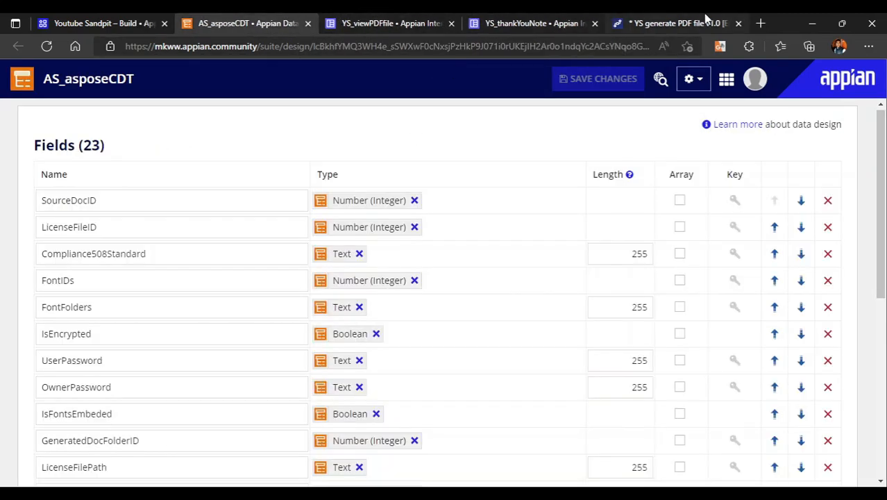
Start the Source File Data List value expression in the conversion node with an empty type!AS_asposeCDT constructor
{"action": "left_click", "coordinate": [706, 21]}
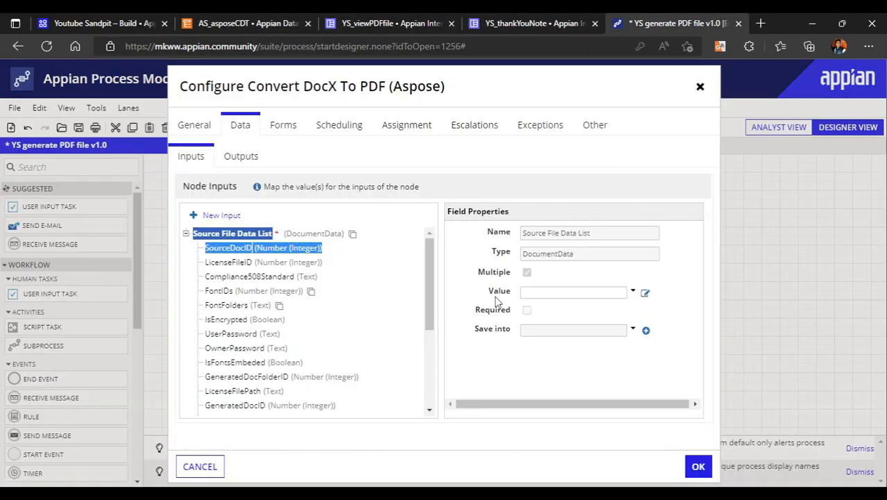
{"action": "left_click", "coordinate": [646, 295]}
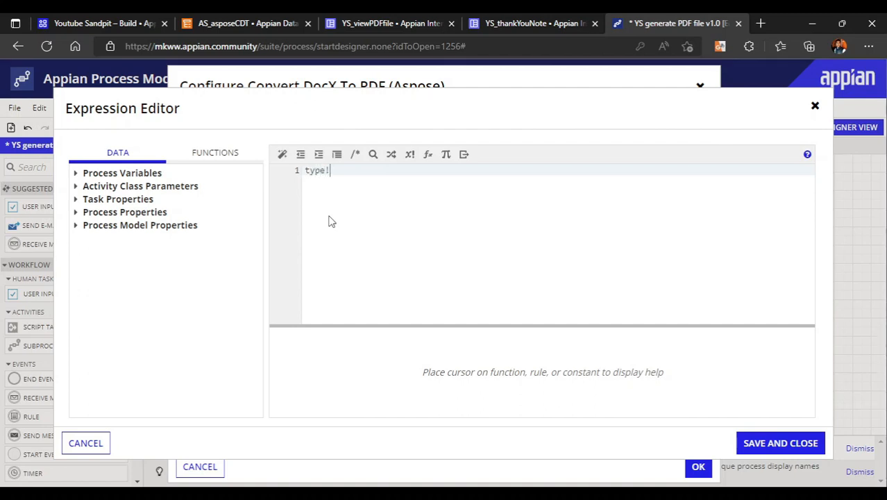
{"action": "type", "text": "type!as"}
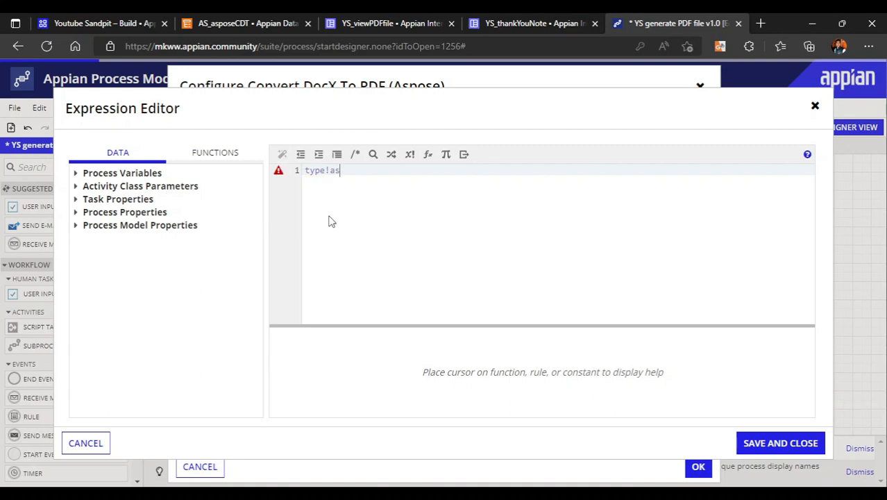
{"action": "type", "text": "_aspose"}
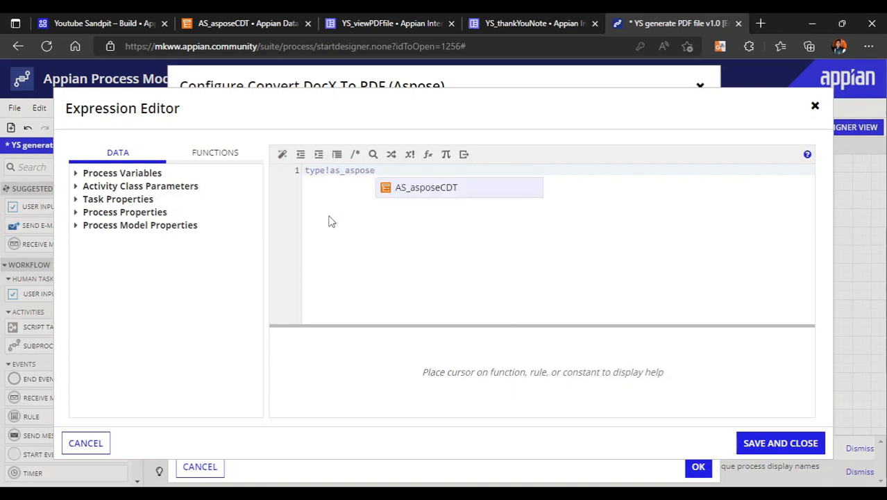
{"action": "key", "text": "Return"}
{"action": "type", "text": "("}
{"action": "key", "text": "Return"}
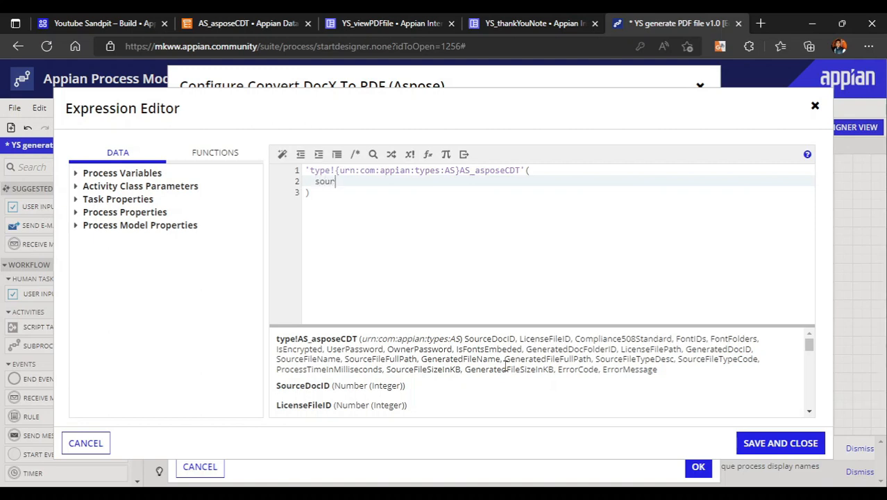
Add the SourceDocID field with the value null to the AS_asposeCDT constructor
{"action": "key", "text": "Return"}
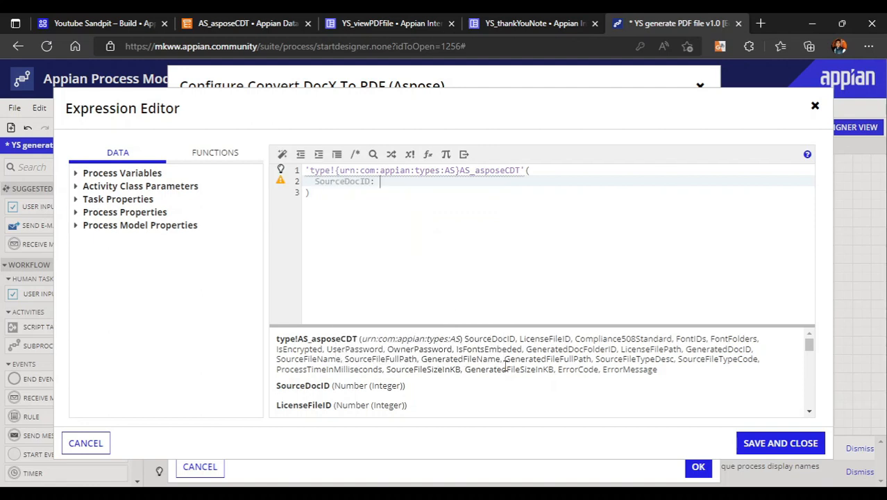
{"action": "type", "text": "null,"}
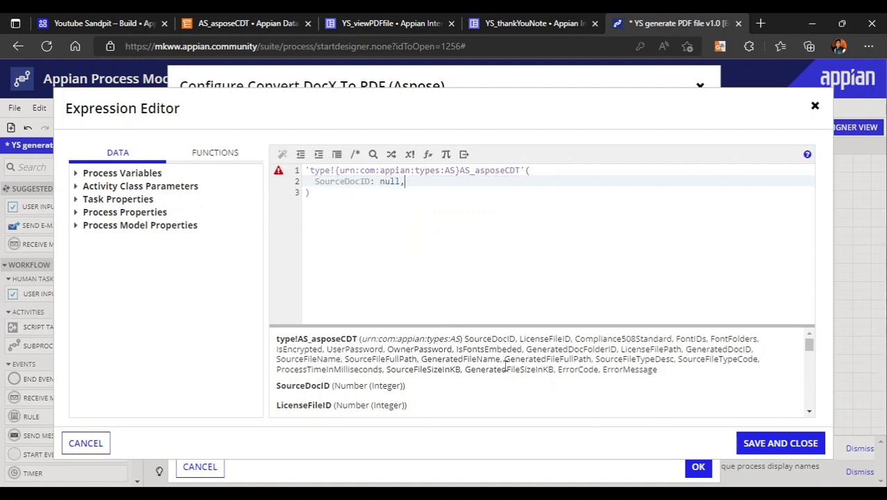
{"action": "key", "text": "Return"}
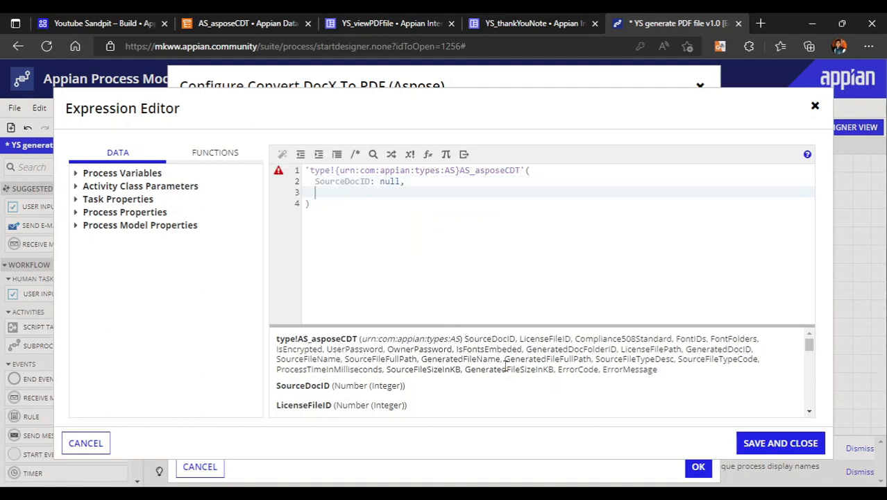
Compare the SourceDocID entry with the Notepad flow note about storing the Word file in a PV
{"action": "left_click", "coordinate": [314, 181]}
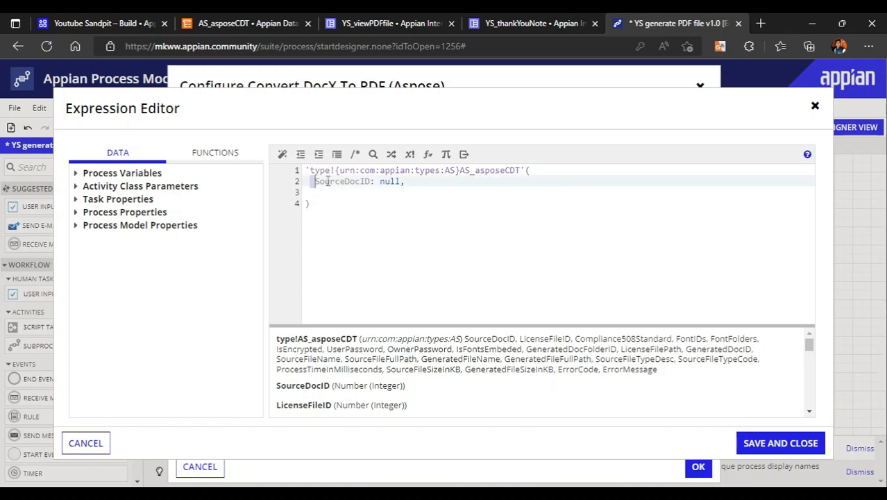
{"action": "left_click_drag", "start_coordinate": [328, 181], "coordinate": [365, 181]}
{"action": "left_click", "coordinate": [511, 494]}
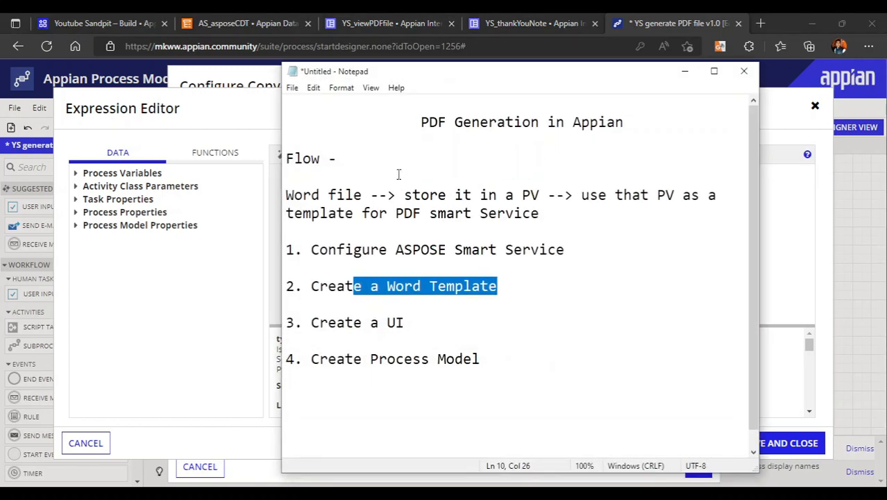
{"action": "left_click", "coordinate": [343, 182]}
{"action": "left_click_drag", "start_coordinate": [298, 197], "coordinate": [540, 195]}
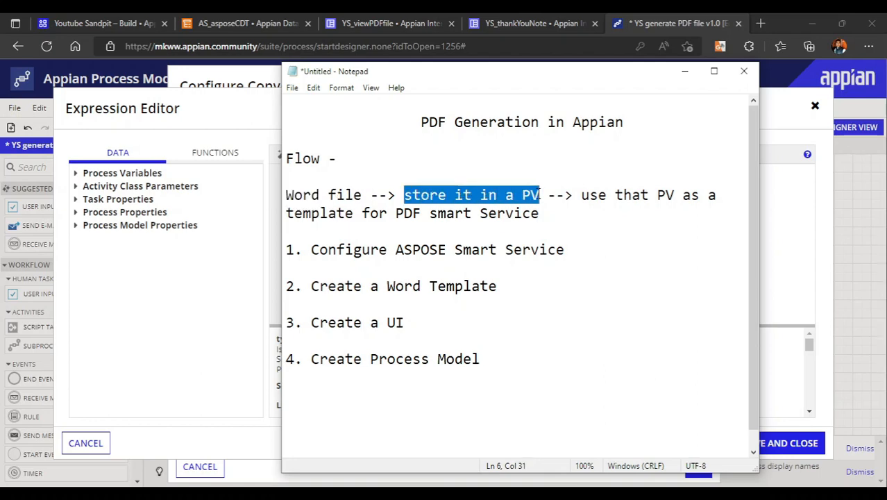
{"action": "left_click", "coordinate": [683, 71]}
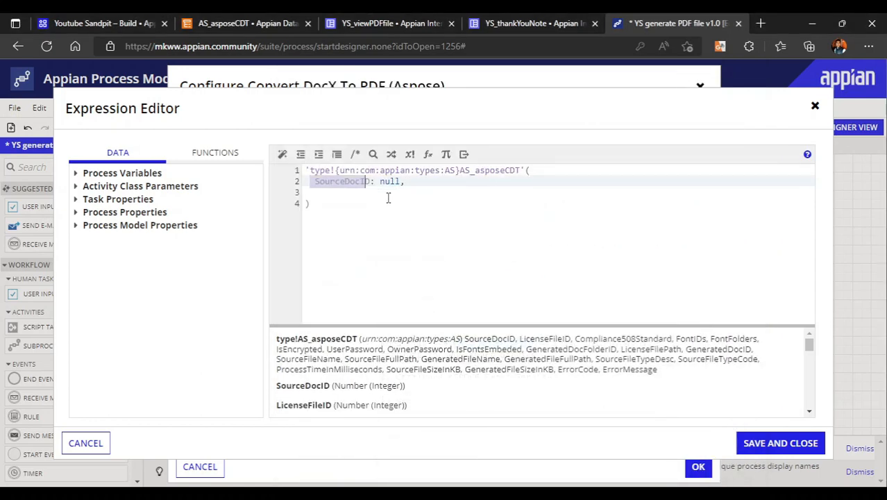
{"action": "left_click", "coordinate": [391, 181]}
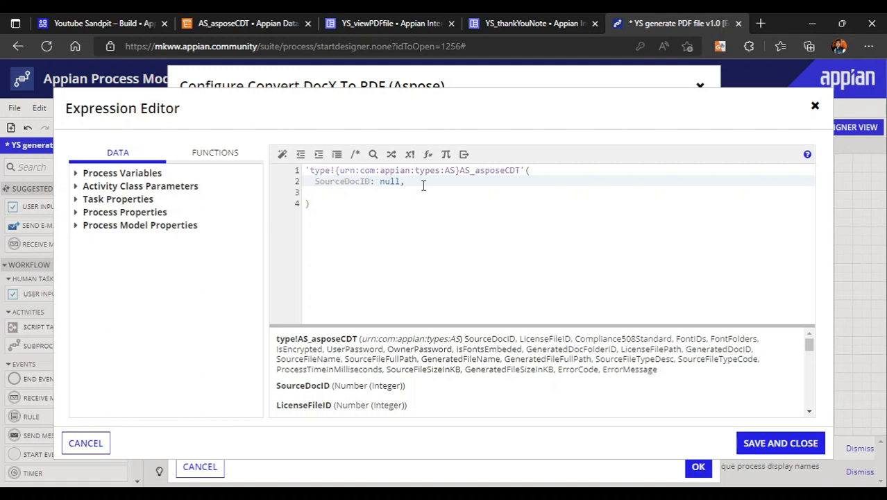
Add the LicenseFileID field with the value null on the line below SourceDocID
{"action": "left_click", "coordinate": [423, 183]}
{"action": "key", "text": "Return"}
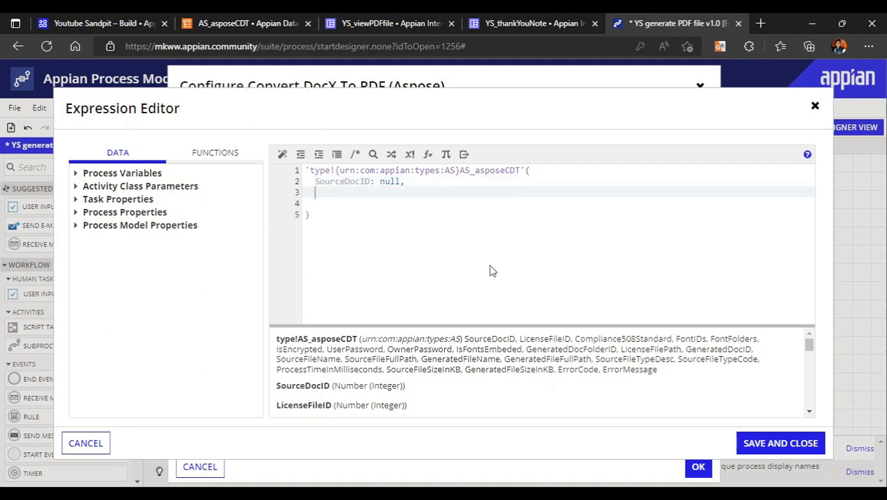
{"action": "type", "text": "l"}
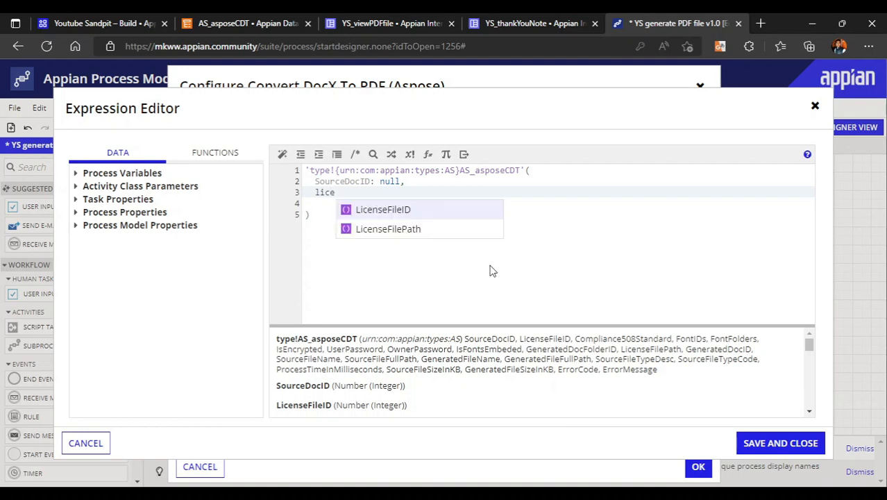
{"action": "type", "text": "ice"}
{"action": "key", "text": "Return"}
{"action": "type", "text": "null"}
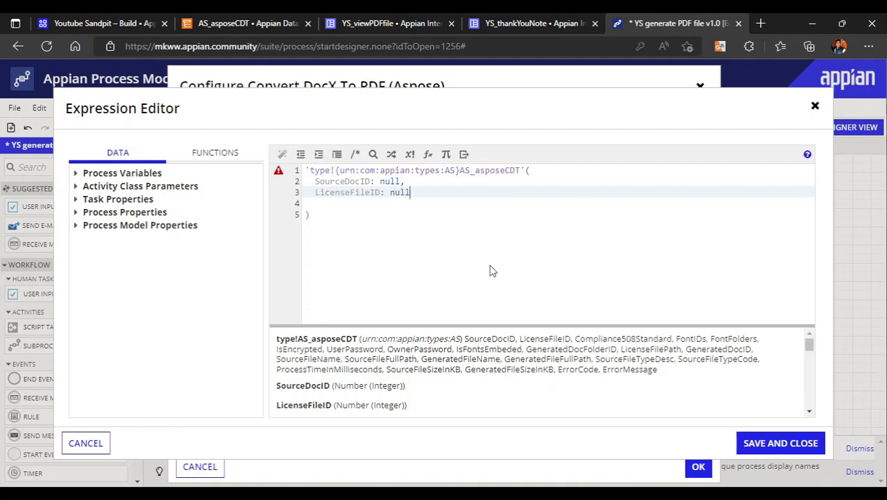
{"action": "type", "text": ","}
{"action": "key", "text": "Return"}
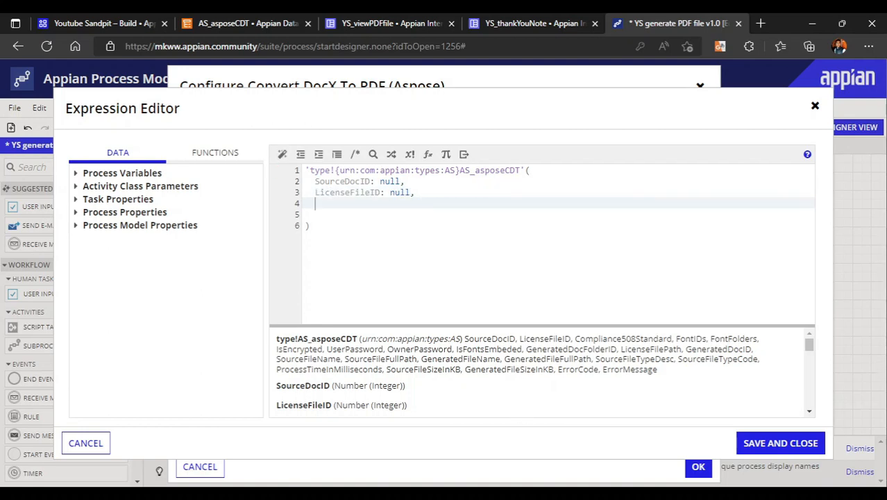
Paste the remaining AS_asposeCDT fields, from Compliance508Standard through ErrorMessage, into the constructor with null values and check the list
{"action": "key", "text": "ctrl+v"}
{"action": "scroll", "coordinate": [440, 302], "scroll_direction": "down", "scroll_amount": 3}
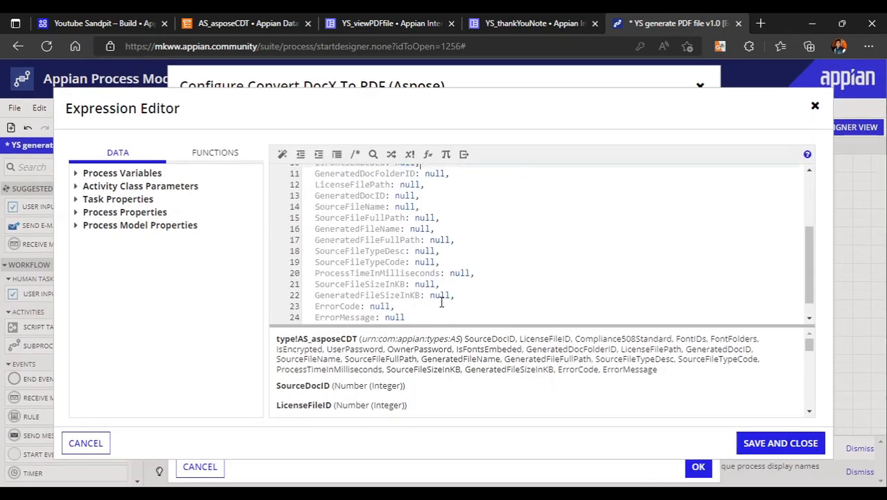
{"action": "scroll", "coordinate": [441, 302], "scroll_direction": "up", "scroll_amount": 3}
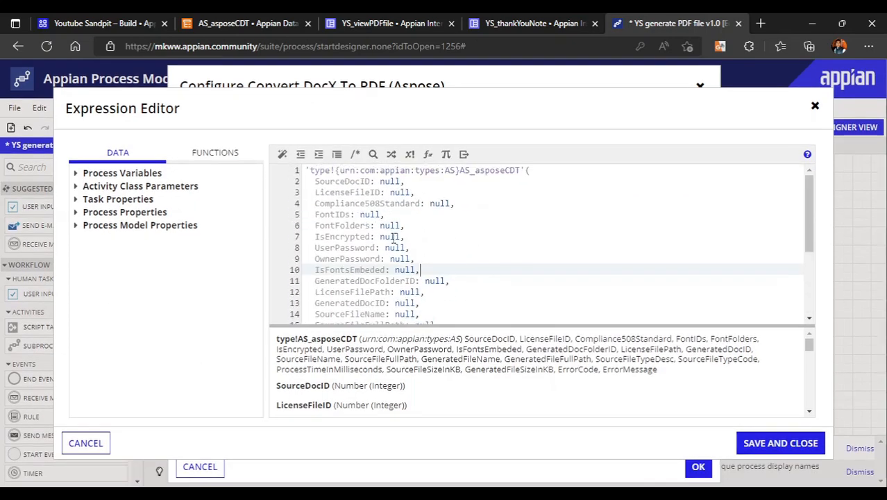
{"action": "left_click", "coordinate": [421, 236]}
{"action": "scroll", "coordinate": [490, 283], "scroll_direction": "down", "scroll_amount": 3}
{"action": "scroll", "coordinate": [490, 283], "scroll_direction": "up", "scroll_amount": 3}
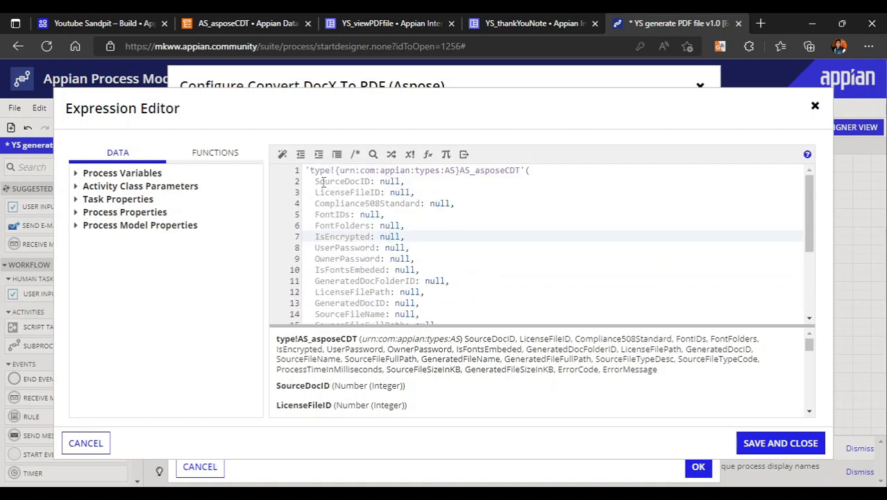
{"action": "mouse_move", "coordinate": [315, 182]}
{"action": "left_mouse_down"}
{"action": "mouse_move", "coordinate": [405, 181]}
{"action": "mouse_move", "coordinate": [315, 182]}
{"action": "left_mouse_up"}
{"action": "left_click", "coordinate": [405, 181]}
{"action": "left_click", "coordinate": [432, 238]}
{"action": "scroll", "coordinate": [449, 278], "scroll_direction": "down", "scroll_amount": 1}
Set GeneratedDocFolderID in the constructor to the constant cons!YS_UPLOADED_FILES_POINTER
{"action": "left_click", "coordinate": [340, 244]}
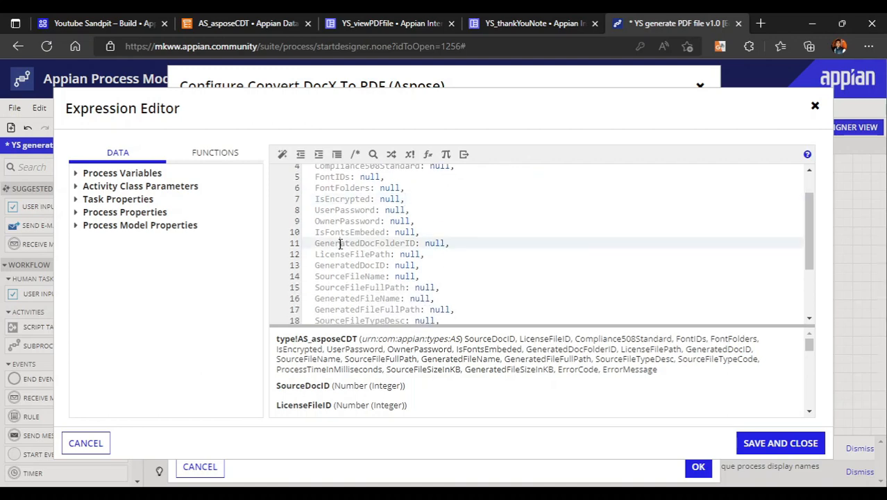
{"action": "double_click", "coordinate": [436, 243]}
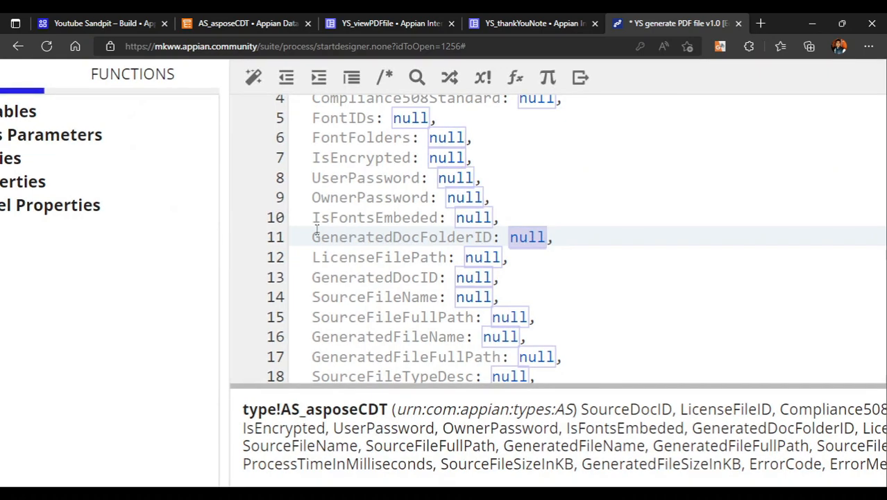
{"action": "left_click_drag", "start_coordinate": [316, 229], "coordinate": [497, 236]}
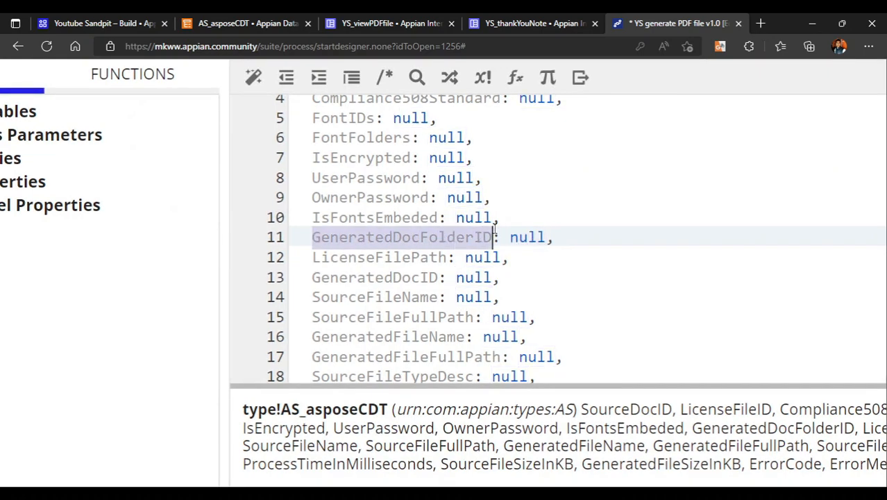
{"action": "left_click", "coordinate": [500, 236]}
{"action": "double_click", "coordinate": [528, 238]}
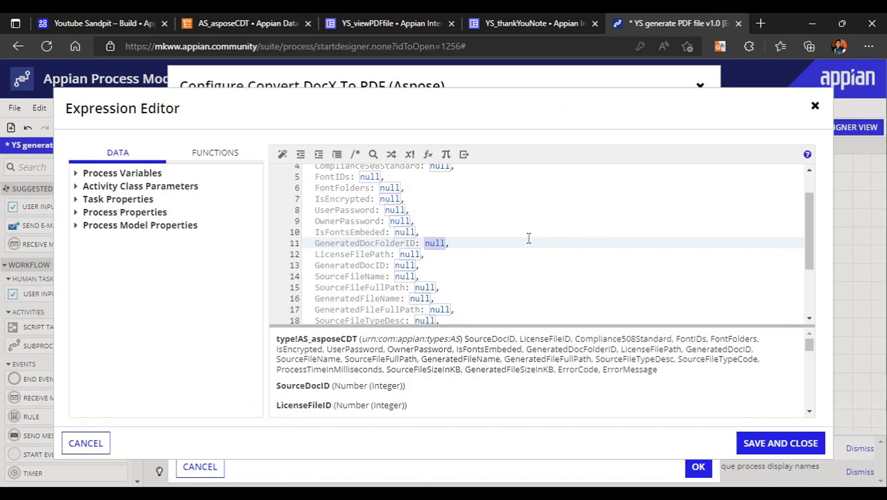
{"action": "type", "text": "cons!"}
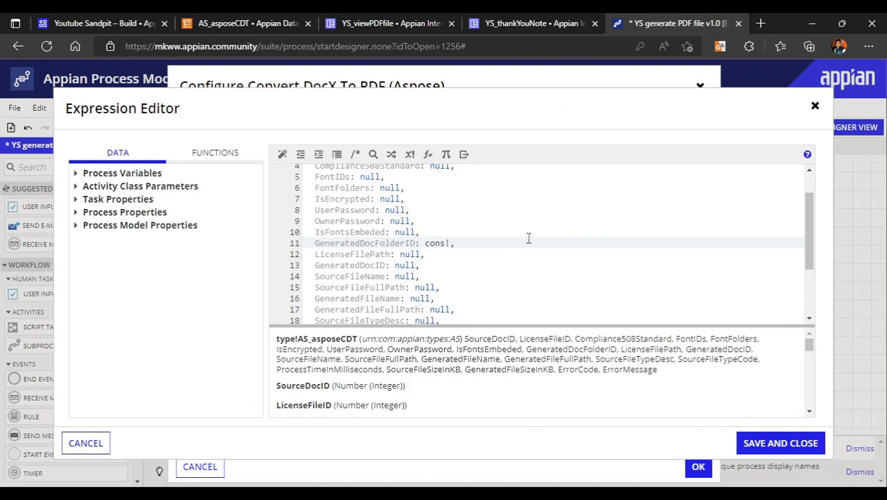
{"action": "type", "text": "ys_"}
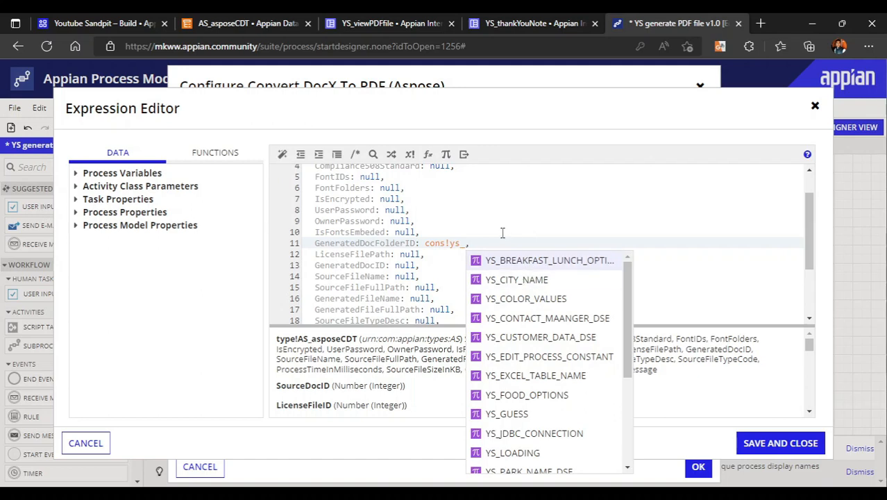
{"action": "type", "text": "up"}
{"action": "key", "text": "Down"}
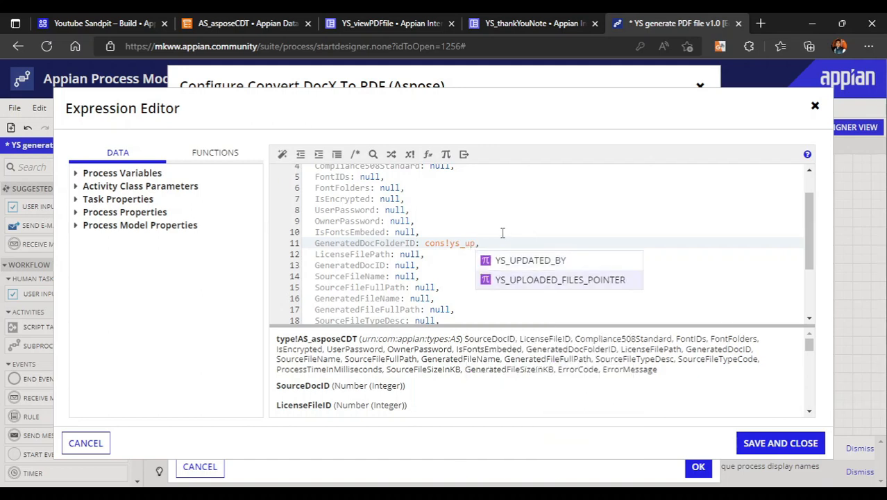
{"action": "key", "text": "Return"}
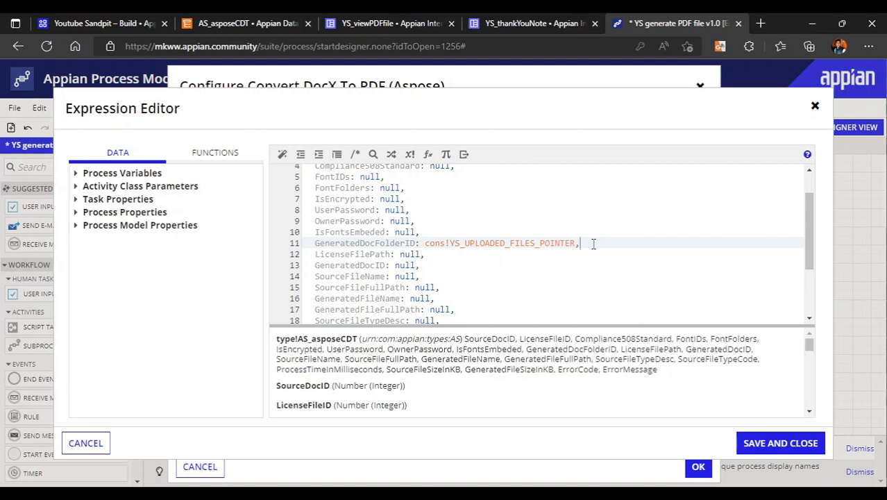
Save the Source File Data List expression and open the outputs of the conversion node
{"action": "scroll", "coordinate": [593, 243], "scroll_direction": "up", "scroll_amount": 2}
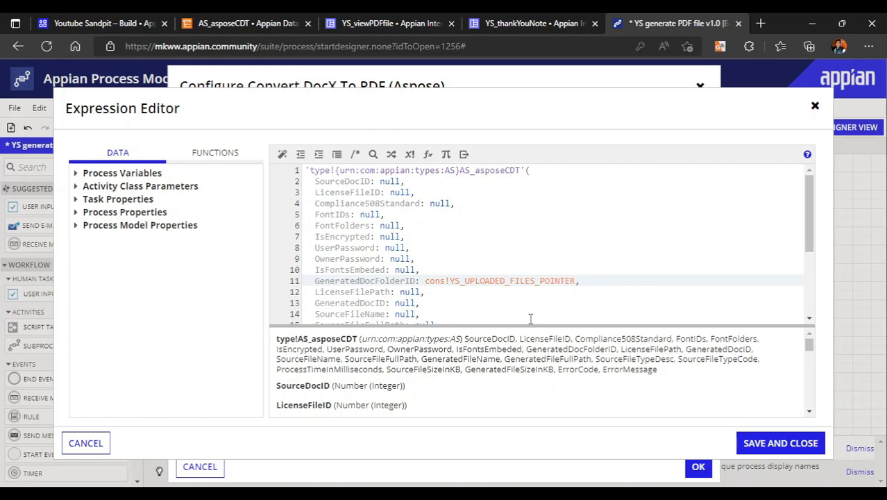
{"action": "left_click", "coordinate": [789, 444]}
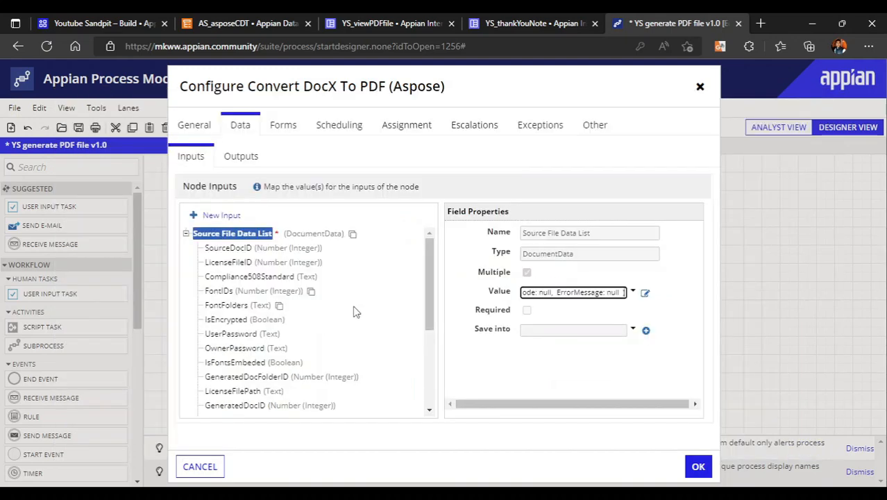
{"action": "left_click", "coordinate": [241, 156]}
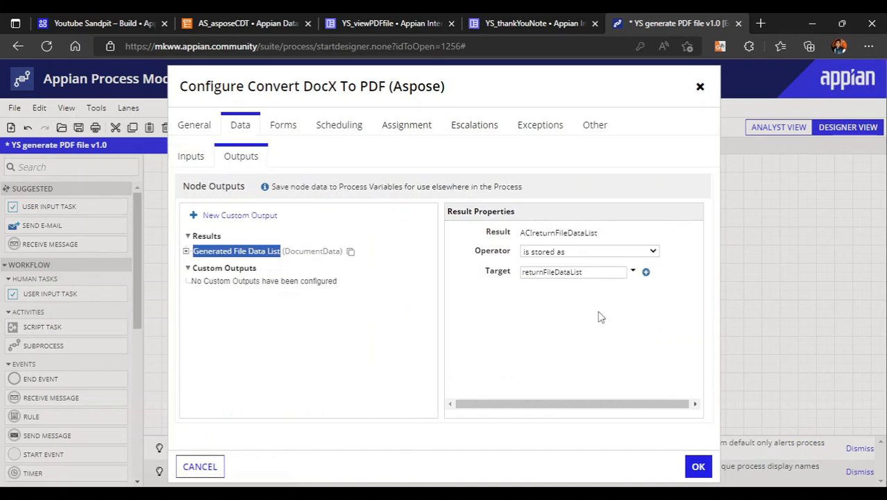
Save the conversion node's configuration and move the node closer to the End Node
{"action": "left_click", "coordinate": [697, 465]}
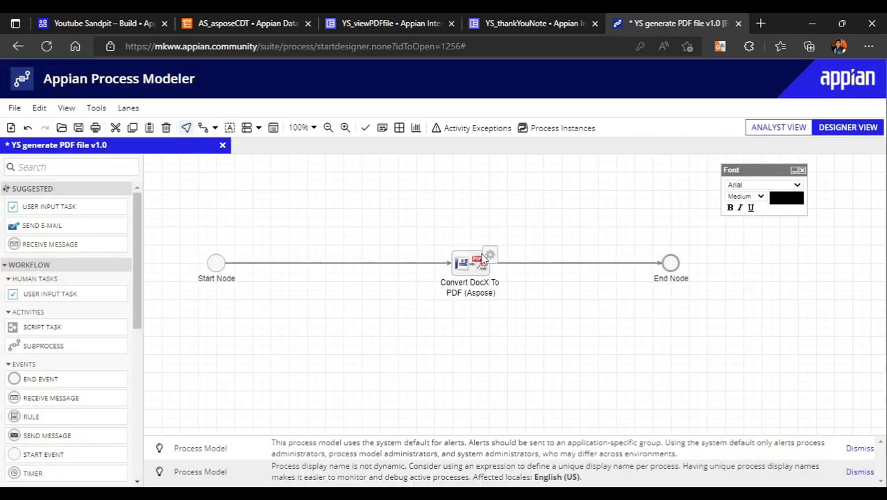
{"action": "mouse_move", "coordinate": [519, 259]}
{"action": "left_mouse_down"}
{"action": "mouse_move", "coordinate": [552, 264]}
{"action": "mouse_move", "coordinate": [528, 265]}
{"action": "left_mouse_up"}
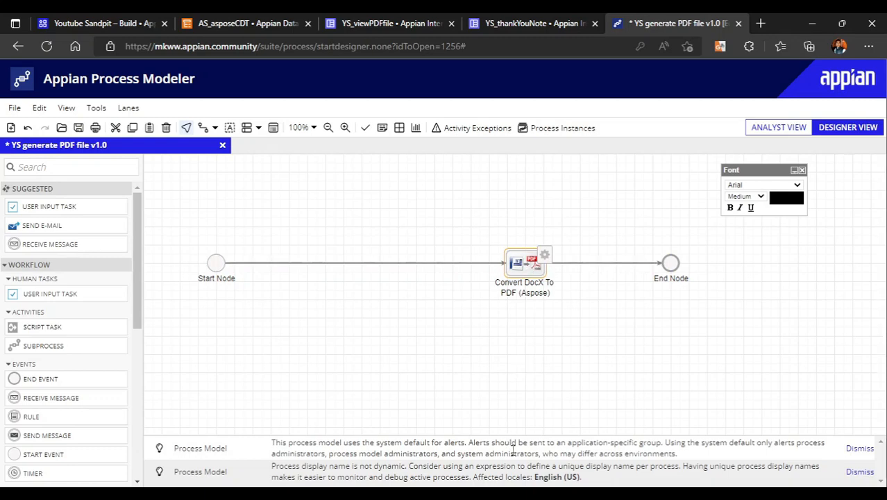
Switch to the Notepad outline and highlight the items Configure ASPOSE Smart Service and Create a Word Template
{"action": "left_click", "coordinate": [484, 478]}
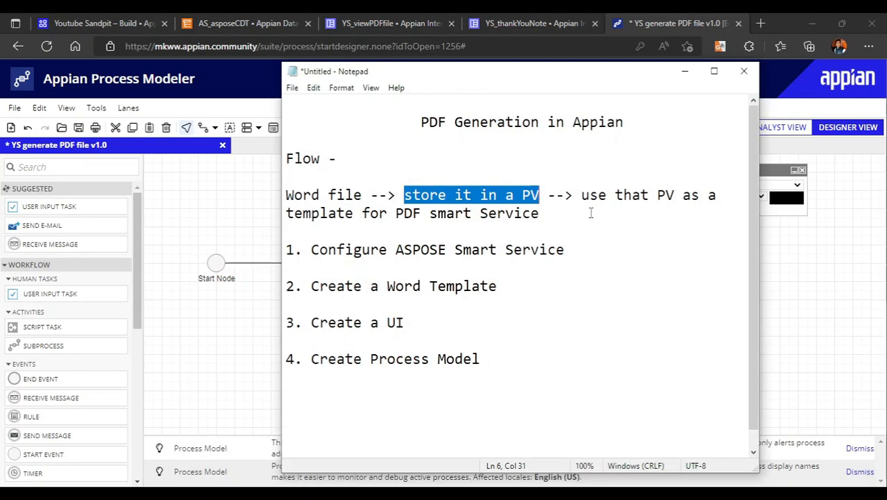
{"action": "left_click", "coordinate": [426, 233]}
{"action": "left_click_drag", "start_coordinate": [311, 250], "coordinate": [570, 263]}
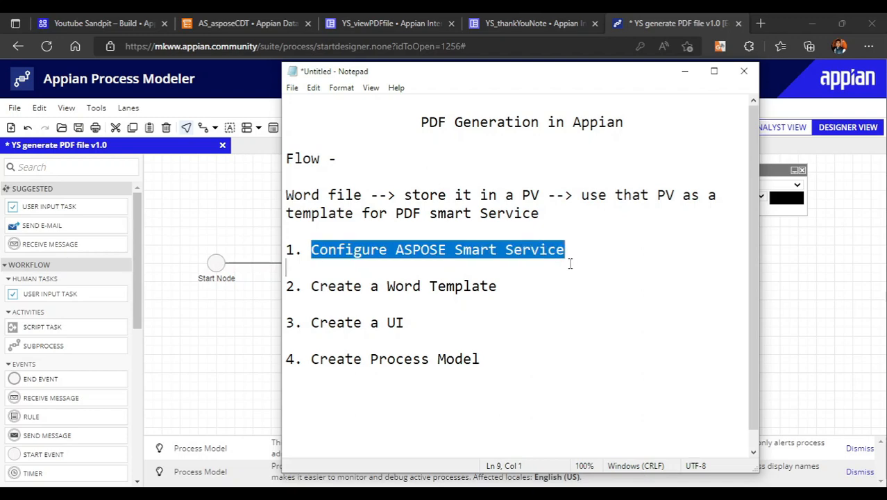
{"action": "left_click", "coordinate": [526, 261]}
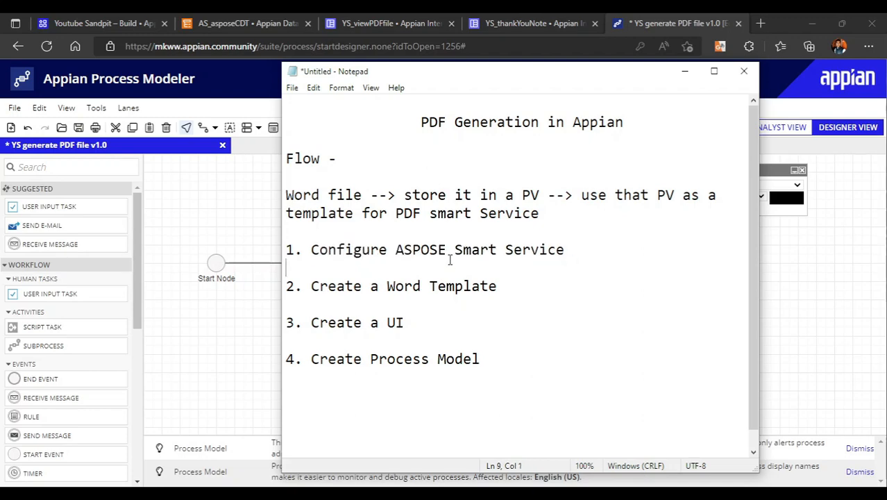
{"action": "left_click_drag", "start_coordinate": [303, 285], "coordinate": [509, 285]}
Switch to the blank Word document and write the greeting line "Dear ###receiverName###,"
{"action": "left_click", "coordinate": [515, 494]}
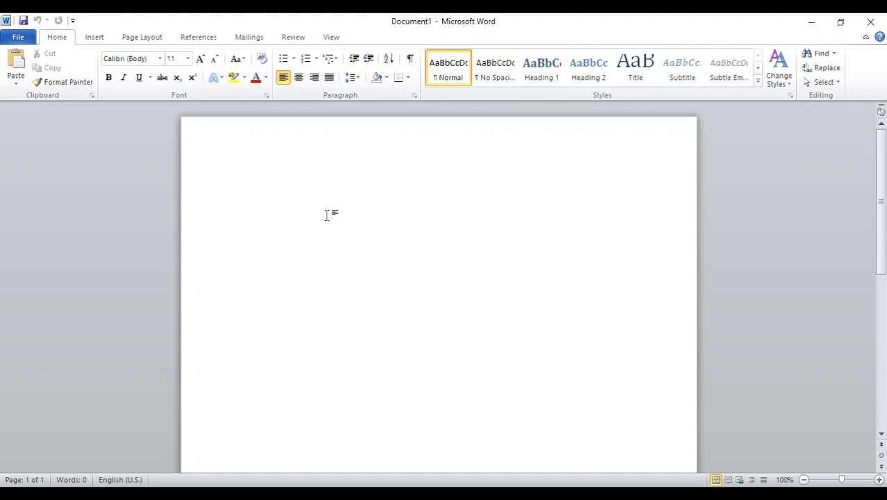
{"action": "type", "text": "Dear "}
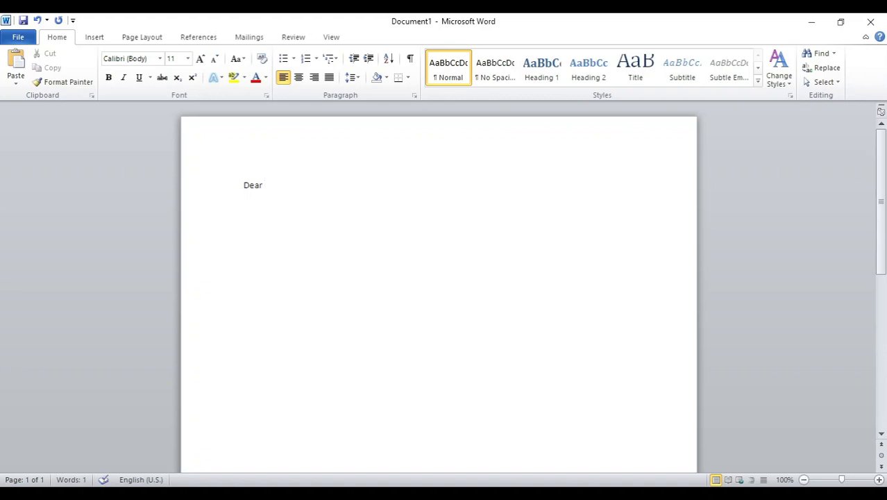
{"action": "type", "text": "###receiverName"}
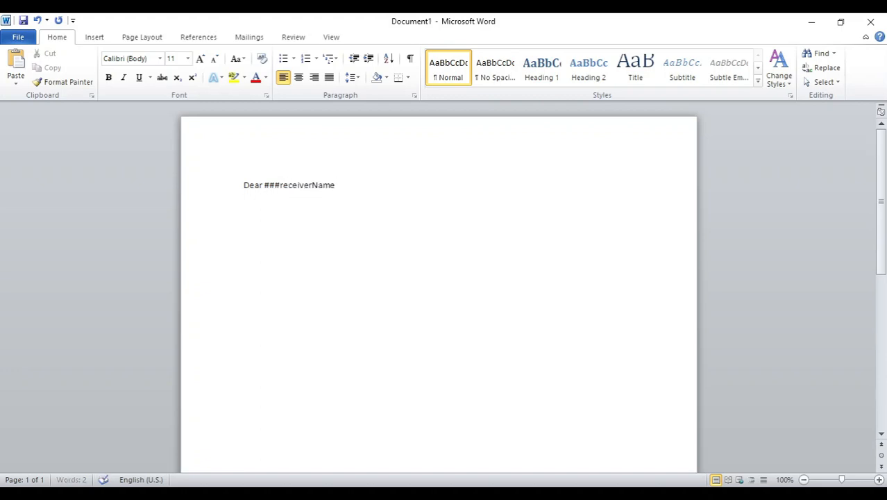
{"action": "type", "text": "###,"}
{"action": "key", "text": "Return"}
Write the line "Thank you for watching the video on ###topic###." below the greeting
{"action": "type", "text": "Thank "}
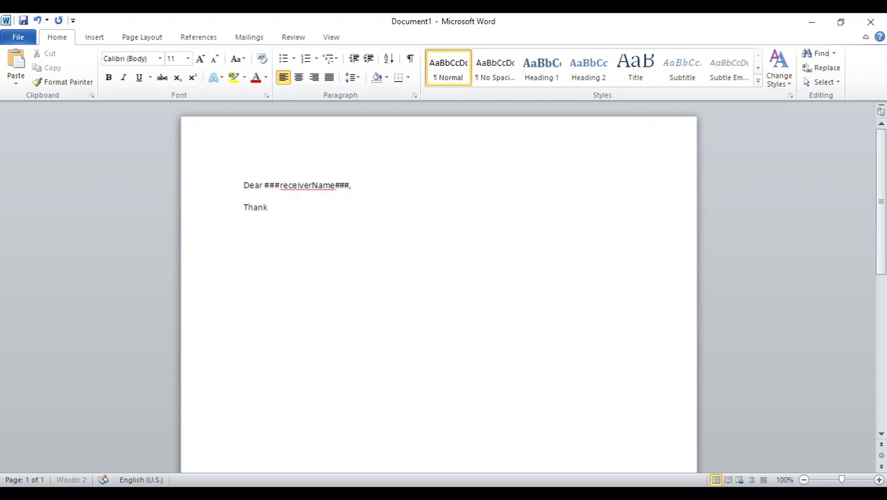
{"action": "type", "text": "you for watching the vid"}
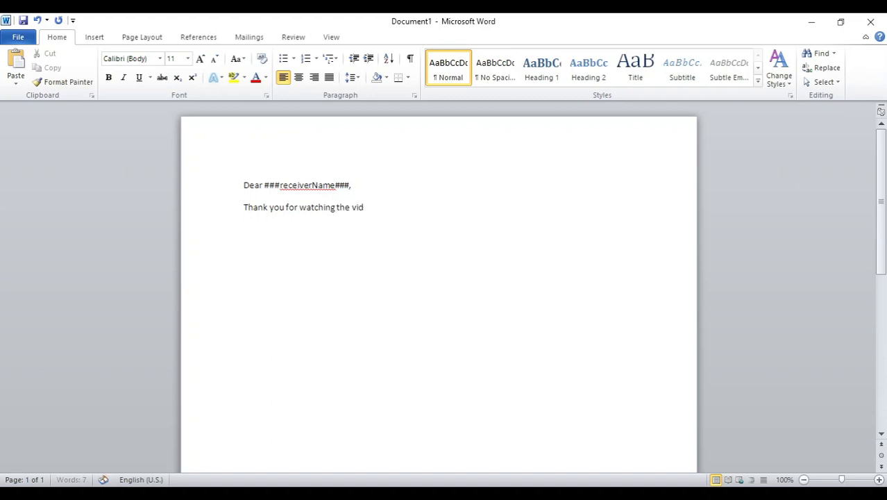
{"action": "type", "text": "eo on ###"}
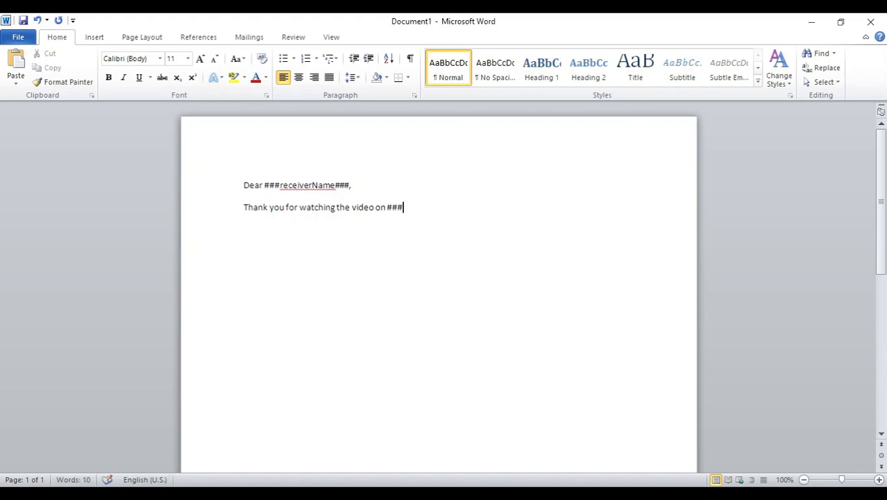
{"action": "type", "text": "topic###."}
{"action": "key", "text": "Return"}
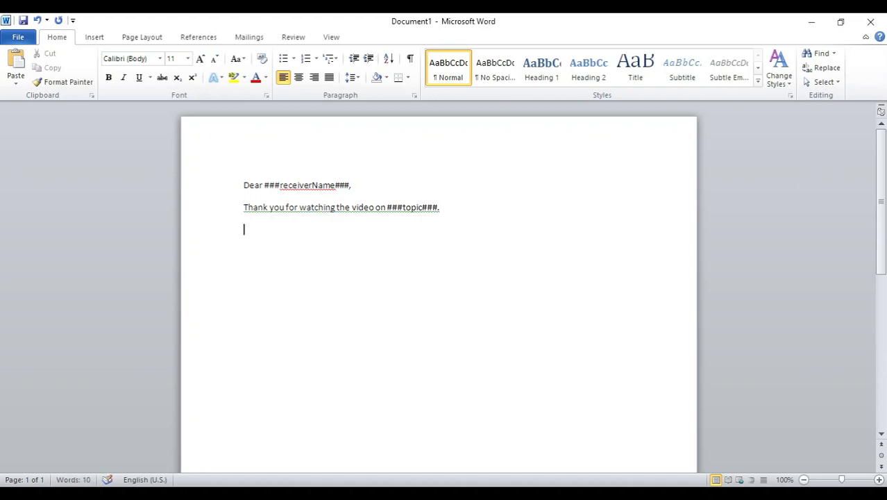
Add the line "Wishing you all the best in your learning journey" as the following paragraph
{"action": "type", "text": "Wishinh"}
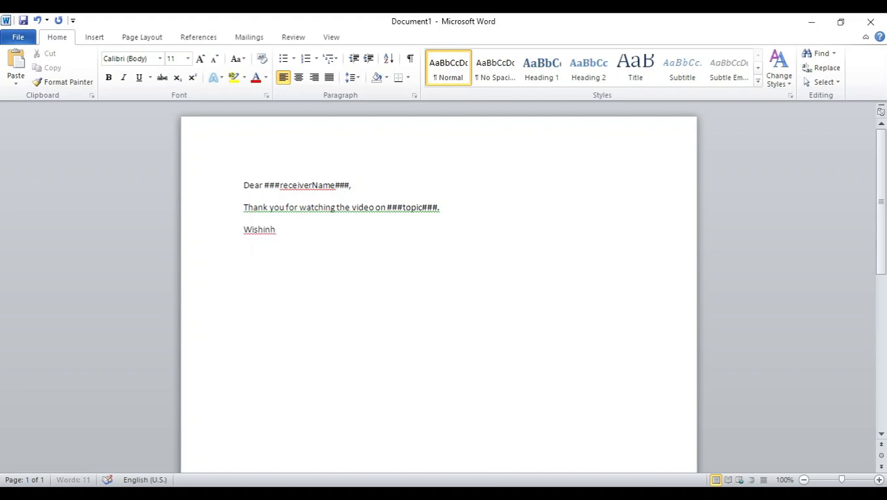
{"action": "key", "text": "BackSpace"}
{"action": "type", "text": "g you all the best"}
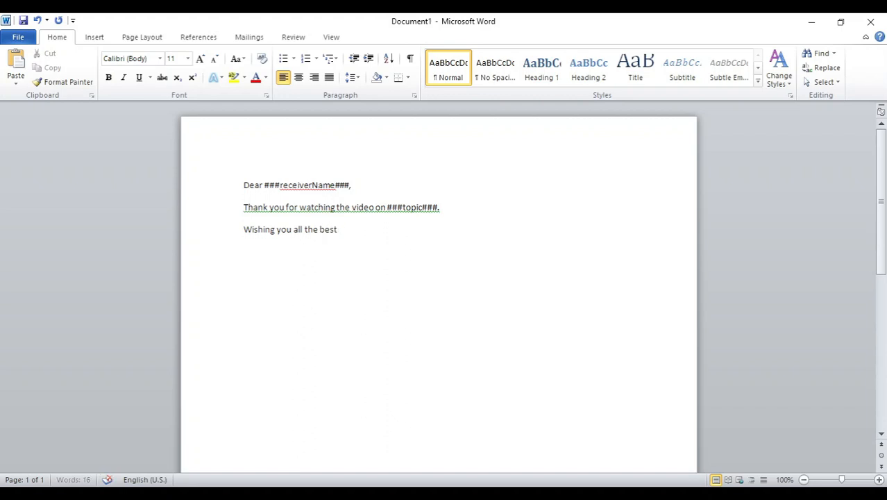
{"action": "type", "text": " fo"}
{"action": "key", "text": "BackSpace"}
{"action": "key", "text": "BackSpace"}
{"action": "type", "text": "ing journ"}
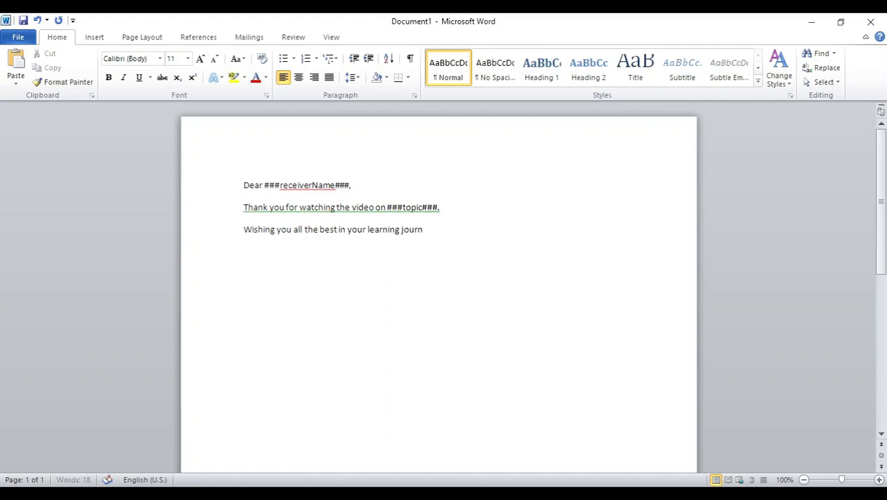
{"action": "type", "text": "ey"}
{"action": "key", "text": "Return"}
Close the letter with "Thank You" and the sender placeholder "###from###" on separate lines
{"action": "type", "text": "Thank You"}
{"action": "key", "text": "Return"}
{"action": "type", "text": "###"}
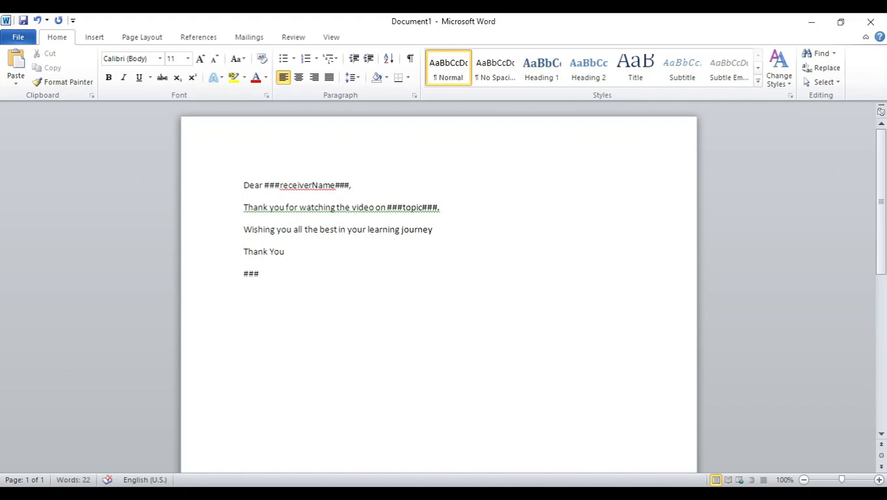
{"action": "type", "text": "from###"}
Enlarge the text of the whole letter to 14 pt
{"action": "left_click", "coordinate": [376, 248]}
{"action": "left_click_drag", "start_coordinate": [299, 277], "coordinate": [240, 188]}
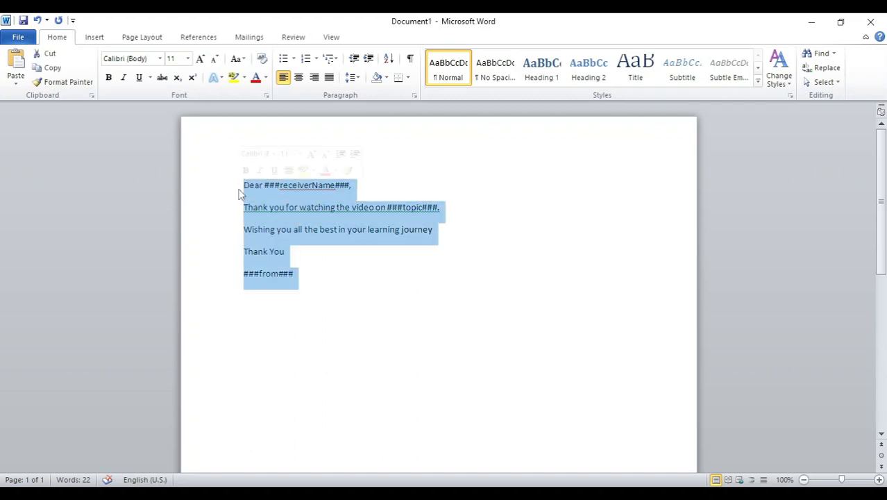
{"action": "left_click", "coordinate": [199, 59]}
{"action": "left_click", "coordinate": [199, 59]}
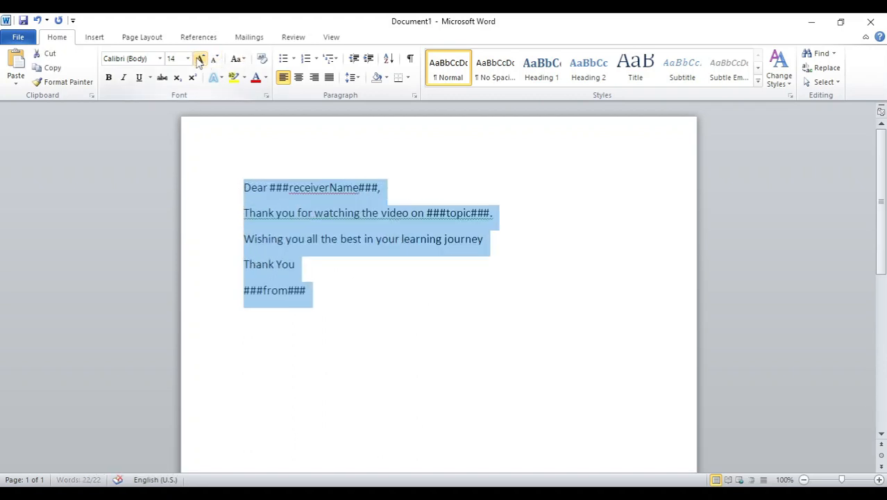
{"action": "left_click", "coordinate": [260, 188]}
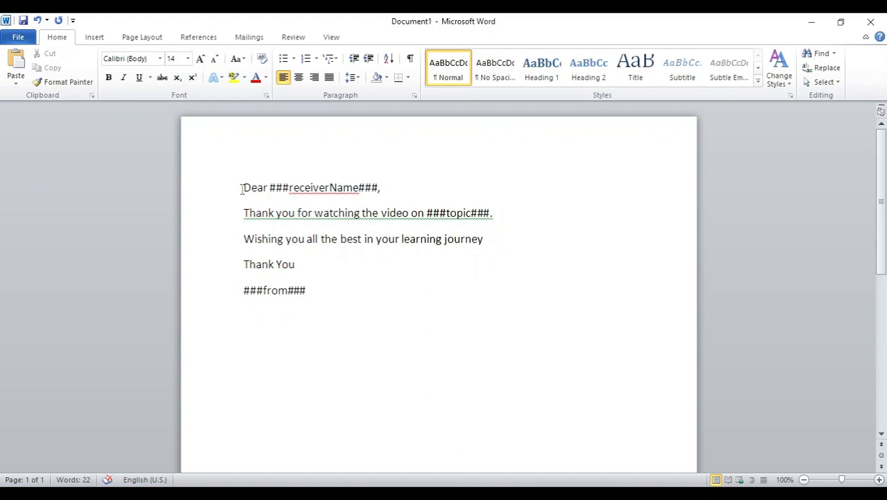
Insert a centred title line reading "Thank You Note" above the greeting
{"action": "left_click", "coordinate": [241, 188]}
{"action": "key", "text": "Return"}
{"action": "key", "text": "Up"}
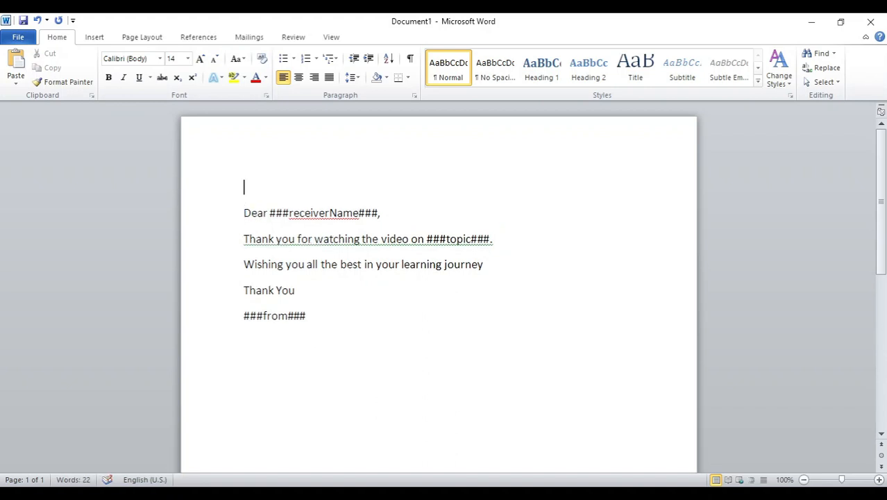
{"action": "key", "text": "Tab"}
{"action": "key", "text": "BackSpace"}
{"action": "key", "text": "ctrl+e"}
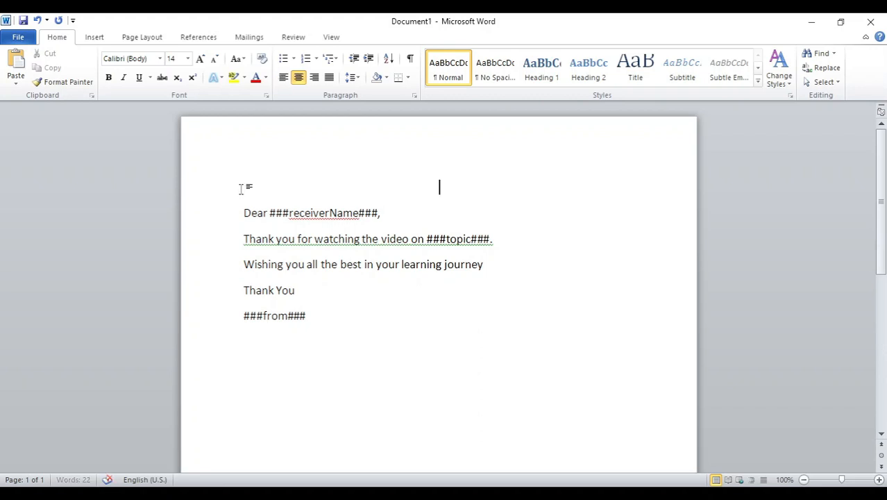
{"action": "type", "text": "Thank You"}
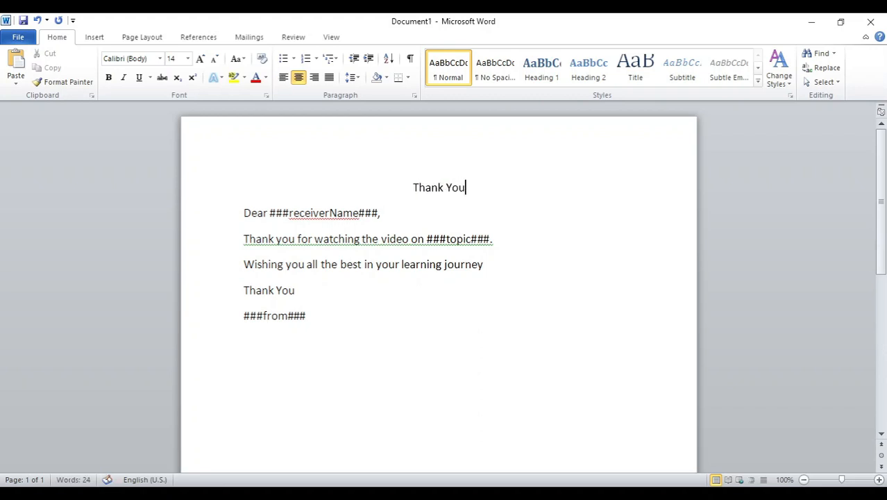
{"action": "type", "text": " Note"}
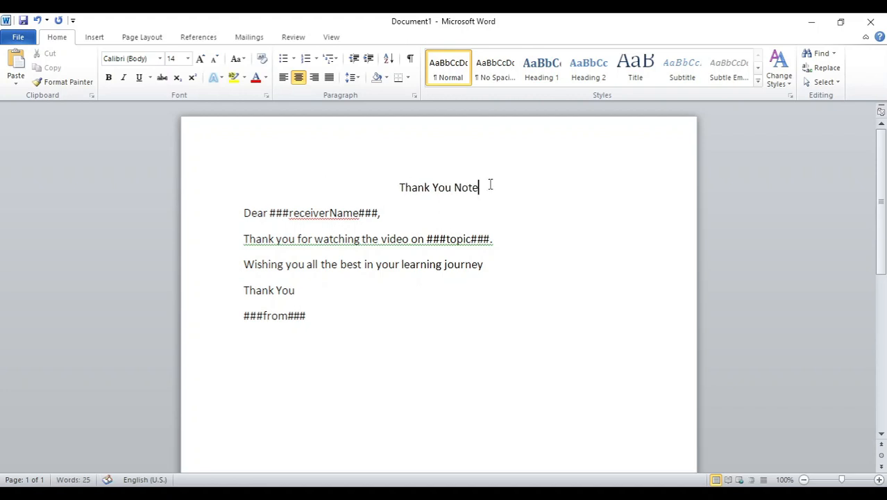
Make the "Thank You Note" title bold and enlarge it to 18 pt
{"action": "left_click_drag", "start_coordinate": [481, 182], "coordinate": [394, 193]}
{"action": "key", "text": "ctrl+b"}
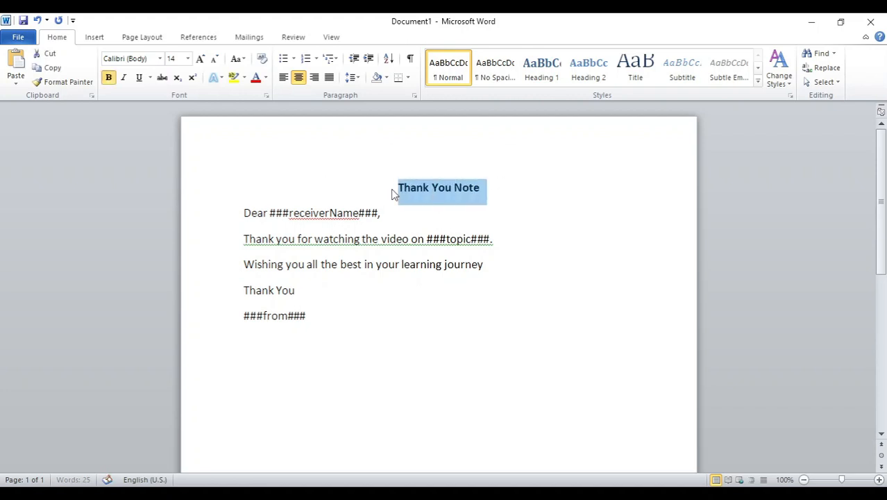
{"action": "left_click", "coordinate": [203, 60]}
{"action": "left_click", "coordinate": [204, 60]}
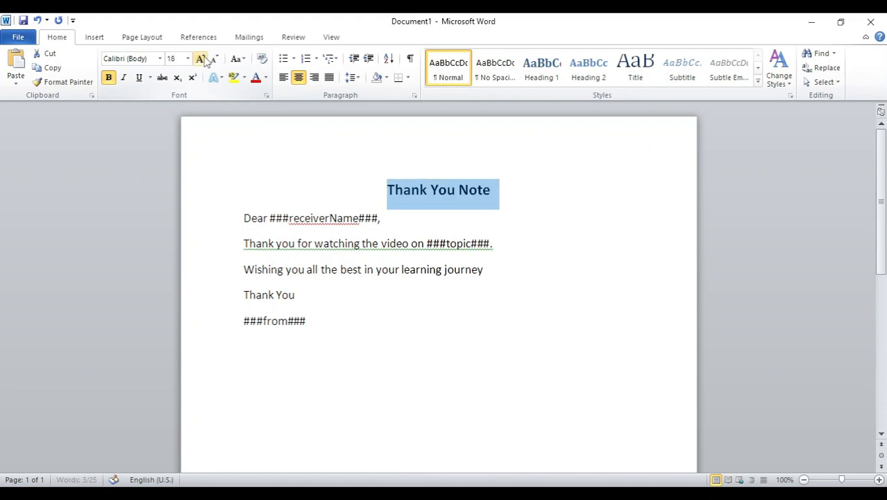
{"action": "left_click", "coordinate": [432, 355]}
Enlarge the body text from the greeting through the sender placeholder to 16 pt
{"action": "left_click_drag", "start_coordinate": [352, 330], "coordinate": [246, 223]}
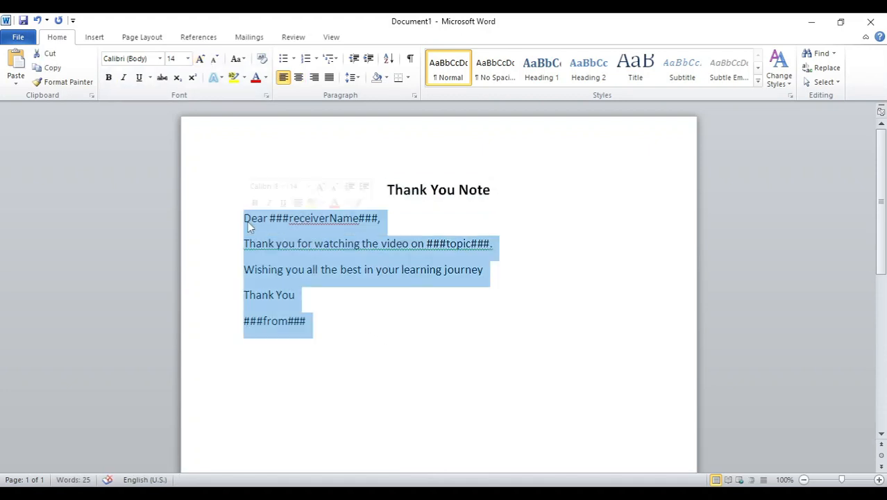
{"action": "left_click", "coordinate": [200, 59]}
{"action": "left_click", "coordinate": [397, 470]}
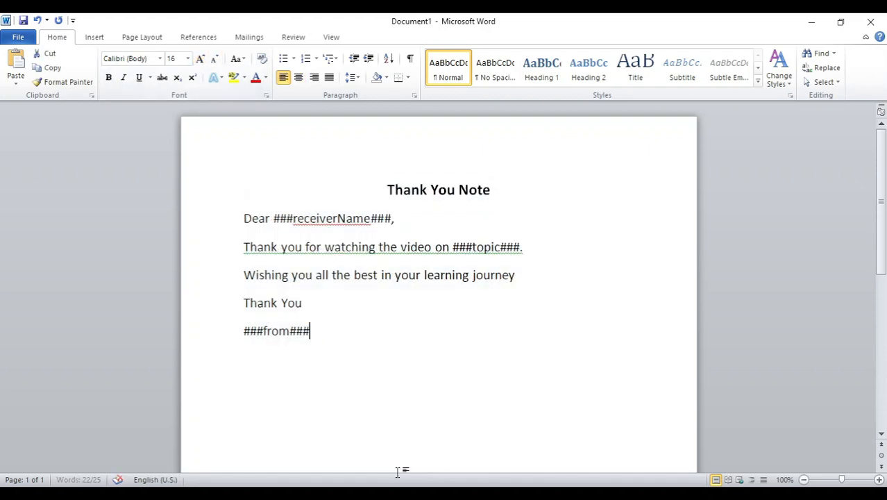
{"action": "left_click", "coordinate": [336, 274]}
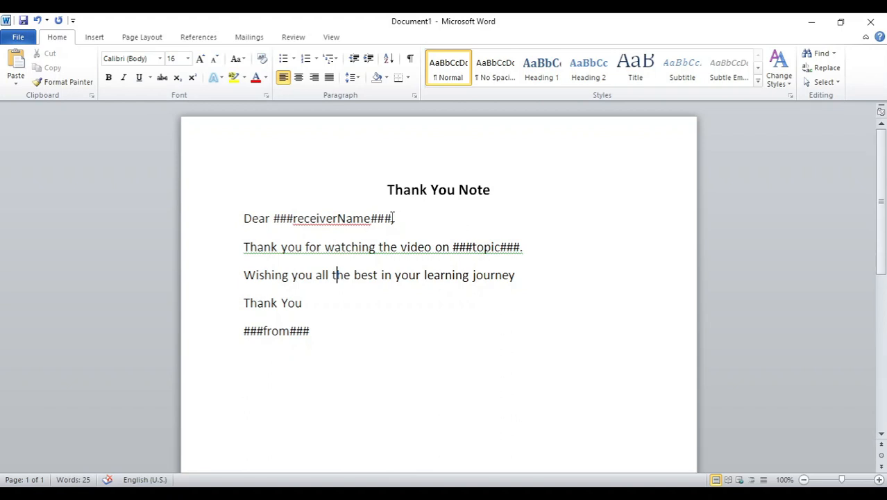
Make the placeholders ###receiverName###, ###topic### and ###from### bold, including the punctuation that follows the first two
{"action": "left_click_drag", "start_coordinate": [395, 218], "coordinate": [273, 218]}
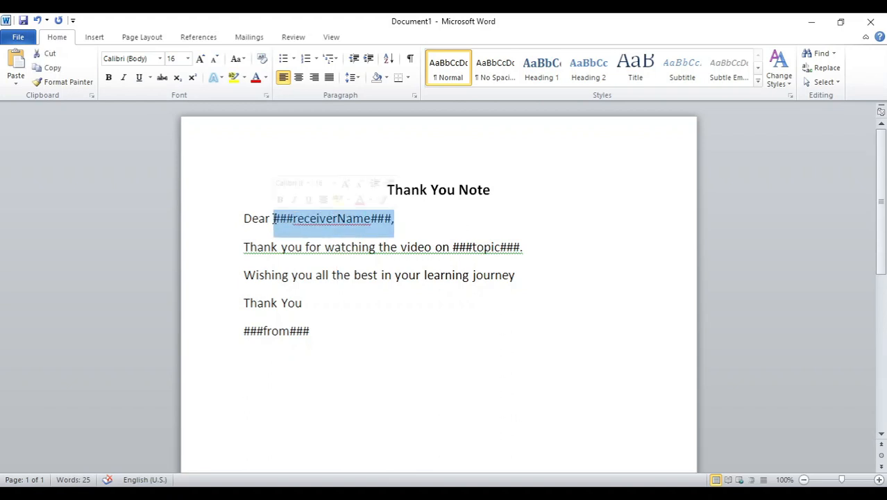
{"action": "key", "text": "ctrl+b"}
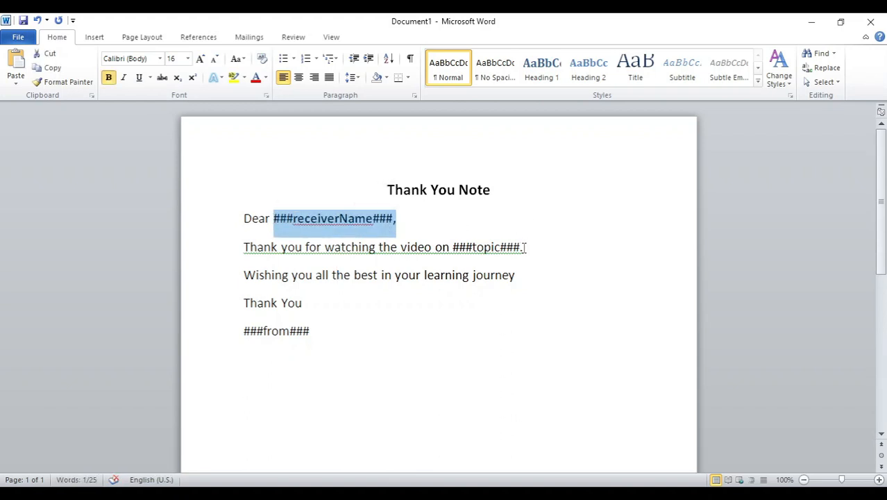
{"action": "left_click_drag", "start_coordinate": [525, 248], "coordinate": [453, 247]}
{"action": "key", "text": "ctrl+b"}
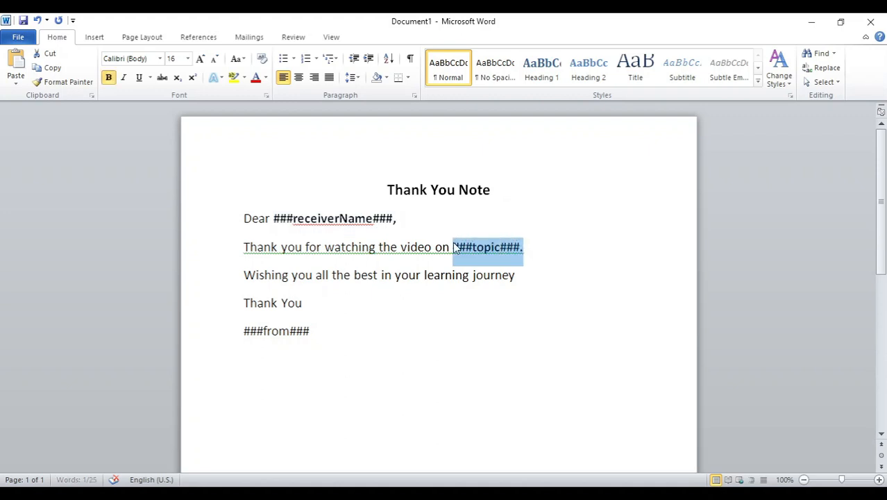
{"action": "left_click_drag", "start_coordinate": [323, 329], "coordinate": [241, 333]}
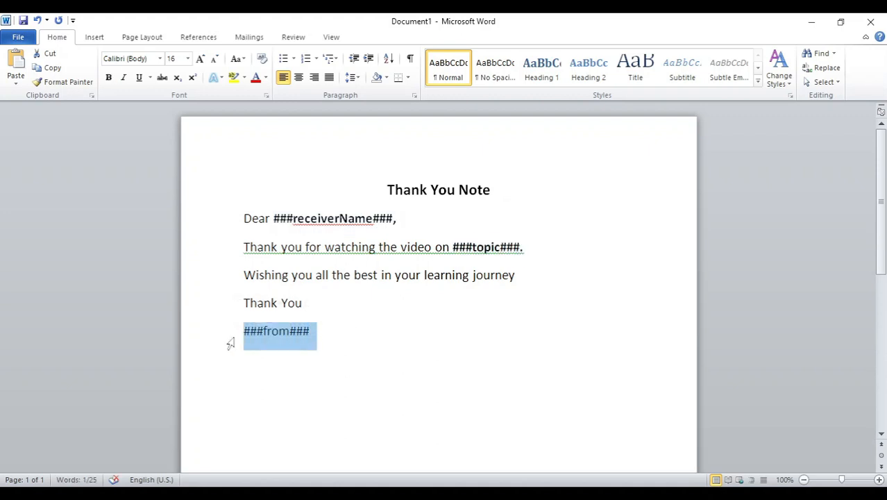
{"action": "key", "text": "ctrl+b"}
{"action": "left_click", "coordinate": [542, 331]}
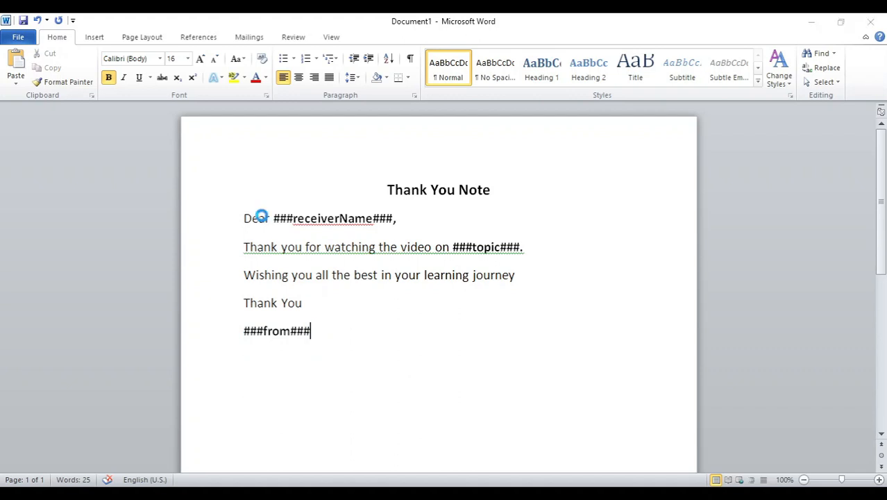
Save the thank-you letter to the Desktop as a Word Document named asposeTemplate
{"action": "key", "text": "ctrl+s"}
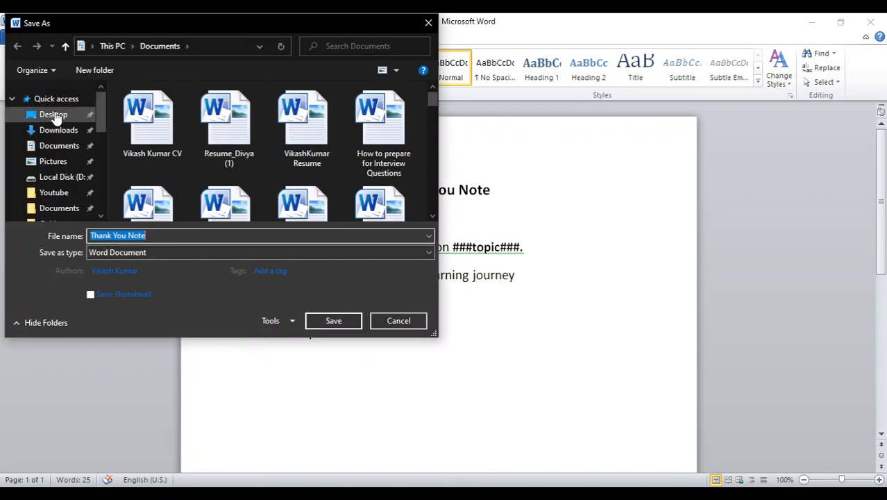
{"action": "left_click", "coordinate": [52, 119]}
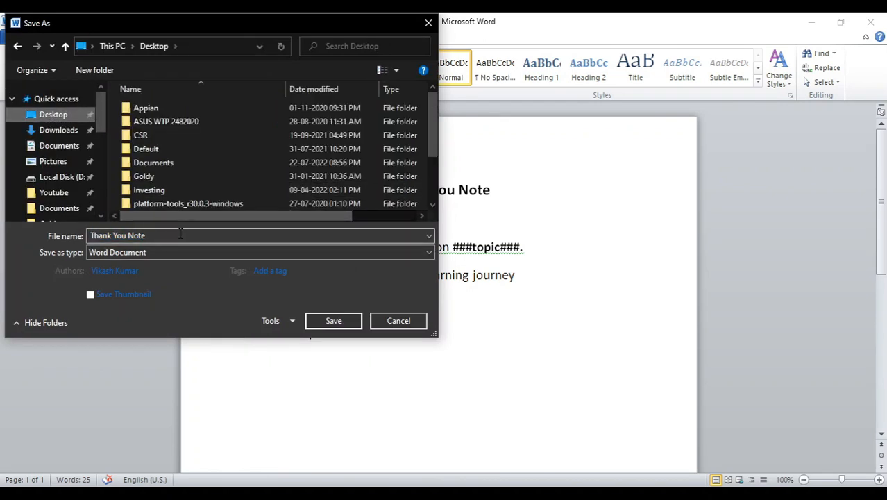
{"action": "left_click", "coordinate": [163, 236]}
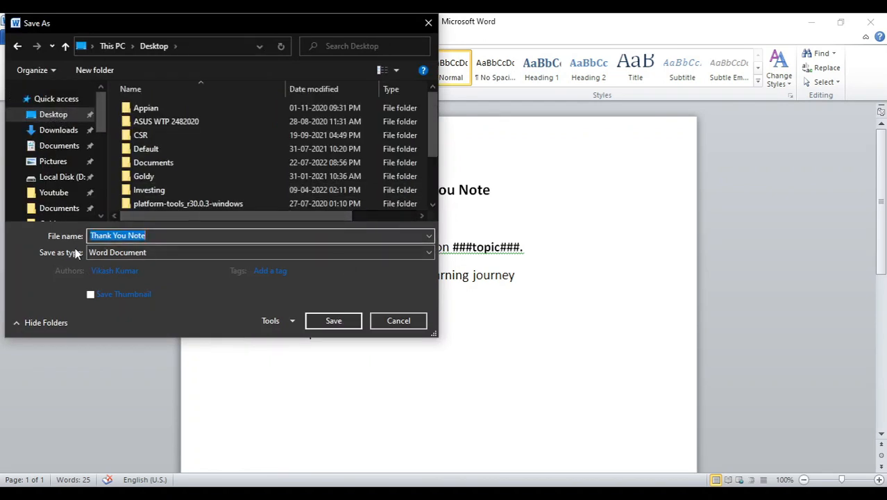
{"action": "type", "text": "apso"}
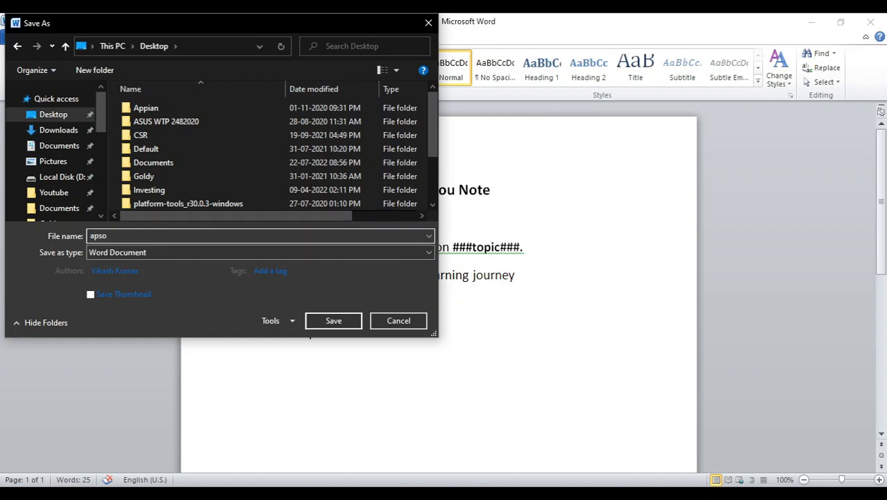
{"action": "key", "text": "BackSpace"}
{"action": "key", "text": "BackSpace"}
{"action": "key", "text": "BackSpace"}
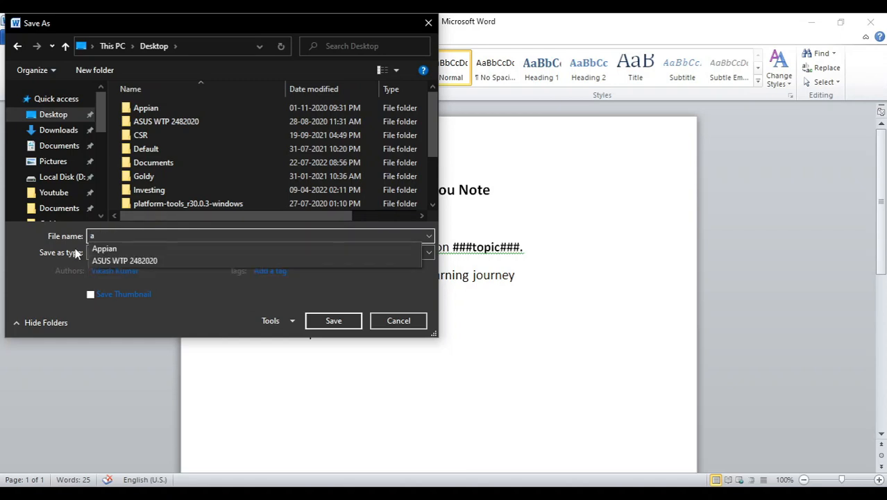
{"action": "type", "text": "sposeTemplate"}
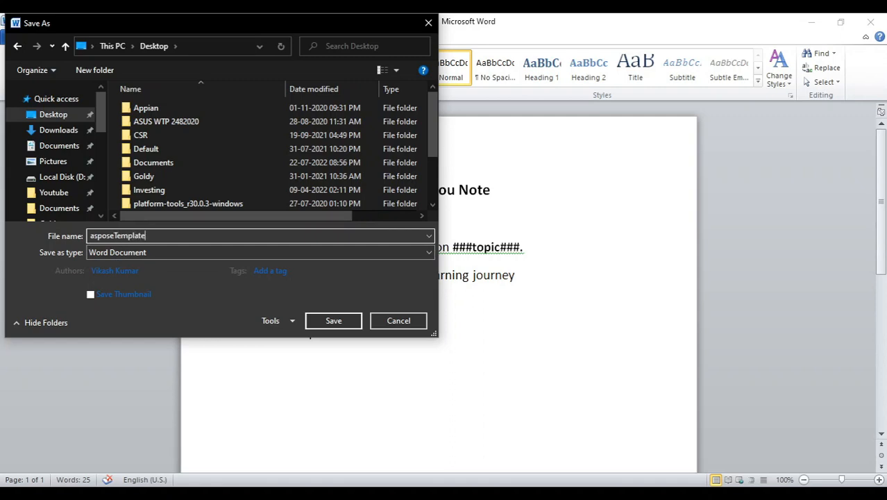
{"action": "left_click", "coordinate": [335, 321]}
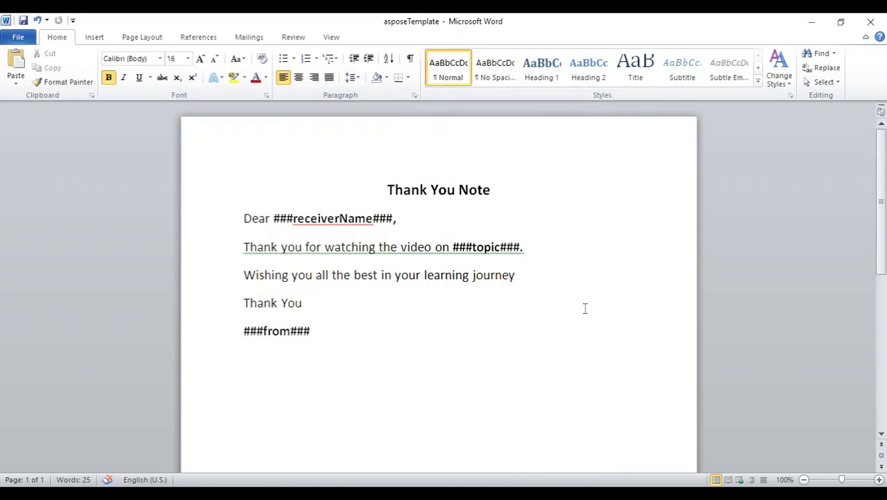
{"action": "scroll", "coordinate": [566, 414], "scroll_direction": "down", "scroll_amount": 6}
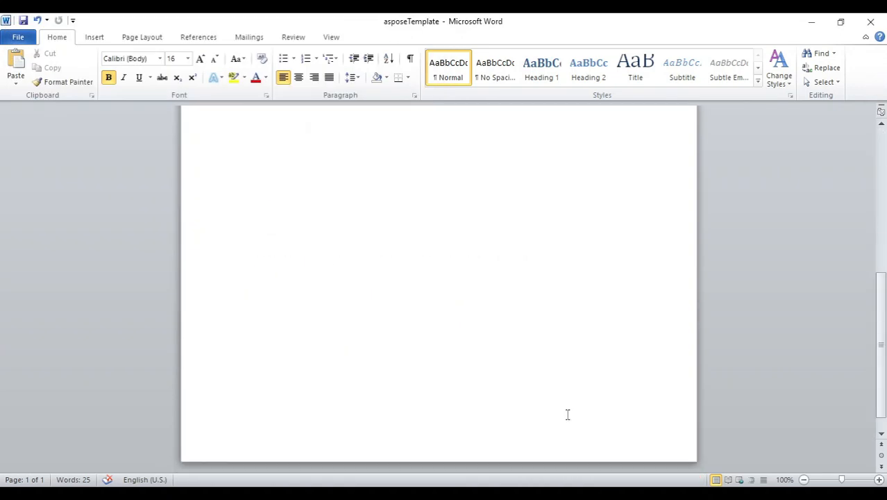
{"action": "scroll", "coordinate": [566, 415], "scroll_direction": "up", "scroll_amount": 6}
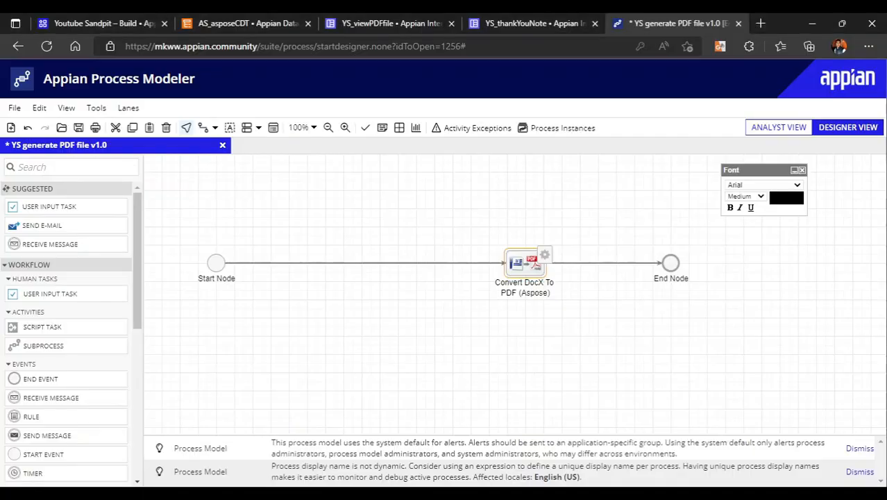
Switch to Appian and create document YS asposeTemplate in YS Artifacts from the Desktop file asposeTemplate, without creating a constant for it
{"action": "left_click", "coordinate": [133, 21]}
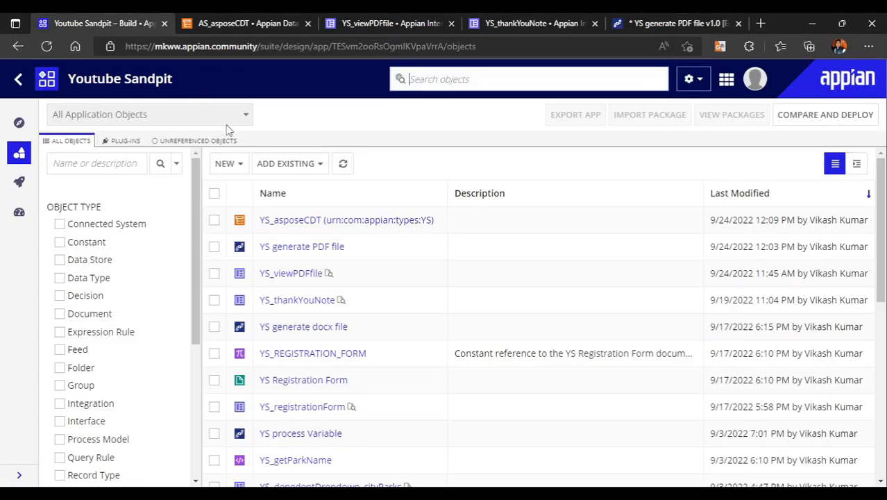
{"action": "left_click", "coordinate": [226, 172]}
{"action": "scroll", "coordinate": [263, 366], "scroll_direction": "down", "scroll_amount": 2}
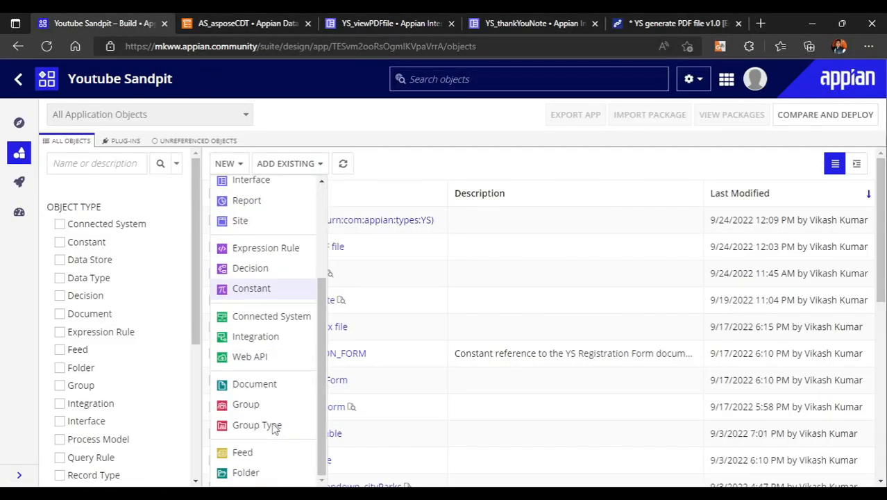
{"action": "left_click", "coordinate": [245, 388]}
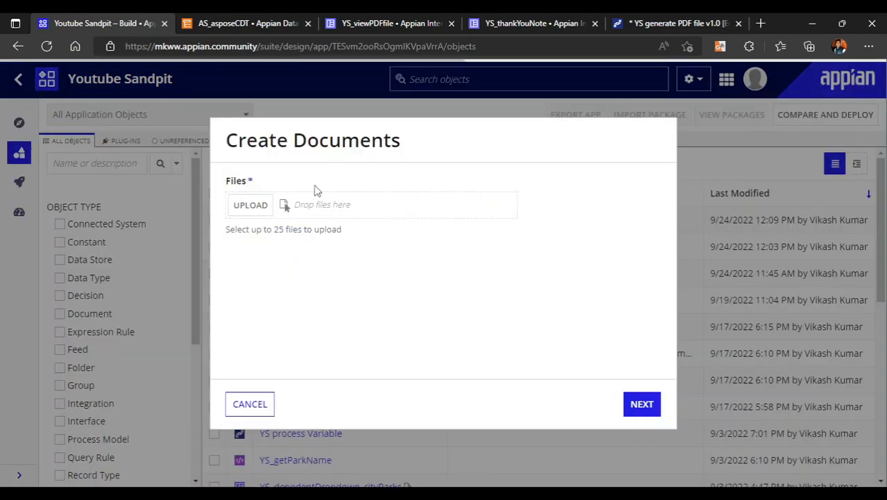
{"action": "left_click", "coordinate": [262, 206]}
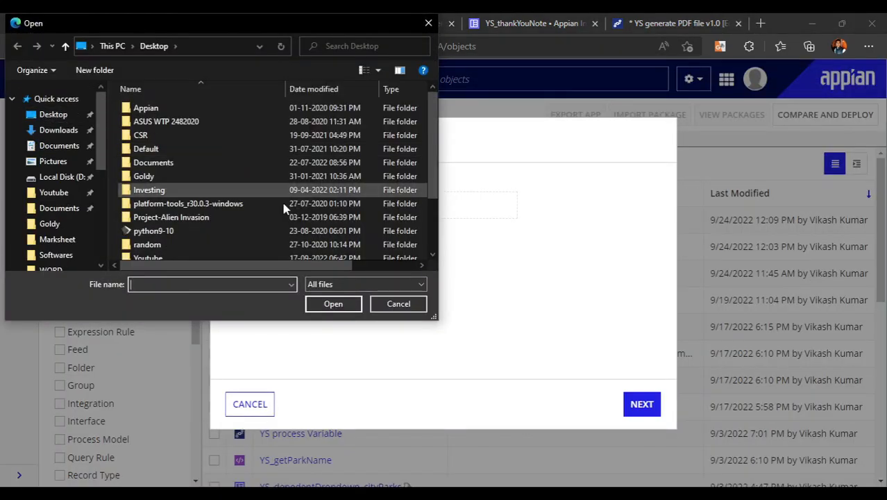
{"action": "scroll", "coordinate": [285, 209], "scroll_direction": "down", "scroll_amount": 2}
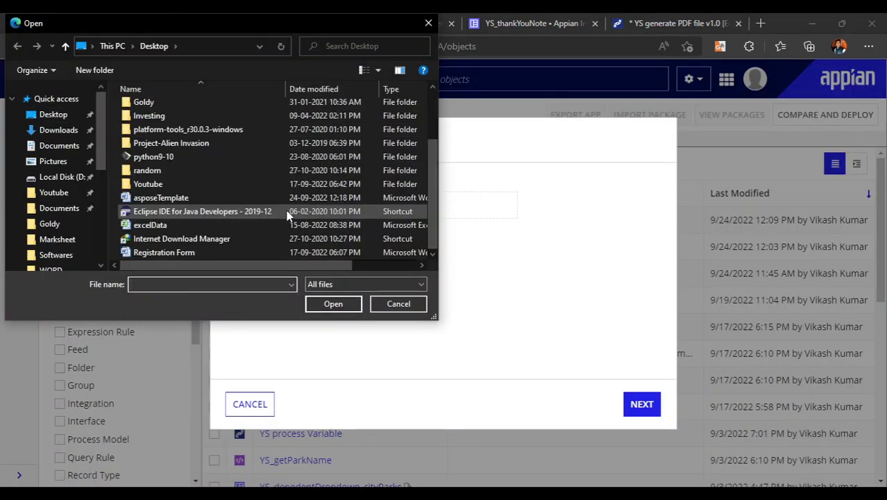
{"action": "double_click", "coordinate": [174, 197]}
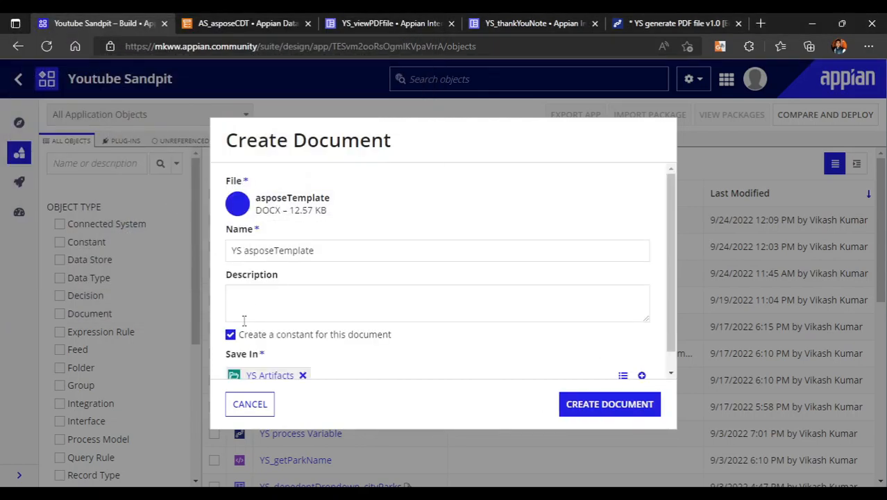
{"action": "left_click", "coordinate": [238, 336]}
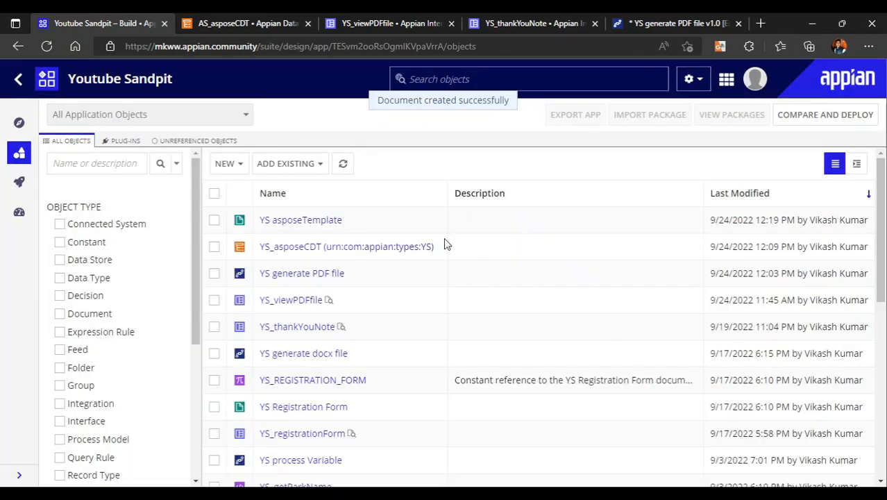
{"action": "left_click", "coordinate": [667, 23]}
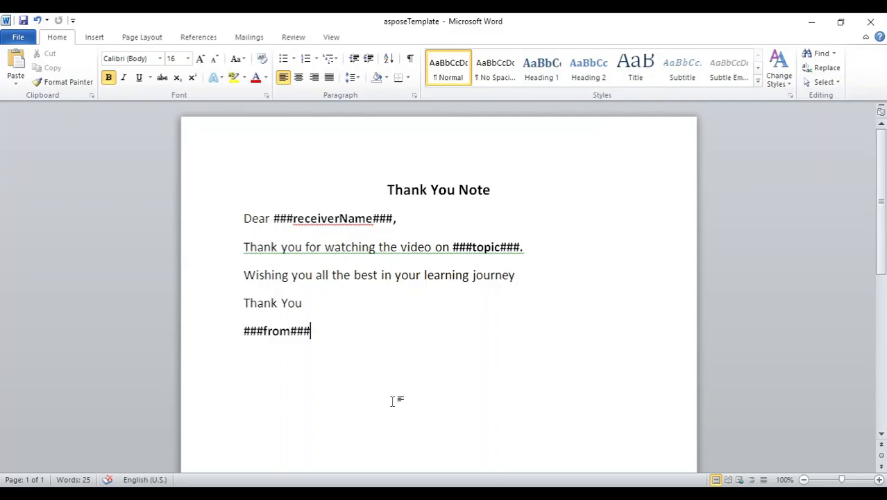
{"action": "left_click", "coordinate": [322, 277]}
{"action": "left_click_drag", "start_coordinate": [271, 237], "coordinate": [398, 252]}
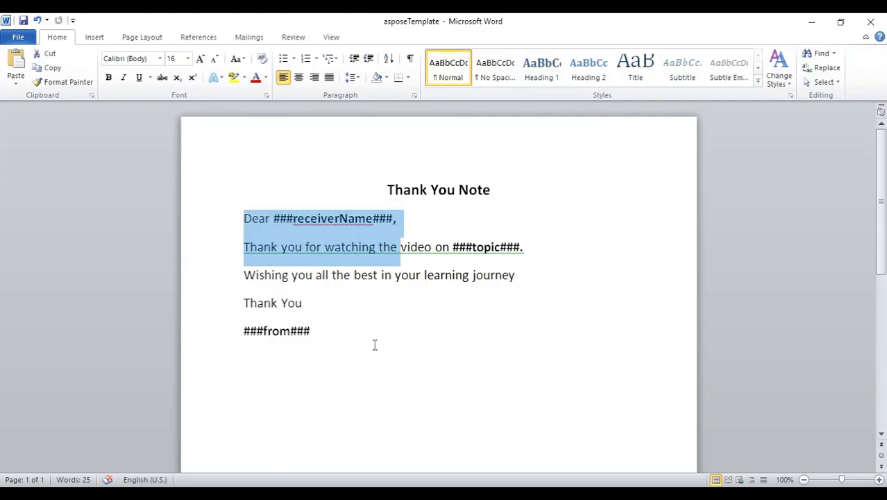
{"action": "left_click", "coordinate": [367, 376]}
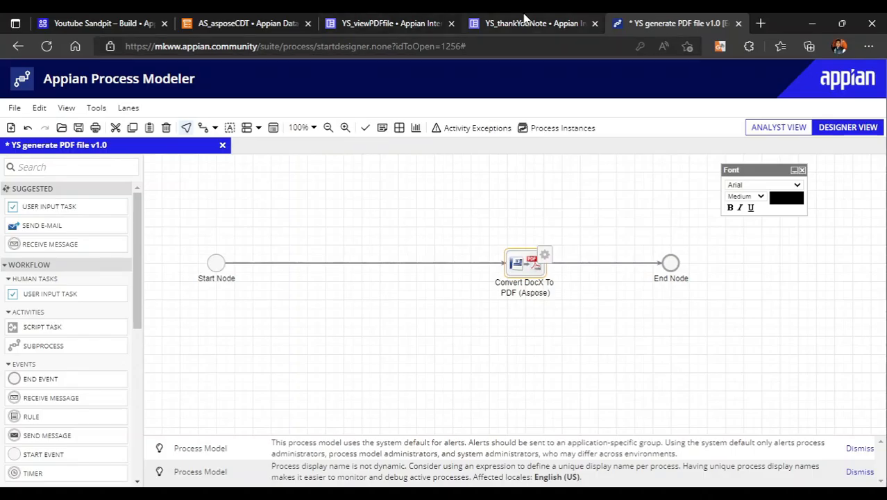
Switch to Appian's YS_thankYouNote interface, show its definition in expression mode, and close and reopen the interface
{"action": "left_click", "coordinate": [525, 22]}
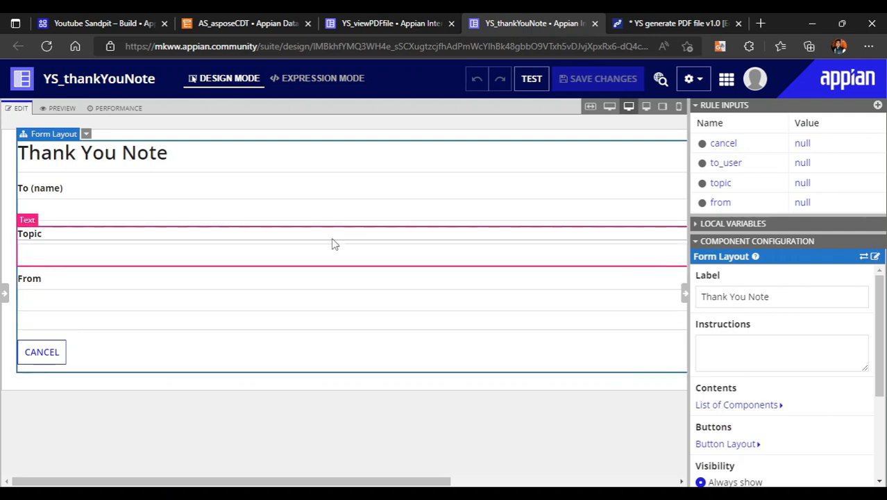
{"action": "left_click", "coordinate": [5, 292]}
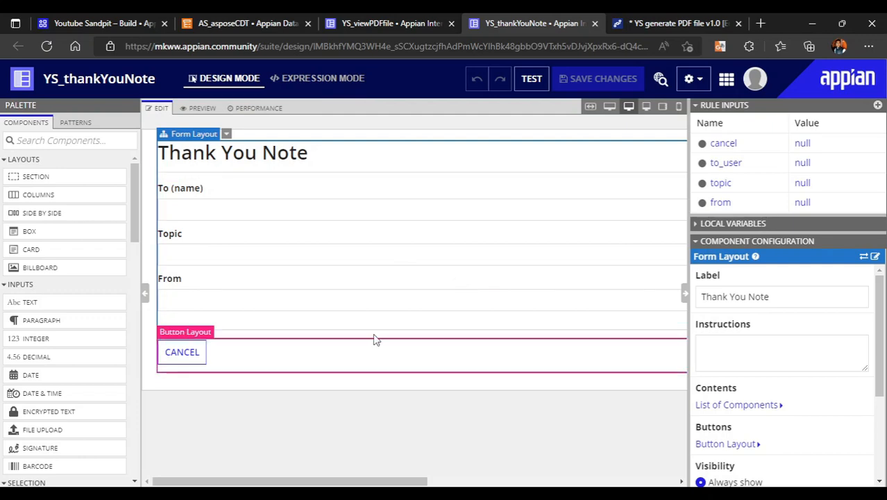
{"action": "left_click", "coordinate": [318, 78]}
{"action": "left_click", "coordinate": [147, 271]}
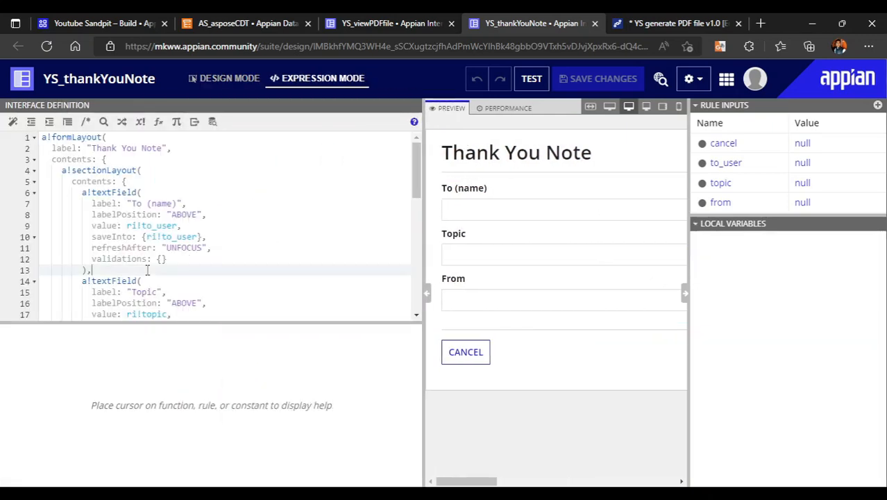
{"action": "left_click_drag", "start_coordinate": [177, 202], "coordinate": [131, 205]}
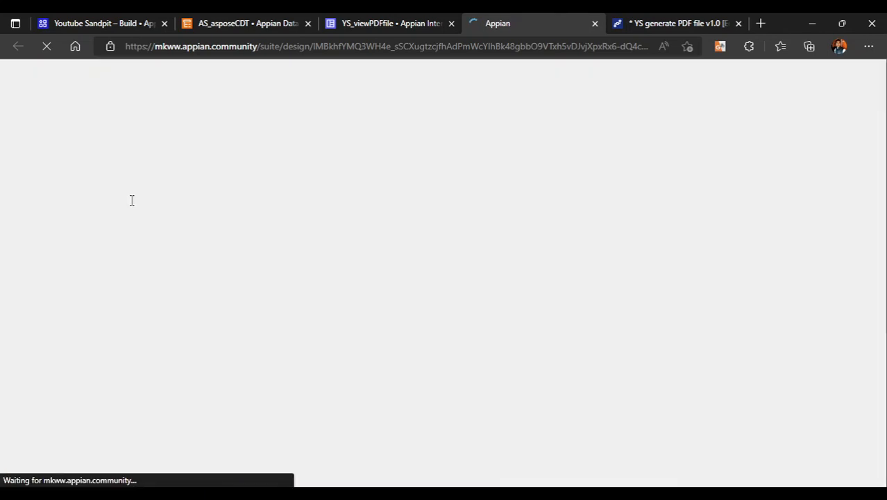
{"action": "left_click", "coordinate": [594, 23]}
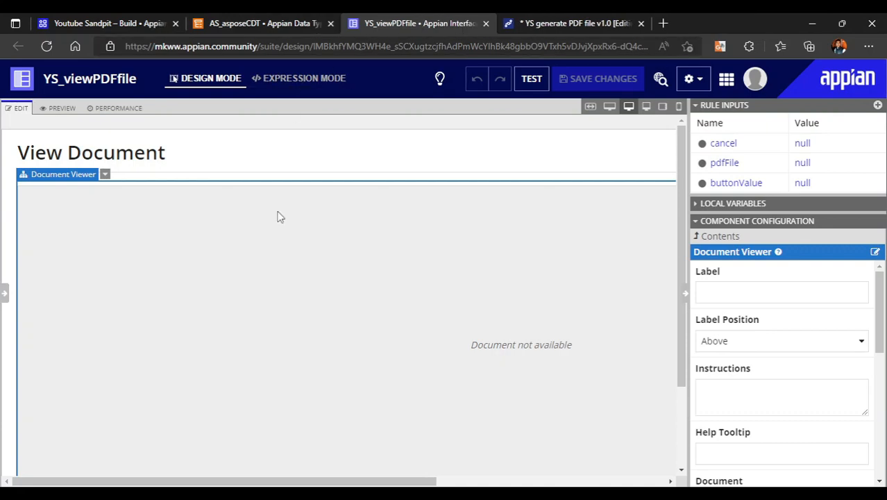
{"action": "key", "text": "ctrl+shift+t"}
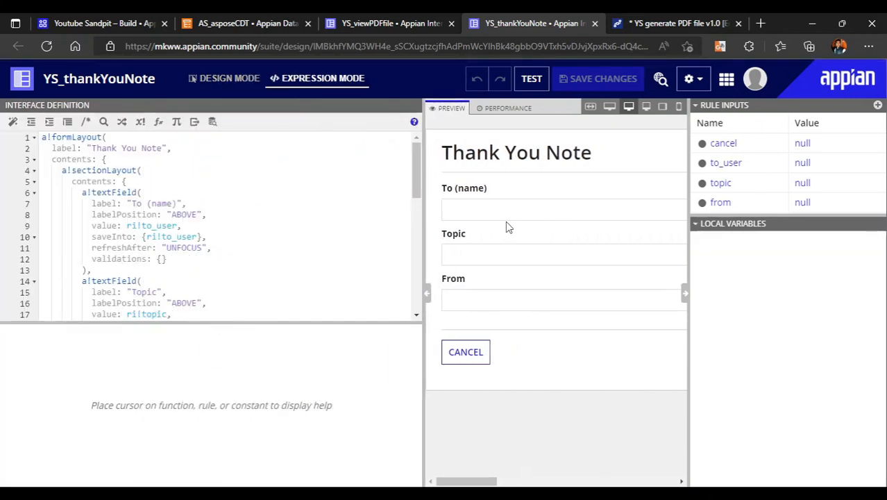
Change the label of the first text field in the interface definition to "Receiver"
{"action": "left_click_drag", "start_coordinate": [179, 203], "coordinate": [133, 203]}
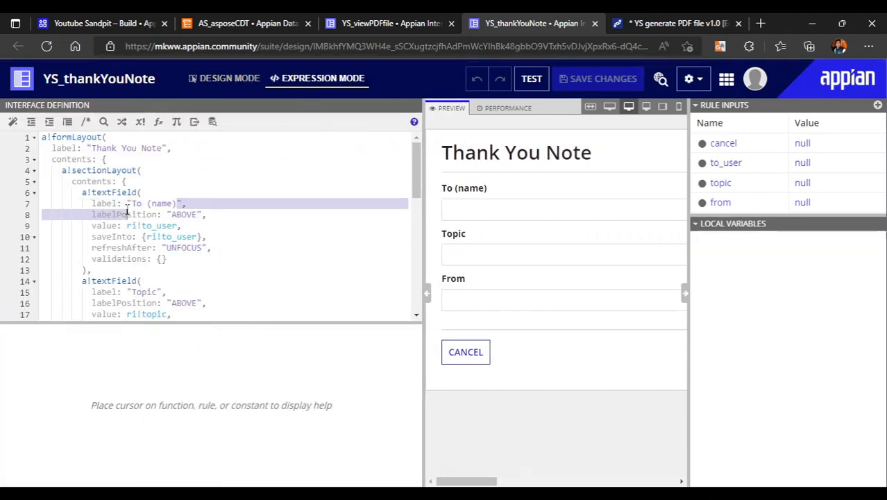
{"action": "type", "text": "Receiver"}
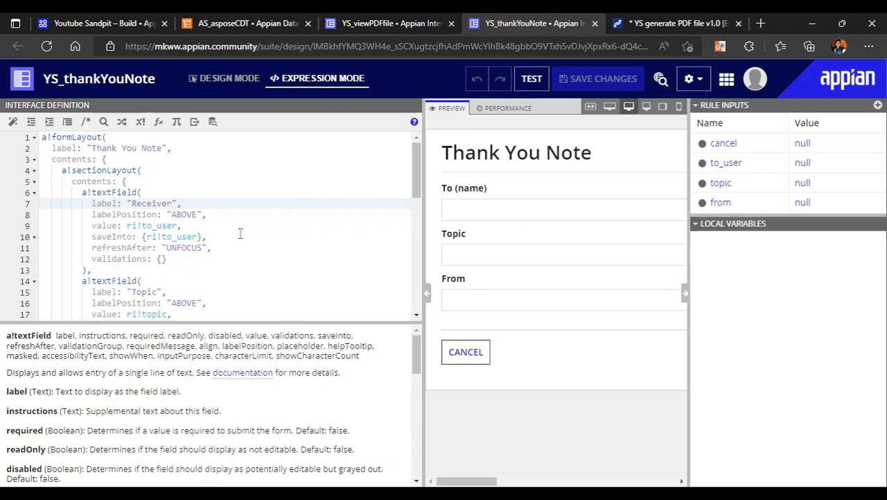
{"action": "left_click", "coordinate": [247, 245]}
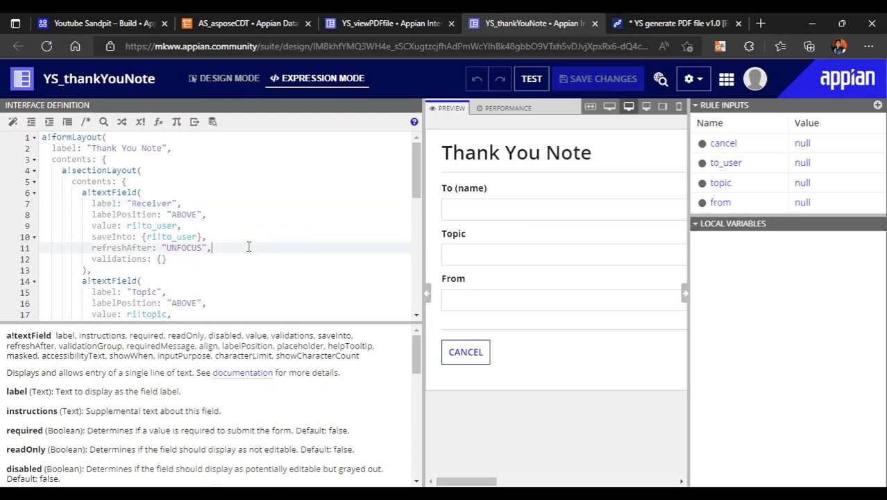
Rename the to_user rule input to receiver and save the YS_thankYouNote interface
{"action": "scroll", "coordinate": [248, 245], "scroll_direction": "down", "scroll_amount": 2}
{"action": "left_click", "coordinate": [133, 231]}
{"action": "left_click", "coordinate": [213, 241]}
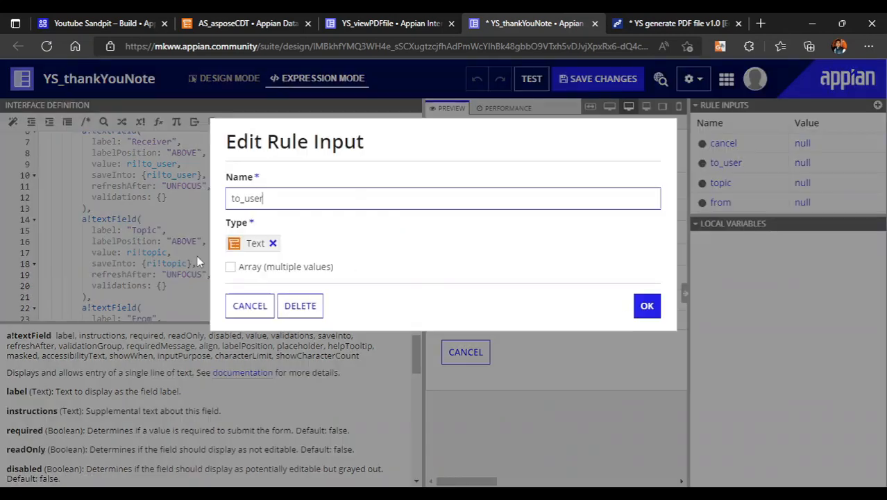
{"action": "left_click_drag", "start_coordinate": [291, 201], "coordinate": [128, 218]}
{"action": "type", "text": "receiver"}
{"action": "left_click", "coordinate": [646, 305]}
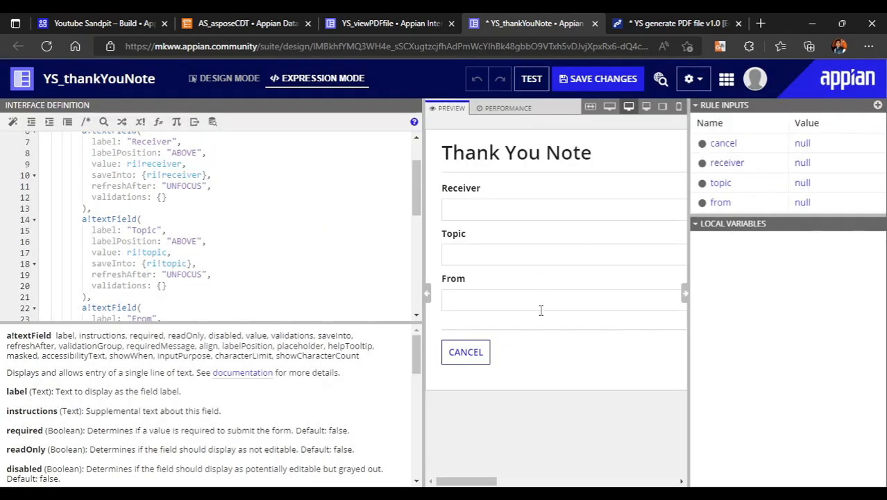
{"action": "scroll", "coordinate": [242, 253], "scroll_direction": "down", "scroll_amount": 3}
{"action": "scroll", "coordinate": [329, 302], "scroll_direction": "down", "scroll_amount": 3}
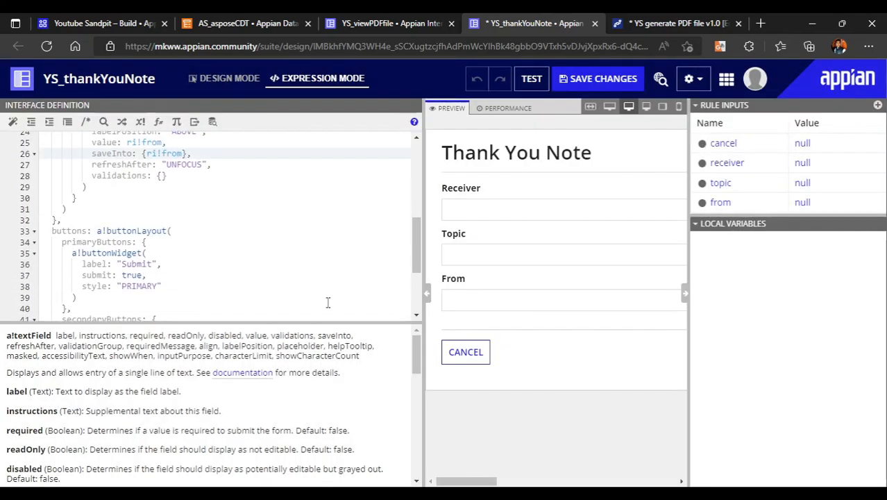
{"action": "scroll", "coordinate": [304, 226], "scroll_direction": "up", "scroll_amount": 7}
{"action": "scroll", "coordinate": [305, 227], "scroll_direction": "up", "scroll_amount": 1}
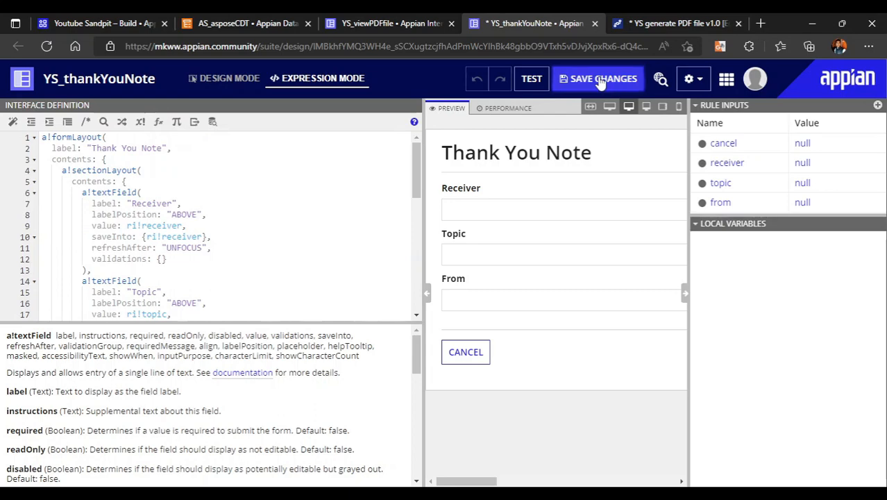
{"action": "left_click", "coordinate": [601, 81]}
In the YS generate PDF file process model, add a User Input Task after the Start Node and open its data configuration
{"action": "left_click", "coordinate": [663, 23]}
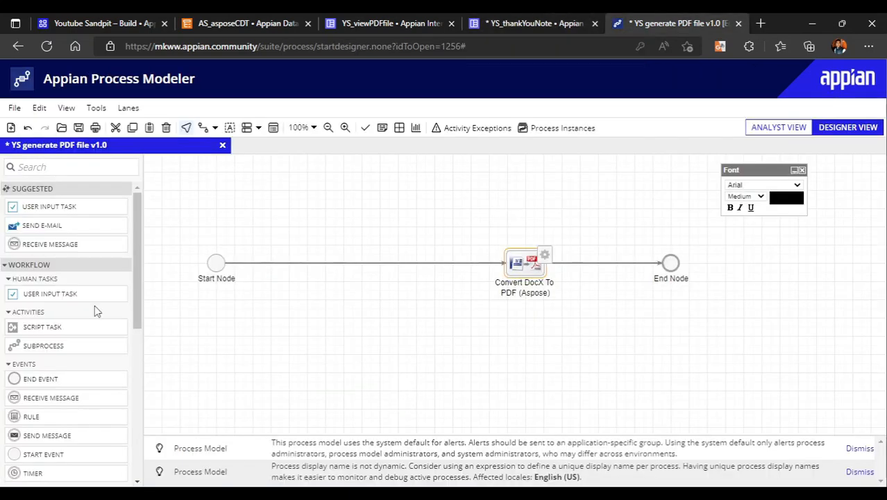
{"action": "left_click_drag", "start_coordinate": [52, 208], "coordinate": [288, 267]}
{"action": "right_click", "coordinate": [286, 274]}
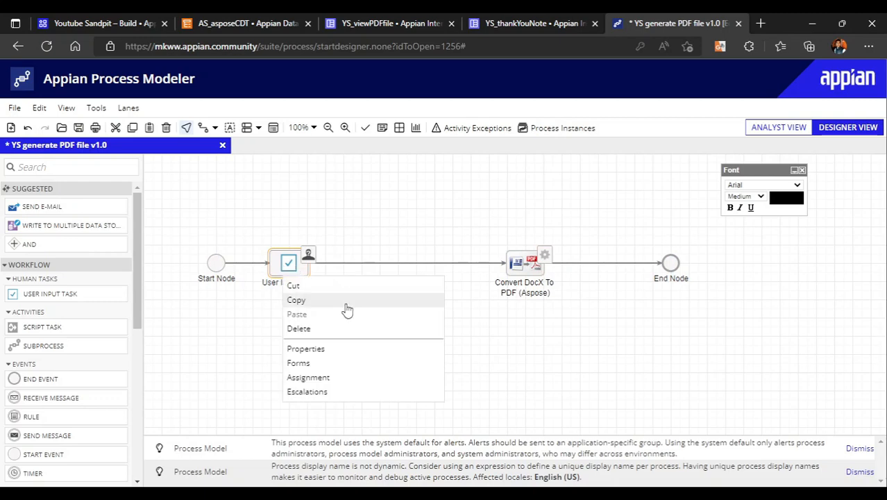
{"action": "left_click", "coordinate": [321, 350]}
{"action": "left_click", "coordinate": [242, 127]}
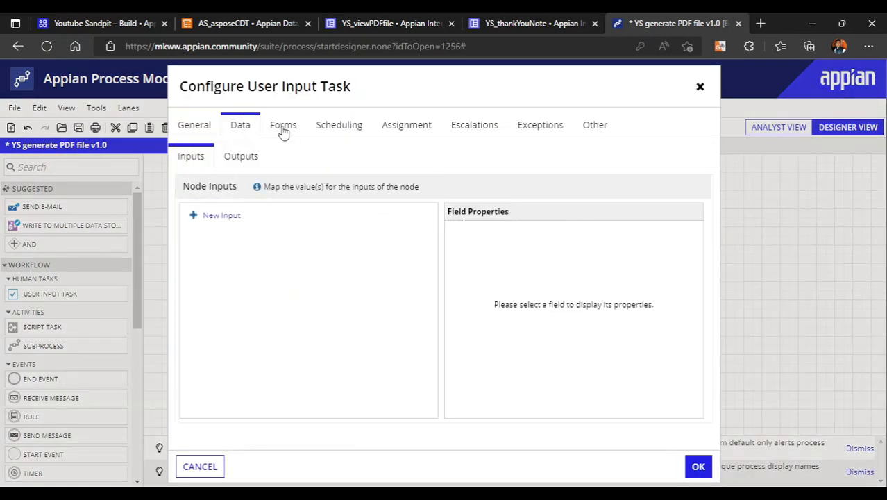
Set YS_thankYouNote as the User Input Task's form interface and automatically create node inputs matching the interface's inputs
{"action": "left_click", "coordinate": [283, 129]}
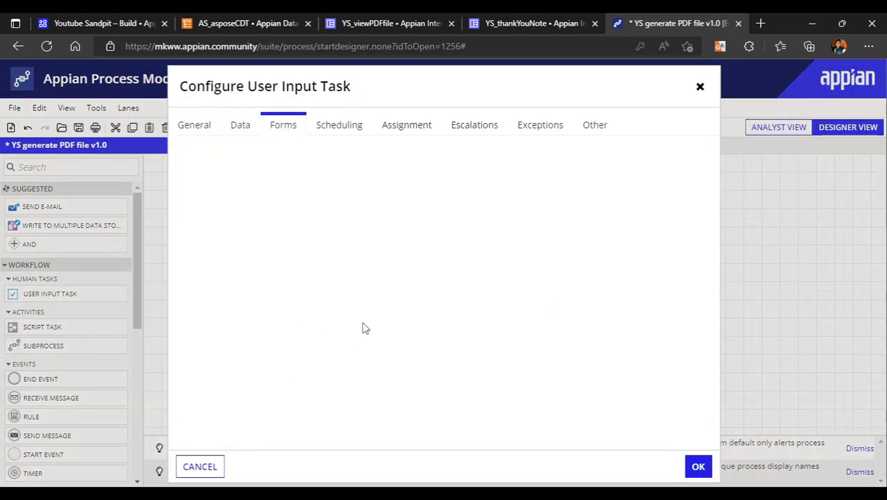
{"action": "left_click", "coordinate": [313, 291]}
{"action": "type", "text": "y"}
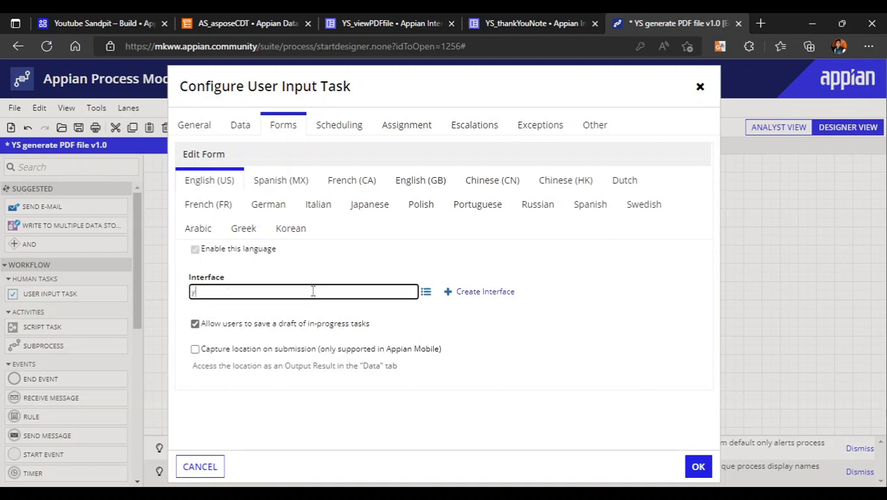
{"action": "type", "text": "s_thank"}
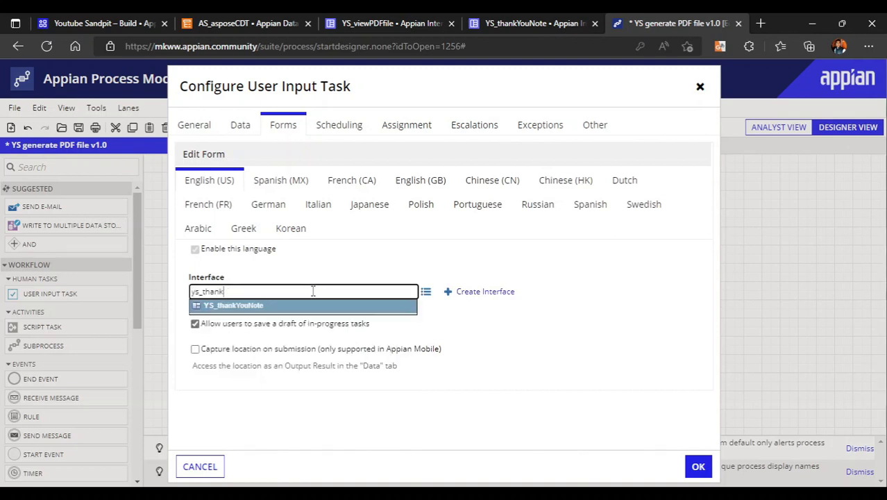
{"action": "left_click", "coordinate": [290, 306]}
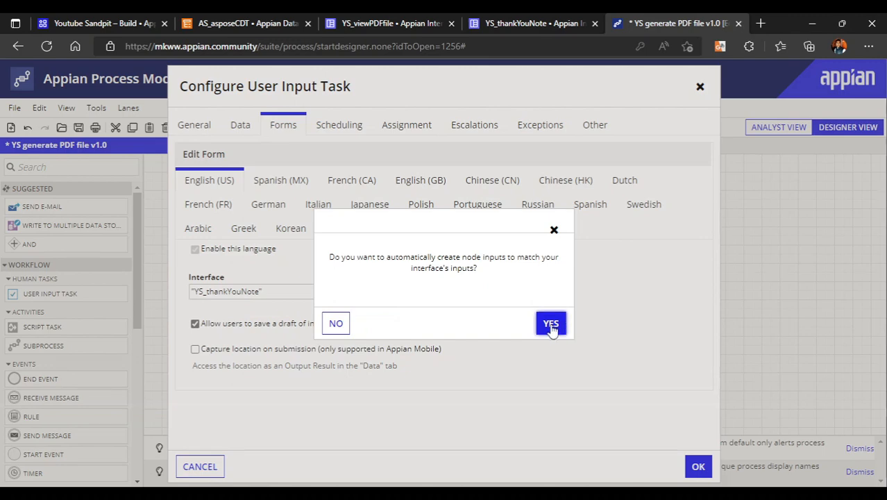
{"action": "left_click", "coordinate": [550, 322]}
{"action": "scroll", "coordinate": [462, 358], "scroll_direction": "down", "scroll_amount": 2}
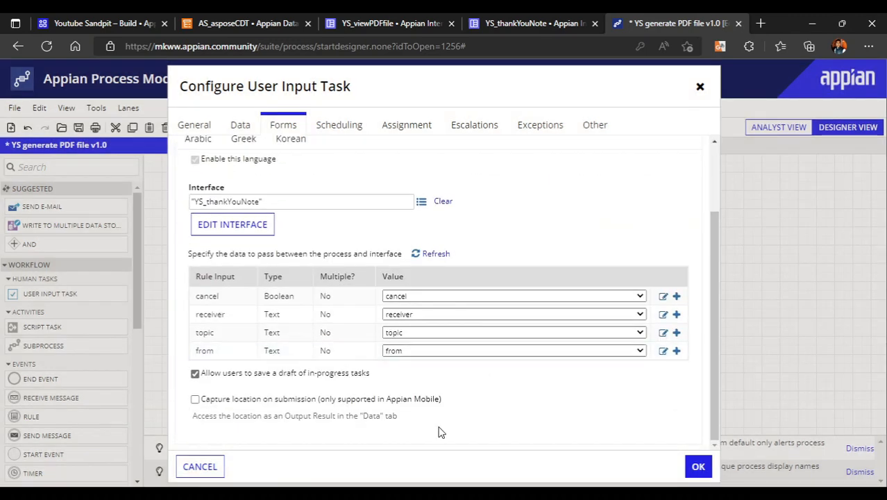
{"action": "scroll", "coordinate": [429, 298], "scroll_direction": "up", "scroll_amount": 2}
{"action": "scroll", "coordinate": [430, 297], "scroll_direction": "down", "scroll_amount": 2}
{"action": "scroll", "coordinate": [347, 250], "scroll_direction": "up", "scroll_amount": 2}
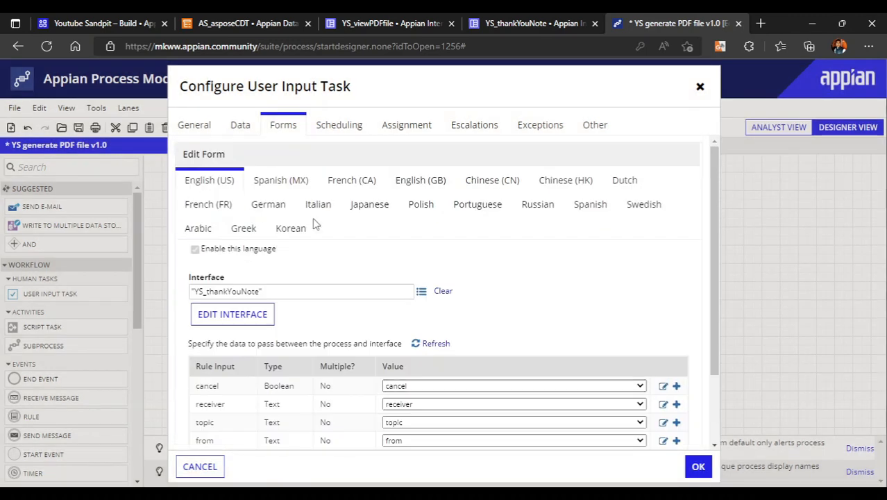
Create a Boolean process variable cancel for the cancel node input, saving into it and using it as the input's value
{"action": "left_click", "coordinate": [240, 125]}
{"action": "left_click", "coordinate": [205, 234]}
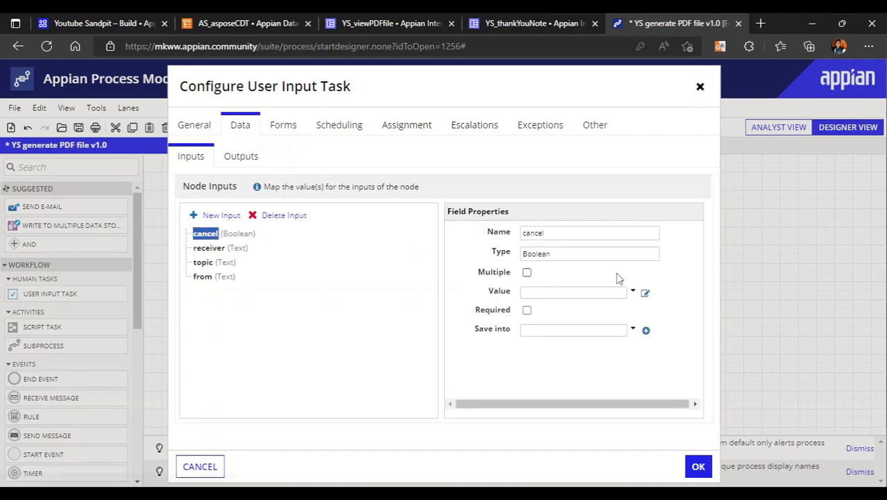
{"action": "left_click", "coordinate": [632, 292]}
{"action": "left_click", "coordinate": [672, 321]}
{"action": "left_click", "coordinate": [645, 330]}
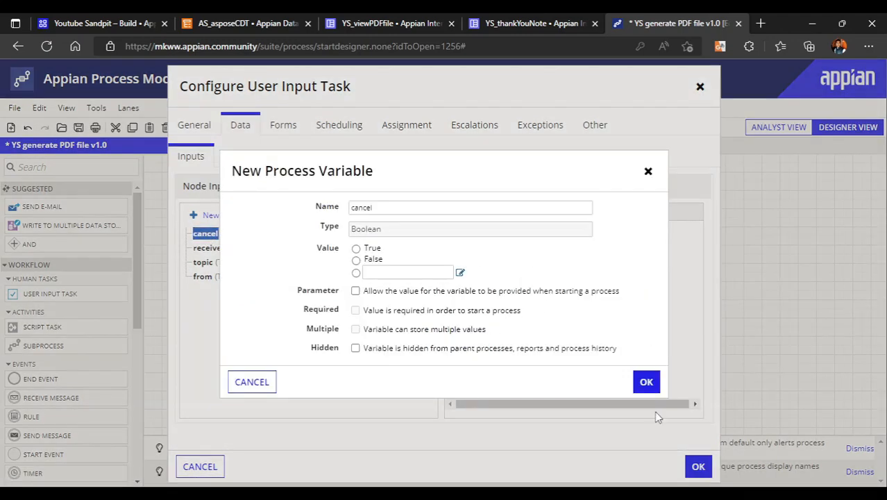
{"action": "left_click", "coordinate": [646, 383]}
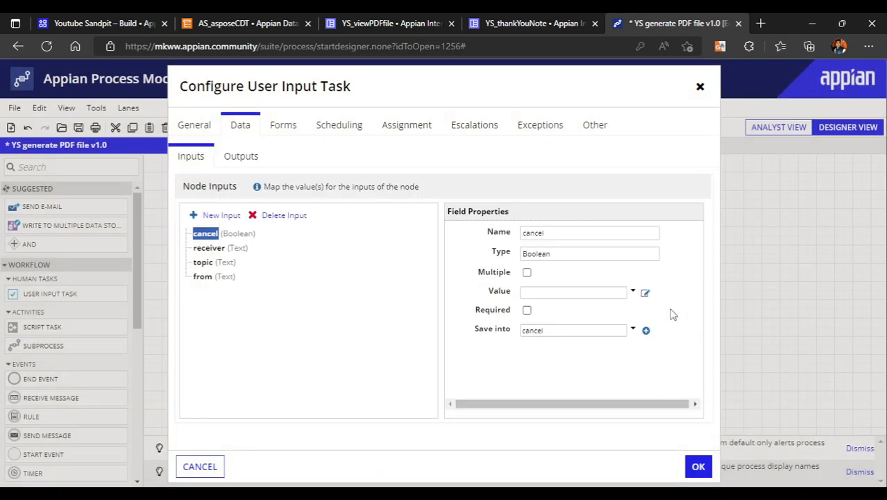
{"action": "left_click", "coordinate": [632, 292]}
{"action": "left_click", "coordinate": [576, 330]}
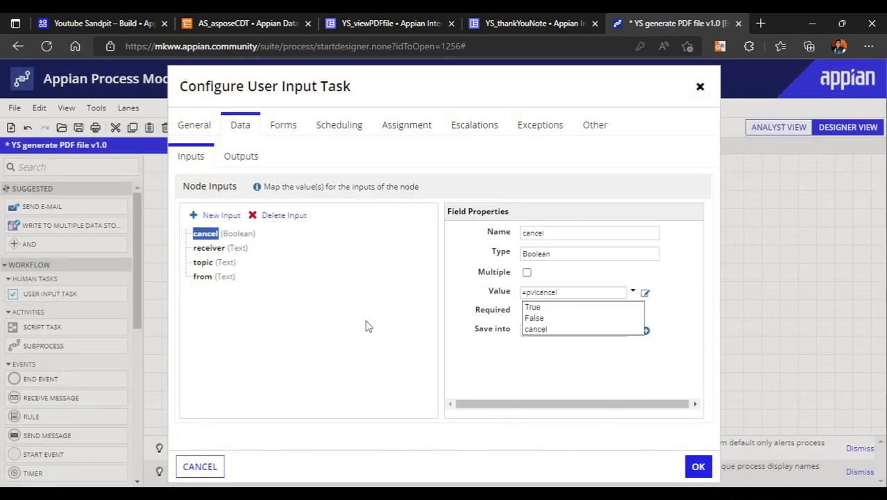
Create a Text process variable receiver for the receiver node input, using it as both save target and value
{"action": "left_click", "coordinate": [203, 248]}
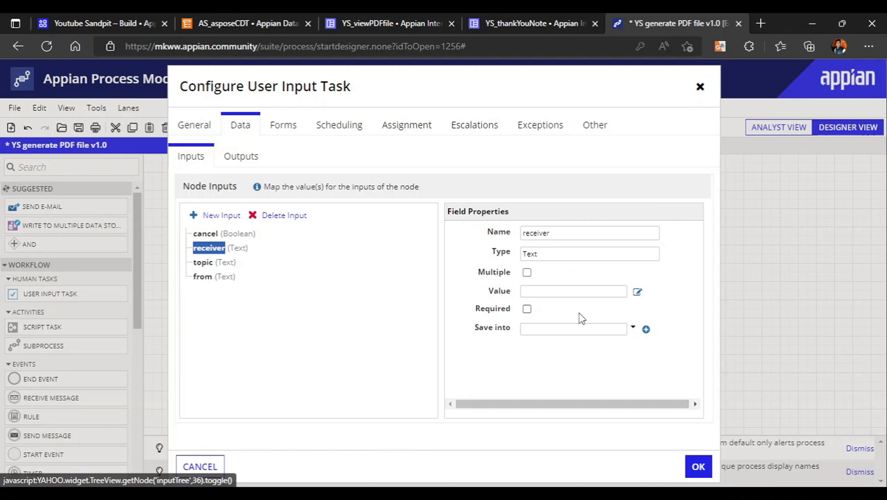
{"action": "left_click", "coordinate": [646, 331]}
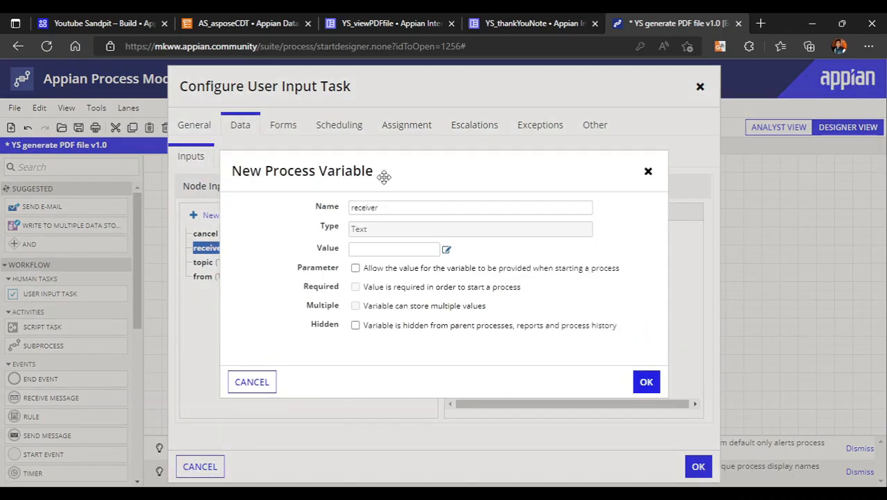
{"action": "left_click", "coordinate": [646, 382]}
{"action": "left_click", "coordinate": [632, 291]}
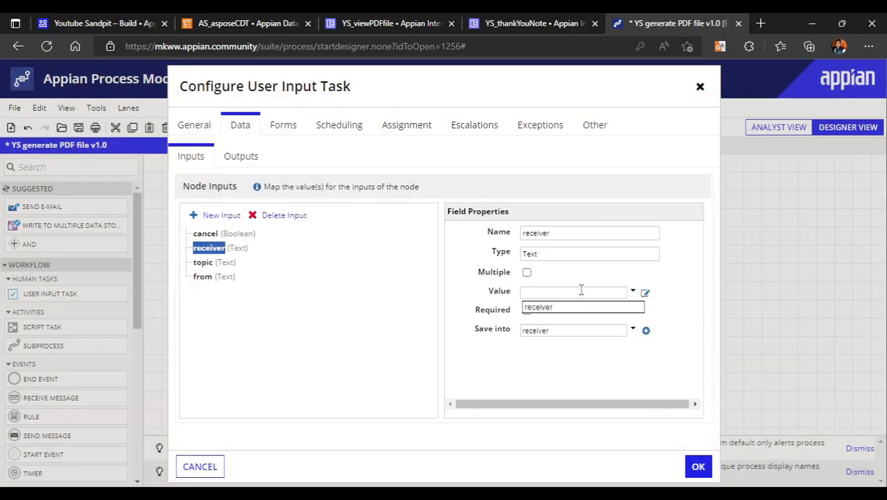
{"action": "key", "text": "Return"}
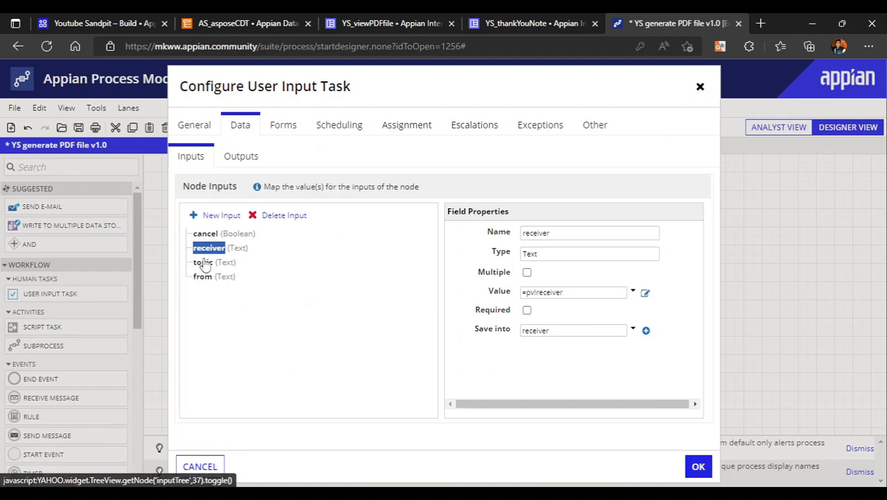
Create a process variable topic for the topic node input, using it as both save target and value
{"action": "left_click", "coordinate": [203, 262]}
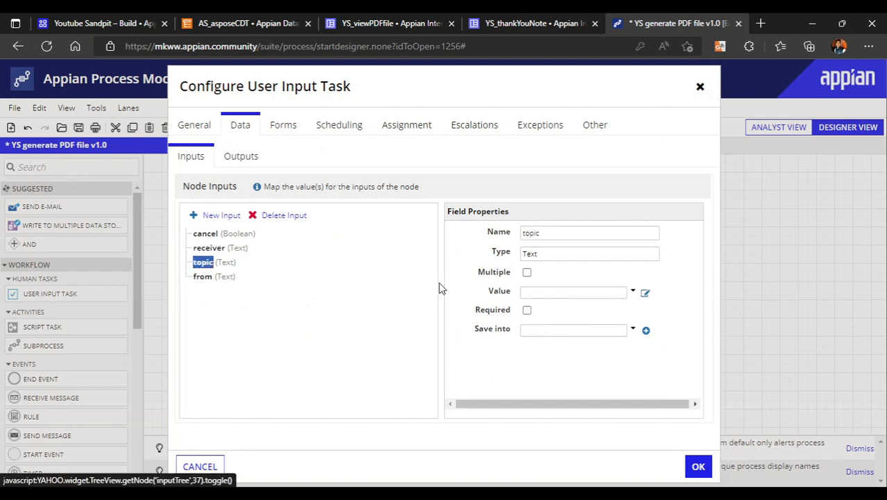
{"action": "left_click", "coordinate": [646, 331]}
{"action": "left_click", "coordinate": [646, 381]}
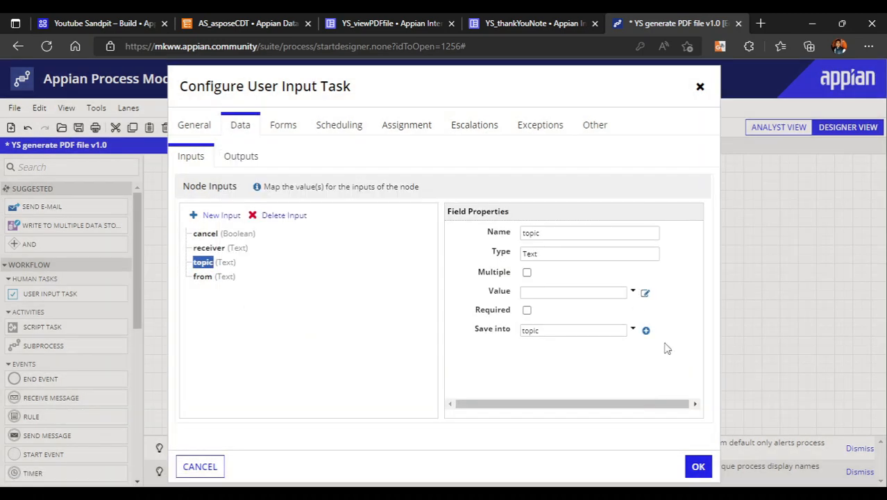
{"action": "left_click", "coordinate": [632, 291]}
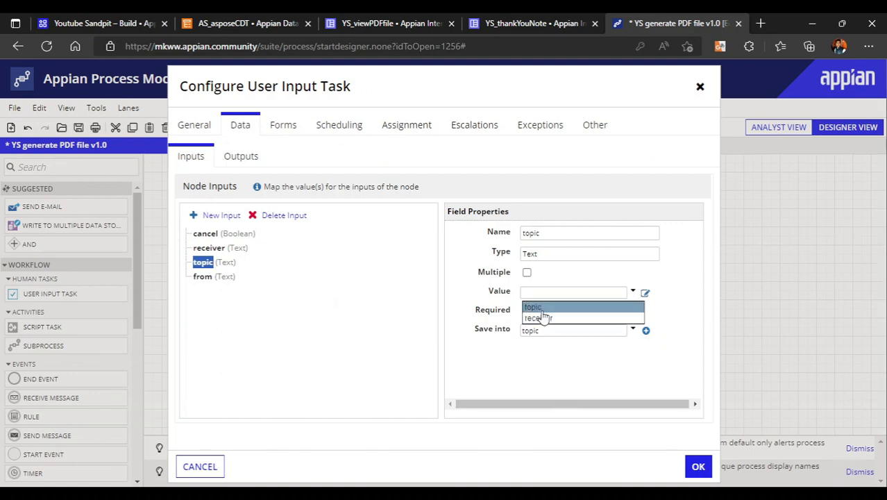
{"action": "key", "text": "Return"}
Create a Text process variable from for the from node input, using it as both save target and value
{"action": "left_click", "coordinate": [204, 277]}
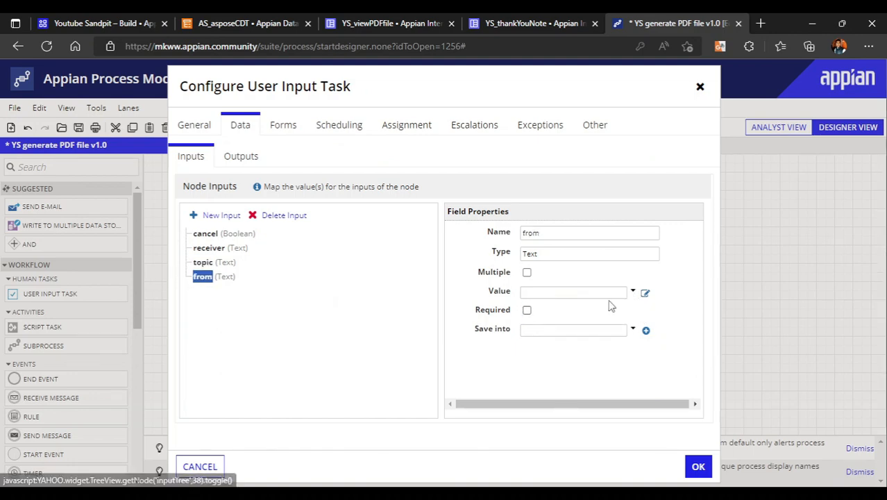
{"action": "left_click", "coordinate": [645, 330]}
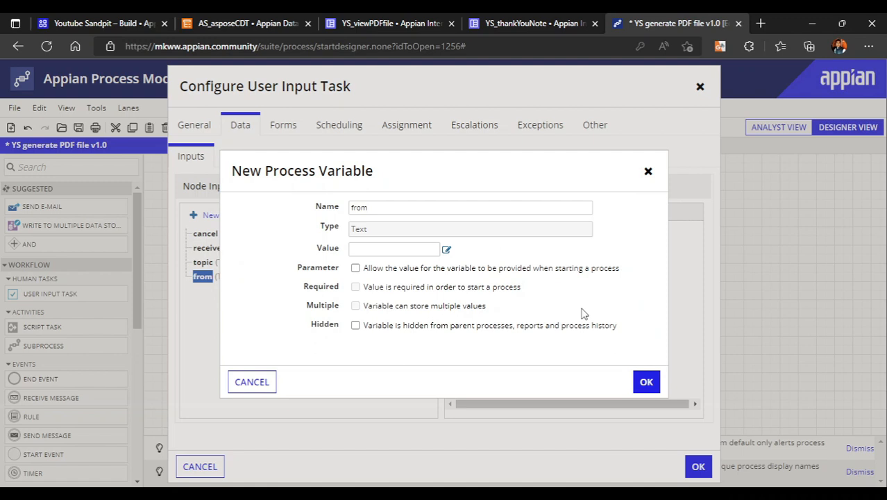
{"action": "left_click", "coordinate": [647, 382]}
{"action": "left_click", "coordinate": [633, 291]}
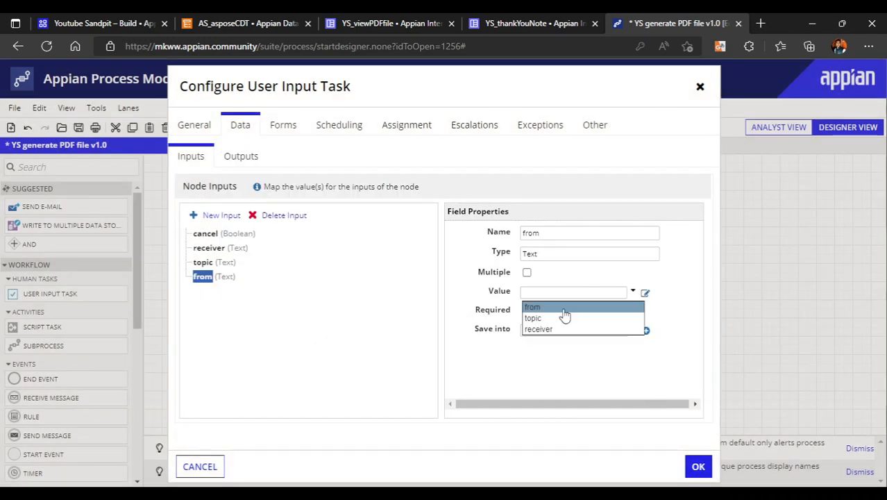
{"action": "left_click", "coordinate": [534, 307]}
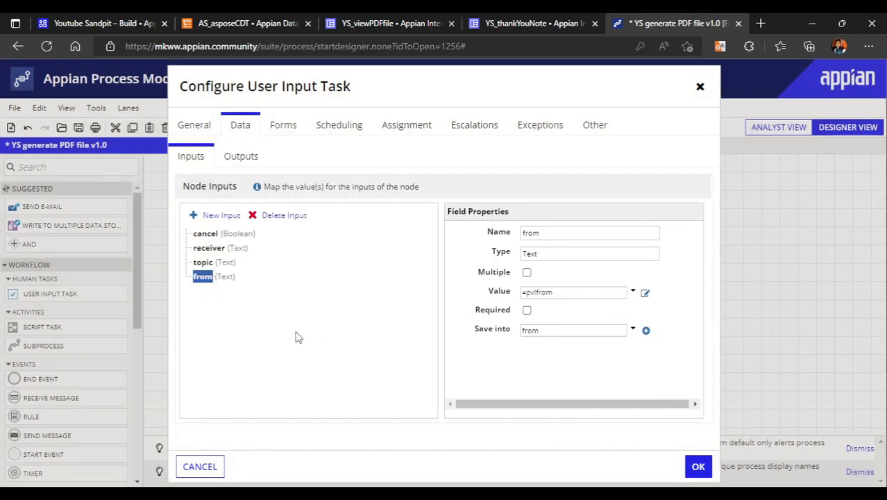
Assign the User Input Task to the Process Initiator
{"action": "left_click", "coordinate": [394, 125]}
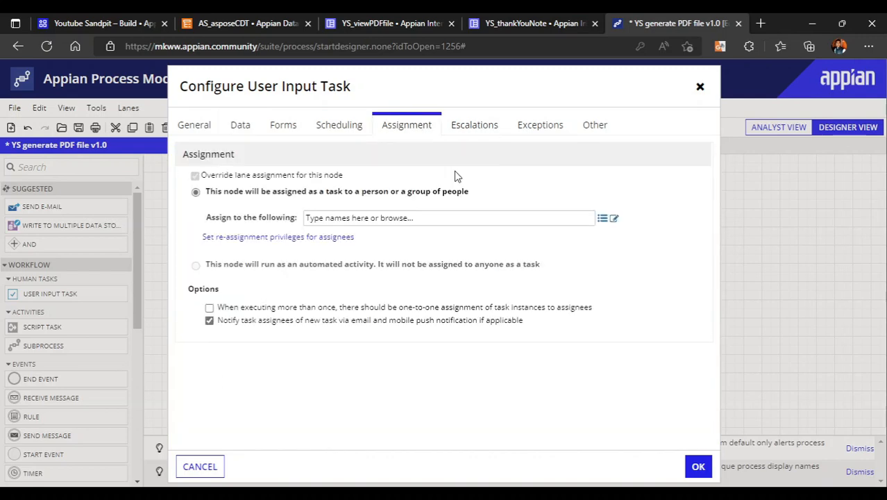
{"action": "left_click", "coordinate": [394, 218]}
{"action": "type", "text": "in"}
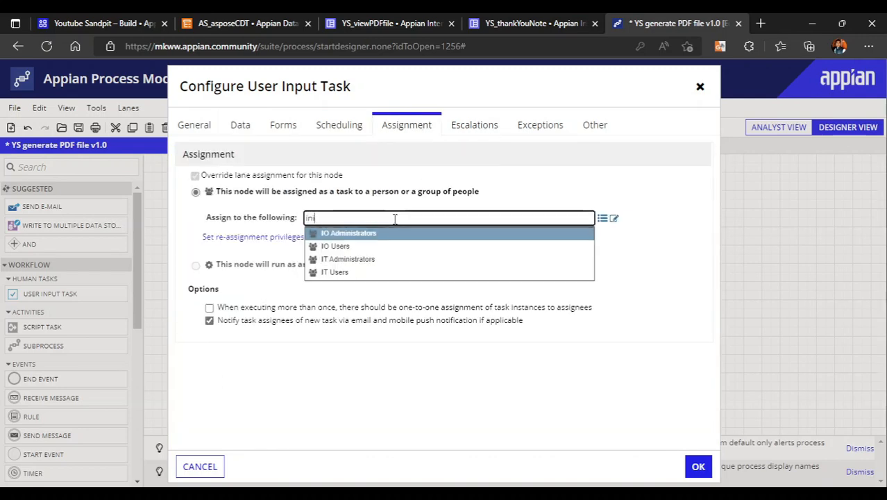
{"action": "type", "text": "i"}
{"action": "left_click", "coordinate": [358, 234]}
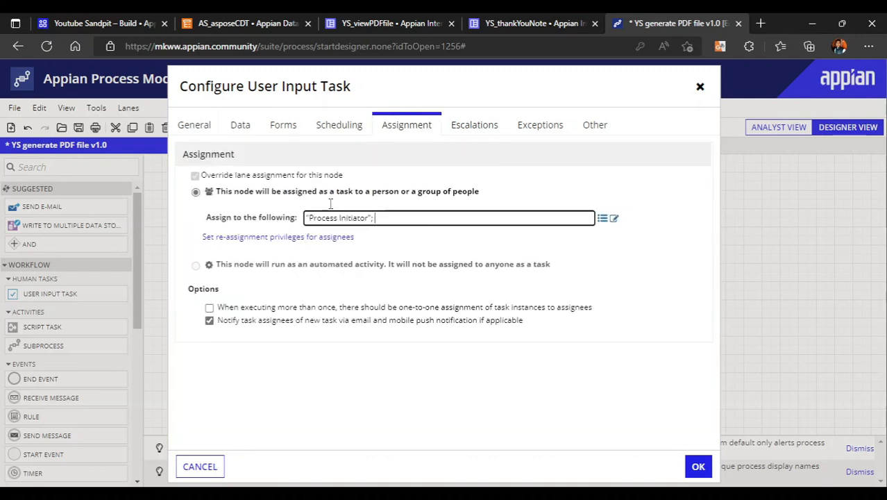
Review the cancel and receiver node input mappings and accept the User Input Task configuration
{"action": "left_click", "coordinate": [237, 138]}
{"action": "left_click", "coordinate": [236, 129]}
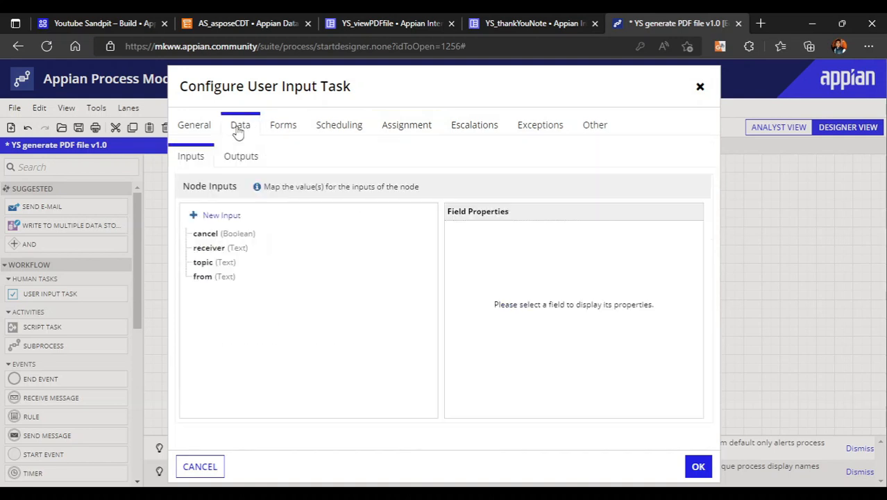
{"action": "left_click", "coordinate": [209, 236]}
{"action": "left_click", "coordinate": [208, 248]}
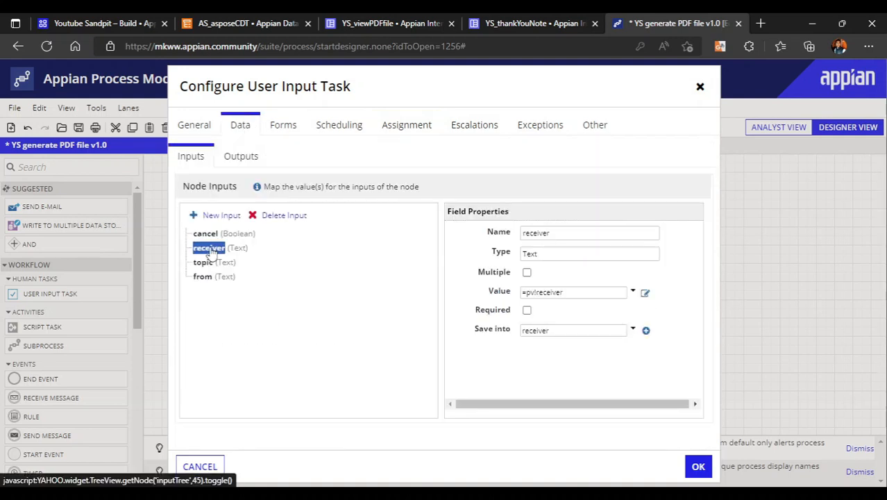
{"action": "left_click", "coordinate": [698, 467]}
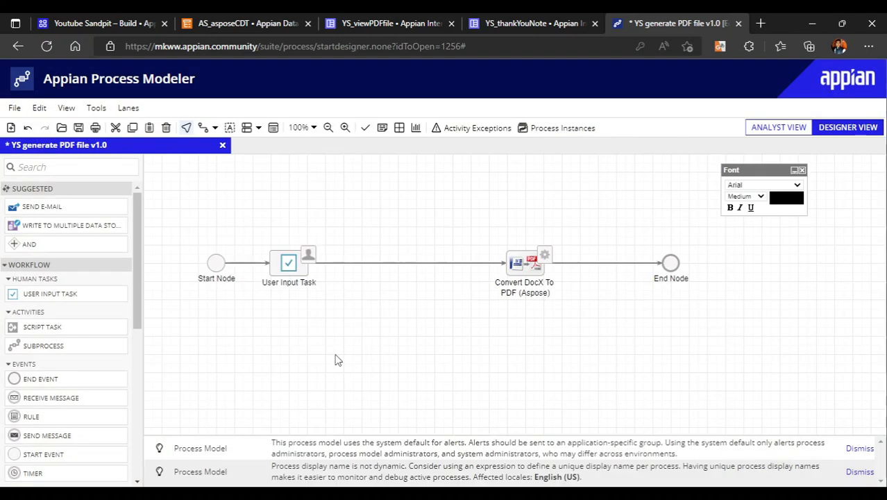
Shift the Convert DocX To PDF node towards the End Node and insert an MS Word 2007 Doc from Template node before it
{"action": "left_click_drag", "start_coordinate": [530, 276], "coordinate": [548, 276]}
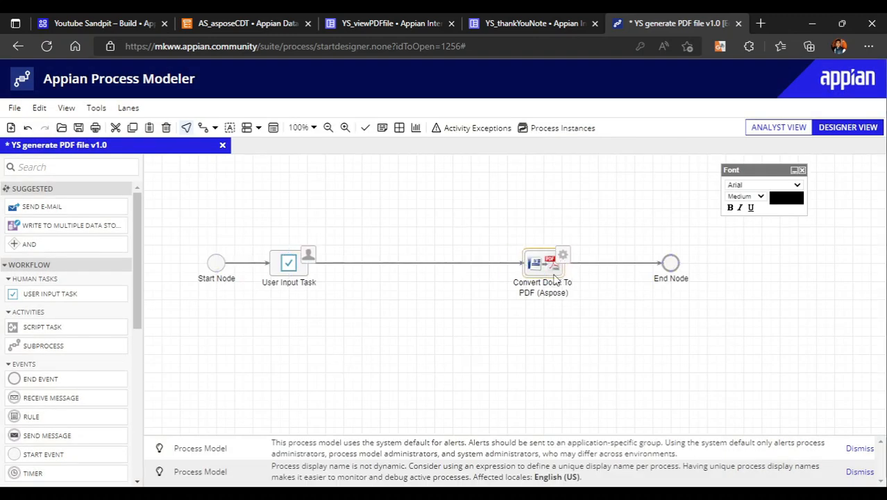
{"action": "left_click", "coordinate": [90, 166]}
{"action": "type", "text": "word"}
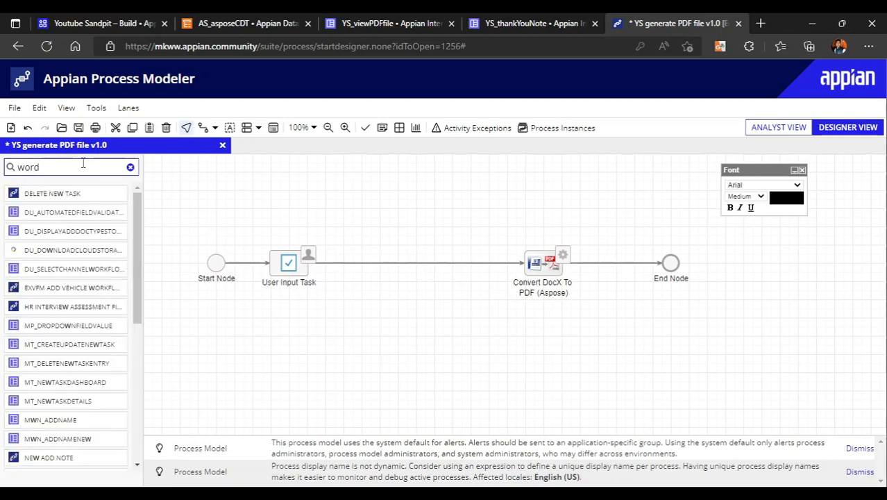
{"action": "left_click_drag", "start_coordinate": [36, 216], "coordinate": [415, 264]}
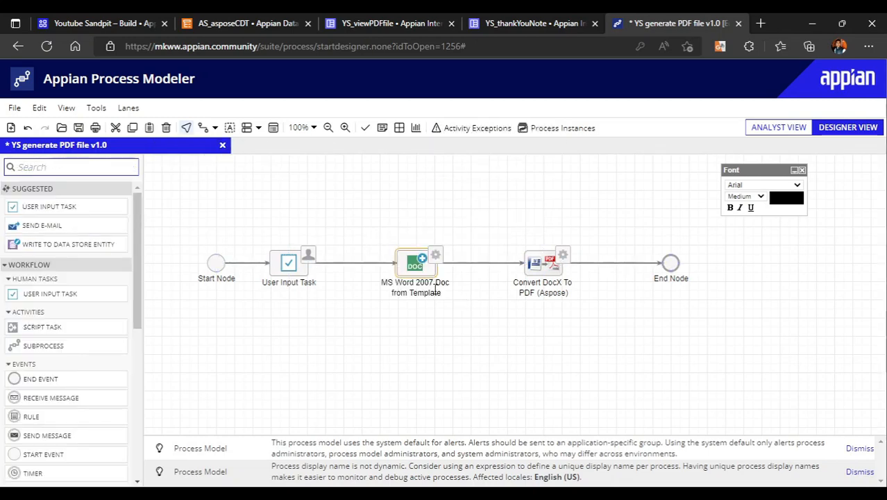
Configure the MS Word 2007 Doc from Template node to use YS asposeTemplate as its template, searching documents for "aspose"
{"action": "right_click", "coordinate": [420, 260]}
{"action": "left_click", "coordinate": [434, 340]}
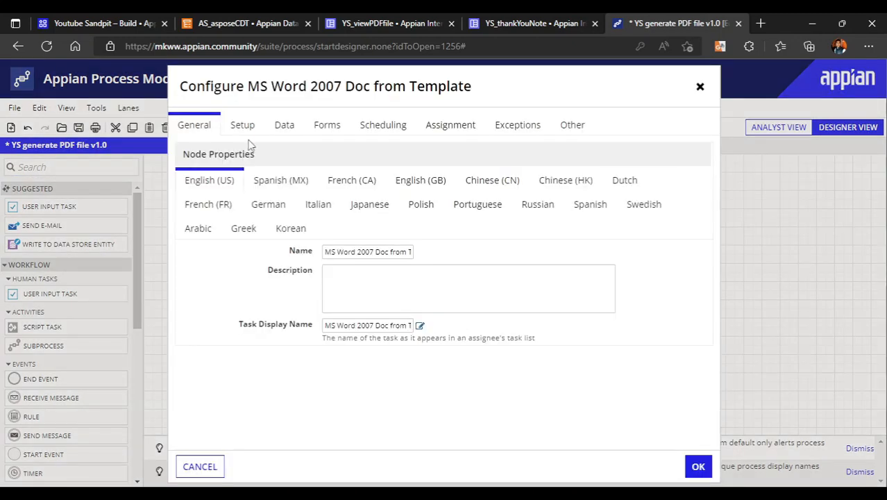
{"action": "left_click", "coordinate": [239, 123]}
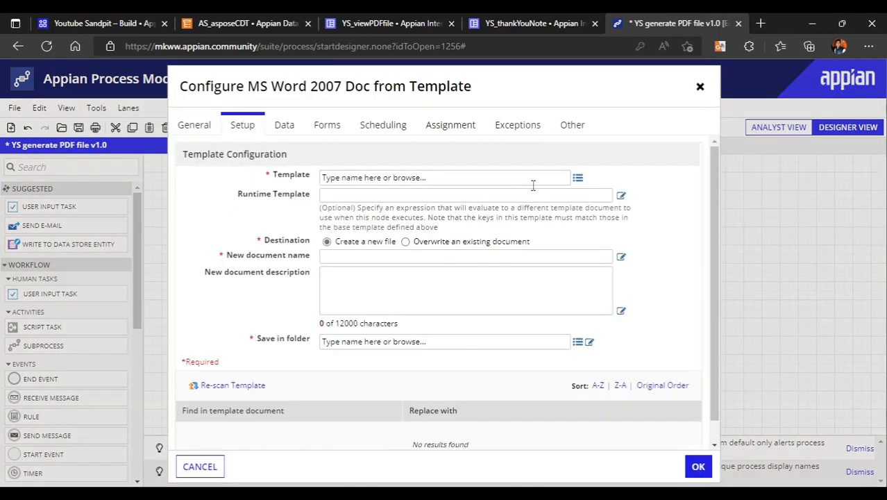
{"action": "left_click", "coordinate": [575, 179]}
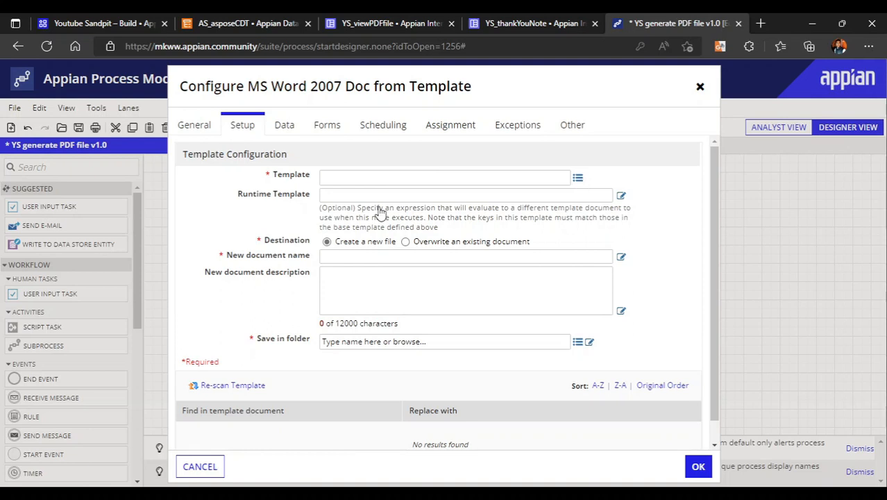
{"action": "left_click", "coordinate": [337, 192]}
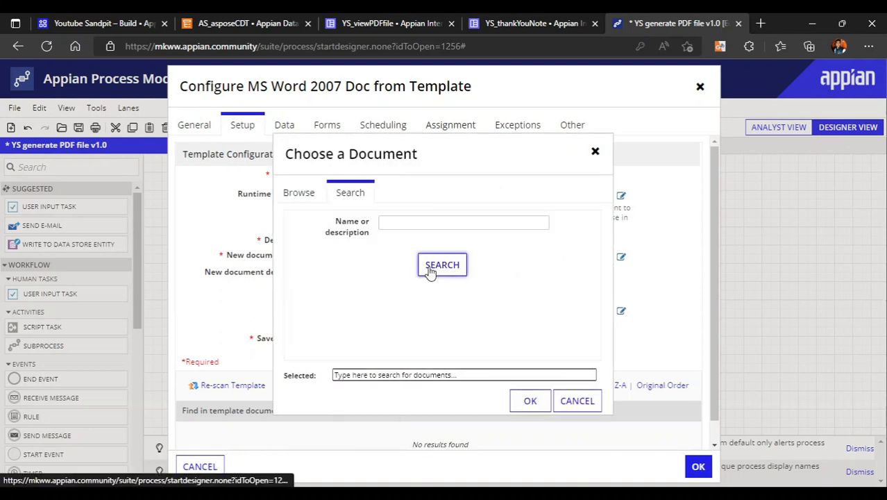
{"action": "left_click", "coordinate": [408, 230]}
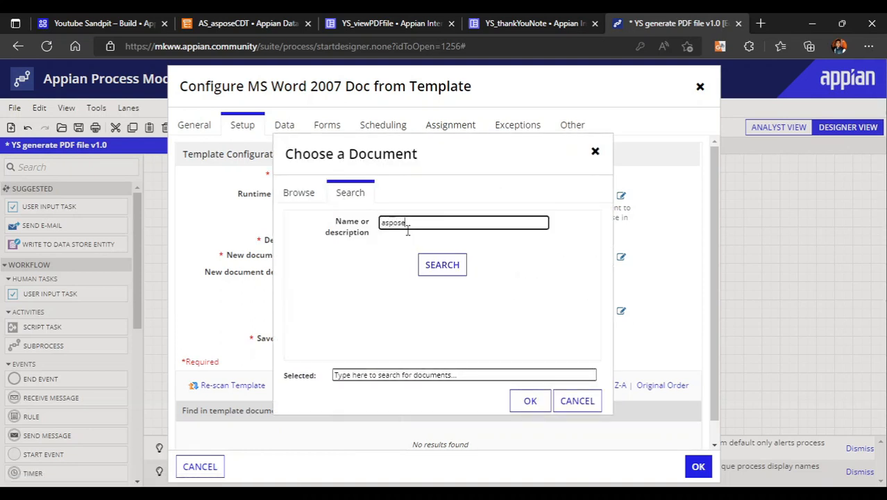
{"action": "left_click", "coordinate": [426, 265]}
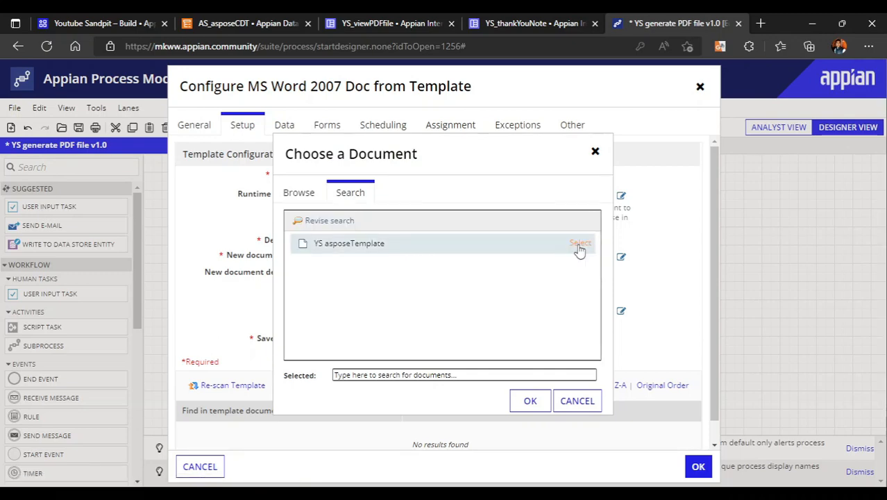
{"action": "left_click", "coordinate": [580, 245]}
{"action": "left_click", "coordinate": [530, 400]}
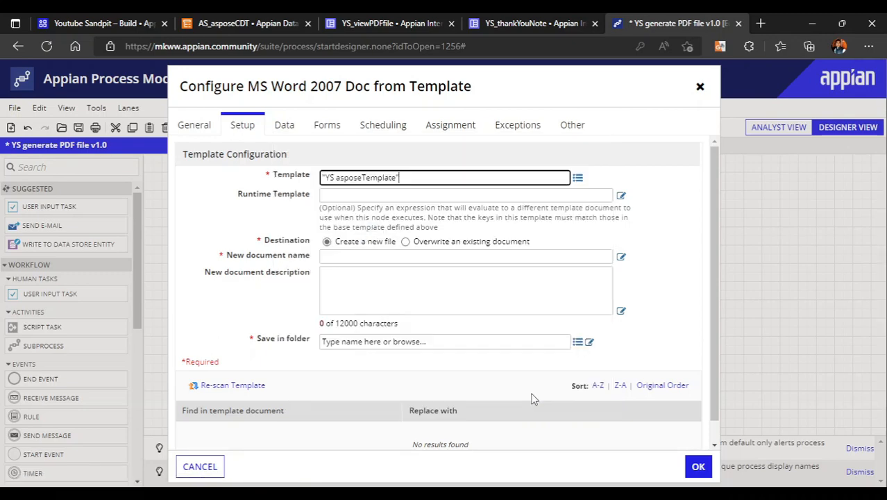
Re-scan the template for its substitution keys and review the keys with their replacement fields
{"action": "scroll", "coordinate": [430, 299], "scroll_direction": "down", "scroll_amount": 2}
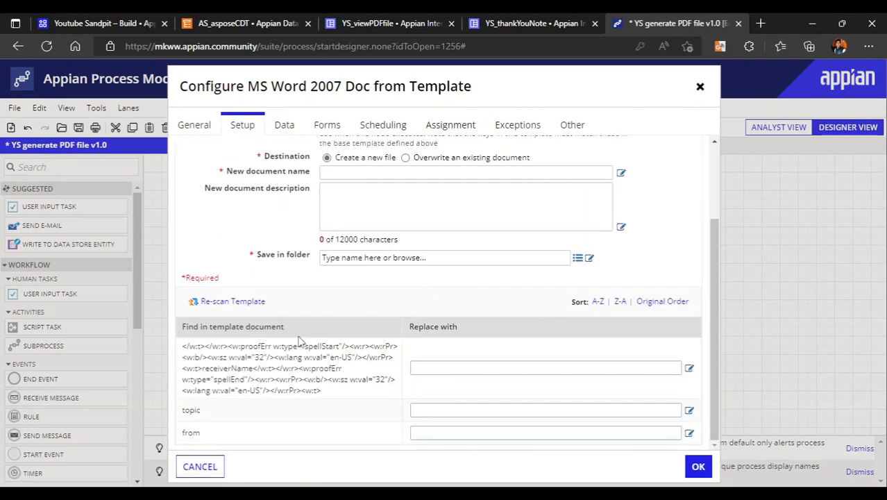
{"action": "left_click", "coordinate": [232, 301]}
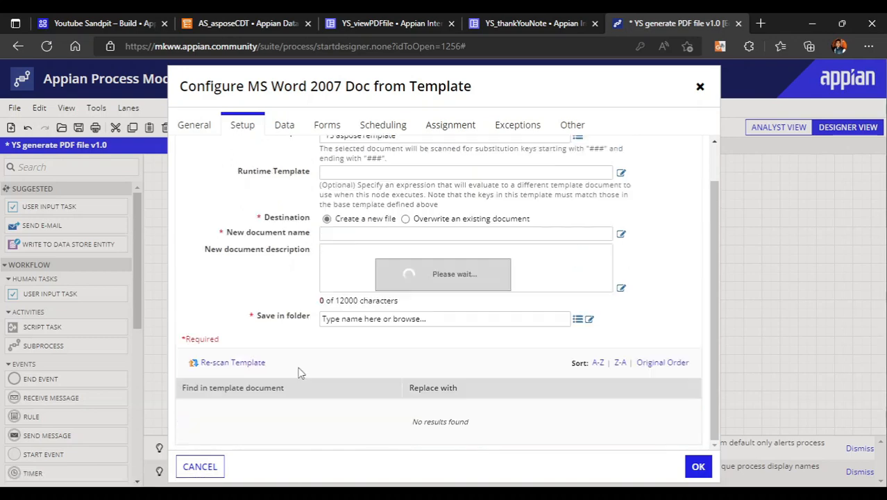
{"action": "scroll", "coordinate": [301, 375], "scroll_direction": "down", "scroll_amount": 2}
{"action": "scroll", "coordinate": [248, 378], "scroll_direction": "up", "scroll_amount": 3}
{"action": "scroll", "coordinate": [380, 425], "scroll_direction": "down", "scroll_amount": 2}
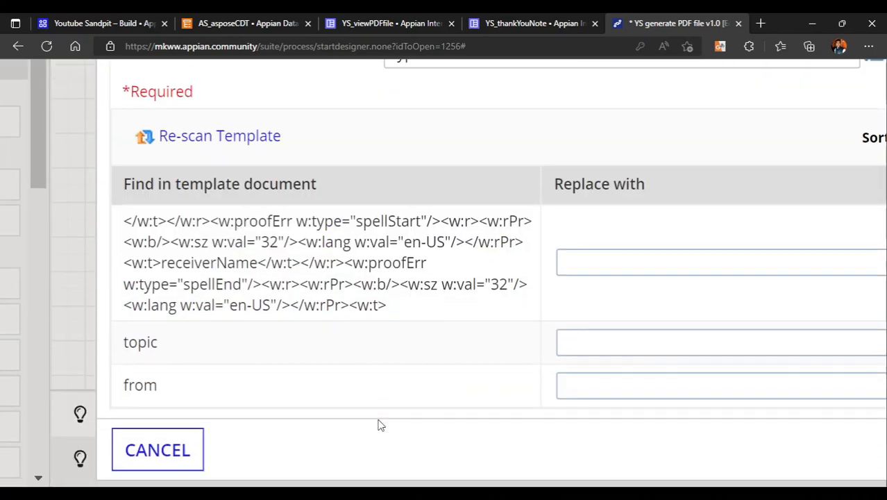
Check the ###from###, ###topic### and ###receiverName### placeholders in the Microsoft Word template against the scanned keys, returning to Appian
{"action": "key", "text": "alt+Tab"}
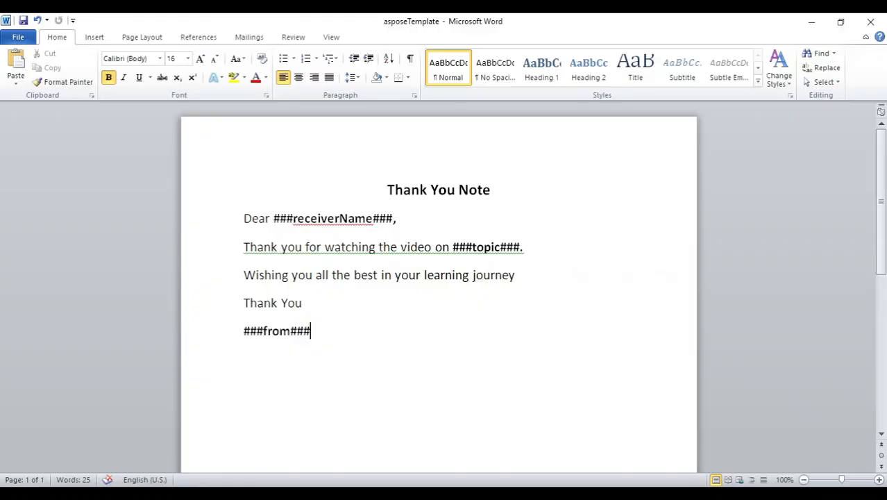
{"action": "left_click_drag", "start_coordinate": [244, 331], "coordinate": [304, 332]}
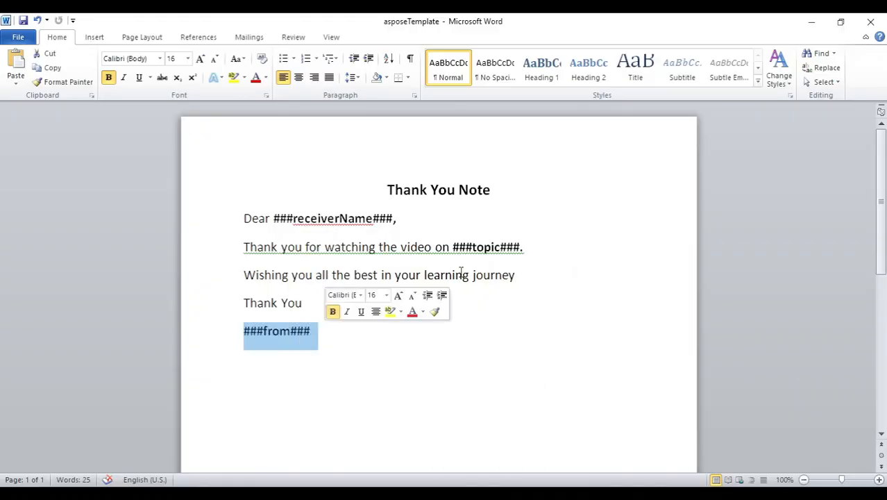
{"action": "left_click_drag", "start_coordinate": [435, 248], "coordinate": [537, 230]}
{"action": "double_click", "coordinate": [321, 217]}
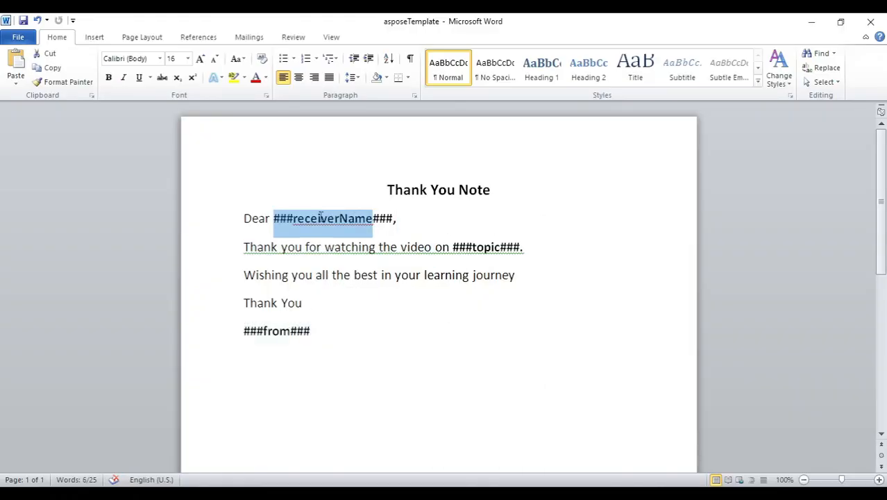
{"action": "key", "text": "alt+Tab"}
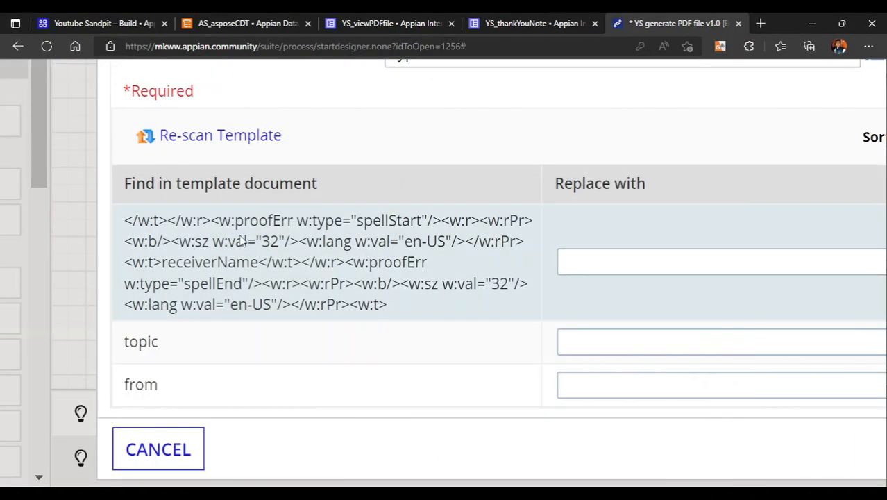
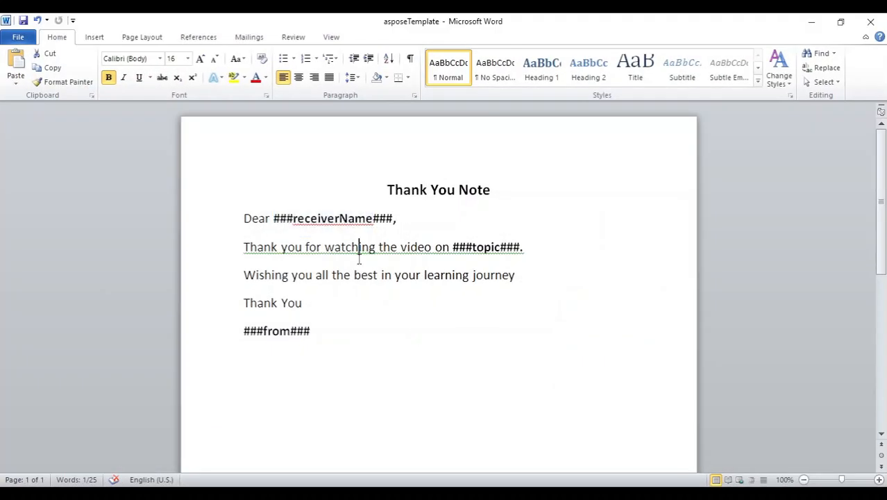
Examine the ###receiverName###, ###topic### and ###from### placeholders and their spelling and grammar underlines in the Word template
{"action": "left_click", "coordinate": [337, 340]}
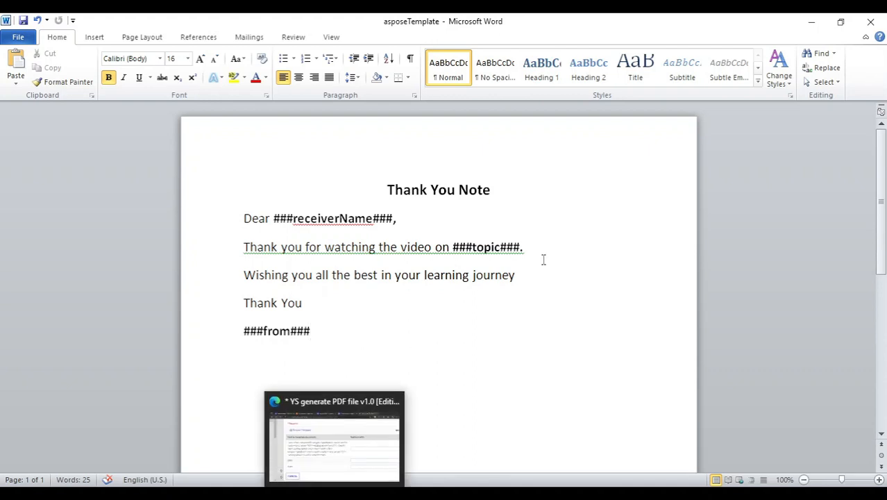
{"action": "left_click", "coordinate": [568, 275]}
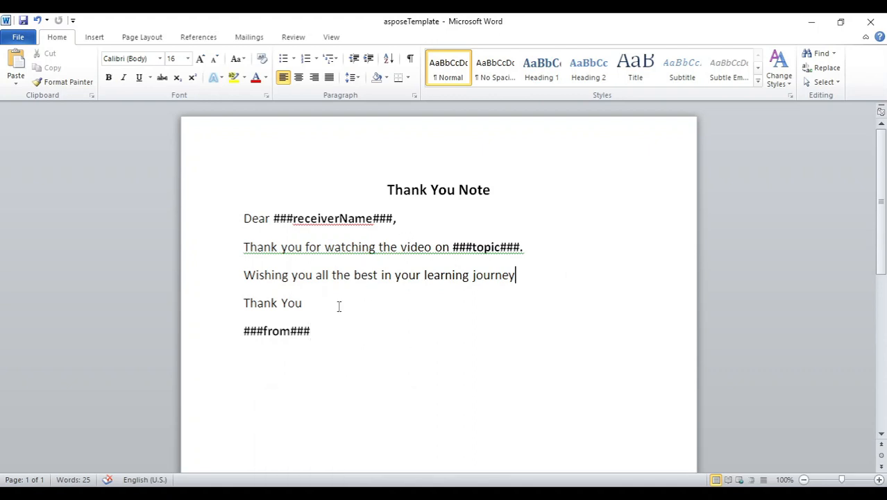
{"action": "scroll", "coordinate": [277, 240], "scroll_direction": "up", "scroll_amount": 2}
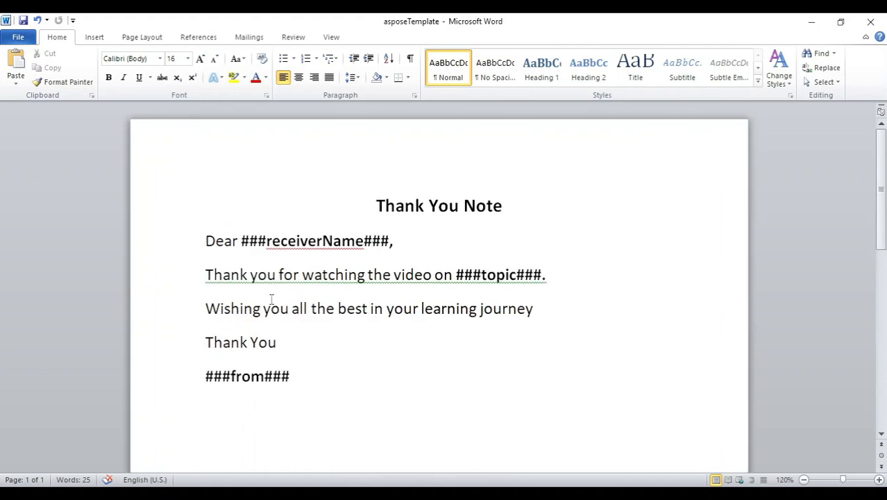
{"action": "left_click_drag", "start_coordinate": [214, 275], "coordinate": [340, 241]}
{"action": "left_click", "coordinate": [266, 240]}
{"action": "scroll", "coordinate": [426, 361], "scroll_direction": "down", "scroll_amount": 2}
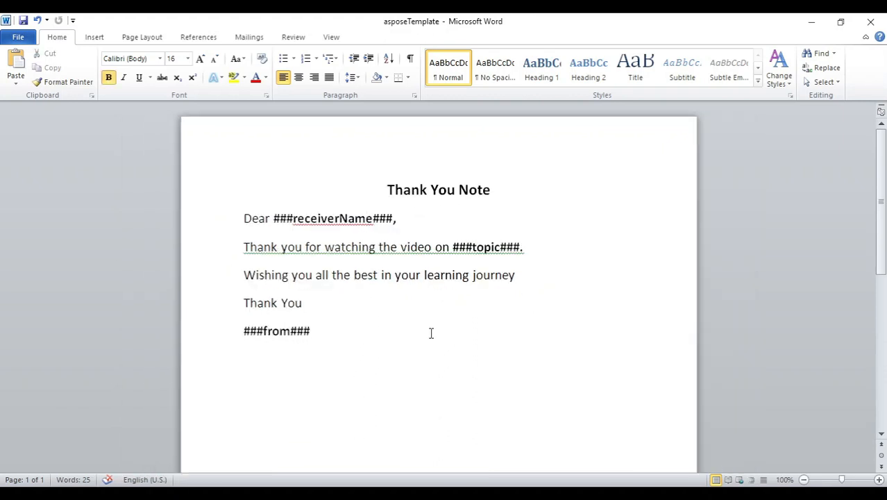
{"action": "left_click", "coordinate": [368, 334]}
{"action": "left_click", "coordinate": [243, 218], "text": "shift"}
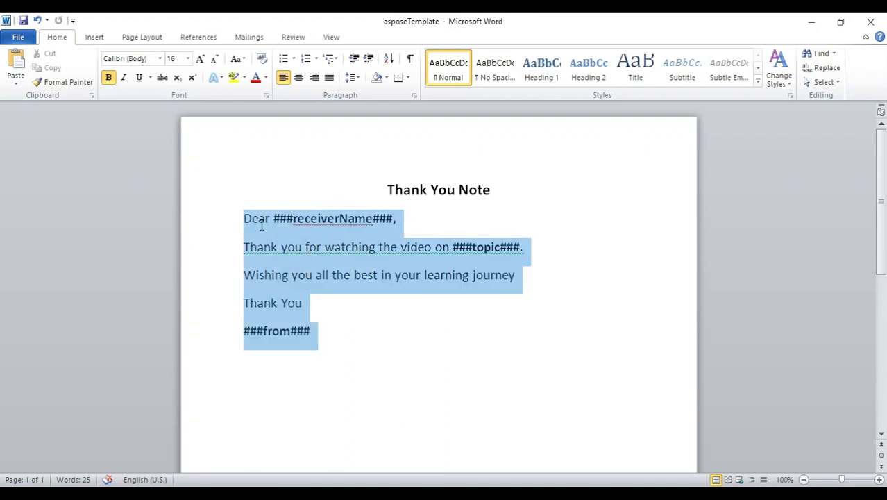
{"action": "left_click", "coordinate": [291, 277]}
{"action": "left_click", "coordinate": [369, 254]}
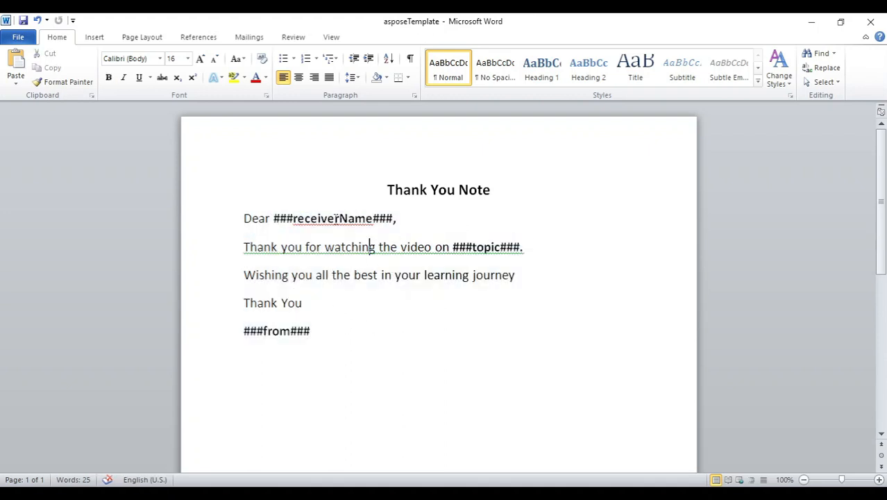
{"action": "left_click_drag", "start_coordinate": [305, 221], "coordinate": [350, 240]}
{"action": "left_click", "coordinate": [351, 245]}
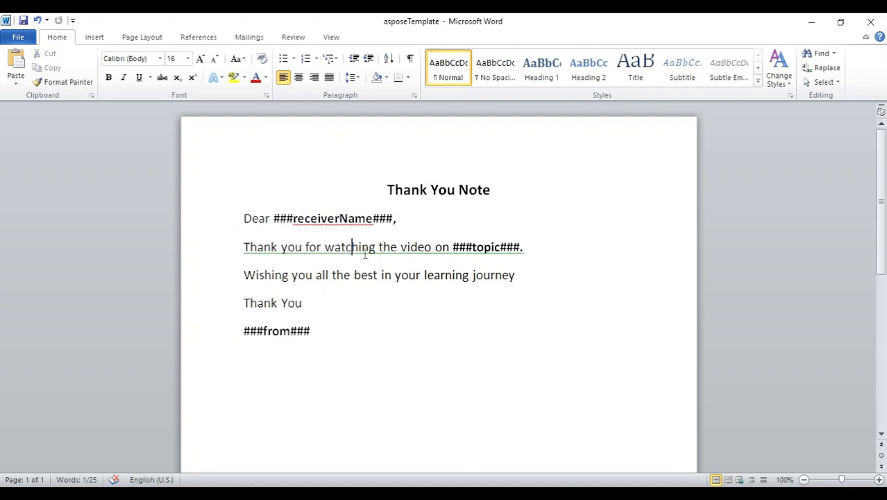
Turn off Check spelling as you type, Mark grammar errors as you type and Check grammar with spelling in Word's proofing options
{"action": "left_click", "coordinate": [17, 38]}
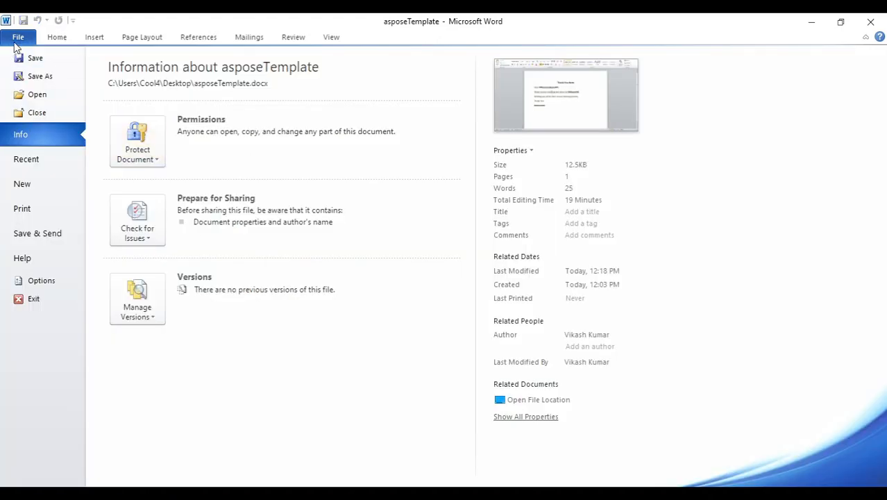
{"action": "left_click", "coordinate": [18, 38]}
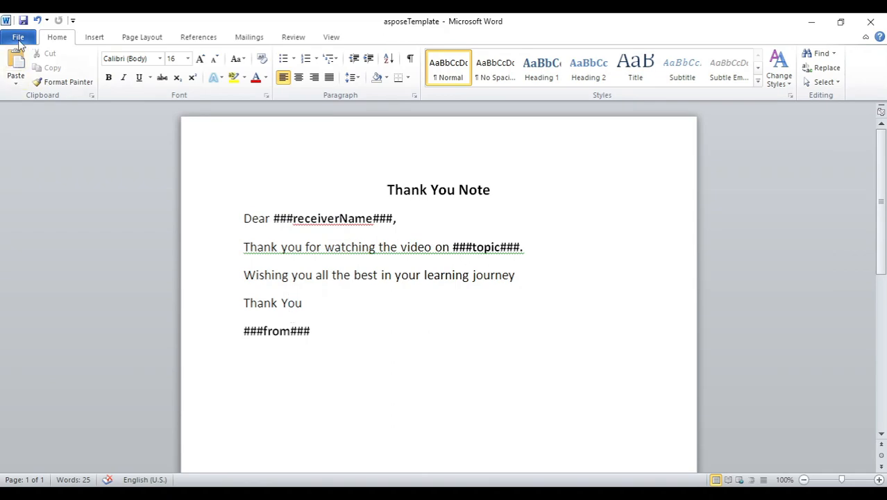
{"action": "left_click", "coordinate": [18, 41]}
{"action": "left_click", "coordinate": [38, 280]}
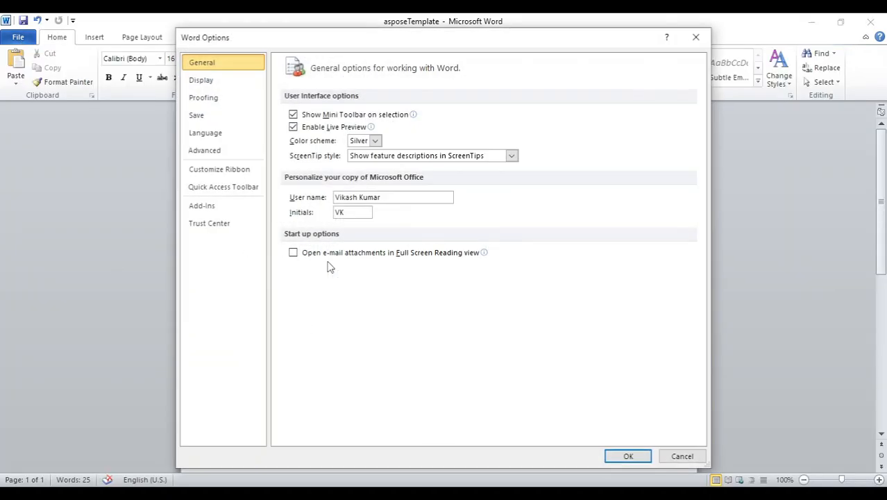
{"action": "left_click", "coordinate": [214, 102]}
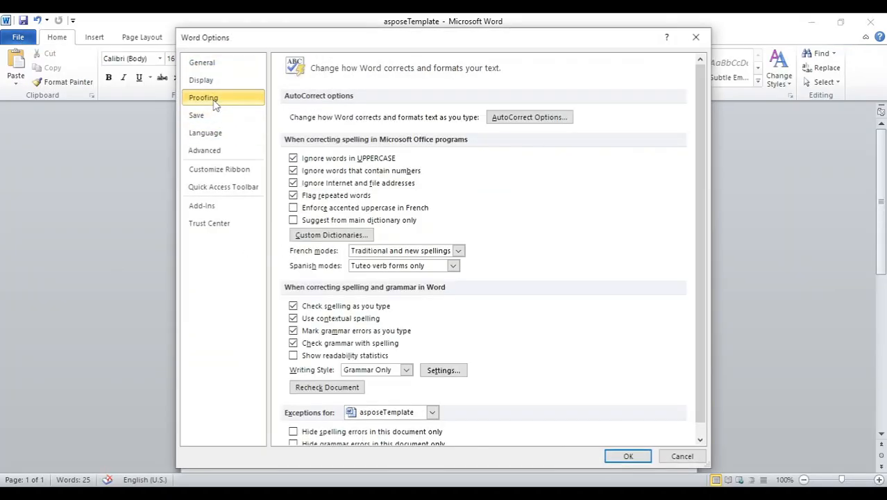
{"action": "scroll", "coordinate": [454, 340], "scroll_direction": "down", "scroll_amount": 1}
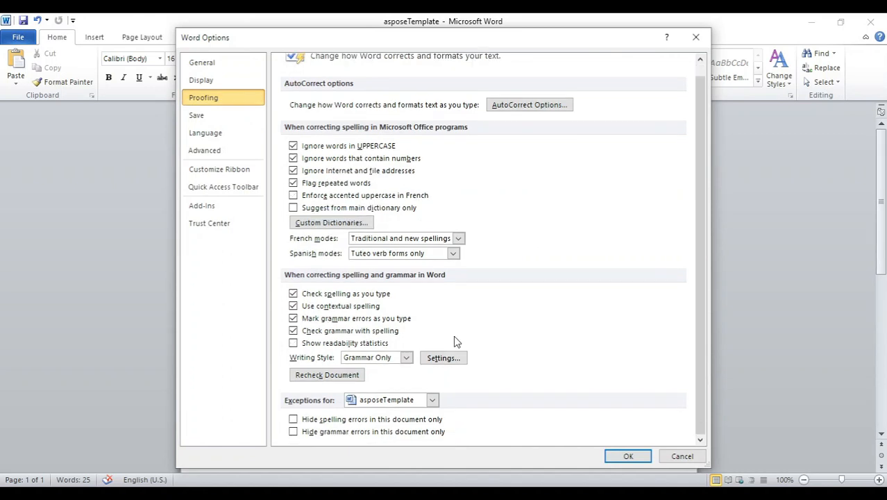
{"action": "left_click", "coordinate": [292, 294]}
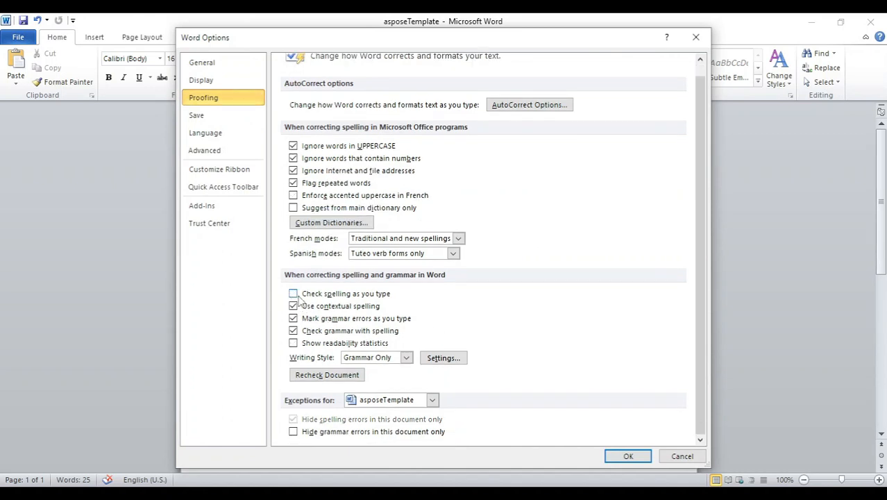
{"action": "left_click", "coordinate": [292, 319]}
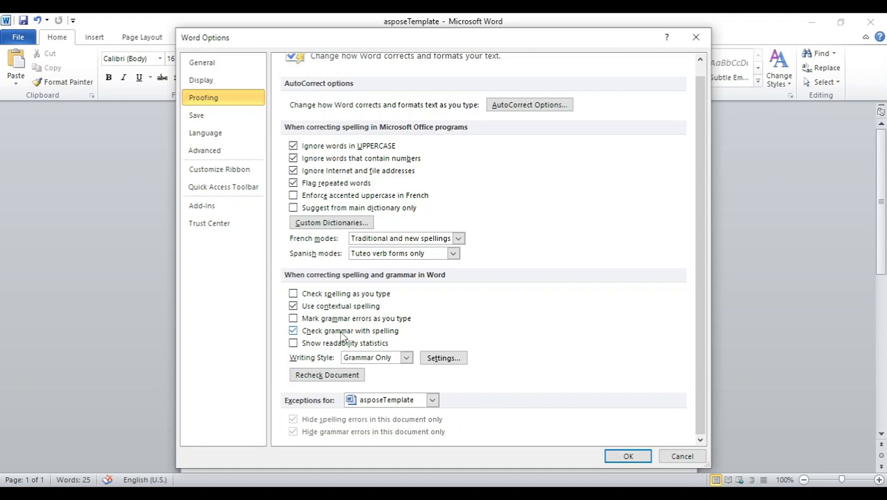
{"action": "left_click", "coordinate": [293, 331]}
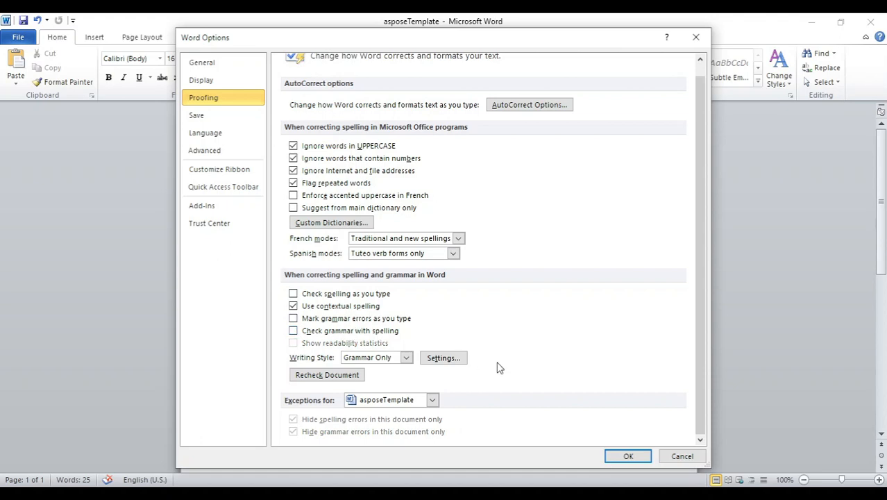
Make sure Store random numbers to improve Combine accuracy is off in the Trust Center privacy options and apply the Word options
{"action": "left_click", "coordinate": [224, 231]}
{"action": "left_click", "coordinate": [673, 264]}
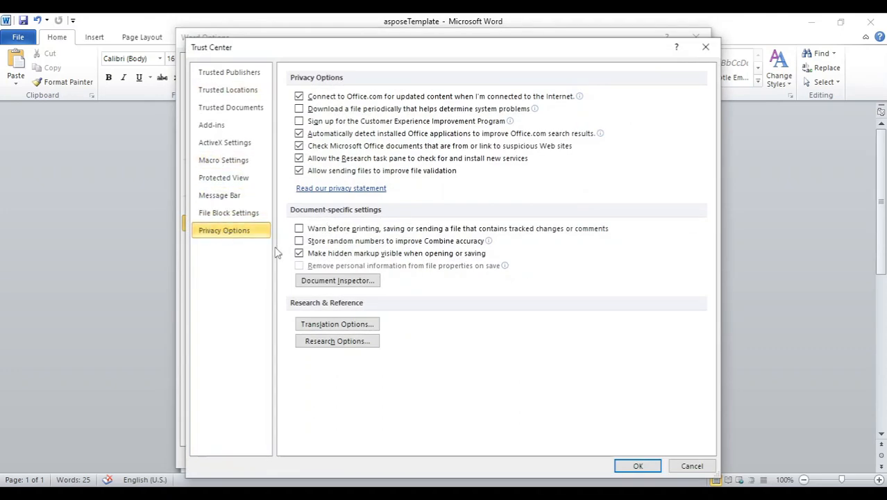
{"action": "left_click", "coordinate": [299, 241]}
{"action": "left_click", "coordinate": [637, 466]}
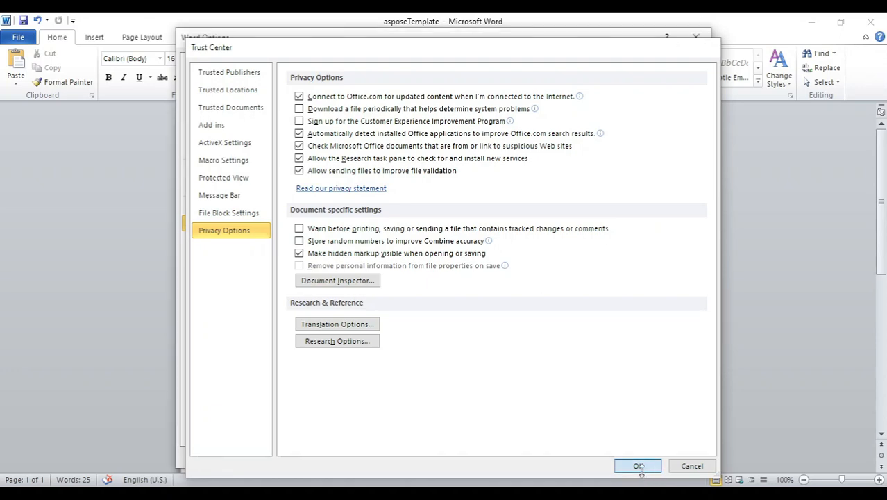
{"action": "left_click", "coordinate": [630, 455]}
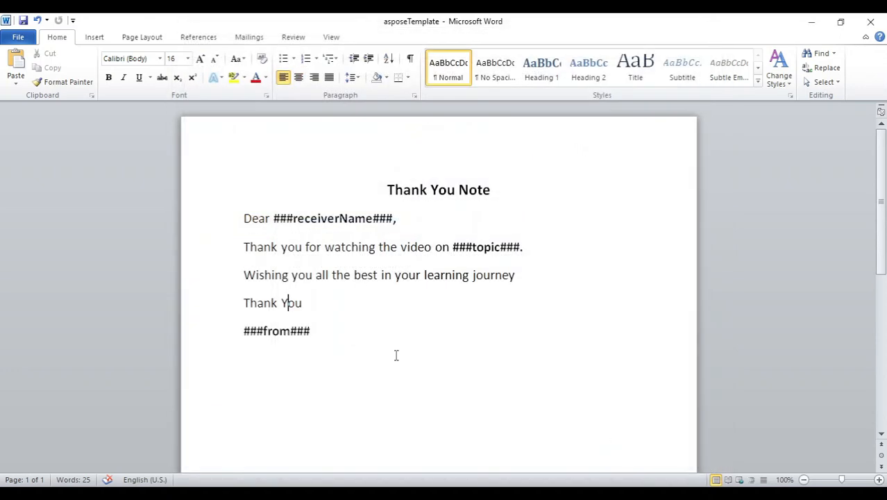
Switch back to Appian and discard the open configuration of the MS Word 2007 Doc from Template node
{"action": "left_click", "coordinate": [396, 356]}
{"action": "left_click", "coordinate": [362, 246]}
{"action": "left_click", "coordinate": [811, 23]}
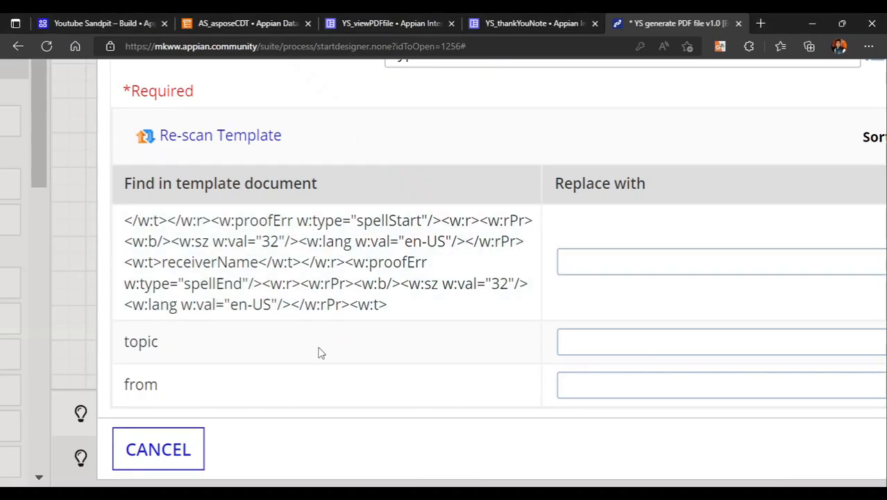
{"action": "scroll", "coordinate": [321, 353], "scroll_direction": "down", "scroll_amount": 5}
{"action": "left_click", "coordinate": [199, 466]}
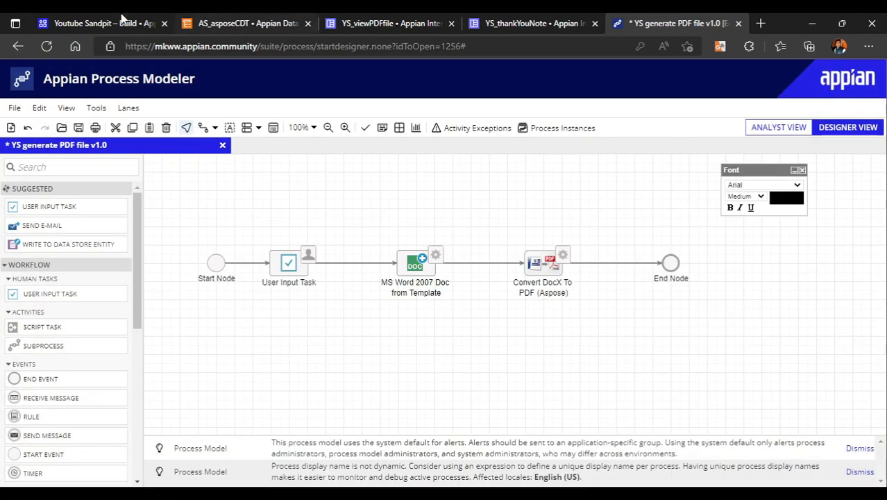
Delete the YS asposeTemplate document from the Youtube Sandpit application
{"action": "left_click", "coordinate": [119, 21]}
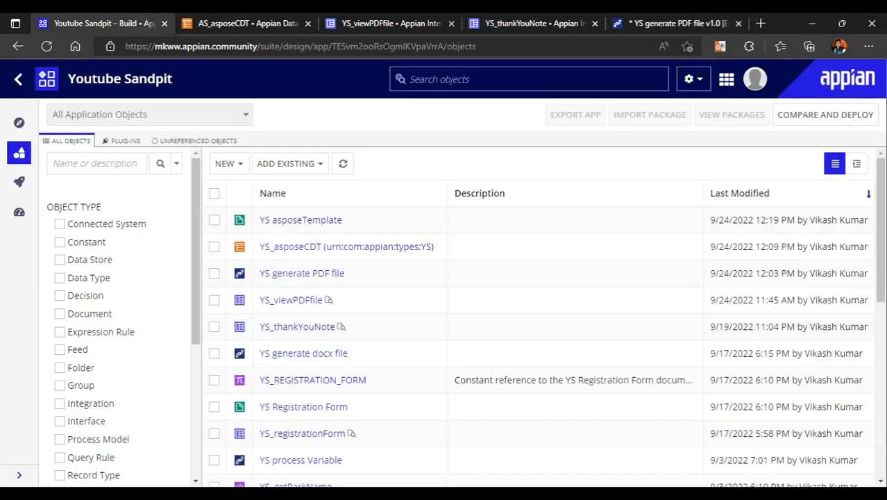
{"action": "left_click", "coordinate": [215, 220]}
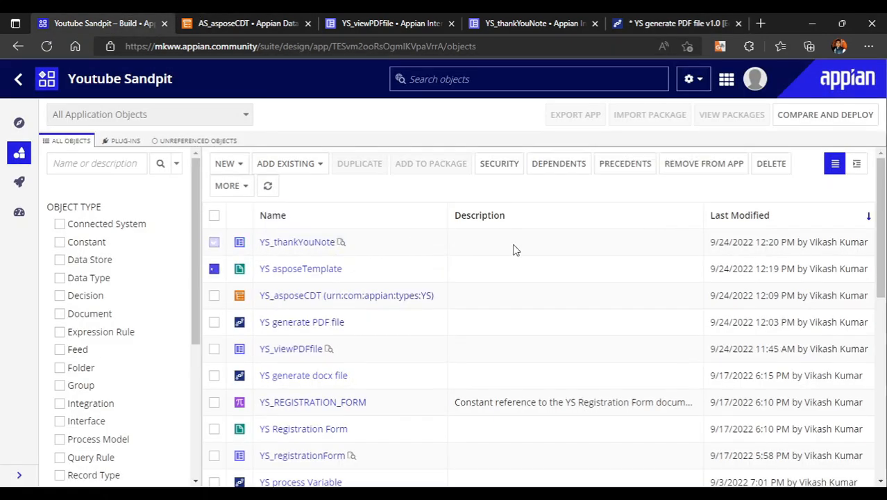
{"action": "left_click", "coordinate": [772, 165]}
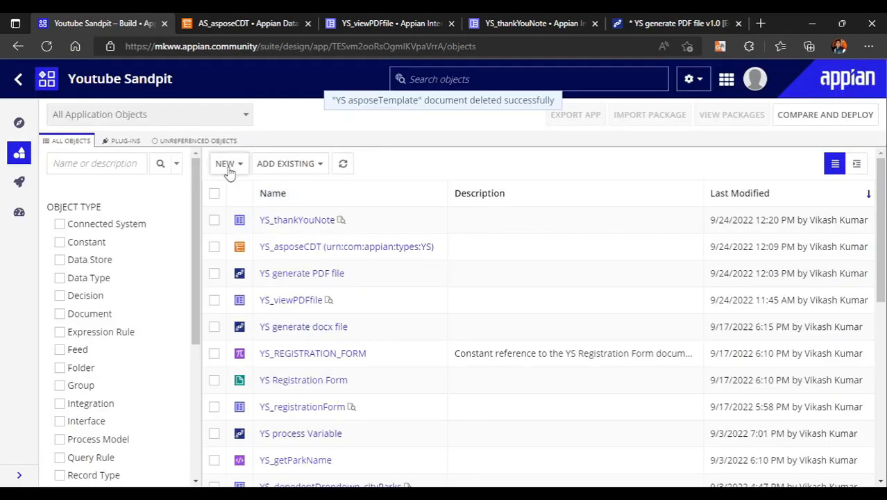
Create the document YS asposeTemplate in YS Artifacts from the desktop file asposeTemplate, without creating a constant for it
{"action": "left_click", "coordinate": [223, 164]}
{"action": "scroll", "coordinate": [287, 402], "scroll_direction": "down", "scroll_amount": 2}
{"action": "left_click", "coordinate": [253, 382]}
{"action": "left_click", "coordinate": [254, 204]}
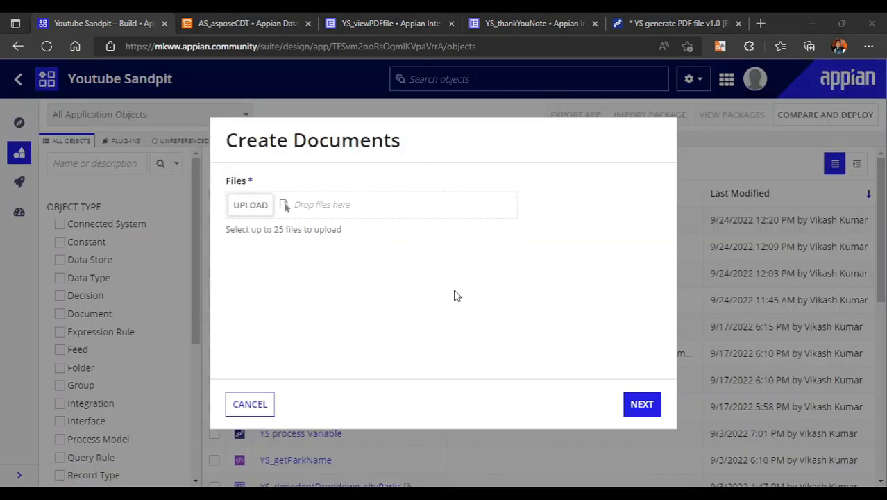
{"action": "scroll", "coordinate": [160, 201], "scroll_direction": "down", "scroll_amount": 2}
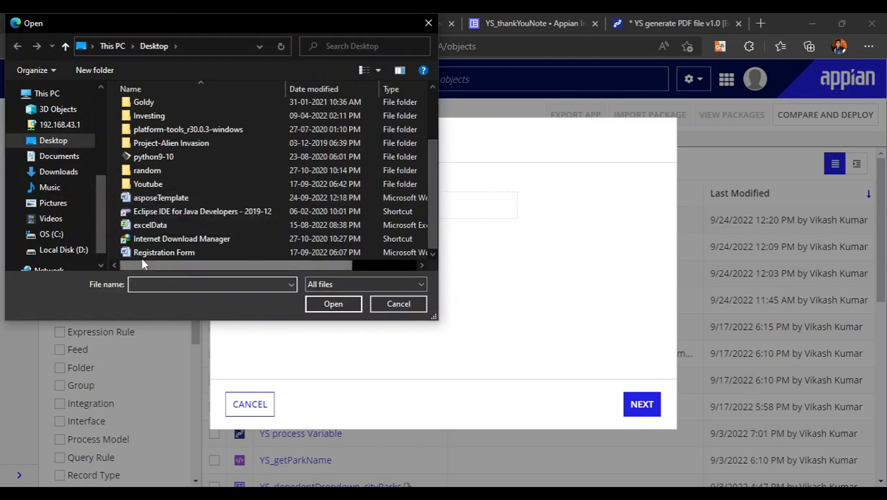
{"action": "double_click", "coordinate": [161, 198]}
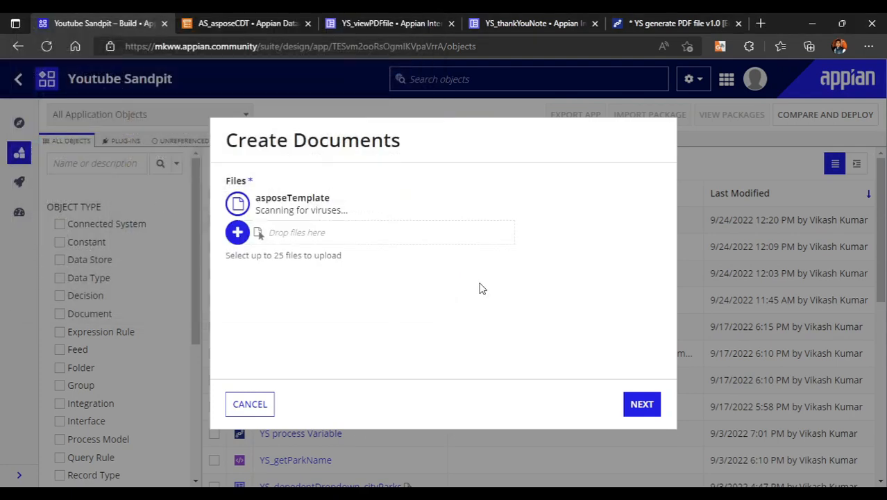
{"action": "left_click", "coordinate": [636, 407]}
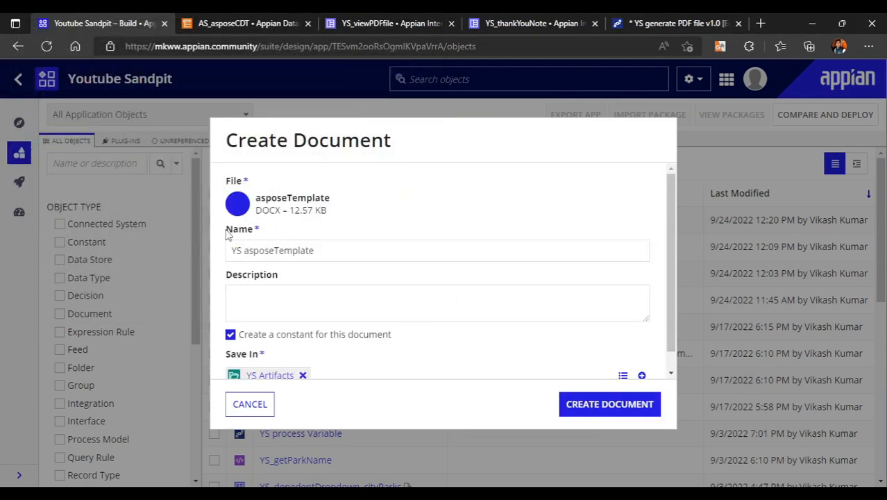
{"action": "left_click", "coordinate": [231, 334]}
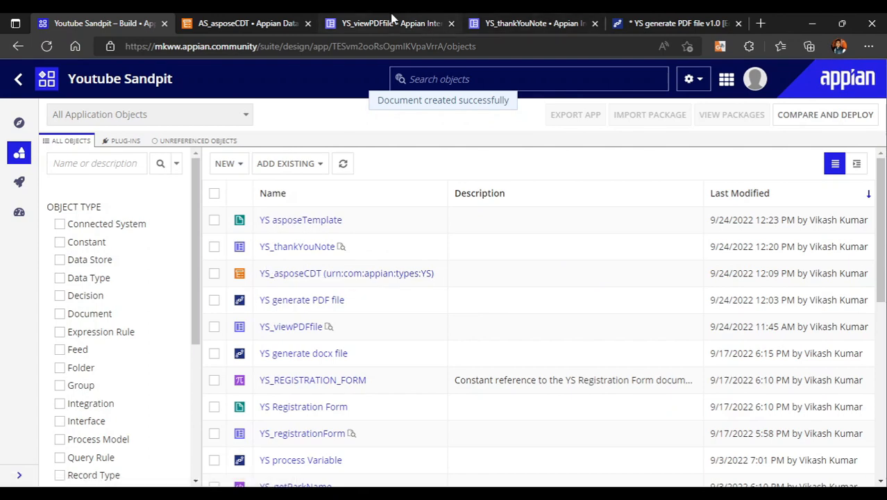
Open the template setup of the MS Word 2007 Doc from Template node in the YS generate PDF file process model
{"action": "left_click", "coordinate": [691, 21]}
{"action": "right_click", "coordinate": [419, 270]}
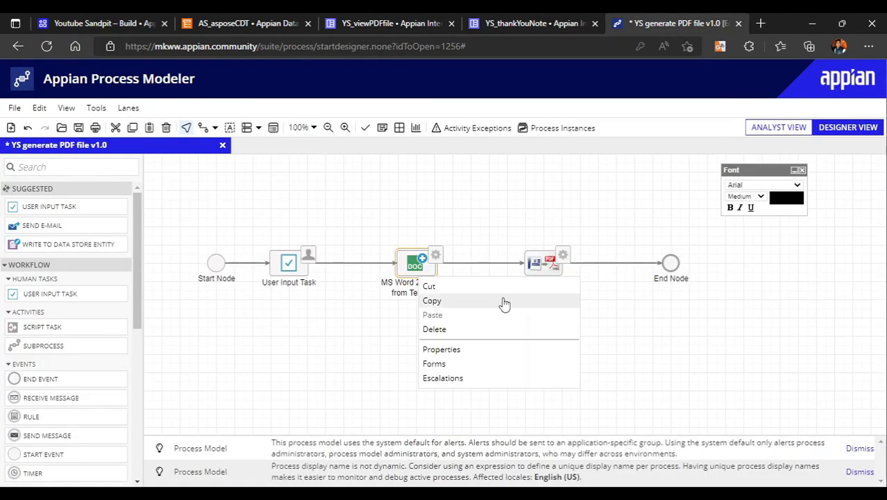
{"action": "left_click", "coordinate": [485, 361]}
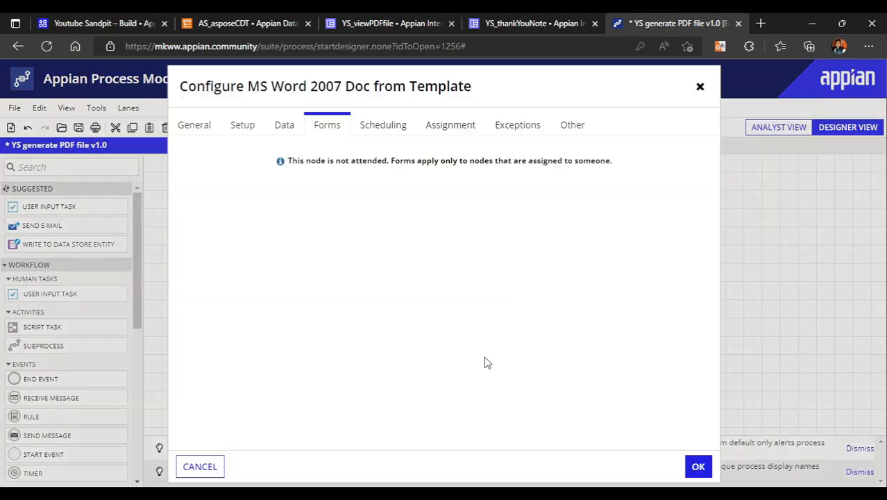
{"action": "left_click", "coordinate": [271, 125]}
{"action": "left_click", "coordinate": [242, 126]}
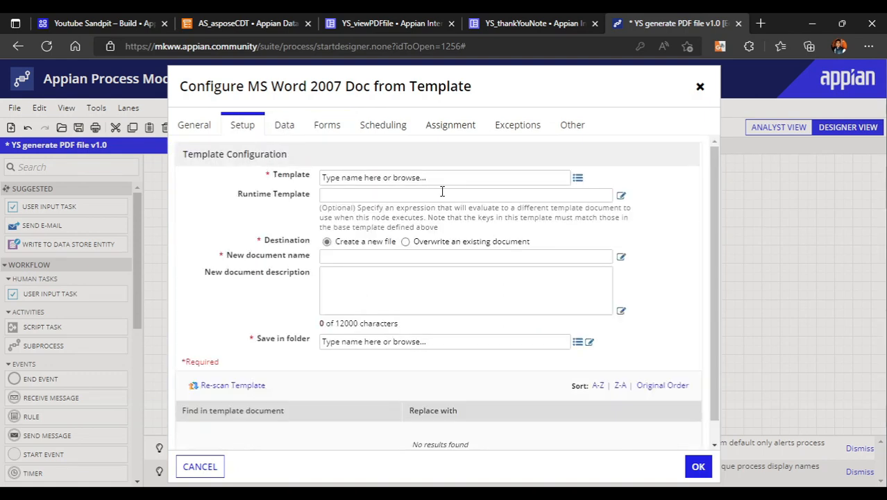
Search the documents for aspose to find the template for the MS Word 2007 Doc from Template node
{"action": "left_click", "coordinate": [577, 177]}
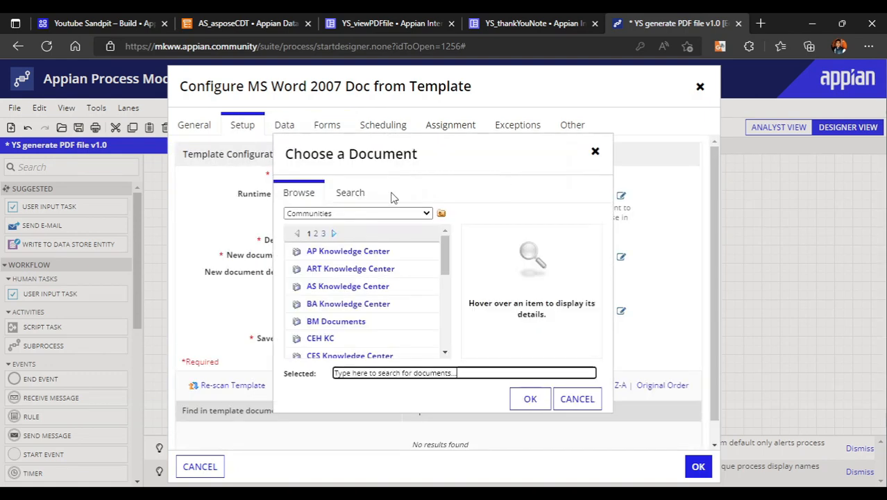
{"action": "left_click", "coordinate": [350, 193]}
{"action": "left_click", "coordinate": [390, 224]}
{"action": "type", "text": "a"}
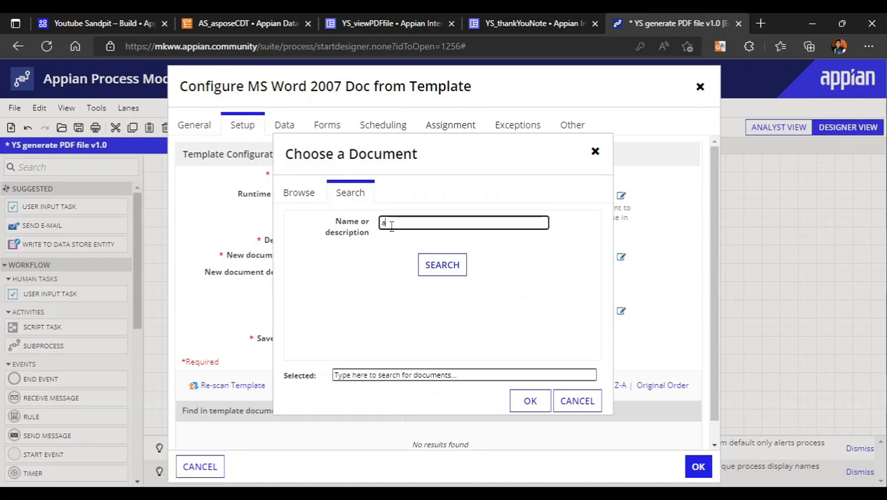
{"action": "type", "text": "spos"}
{"action": "type", "text": "e"}
{"action": "left_click", "coordinate": [445, 265]}
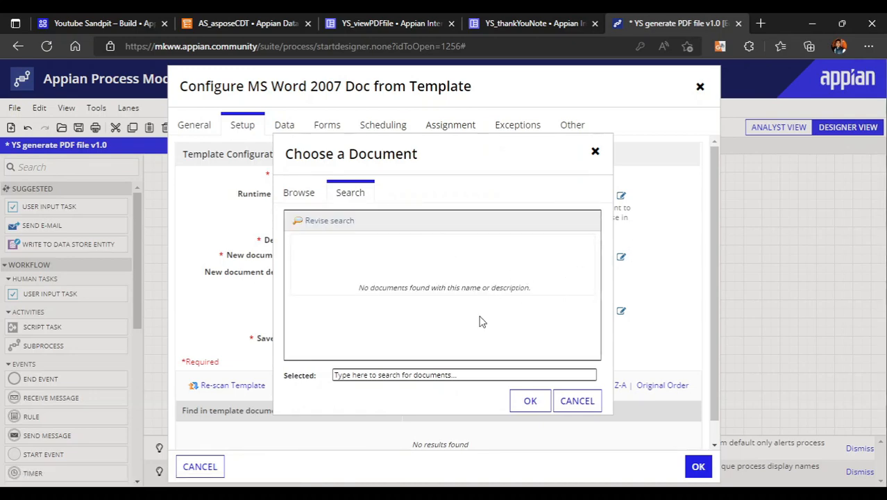
{"action": "left_click", "coordinate": [344, 221]}
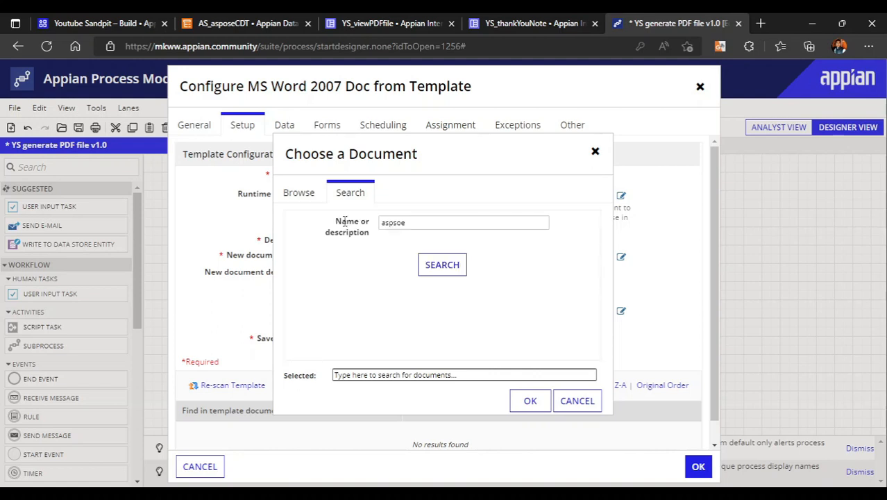
{"action": "left_click", "coordinate": [408, 224]}
{"action": "key", "text": "BackSpace"}
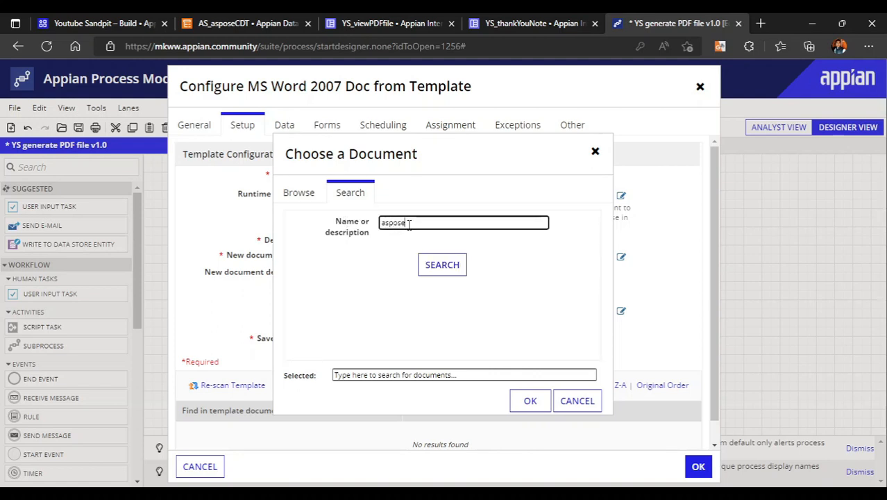
{"action": "left_click", "coordinate": [442, 265]}
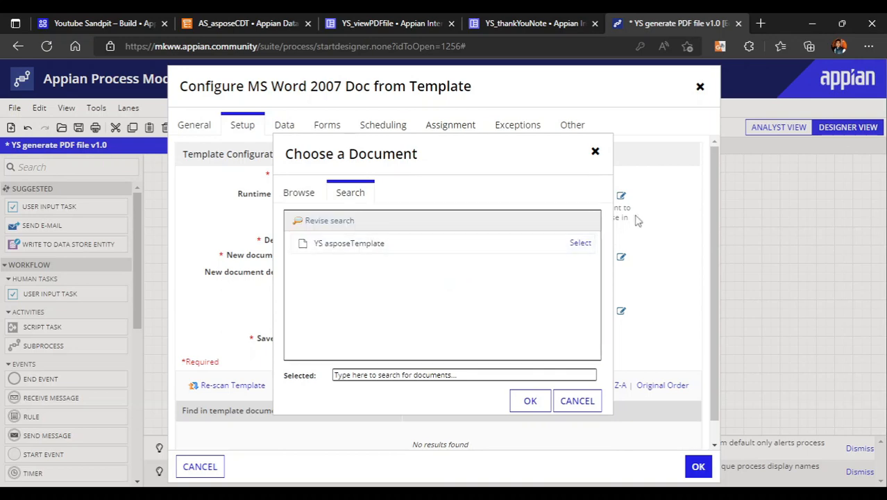
Choose YS asposeTemplate as the node's template and re-scan it for placeholders
{"action": "left_click", "coordinate": [584, 244]}
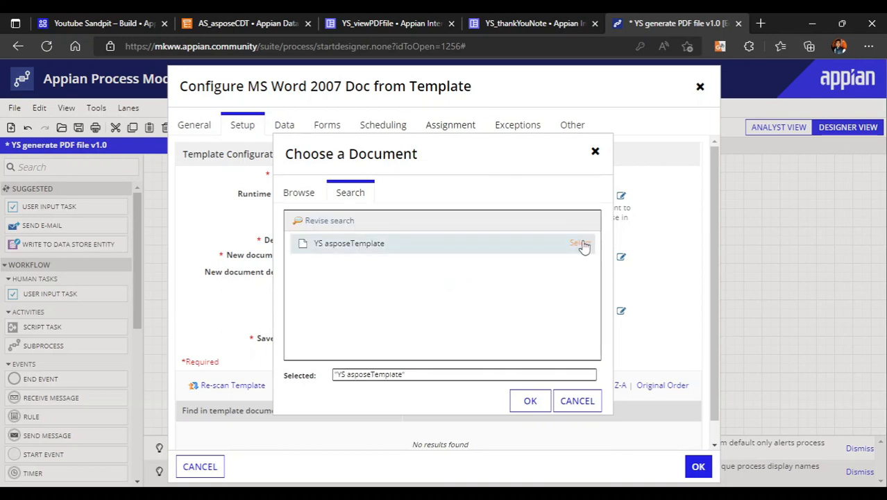
{"action": "left_click", "coordinate": [528, 406]}
{"action": "scroll", "coordinate": [395, 301], "scroll_direction": "down", "scroll_amount": 2}
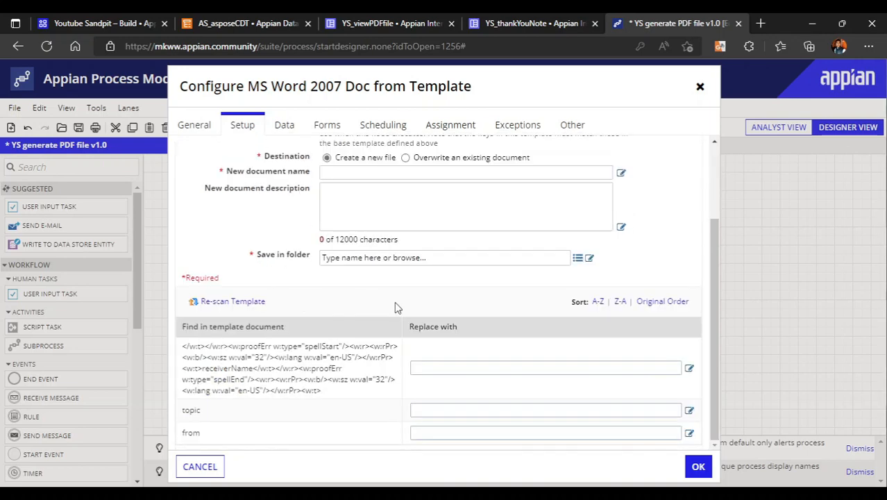
{"action": "double_click", "coordinate": [235, 305]}
Switch to Word and save a copy of the thank-you note on the desktop as asposeTemplate_1
{"action": "key", "text": "alt+Tab"}
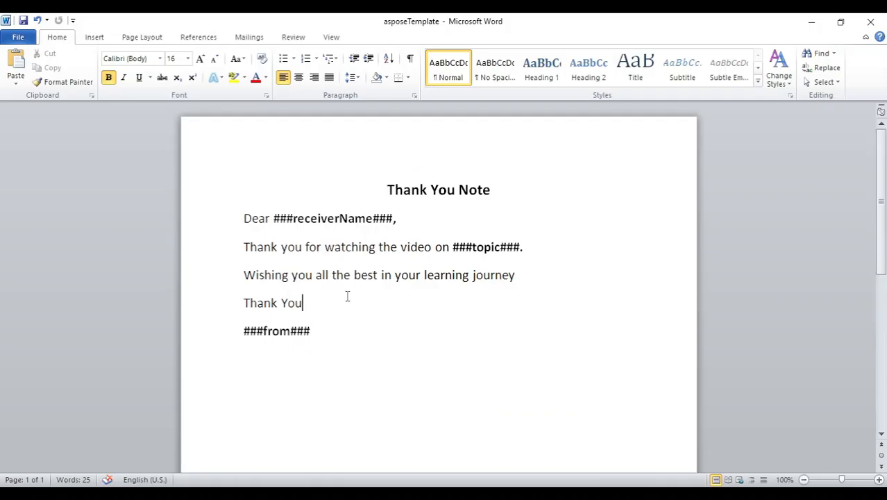
{"action": "left_click", "coordinate": [18, 38]}
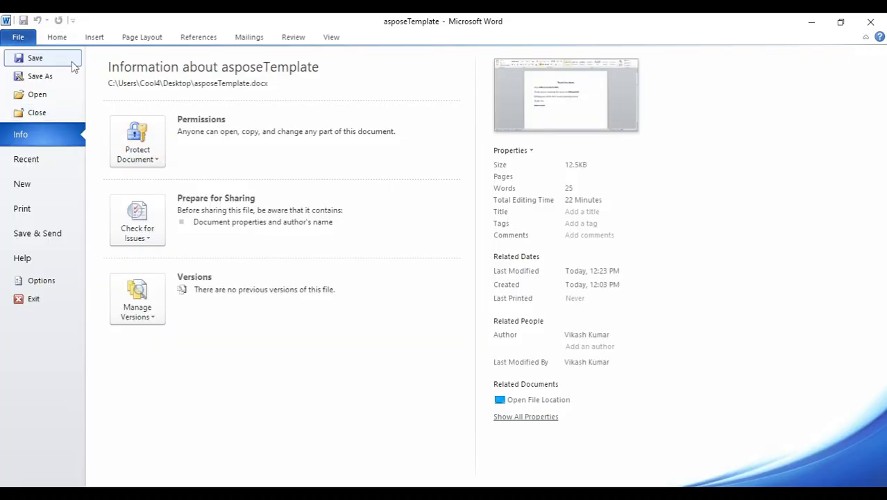
{"action": "left_click", "coordinate": [52, 77]}
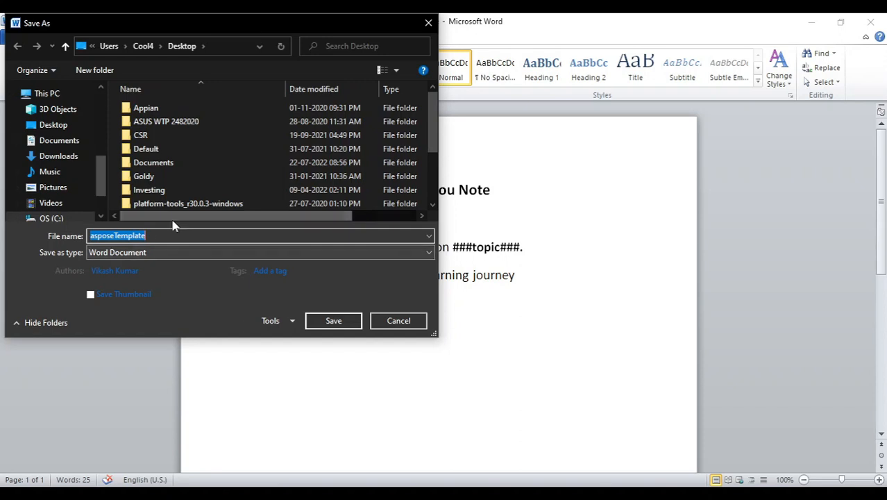
{"action": "left_click", "coordinate": [157, 236]}
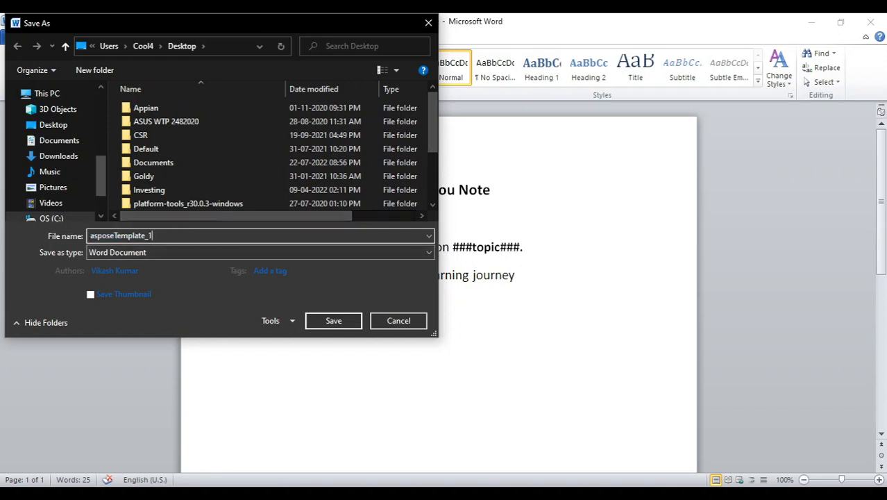
{"action": "left_click", "coordinate": [333, 319]}
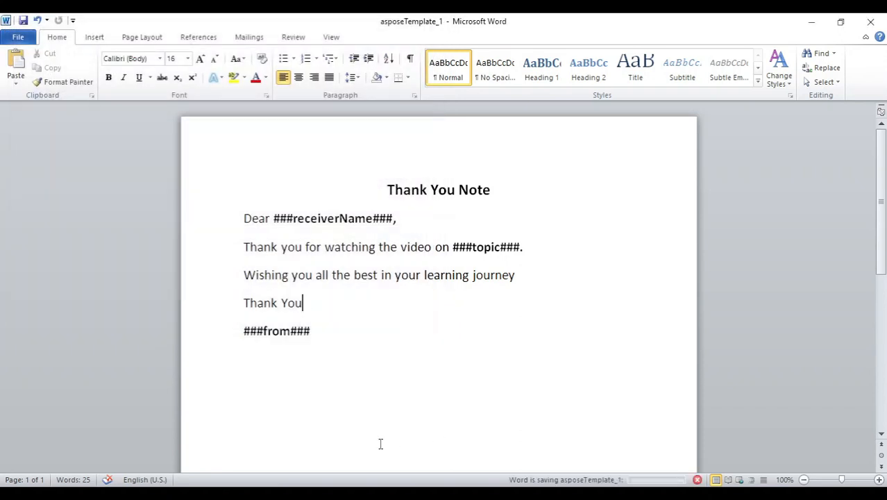
Switch back to Appian, discard the open node configuration and return to the Youtube Sandpit application
{"action": "left_click", "coordinate": [328, 463]}
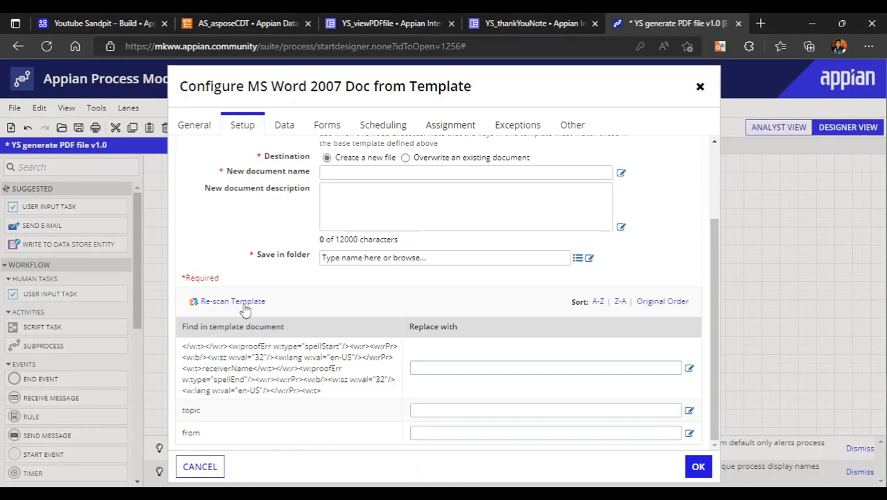
{"action": "left_click", "coordinate": [218, 463]}
{"action": "mouse_move", "coordinate": [136, 20]}
{"action": "left_mouse_down"}
{"action": "mouse_move", "coordinate": [243, 168]}
{"action": "mouse_move", "coordinate": [132, 21]}
{"action": "left_mouse_up"}
Create the document YS asposeTemplate_1 from the desktop file asposeTemplate_1, together with a constant for it
{"action": "left_click", "coordinate": [224, 163]}
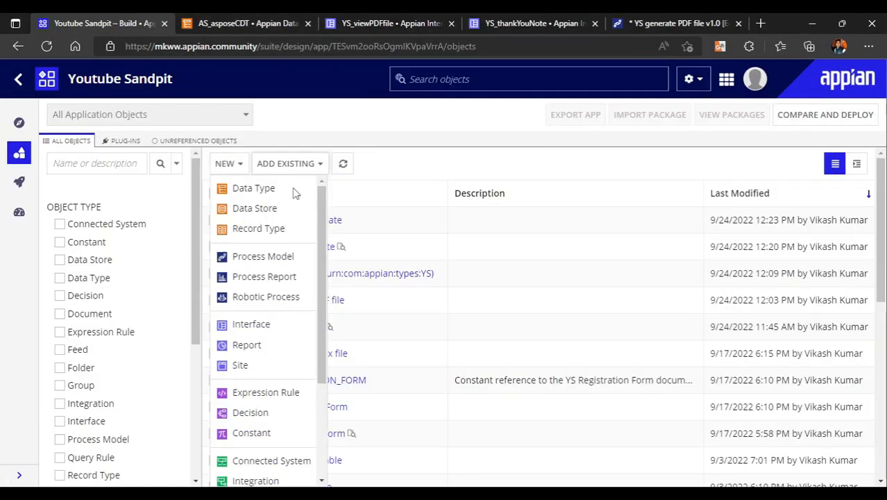
{"action": "scroll", "coordinate": [291, 430], "scroll_direction": "down", "scroll_amount": 2}
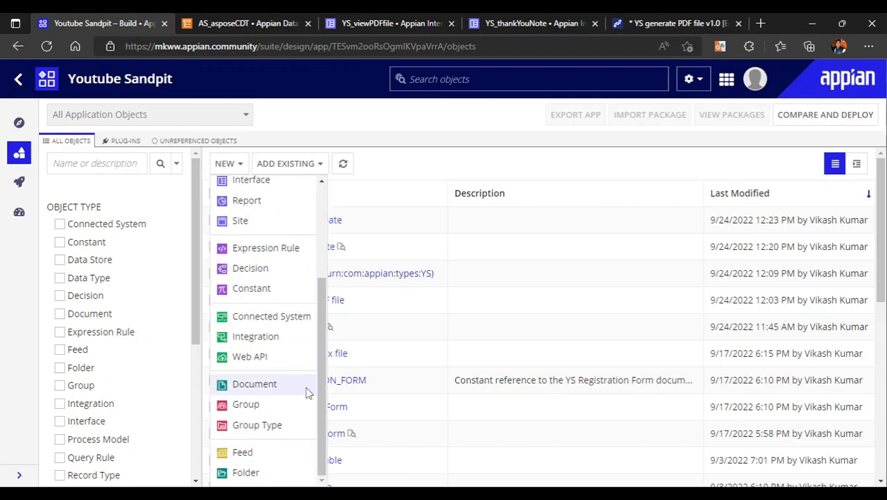
{"action": "left_click", "coordinate": [261, 388]}
{"action": "left_click", "coordinate": [235, 209]}
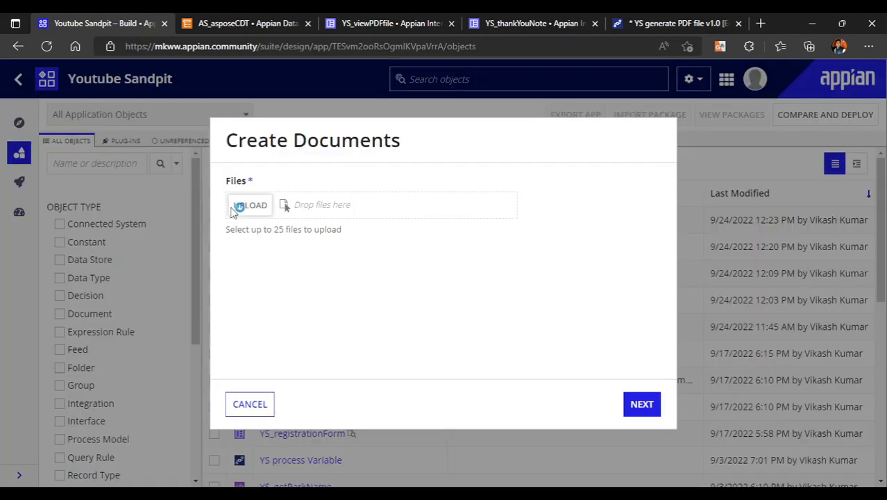
{"action": "scroll", "coordinate": [193, 251], "scroll_direction": "down", "scroll_amount": 2}
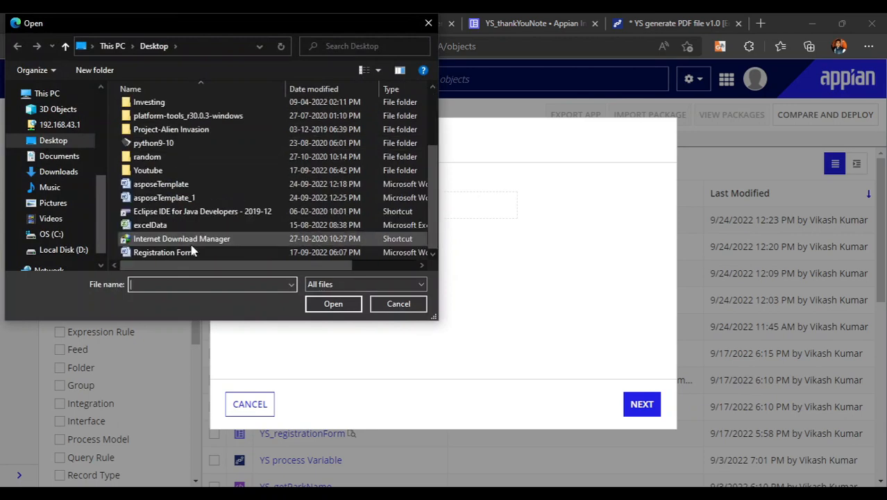
{"action": "double_click", "coordinate": [174, 199]}
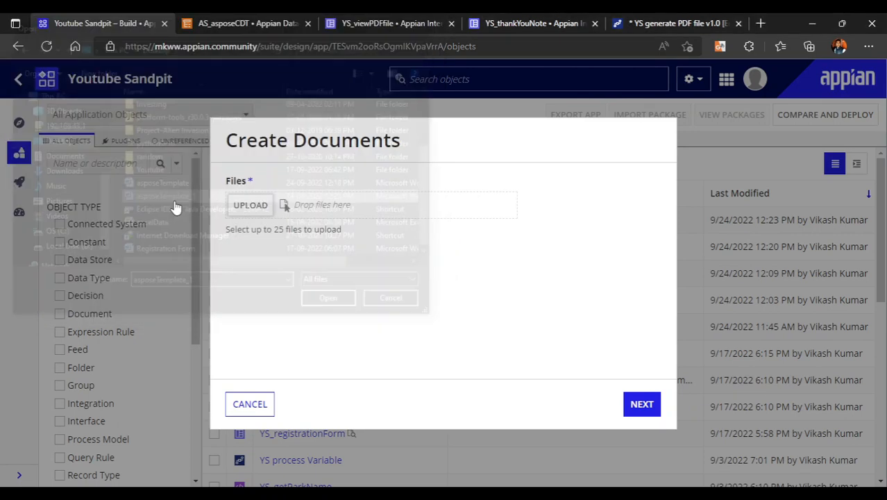
{"action": "left_click", "coordinate": [642, 406]}
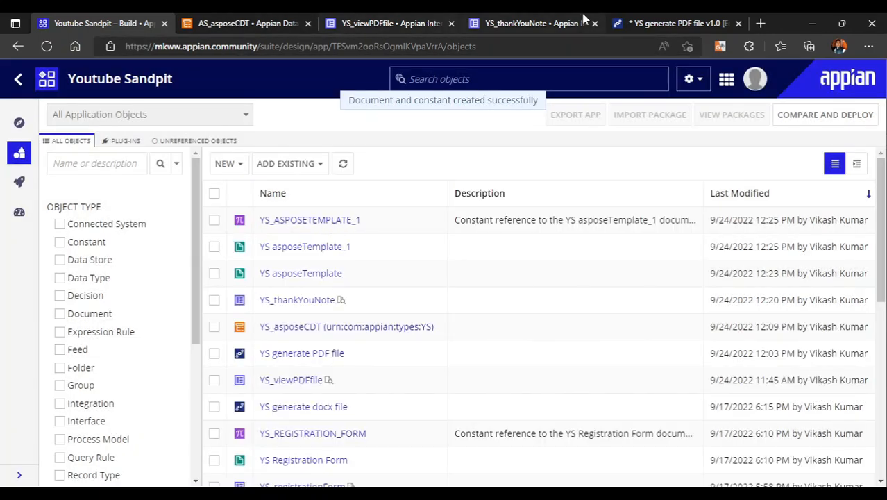
Open the template setup of the MS Word 2007 Doc from Template node in the YS generate PDF file process model
{"action": "left_click", "coordinate": [681, 18]}
{"action": "right_click", "coordinate": [429, 276]}
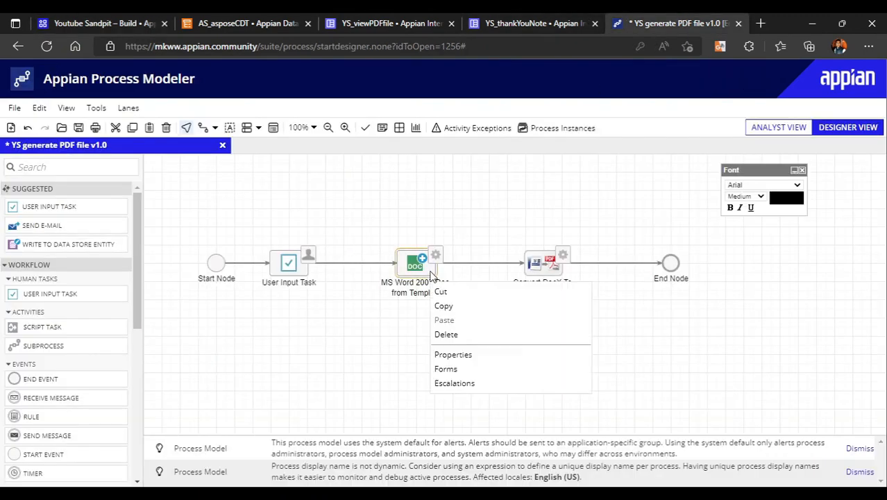
{"action": "left_click", "coordinate": [479, 357]}
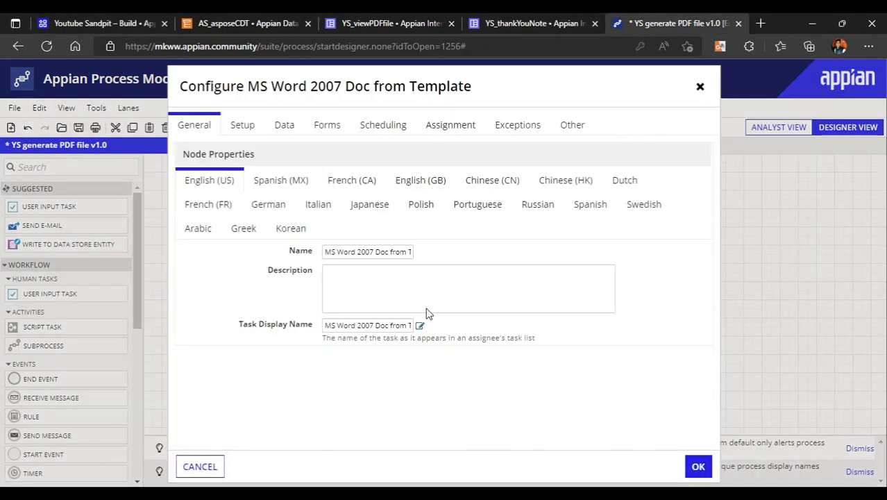
{"action": "left_click", "coordinate": [244, 125]}
Search the documents for aspose and set YS asposeTemplate_1 as the node's template
{"action": "left_click", "coordinate": [577, 179]}
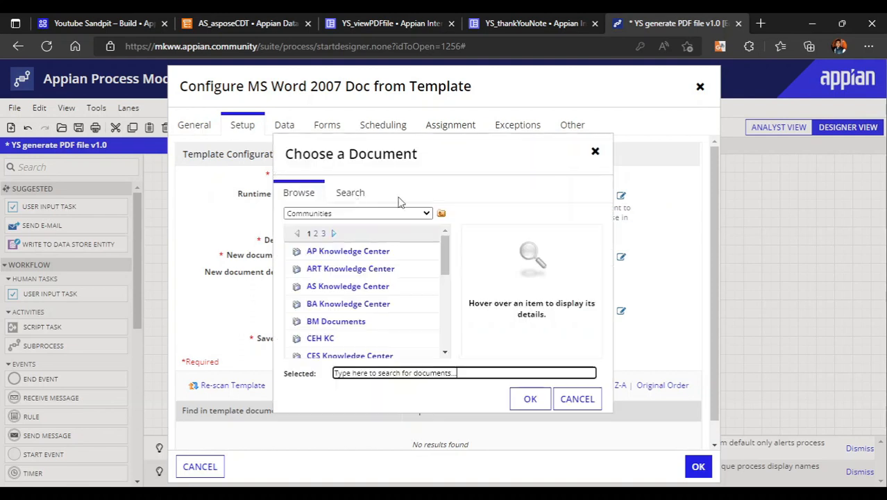
{"action": "left_click", "coordinate": [349, 193]}
{"action": "left_click", "coordinate": [419, 222]}
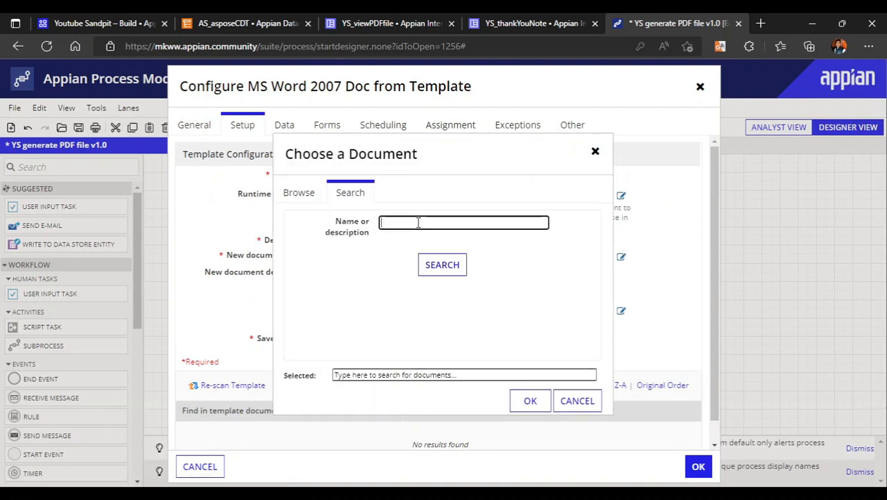
{"action": "type", "text": "aspose"}
{"action": "left_click", "coordinate": [442, 265]}
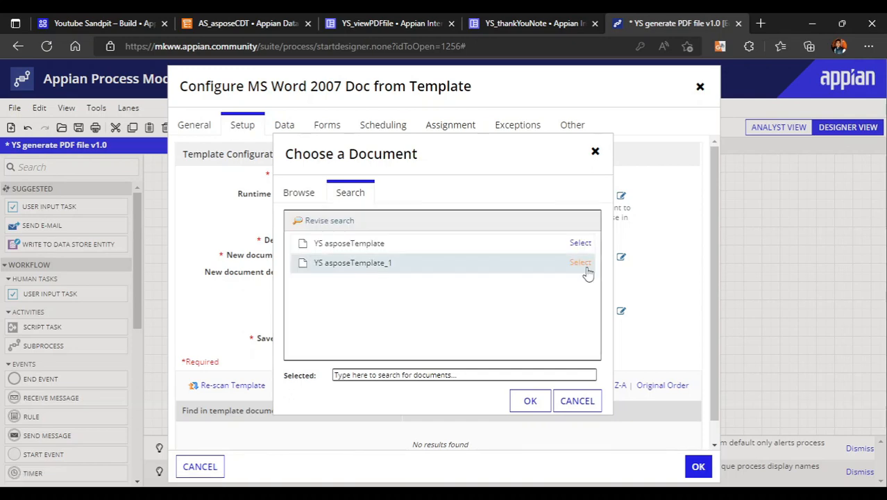
{"action": "left_click", "coordinate": [584, 269]}
{"action": "left_click", "coordinate": [530, 400]}
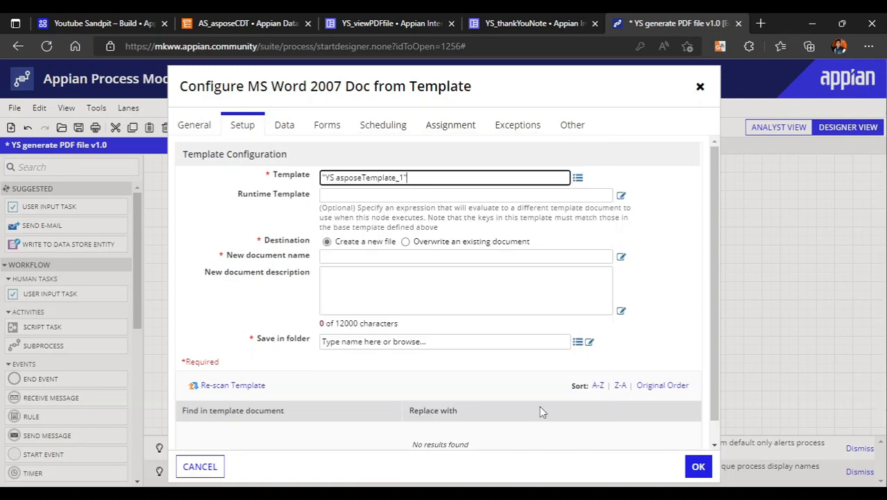
{"action": "scroll", "coordinate": [358, 383], "scroll_direction": "down", "scroll_amount": 2}
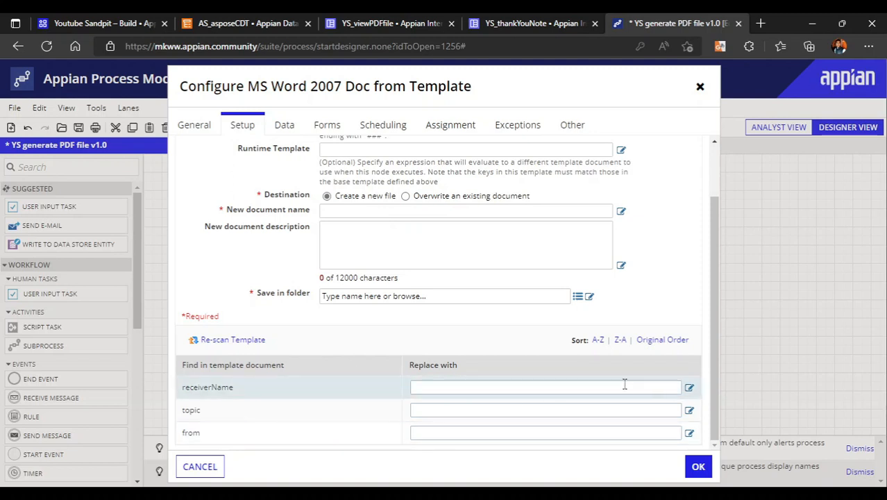
Set the replacement for the receiverName placeholder to the process variable pv!receiver
{"action": "left_click", "coordinate": [689, 390]}
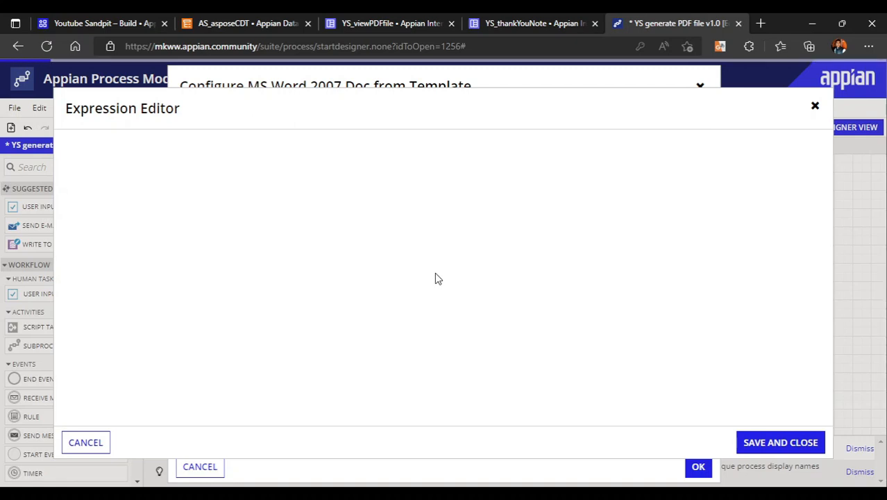
{"action": "type", "text": "pv!"}
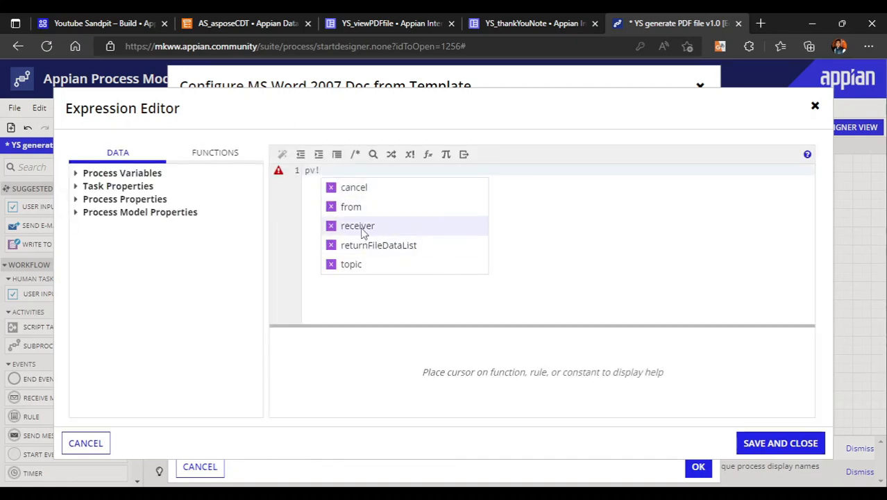
{"action": "left_click", "coordinate": [358, 226]}
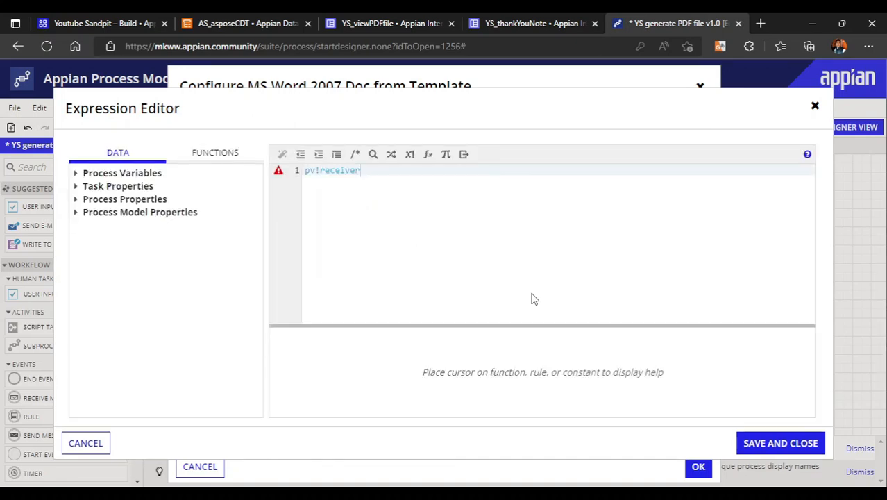
{"action": "left_click", "coordinate": [800, 448]}
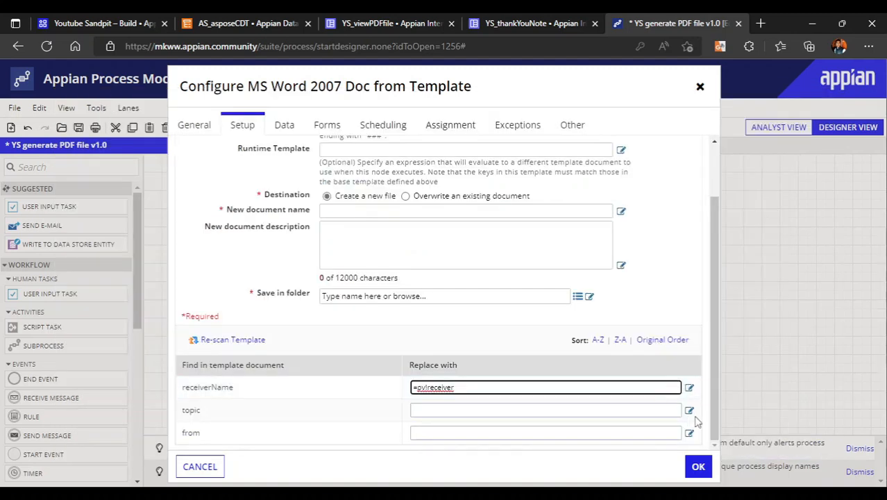
Set the replacement for the topic placeholder to the process variable pv!topic
{"action": "left_click", "coordinate": [689, 410]}
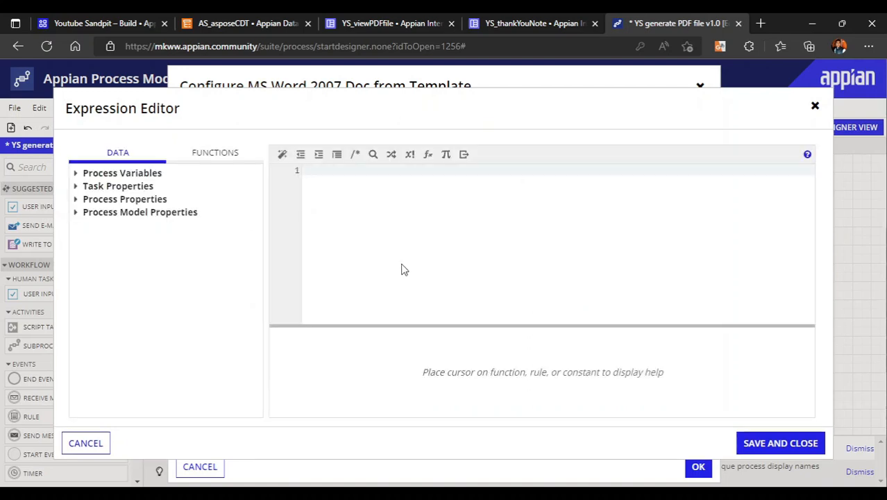
{"action": "type", "text": "pv!"}
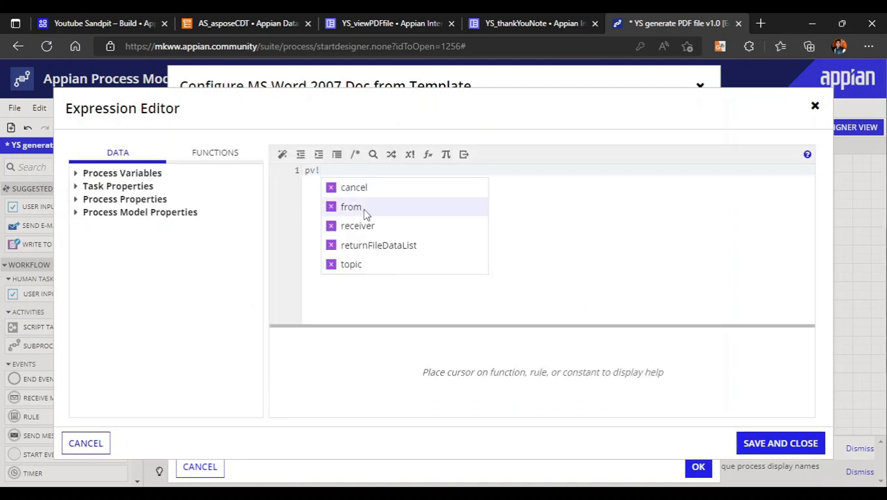
{"action": "left_click", "coordinate": [362, 263]}
{"action": "left_click", "coordinate": [793, 445]}
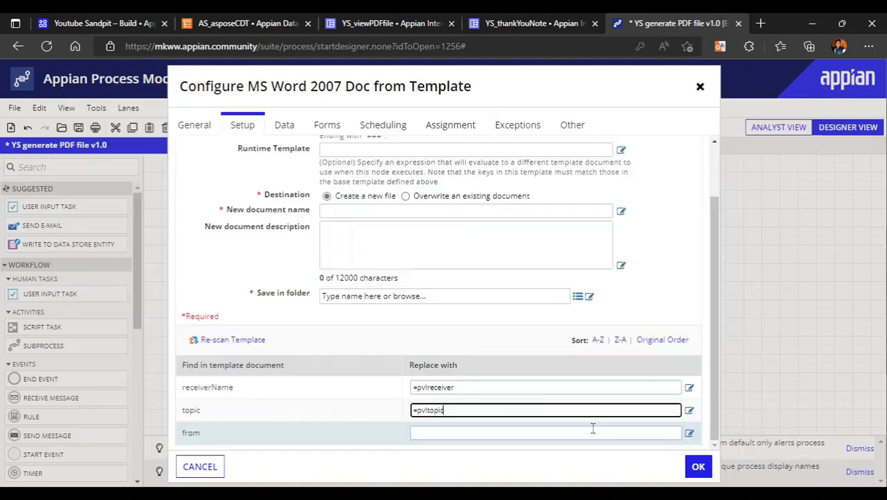
Set the from placeholder's replacement to pv!from and the new document name to the expression "Thank You " & pv!receiver
{"action": "left_click", "coordinate": [690, 434]}
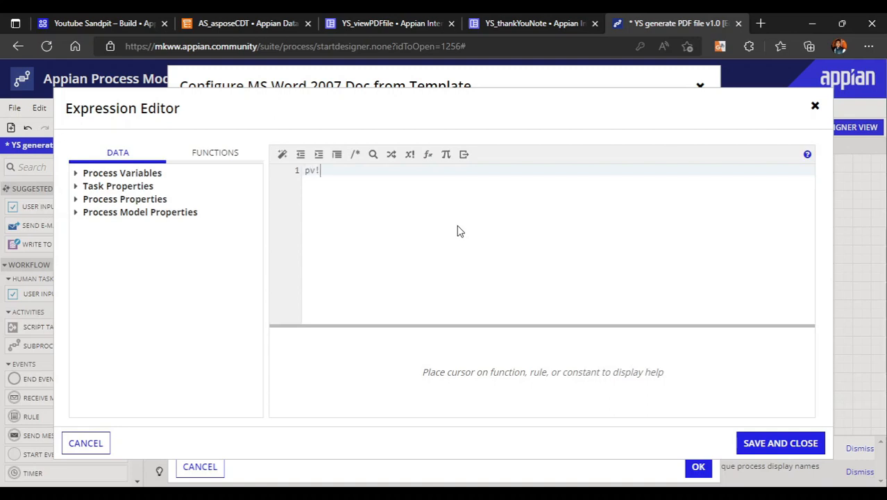
{"action": "left_click", "coordinate": [356, 210]}
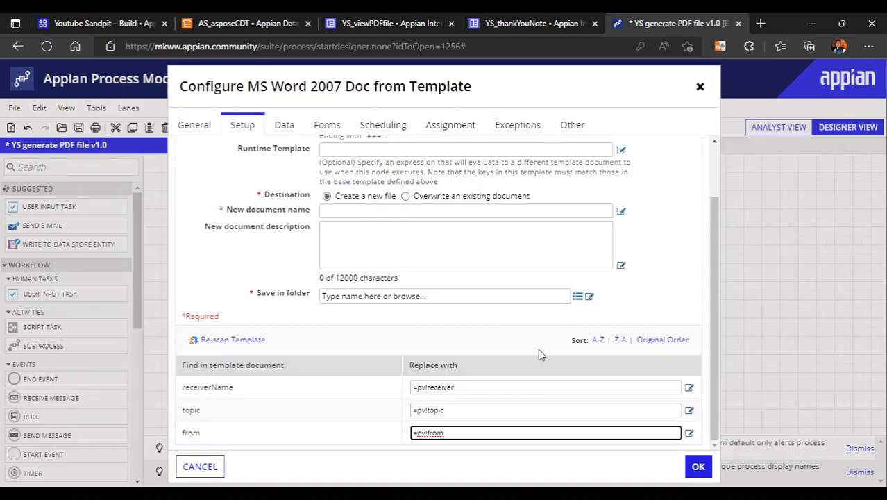
{"action": "scroll", "coordinate": [421, 354], "scroll_direction": "up", "scroll_amount": 1}
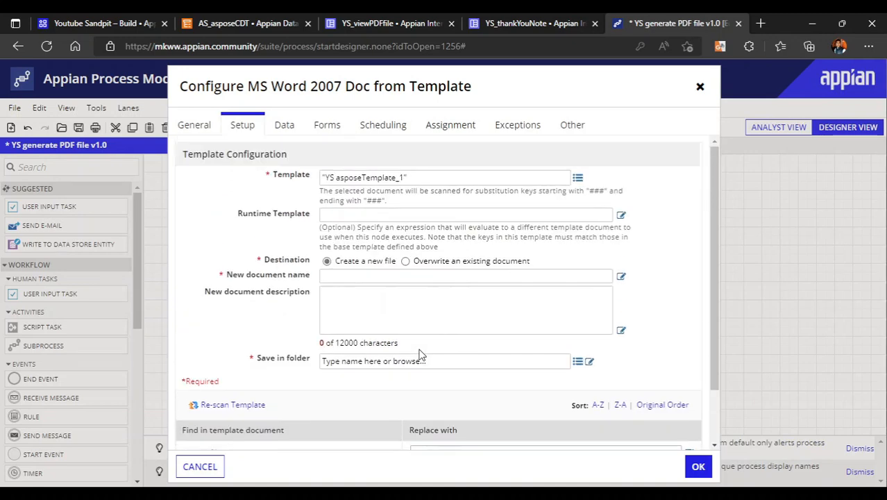
{"action": "left_click", "coordinate": [622, 276]}
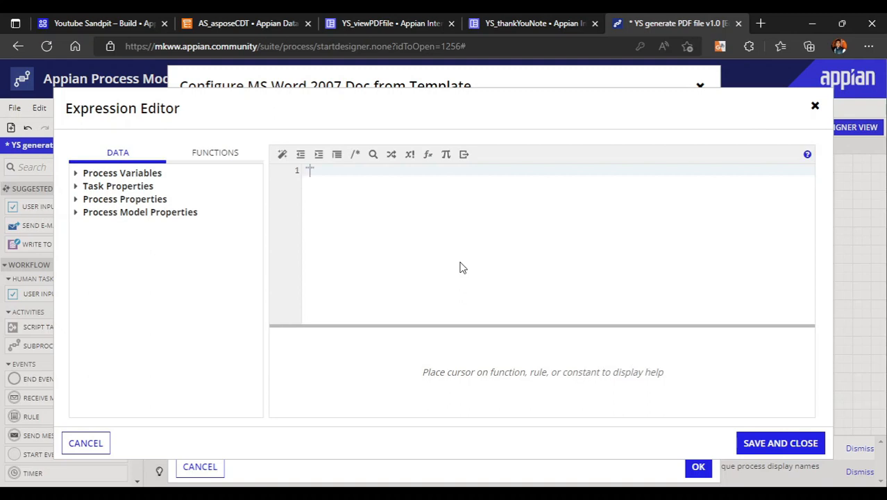
{"action": "type", "text": "\"Thank You \" & pv!"}
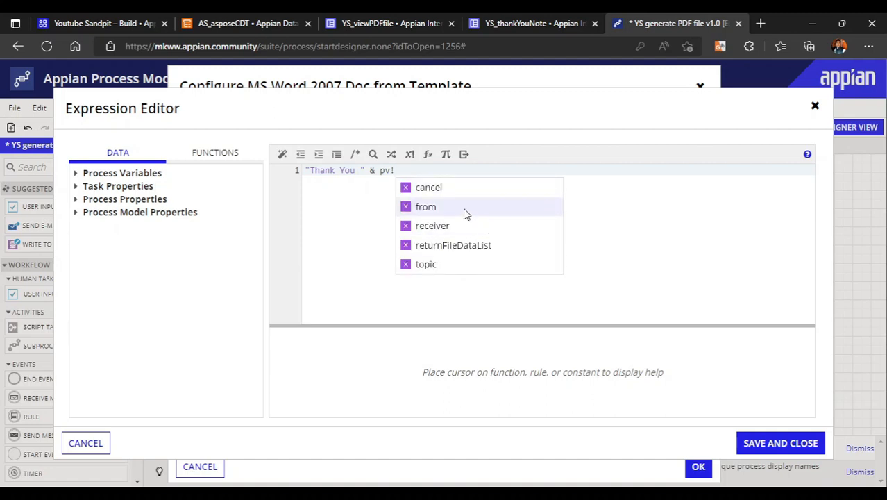
{"action": "left_click", "coordinate": [451, 231]}
{"action": "left_click", "coordinate": [795, 442]}
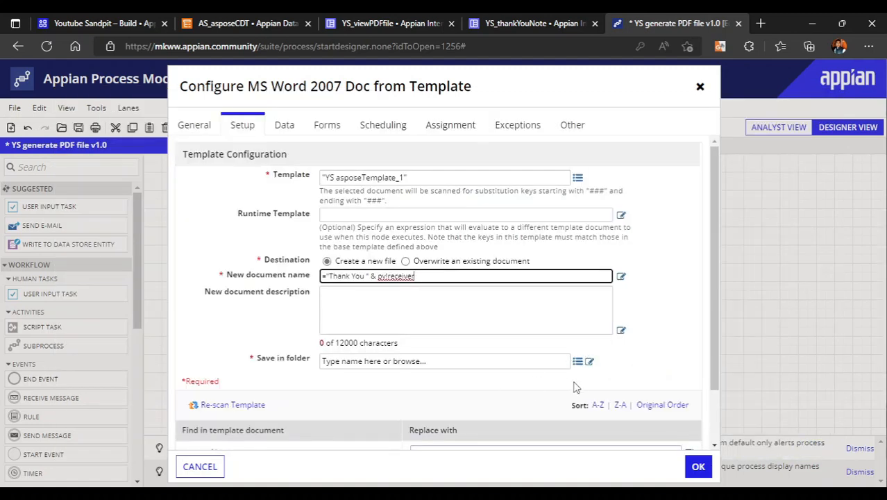
Set the folder for saving the new document to YS uploaded files in the YS Knowledge Center
{"action": "left_click", "coordinate": [577, 361]}
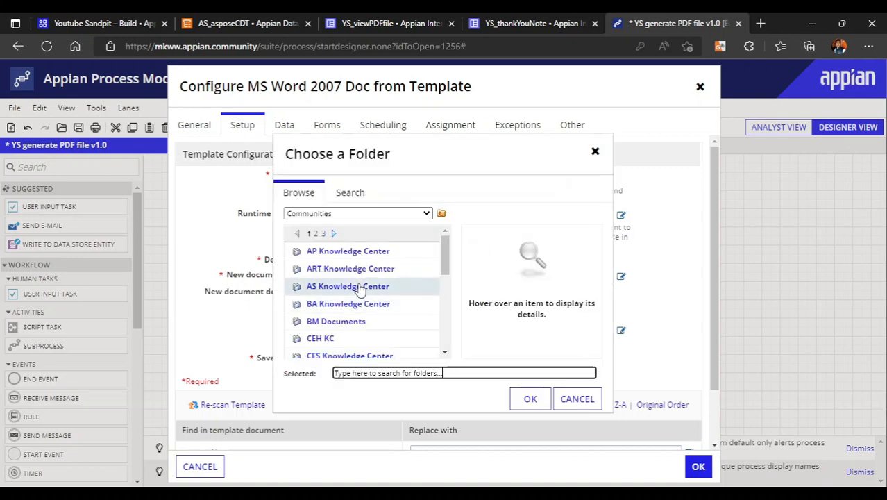
{"action": "left_click", "coordinate": [323, 234]}
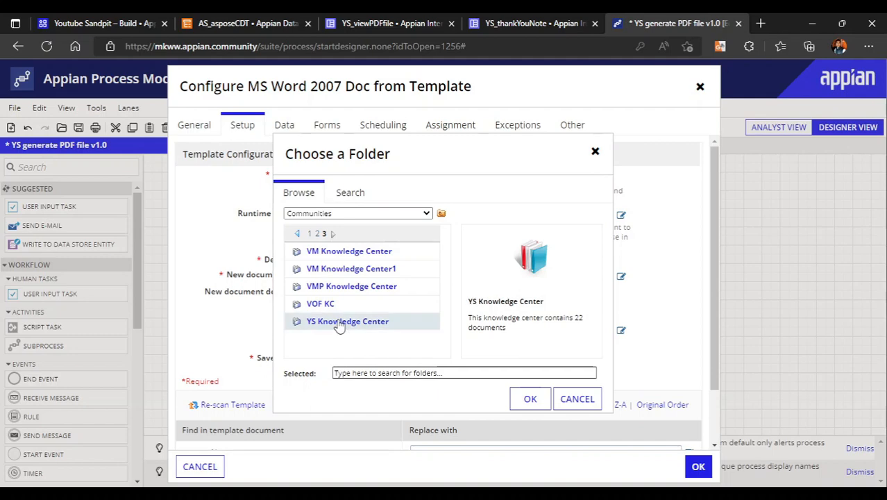
{"action": "left_click", "coordinate": [340, 321]}
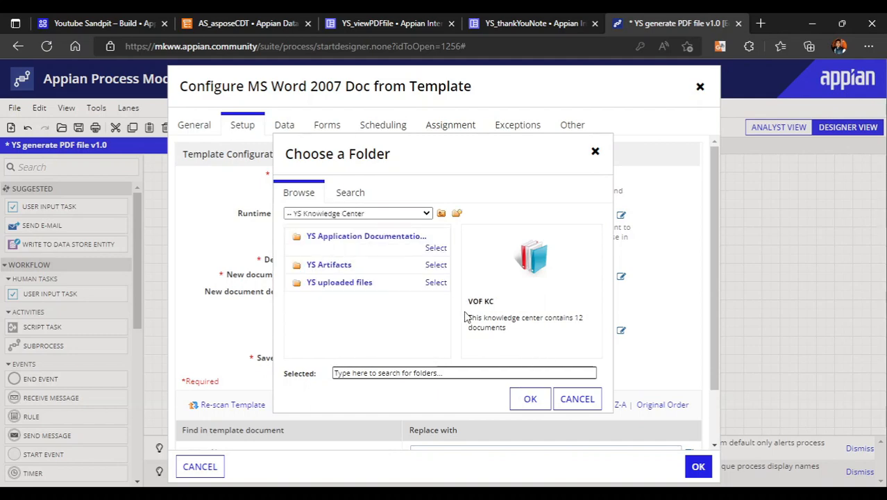
{"action": "left_click", "coordinate": [436, 281]}
{"action": "left_click", "coordinate": [530, 399]}
{"action": "scroll", "coordinate": [526, 401], "scroll_direction": "down", "scroll_amount": 3}
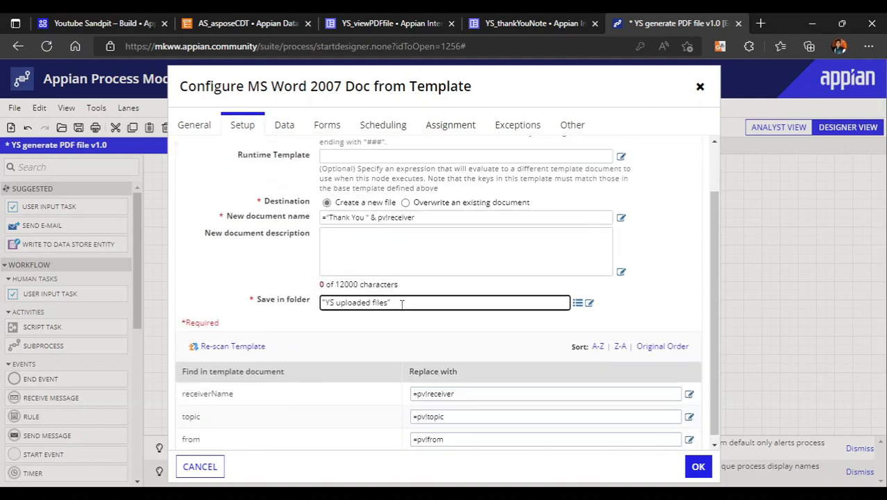
{"action": "scroll", "coordinate": [455, 290], "scroll_direction": "up", "scroll_amount": 3}
{"action": "left_click", "coordinate": [282, 124]}
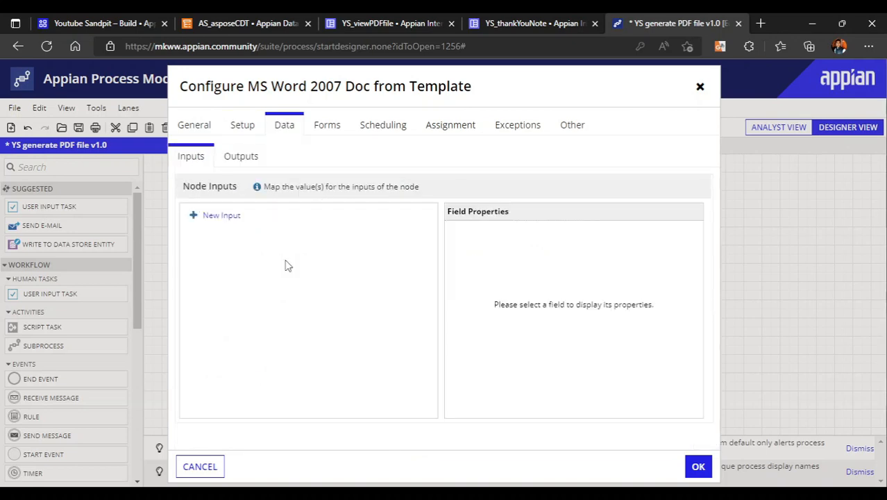
{"action": "left_click", "coordinate": [242, 129]}
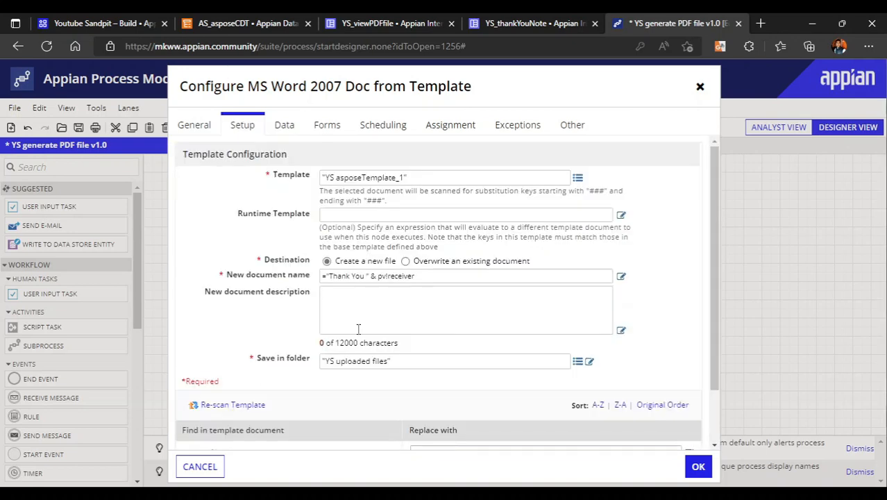
{"action": "scroll", "coordinate": [370, 356], "scroll_direction": "down", "scroll_amount": 1}
{"action": "scroll", "coordinate": [361, 326], "scroll_direction": "up", "scroll_amount": 1}
Store the node's New Document Created result in a new process variable named NewDocument and apply the node configuration
{"action": "left_click", "coordinate": [289, 128]}
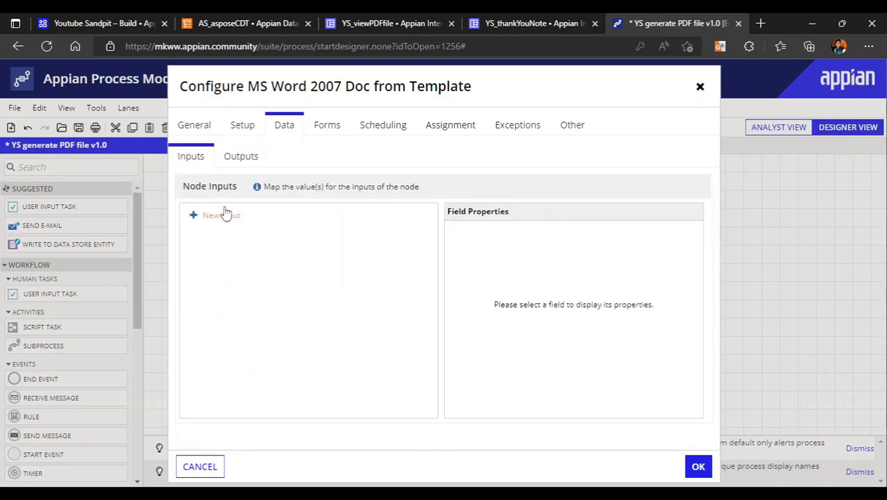
{"action": "left_click", "coordinate": [233, 164]}
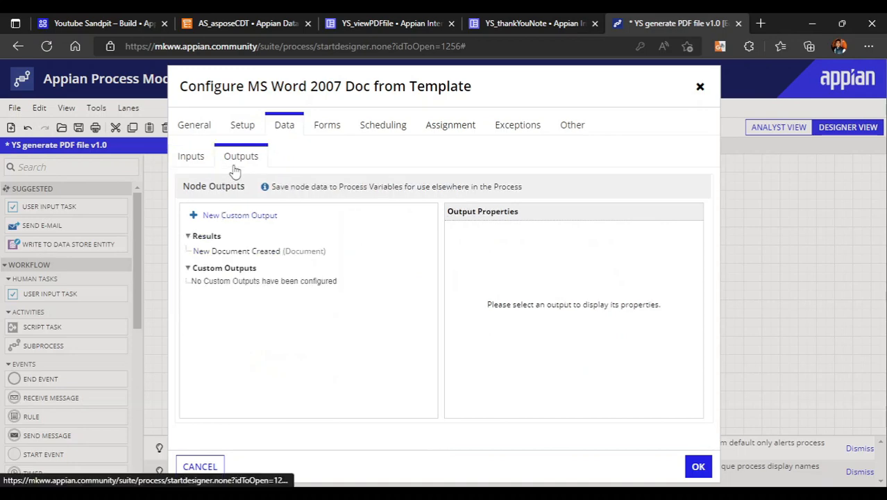
{"action": "left_click", "coordinate": [242, 251]}
{"action": "left_click", "coordinate": [646, 273]}
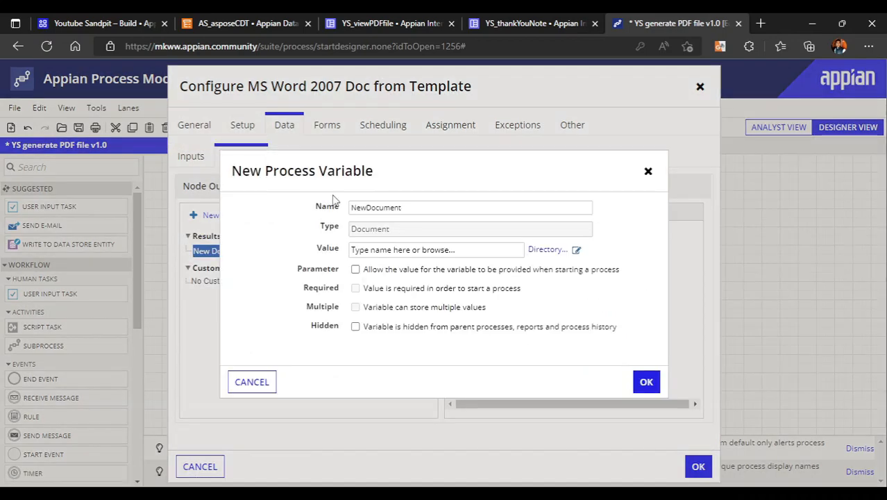
{"action": "left_click", "coordinate": [647, 381]}
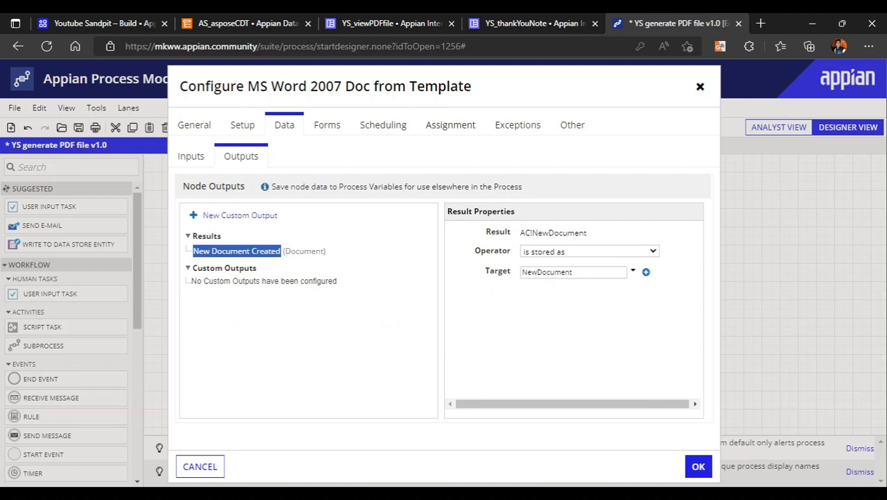
{"action": "left_click", "coordinate": [697, 467]}
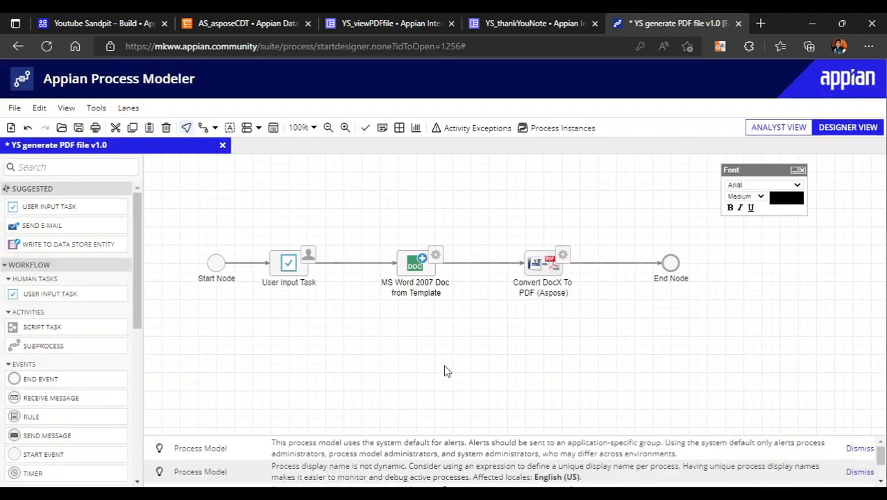
Open the Source File Data List input expression of the Convert DocX To PDF (Aspose) node and format it
{"action": "right_click", "coordinate": [536, 268]}
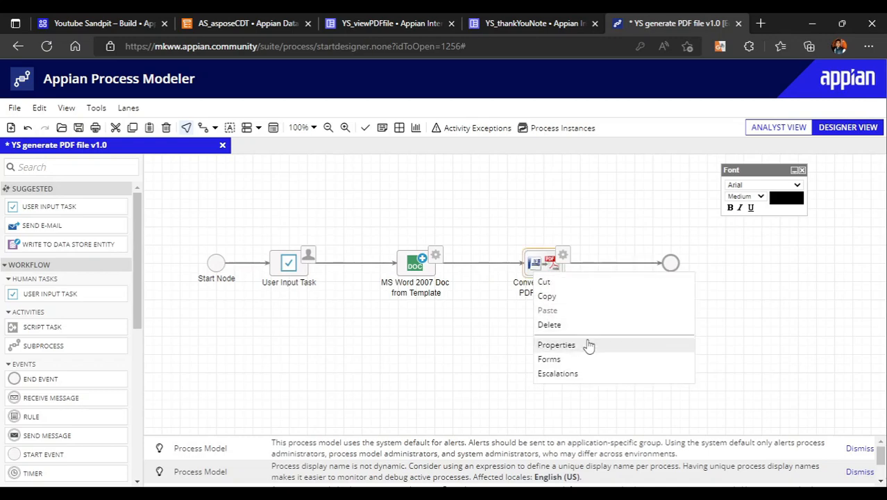
{"action": "left_click", "coordinate": [586, 345]}
{"action": "left_click", "coordinate": [240, 124]}
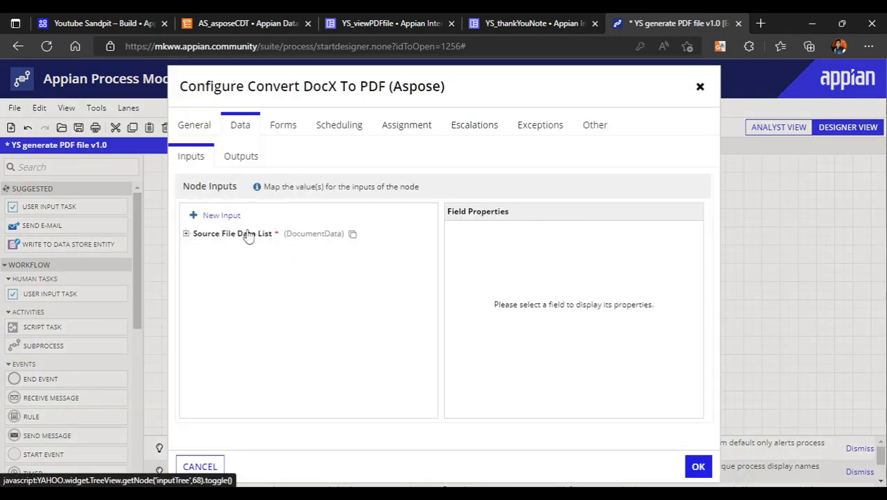
{"action": "left_click", "coordinate": [248, 234]}
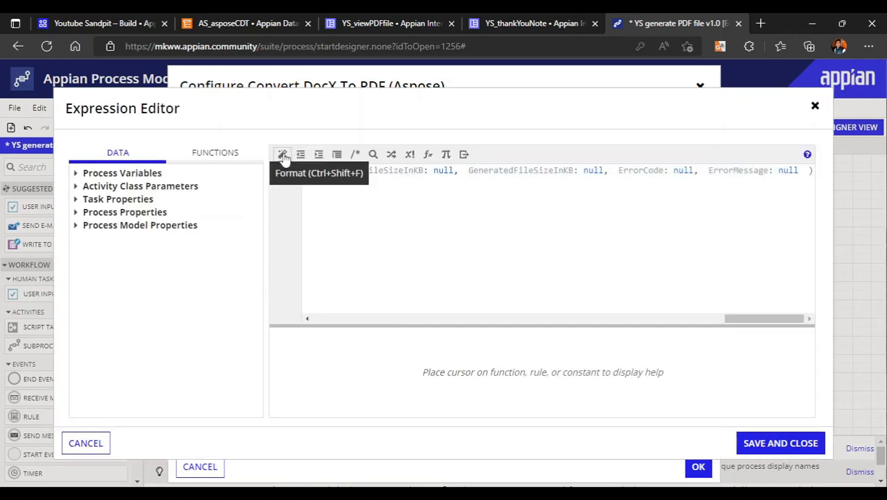
{"action": "left_click", "coordinate": [283, 155]}
Set SourceDocID to pv!NewDocument in the AS_asposeCDT expression, then save the expression and the node configuration
{"action": "left_click", "coordinate": [393, 182]}
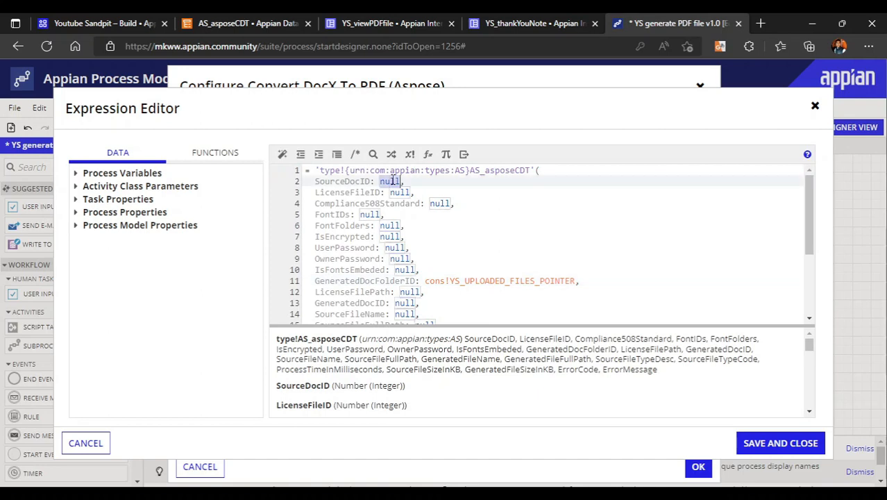
{"action": "type", "text": "pv!"}
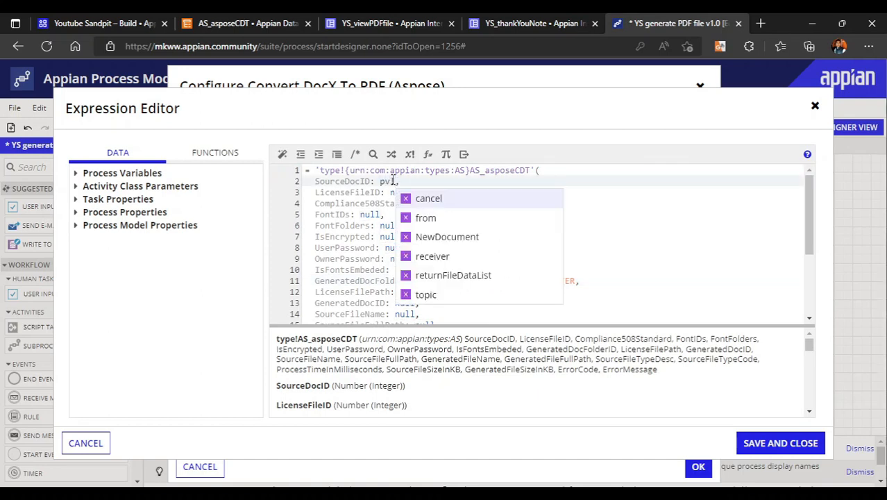
{"action": "left_click", "coordinate": [453, 238]}
{"action": "left_click", "coordinate": [629, 263]}
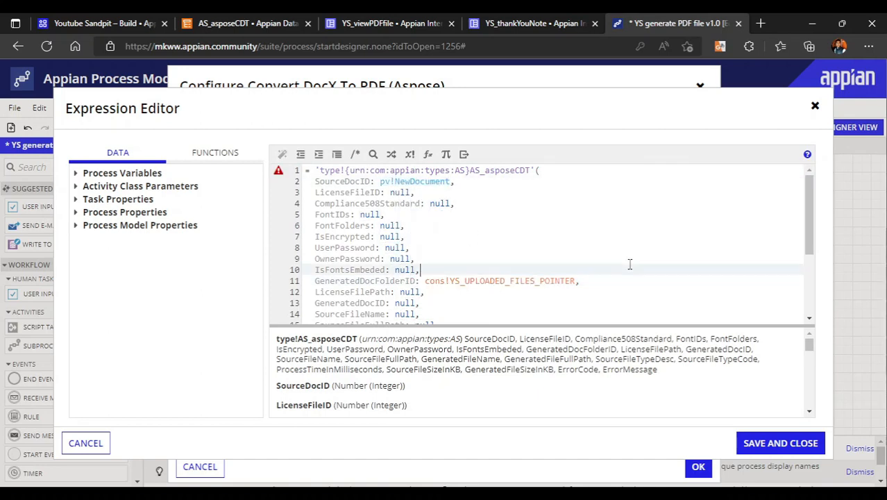
{"action": "left_click", "coordinate": [791, 443]}
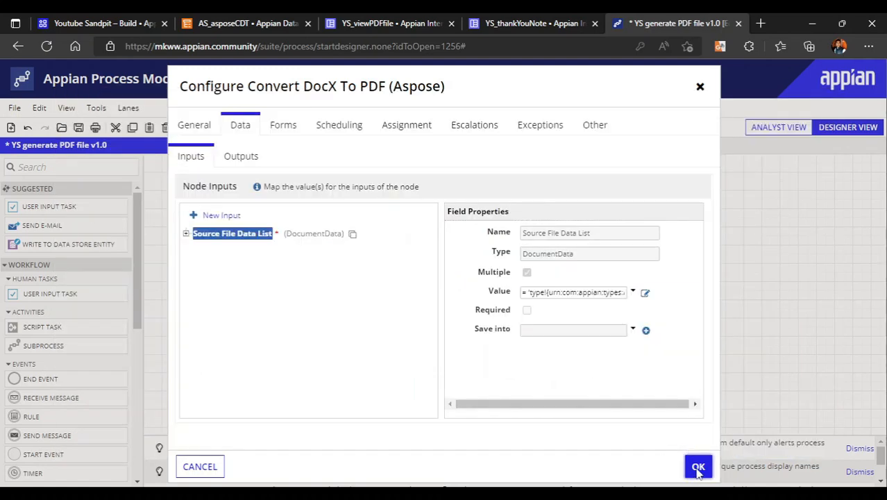
{"action": "left_click", "coordinate": [698, 467]}
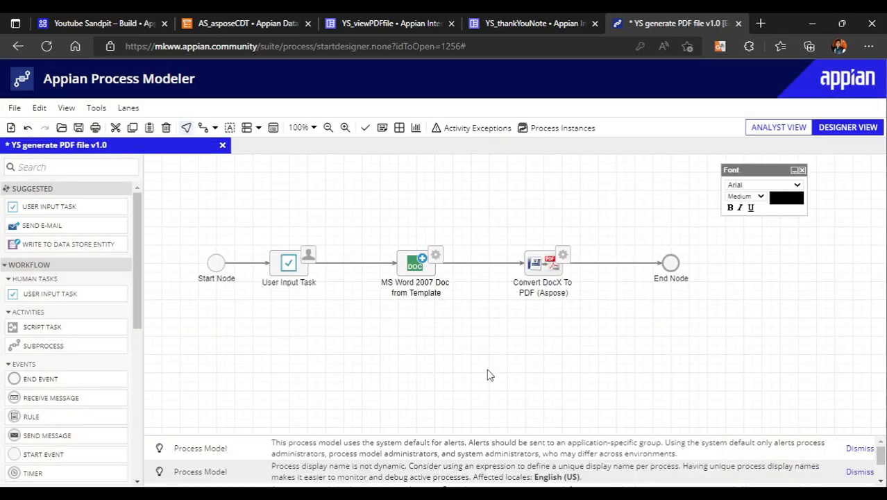
Widen the gap before the End Node and insert a User Input Task after the Convert DocX To PDF (Aspose) node
{"action": "left_click_drag", "start_coordinate": [670, 262], "coordinate": [743, 262]}
{"action": "left_click_drag", "start_coordinate": [555, 266], "coordinate": [537, 265]}
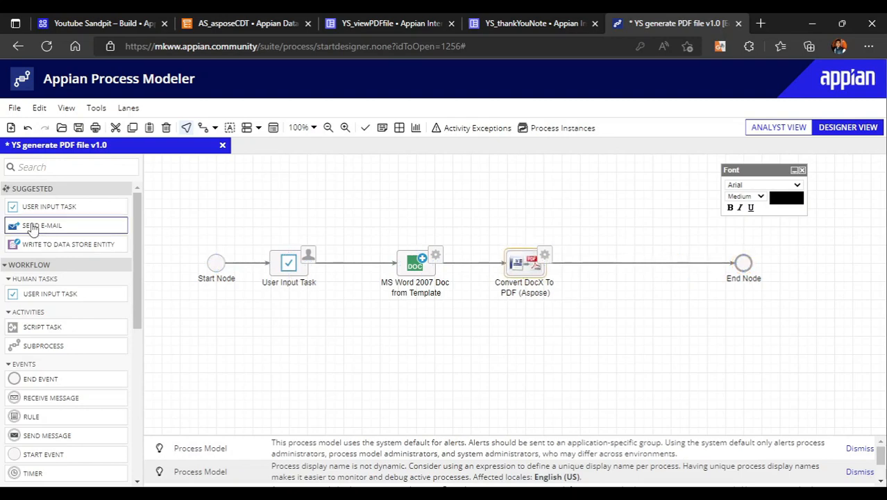
{"action": "left_click_drag", "start_coordinate": [23, 212], "coordinate": [628, 265]}
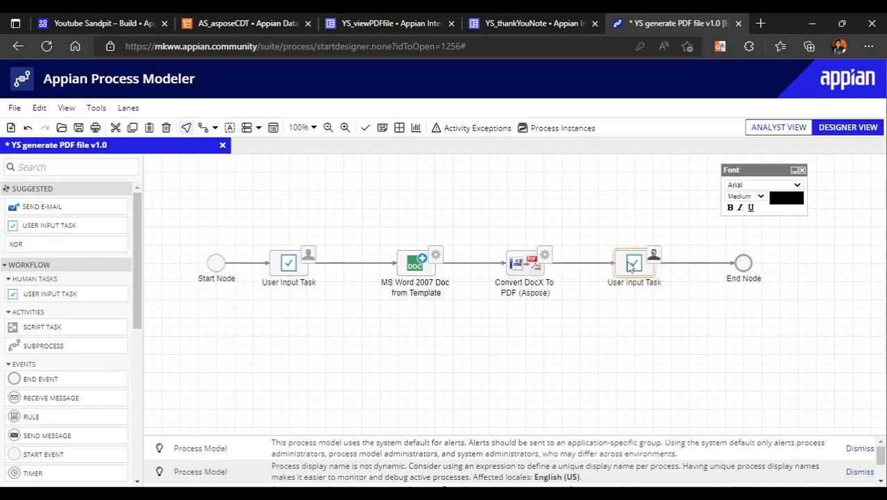
Rename the first user input task as Fill Information and the second one as View File
{"action": "double_click", "coordinate": [271, 287]}
{"action": "type", "text": "F"}
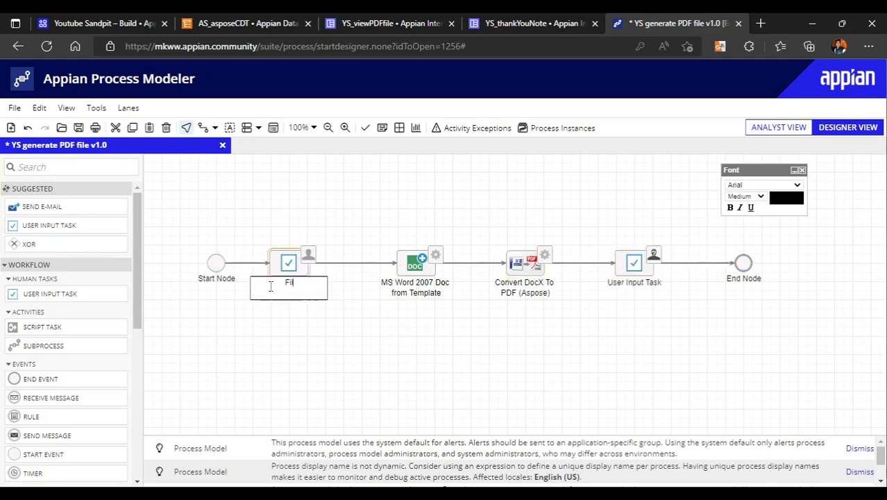
{"action": "type", "text": "ill Information"}
{"action": "double_click", "coordinate": [648, 282]}
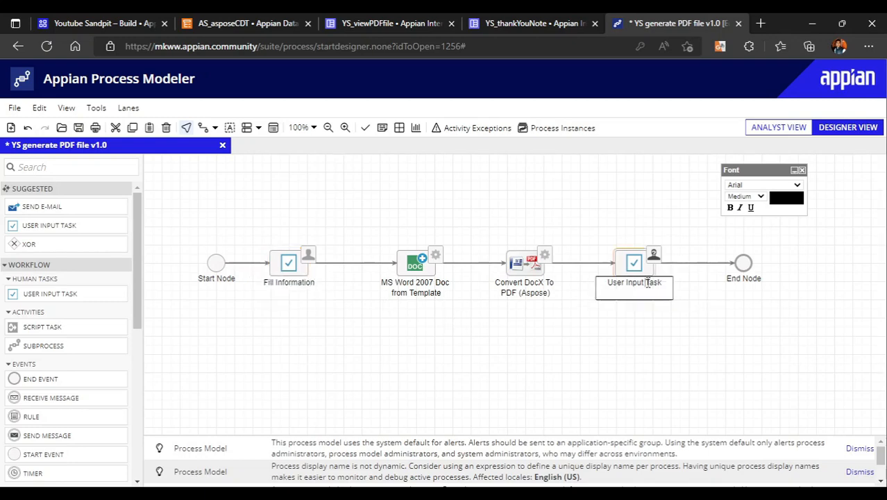
{"action": "type", "text": "View F"}
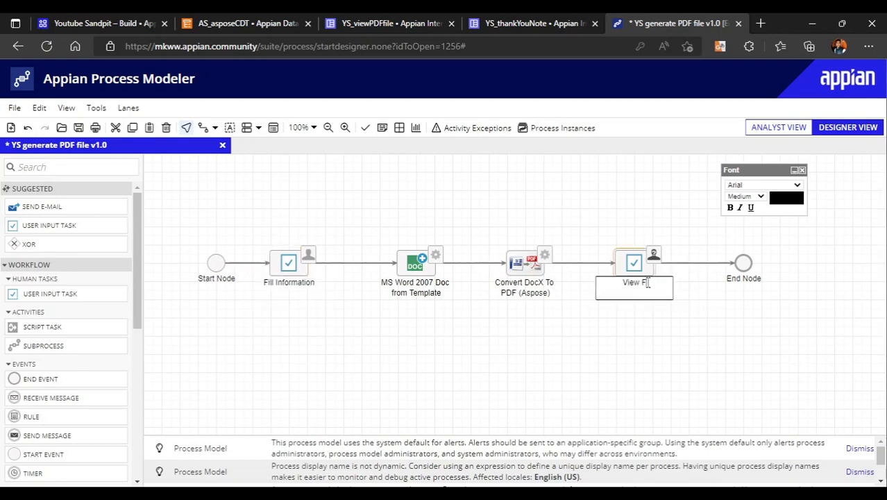
{"action": "type", "text": "ile"}
{"action": "left_click", "coordinate": [563, 347]}
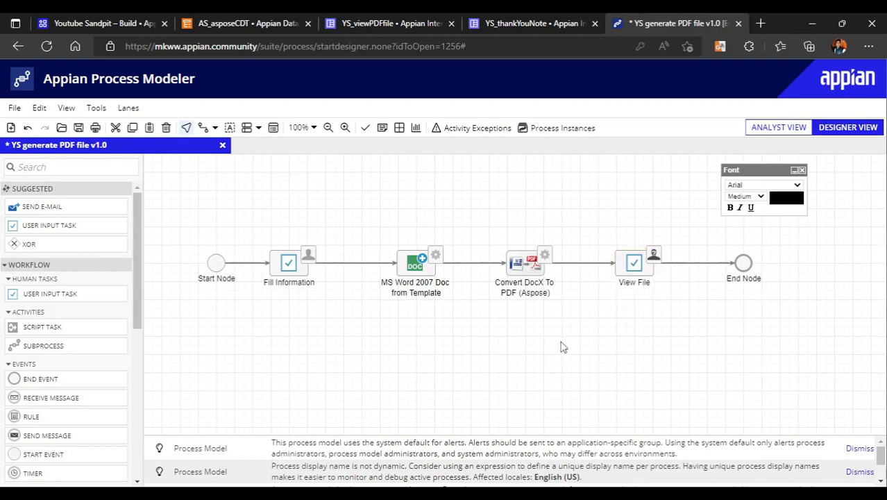
Switch to the YS_viewPDFfile interface and examine its layout and the document viewer field in its expression
{"action": "left_click", "coordinate": [408, 16]}
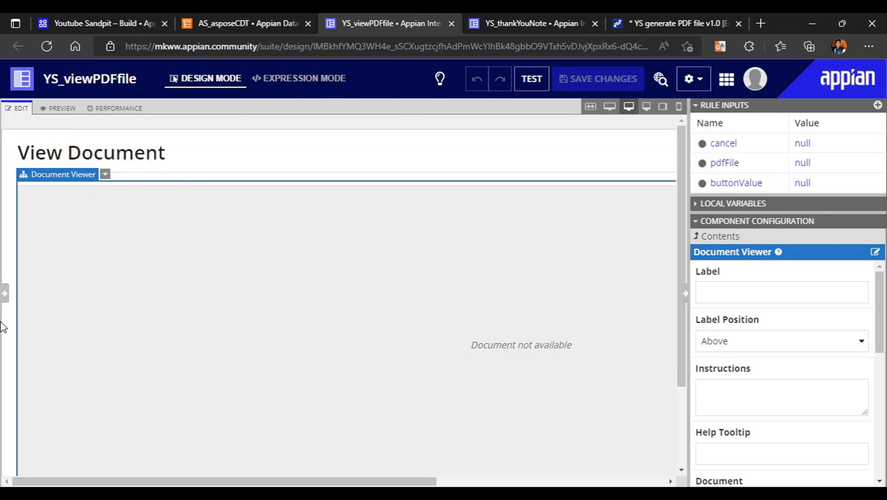
{"action": "left_click", "coordinate": [4, 293]}
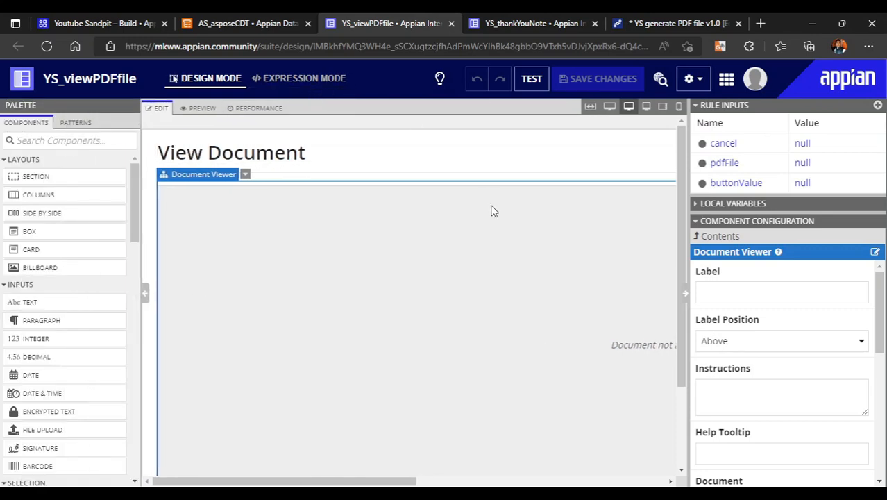
{"action": "scroll", "coordinate": [362, 310], "scroll_direction": "down", "scroll_amount": 2}
{"action": "scroll", "coordinate": [362, 311], "scroll_direction": "up", "scroll_amount": 2}
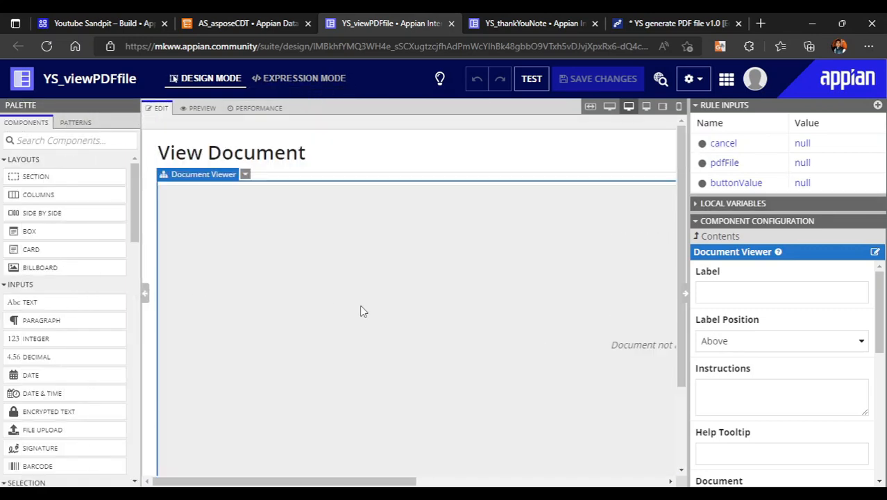
{"action": "left_click", "coordinate": [304, 78]}
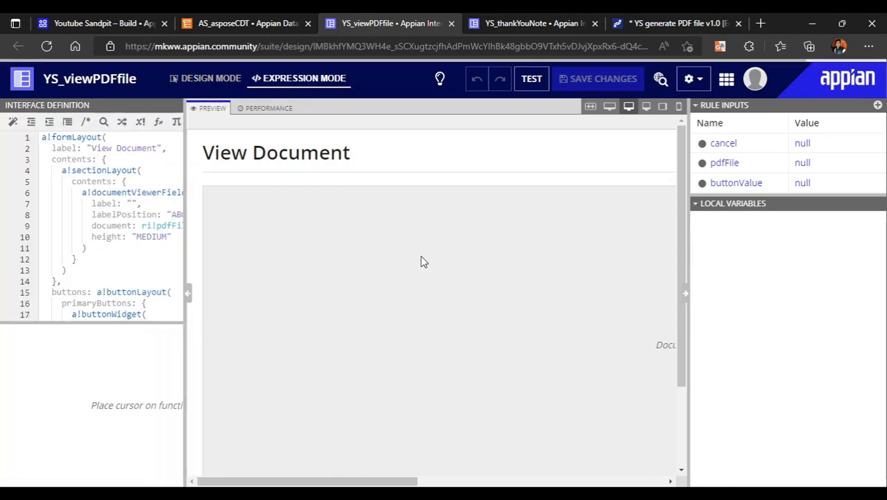
{"action": "left_click", "coordinate": [269, 258]}
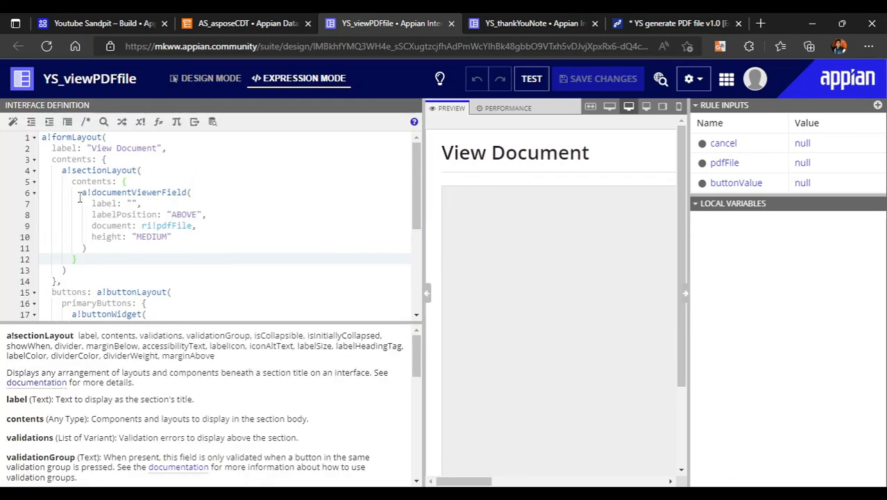
Examine the document viewer field's ri!pdfFile reference and the definition of the pdfFile rule input
{"action": "left_click_drag", "start_coordinate": [80, 198], "coordinate": [193, 197]}
{"action": "left_click", "coordinate": [214, 238]}
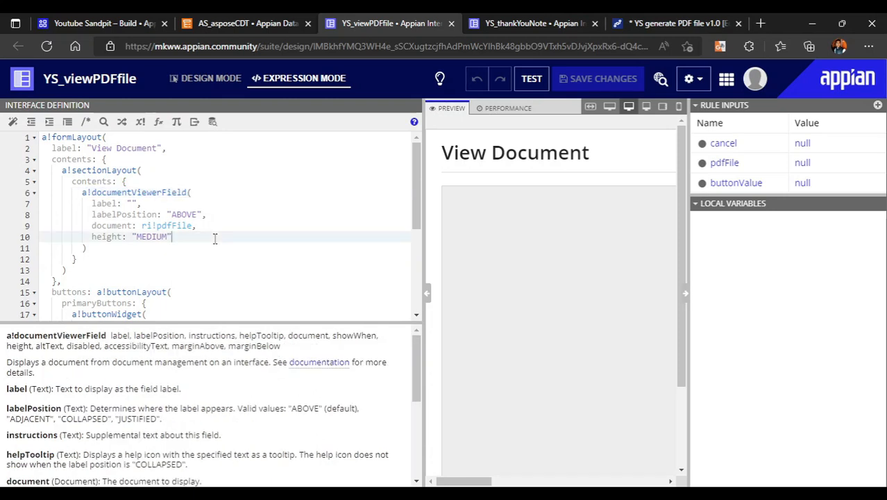
{"action": "scroll", "coordinate": [214, 238], "scroll_direction": "down", "scroll_amount": 2}
{"action": "scroll", "coordinate": [182, 195], "scroll_direction": "up", "scroll_amount": 1}
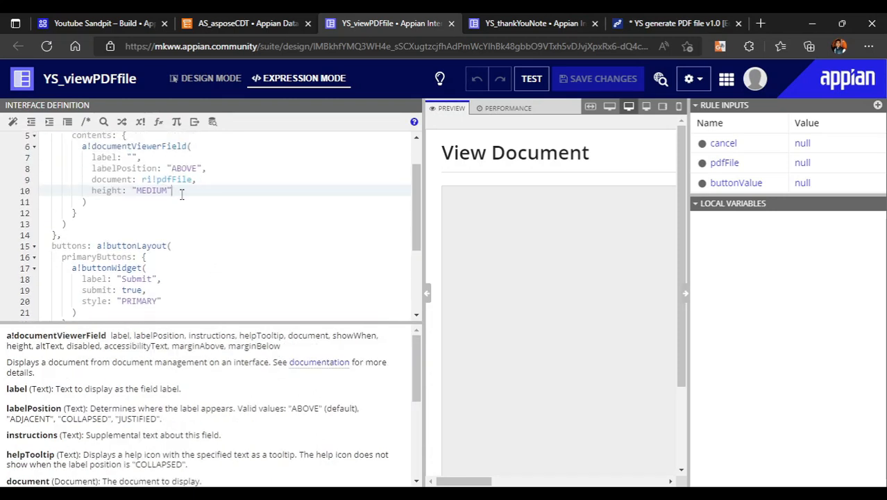
{"action": "left_click_drag", "start_coordinate": [139, 179], "coordinate": [199, 179]}
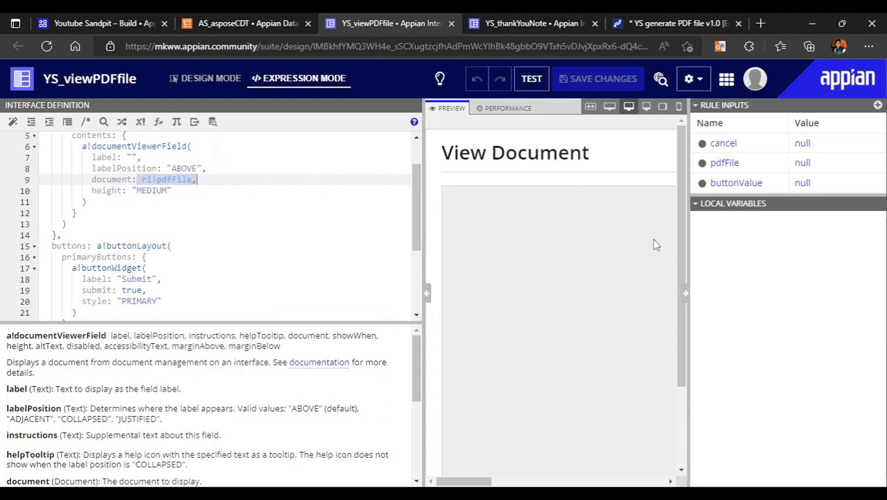
{"action": "left_click", "coordinate": [729, 163]}
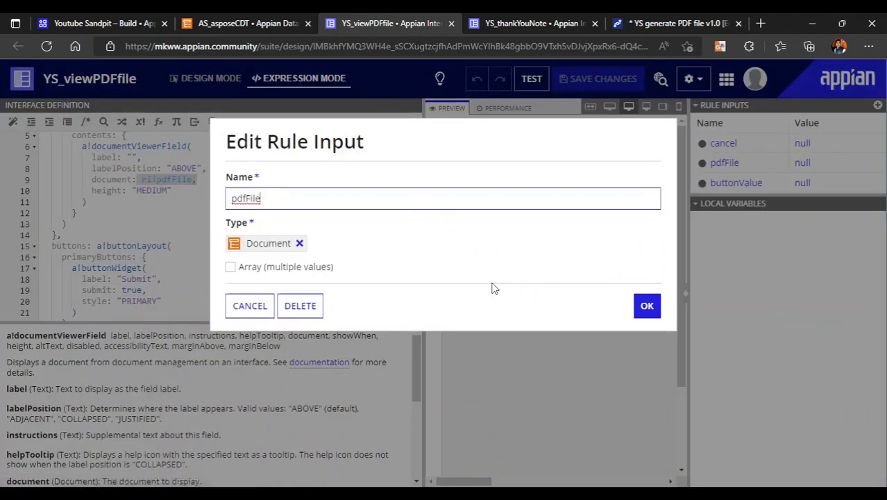
{"action": "left_click", "coordinate": [249, 311]}
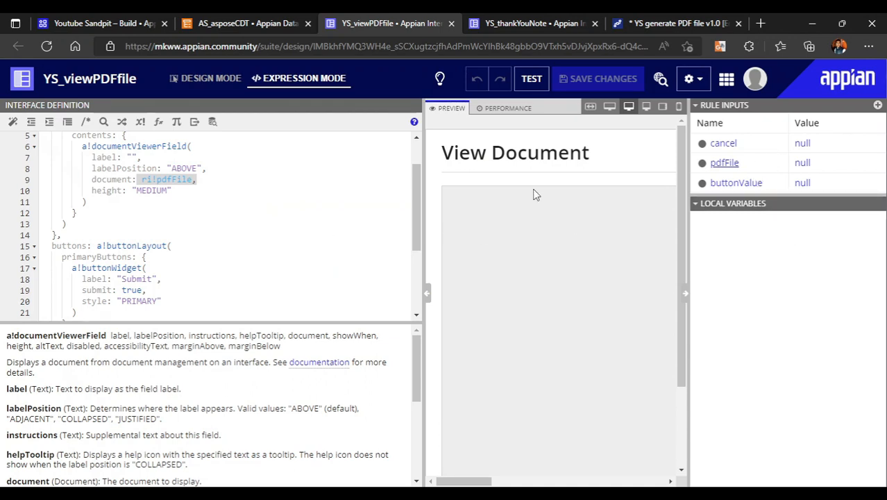
Examine the Back button in the preview and its definition under secondaryButtons in the interface expression
{"action": "scroll", "coordinate": [590, 340], "scroll_direction": "down", "scroll_amount": 2}
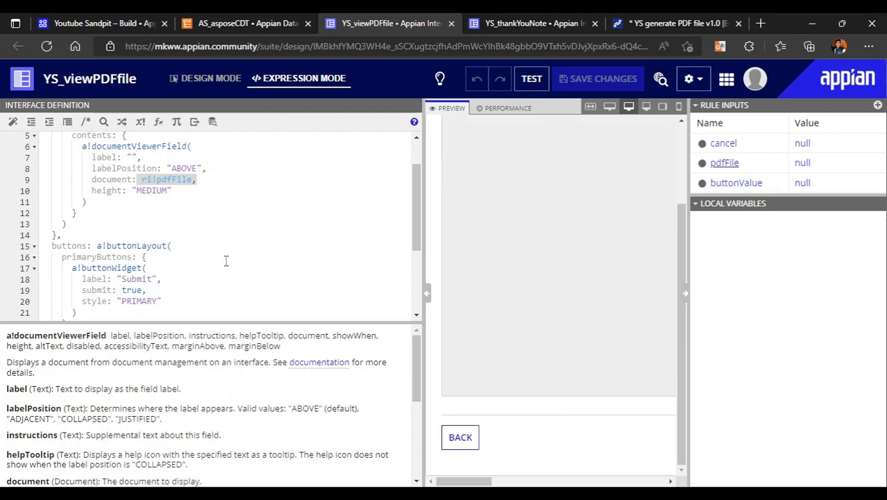
{"action": "scroll", "coordinate": [226, 261], "scroll_direction": "down", "scroll_amount": 4}
{"action": "left_click", "coordinate": [63, 226]}
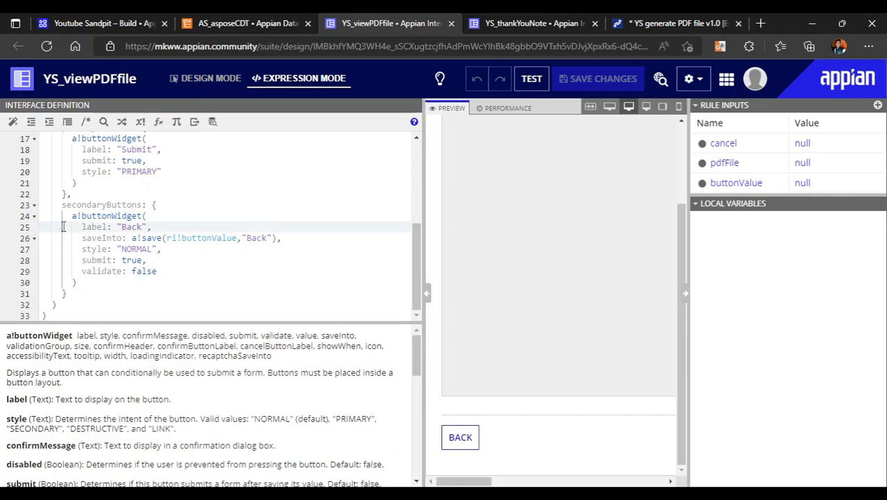
{"action": "left_click_drag", "start_coordinate": [61, 205], "coordinate": [211, 274]}
{"action": "left_click", "coordinate": [211, 274]}
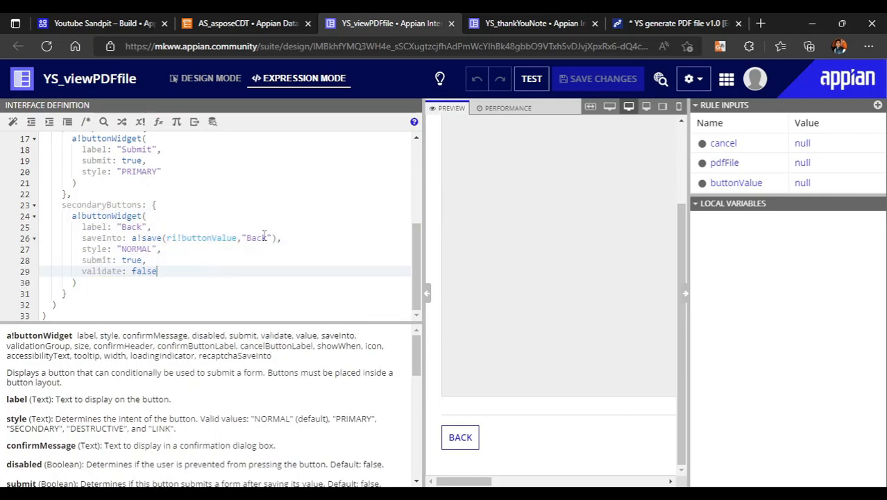
{"action": "left_click", "coordinate": [149, 227]}
{"action": "scroll", "coordinate": [149, 229], "scroll_direction": "up", "scroll_amount": 5}
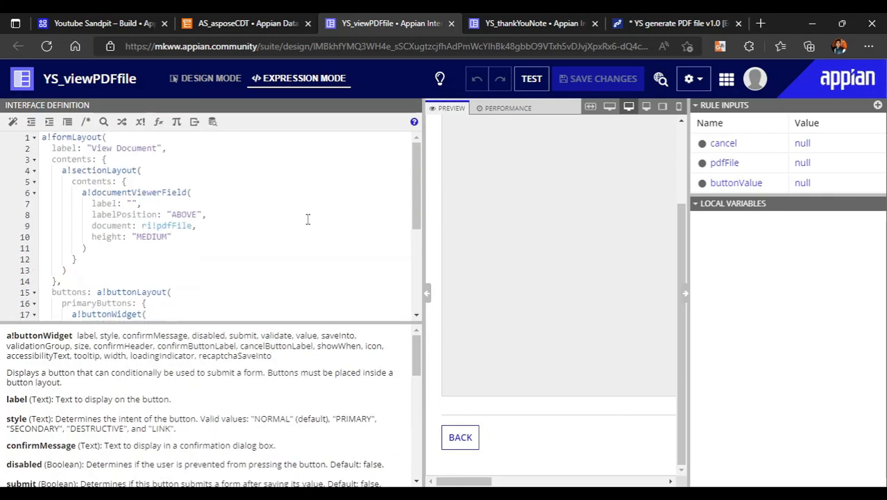
Return to the YS generate PDF file process model and assign the YS_viewPDFfile interface to the View File task's form, creating its node inputs
{"action": "left_click", "coordinate": [693, 21]}
{"action": "right_click", "coordinate": [636, 273]}
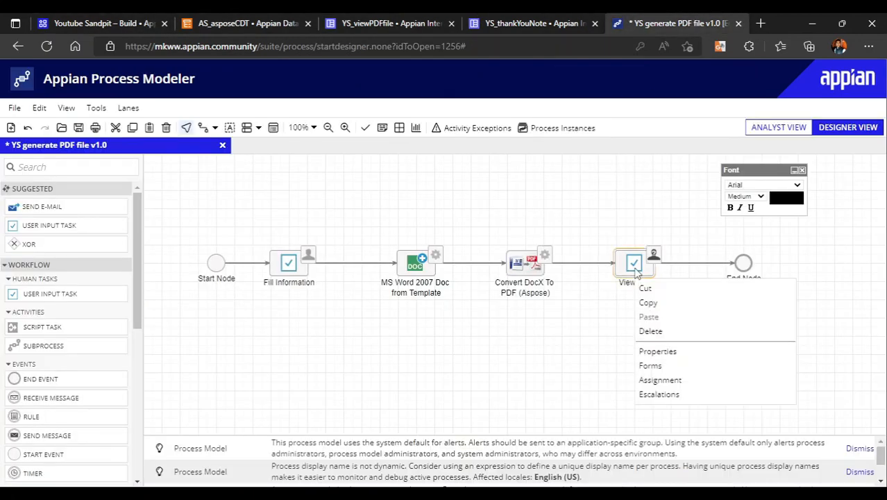
{"action": "left_click", "coordinate": [667, 365]}
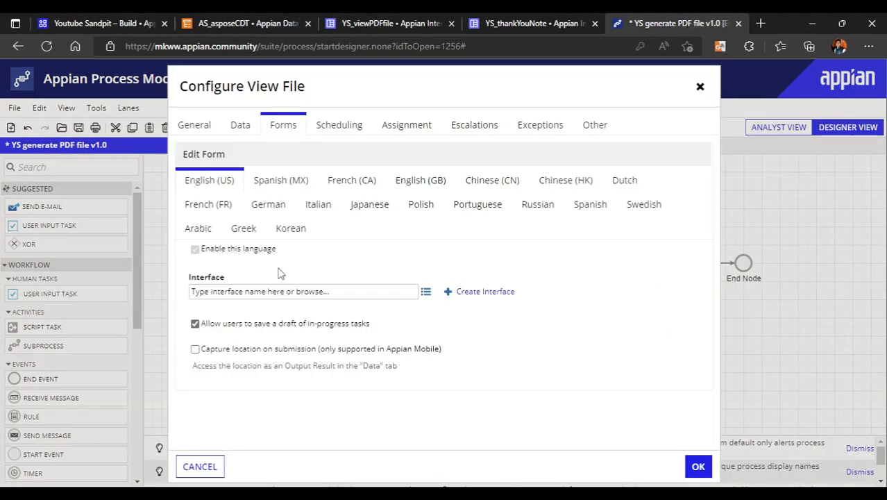
{"action": "left_click", "coordinate": [244, 290]}
{"action": "type", "text": "ys"}
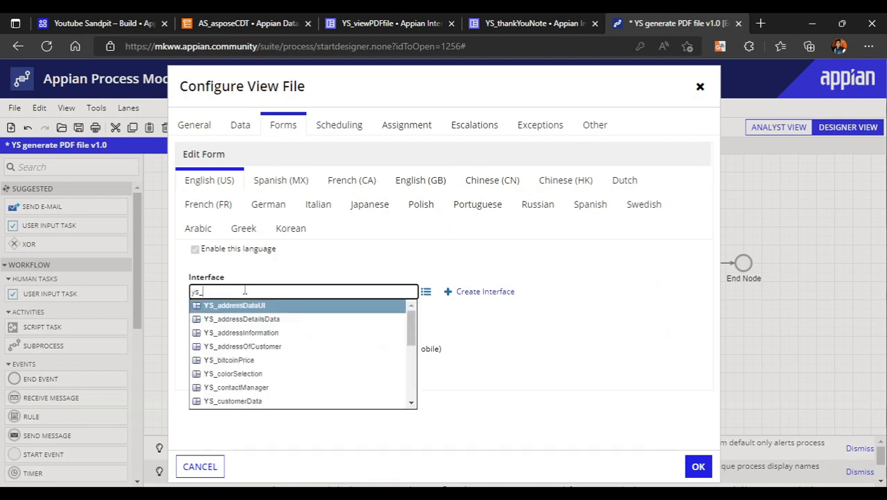
{"action": "type", "text": "_view"}
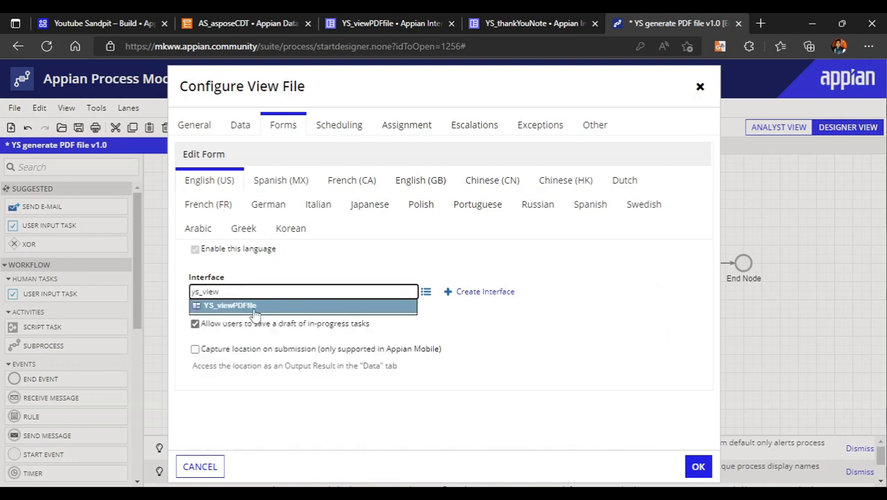
{"action": "left_click", "coordinate": [250, 306]}
{"action": "left_click", "coordinate": [560, 324]}
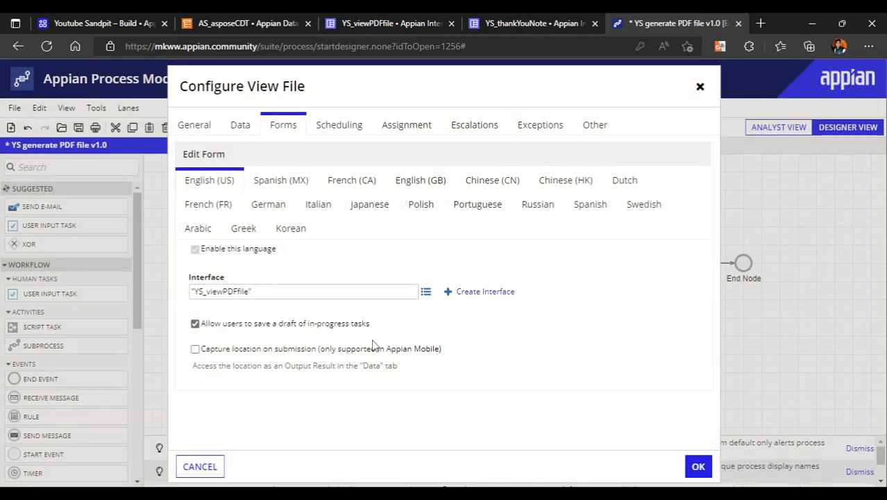
{"action": "scroll", "coordinate": [444, 333], "scroll_direction": "down", "scroll_amount": 2}
{"action": "scroll", "coordinate": [410, 278], "scroll_direction": "up", "scroll_amount": 2}
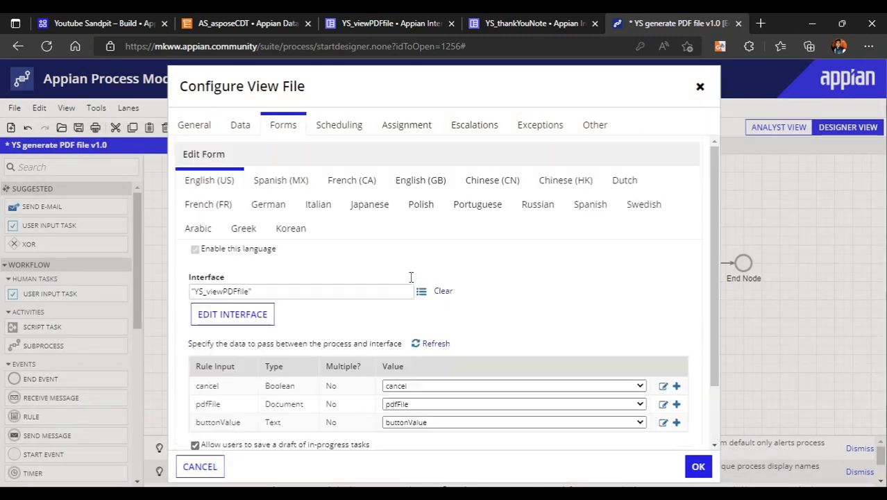
Set the View File task's cancel input value to pv!cancel and save it into the cancel process variable
{"action": "left_click", "coordinate": [240, 124]}
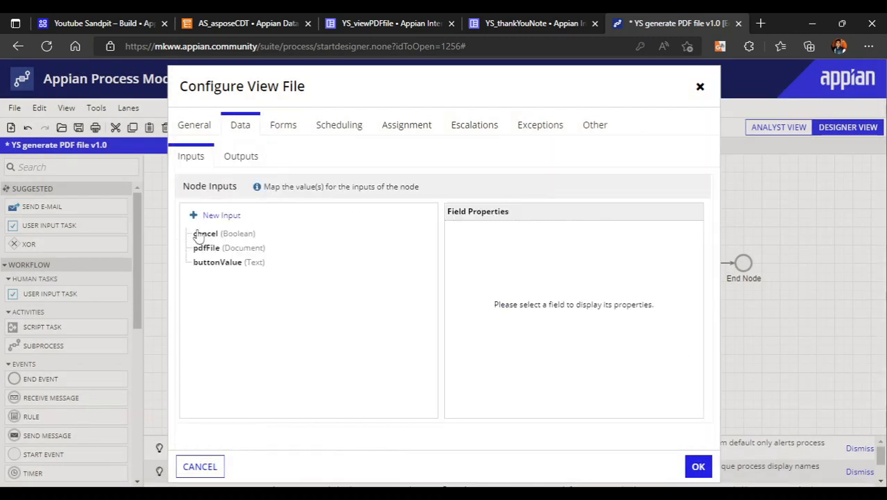
{"action": "left_click", "coordinate": [205, 233]}
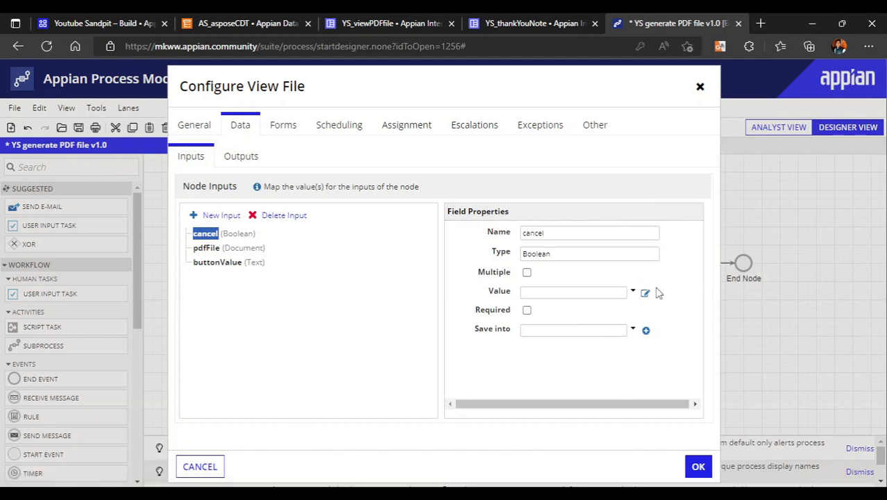
{"action": "left_click", "coordinate": [631, 292]}
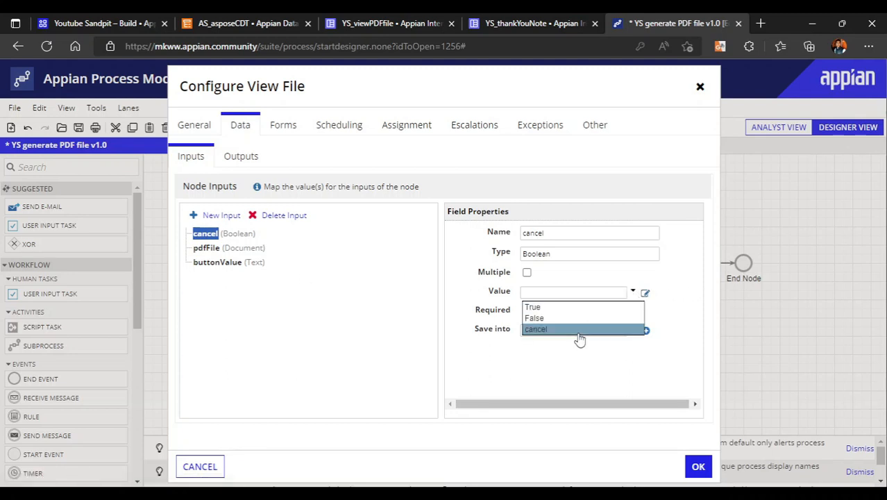
{"action": "left_click", "coordinate": [638, 329]}
{"action": "left_click", "coordinate": [632, 330]}
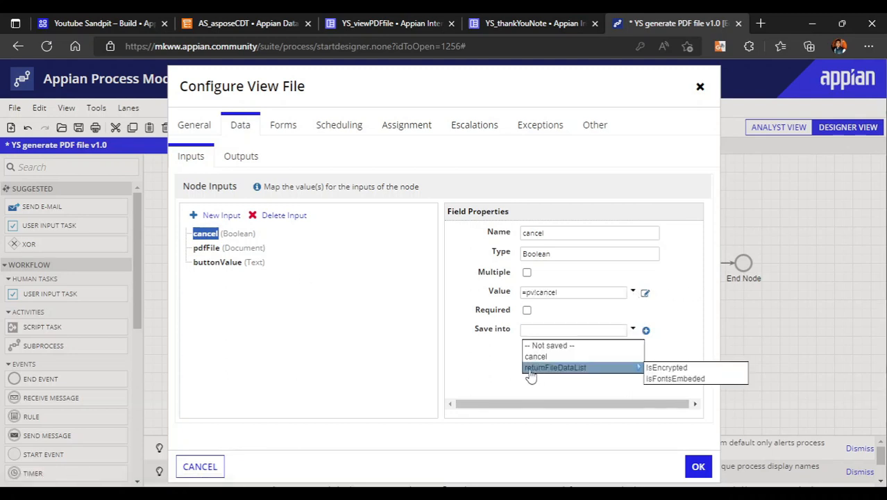
{"action": "left_click", "coordinate": [537, 355]}
Create a Document process variable named pdfFile from the pdfFile node input and save the input into it
{"action": "left_click", "coordinate": [205, 249]}
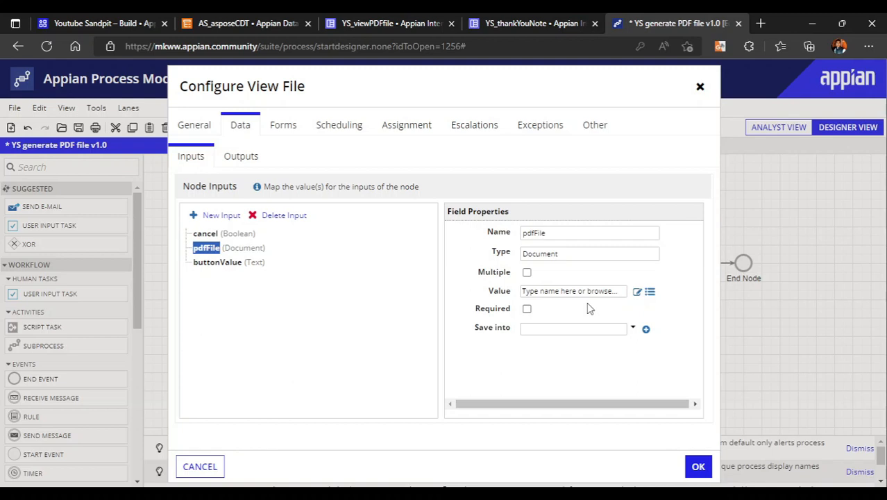
{"action": "left_click", "coordinate": [631, 328]}
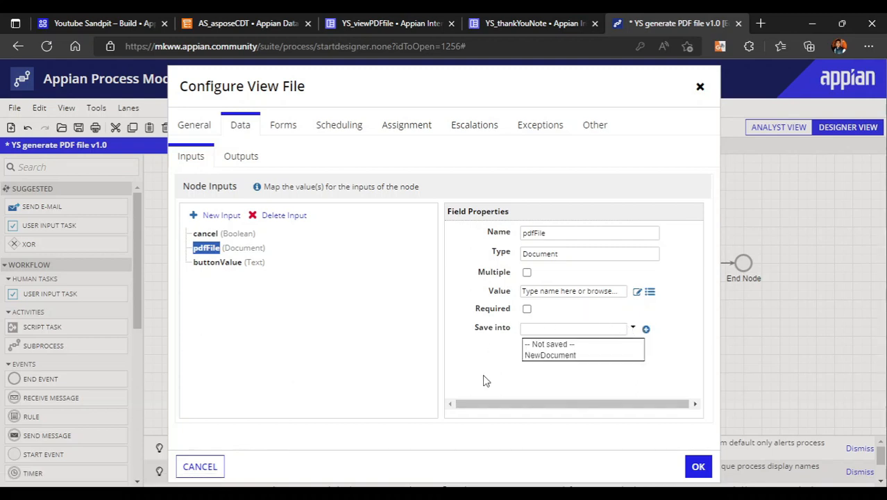
{"action": "left_click", "coordinate": [486, 380]}
{"action": "left_click", "coordinate": [645, 329]}
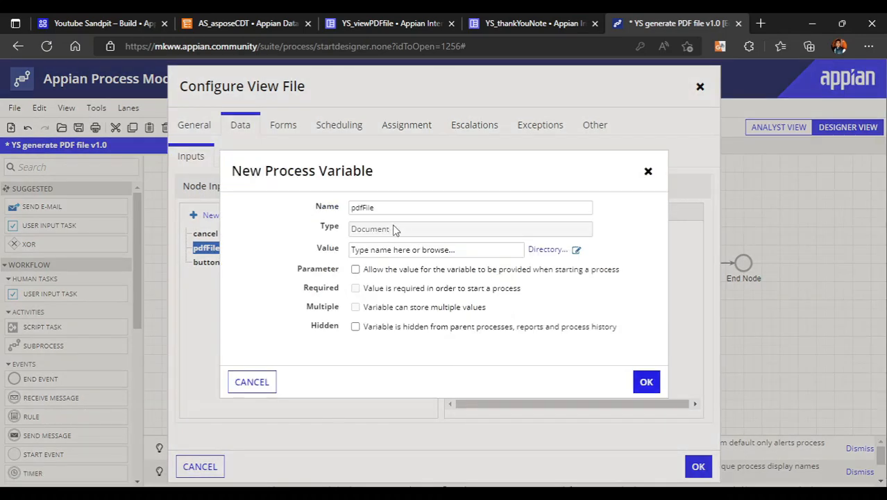
{"action": "left_click", "coordinate": [645, 381]}
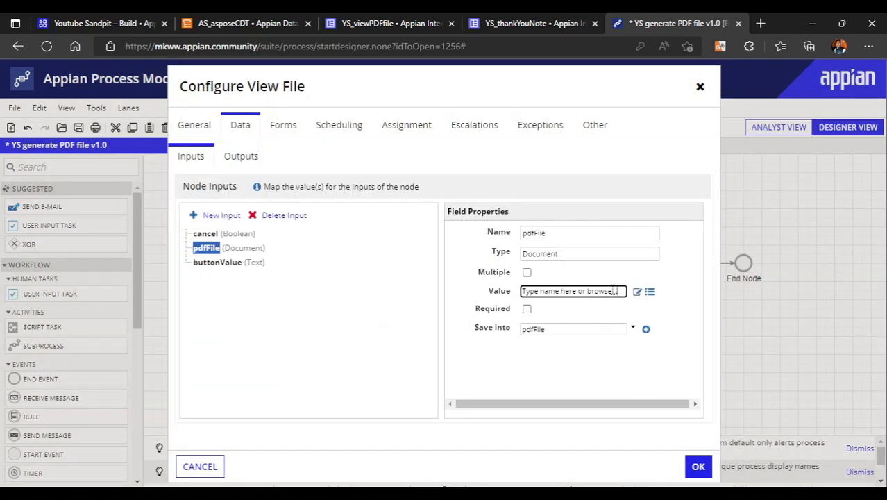
{"action": "left_click", "coordinate": [547, 292]}
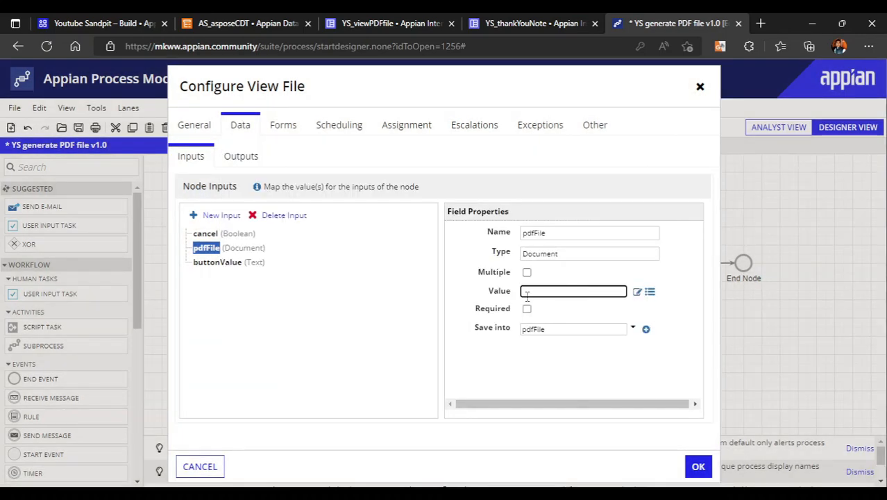
Create a Text process variable buttonValue for the buttonValue input, use it as the input's value, and save the View File configuration
{"action": "left_click", "coordinate": [217, 262]}
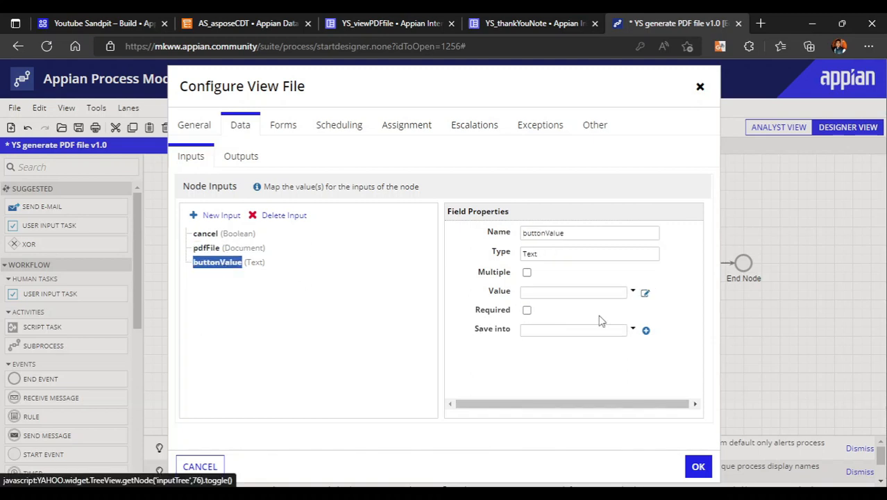
{"action": "left_click", "coordinate": [633, 292]}
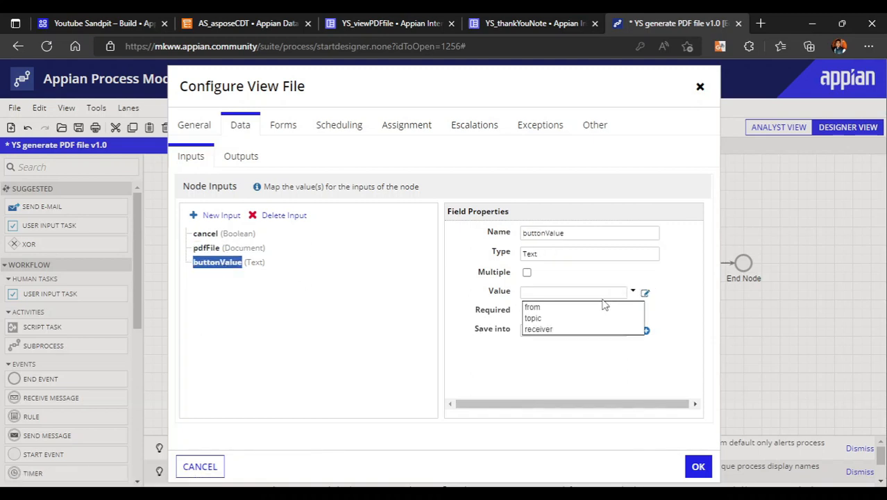
{"action": "left_click", "coordinate": [646, 331]}
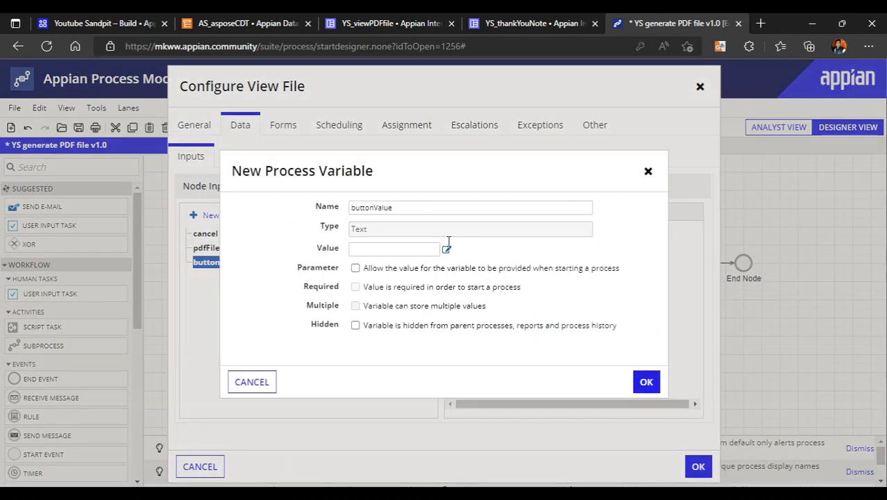
{"action": "left_click", "coordinate": [644, 381]}
{"action": "left_click", "coordinate": [633, 292]}
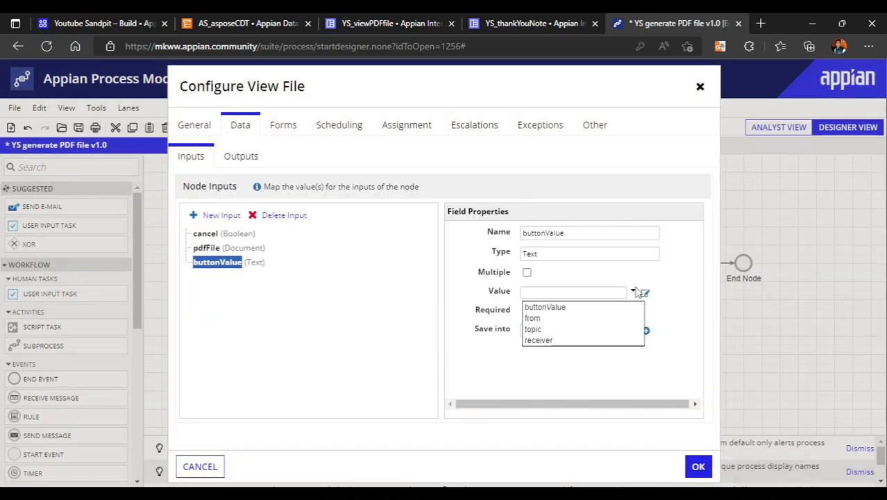
{"action": "left_click", "coordinate": [585, 308]}
{"action": "left_click", "coordinate": [698, 465]}
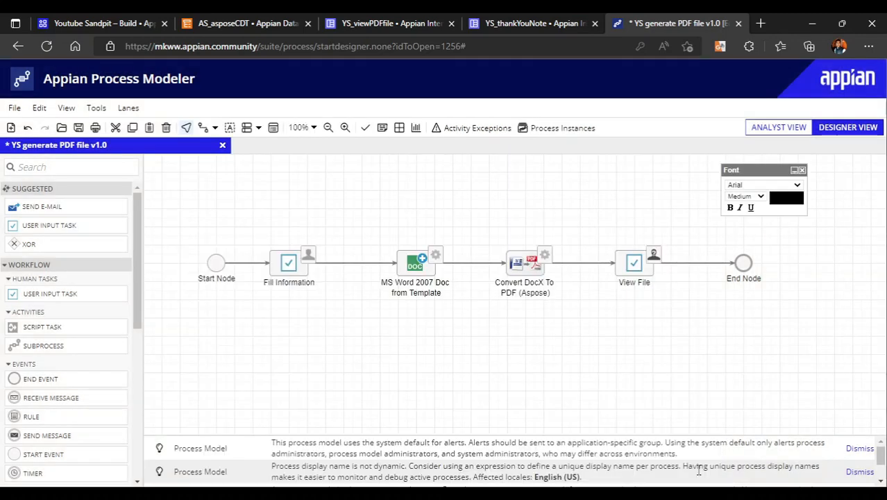
Insert an XOR gateway between View File and End Node and name it back?
{"action": "left_click_drag", "start_coordinate": [29, 244], "coordinate": [706, 264]}
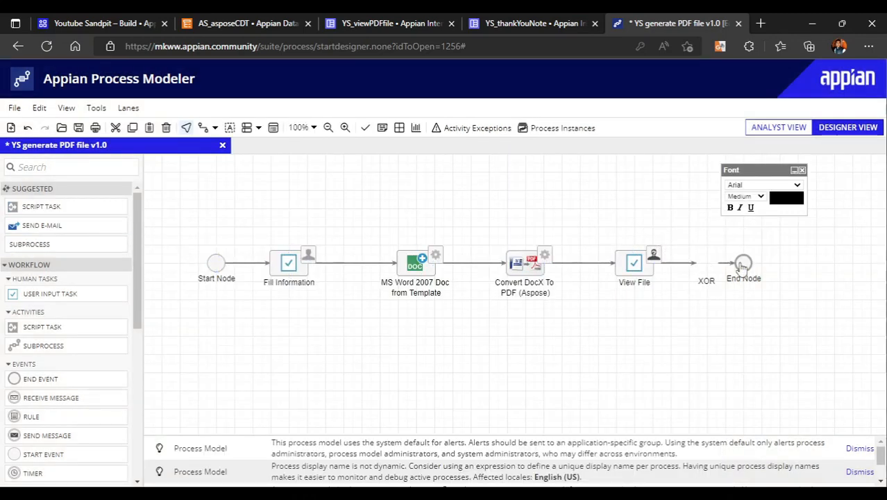
{"action": "left_click", "coordinate": [705, 281]}
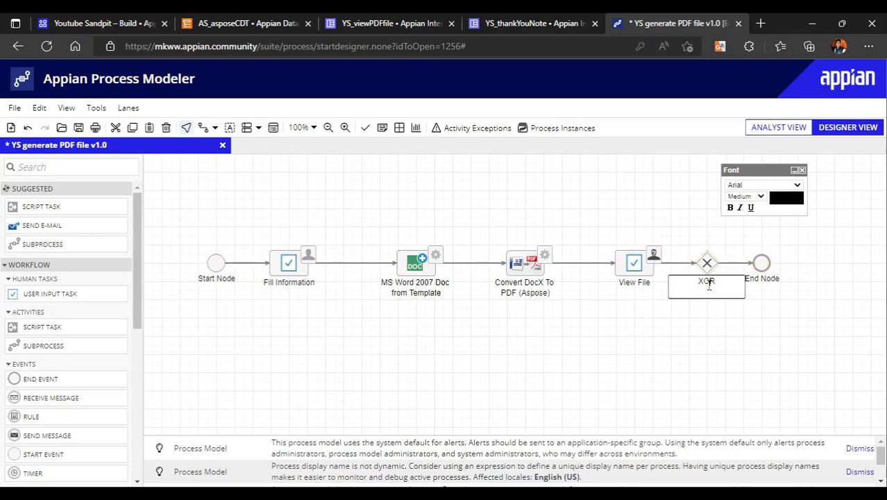
{"action": "type", "text": "ba"}
{"action": "type", "text": "ck>"}
{"action": "key", "text": "BackSpace"}
{"action": "type", "text": "?"}
{"action": "left_click", "coordinate": [732, 330]}
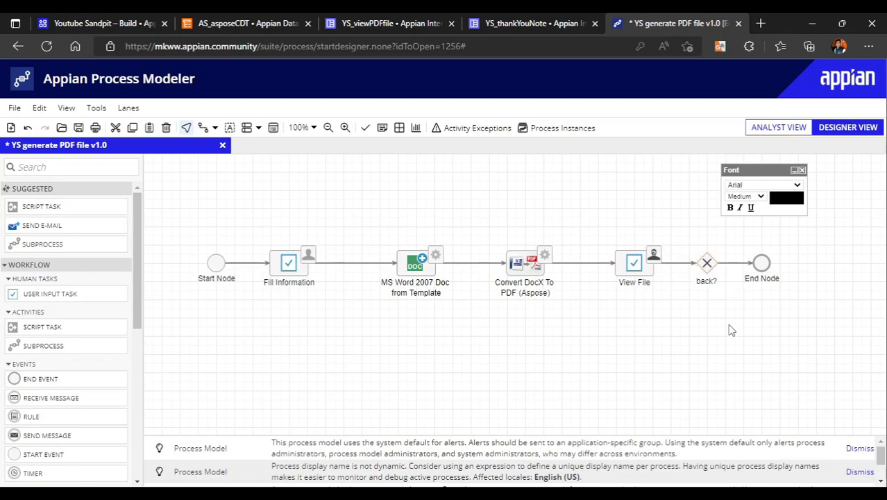
Collapse the Font palette and move it off the canvas, and connect the back? gateway to the Fill Information task
{"action": "left_click", "coordinate": [794, 170]}
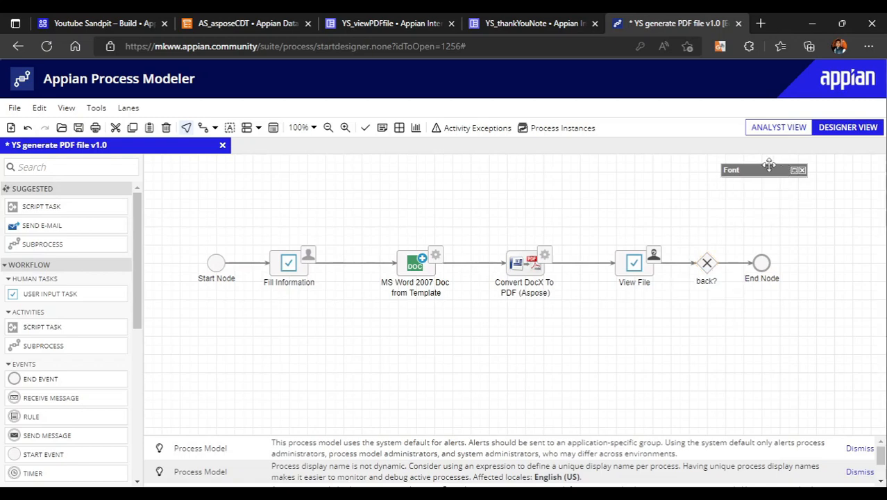
{"action": "left_click_drag", "start_coordinate": [769, 166], "coordinate": [798, 132]}
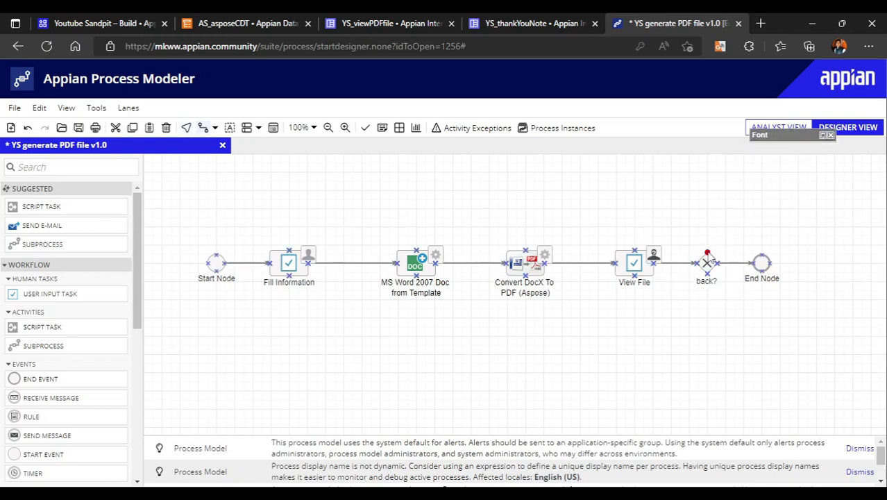
{"action": "left_click_drag", "start_coordinate": [710, 256], "coordinate": [291, 257]}
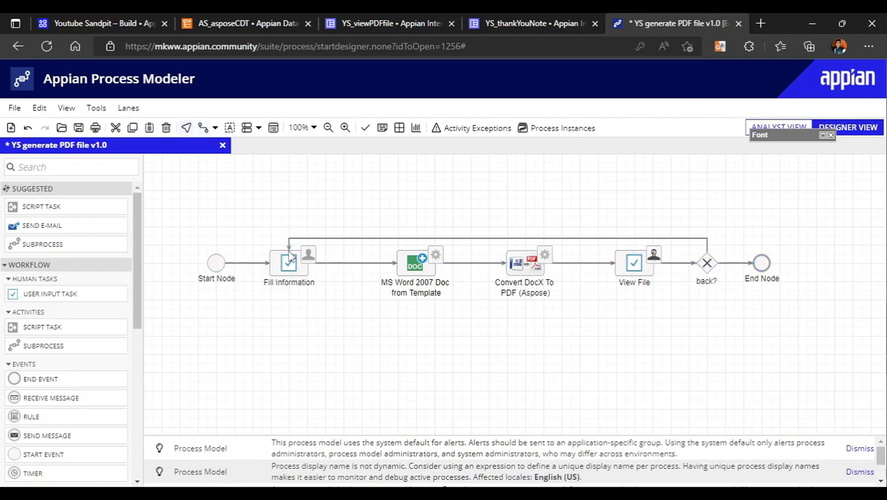
Enable activity chaining on the flow from Start Node to Fill Information and hide the recommendations below the diagram
{"action": "right_click", "coordinate": [244, 263]}
{"action": "left_click", "coordinate": [318, 433]}
{"action": "left_click", "coordinate": [382, 132]}
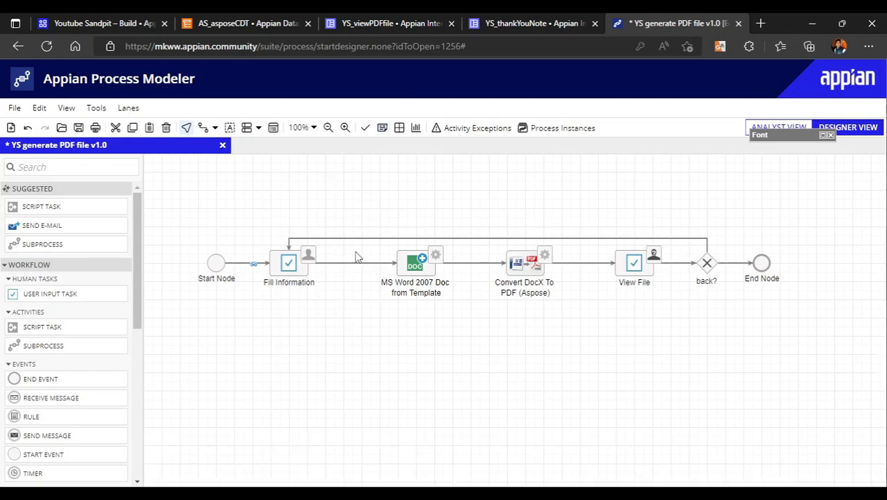
Enable activity chaining on the flow from Fill Information to MS Word 2007 Doc from Template
{"action": "right_click", "coordinate": [353, 270]}
{"action": "left_click", "coordinate": [427, 439]}
{"action": "right_click", "coordinate": [474, 263]}
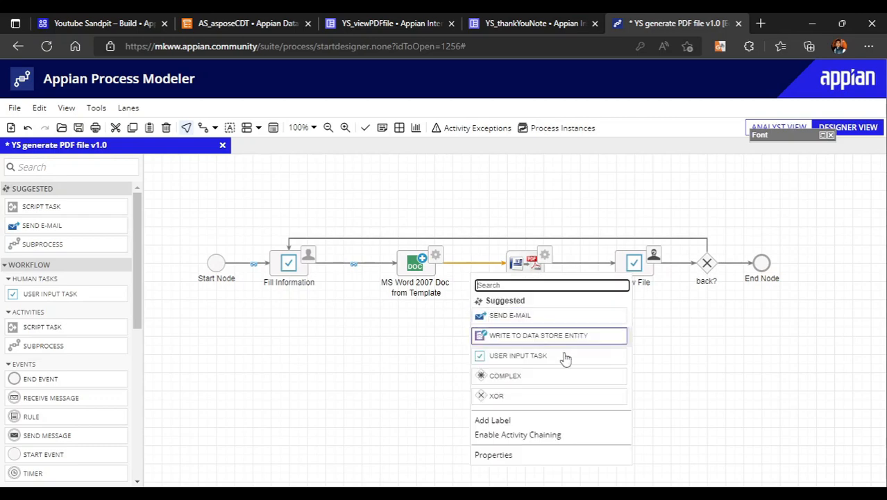
{"action": "left_click", "coordinate": [526, 420]}
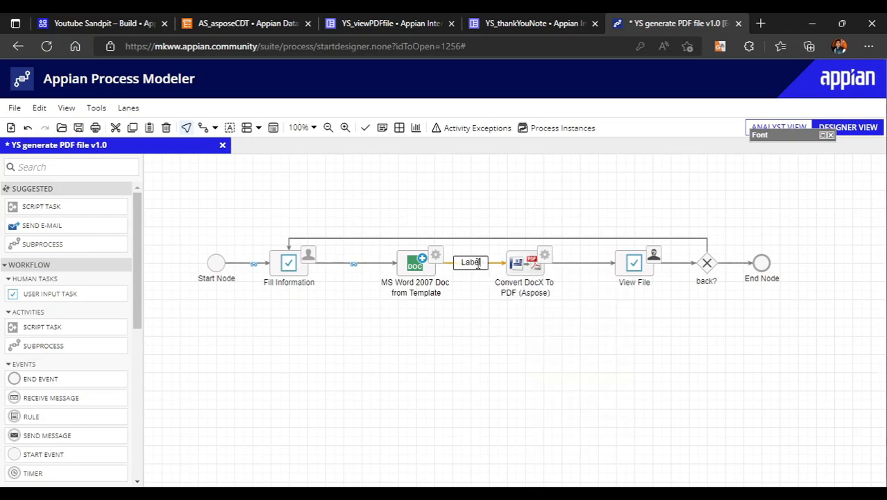
{"action": "key", "text": "BackSpace"}
{"action": "key", "text": "BackSpace"}
{"action": "key", "text": "BackSpace"}
{"action": "key", "text": "BackSpace"}
{"action": "key", "text": "BackSpace"}
{"action": "left_click", "coordinate": [508, 356]}
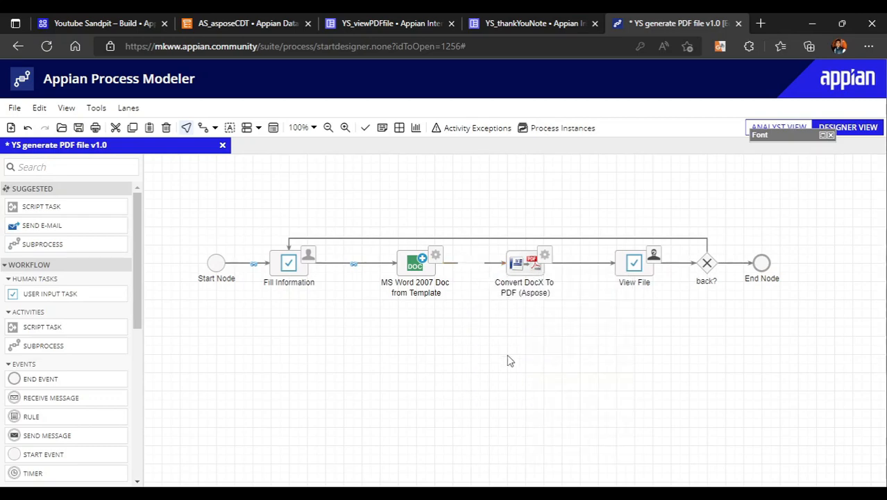
Enable activity chaining on the flows from the Word document node through Convert DocX To PDF, View File and back?, including the return to Fill Information
{"action": "right_click", "coordinate": [501, 268]}
{"action": "left_click", "coordinate": [559, 434]}
{"action": "right_click", "coordinate": [578, 269]}
{"action": "left_click", "coordinate": [670, 435]}
{"action": "right_click", "coordinate": [673, 270]}
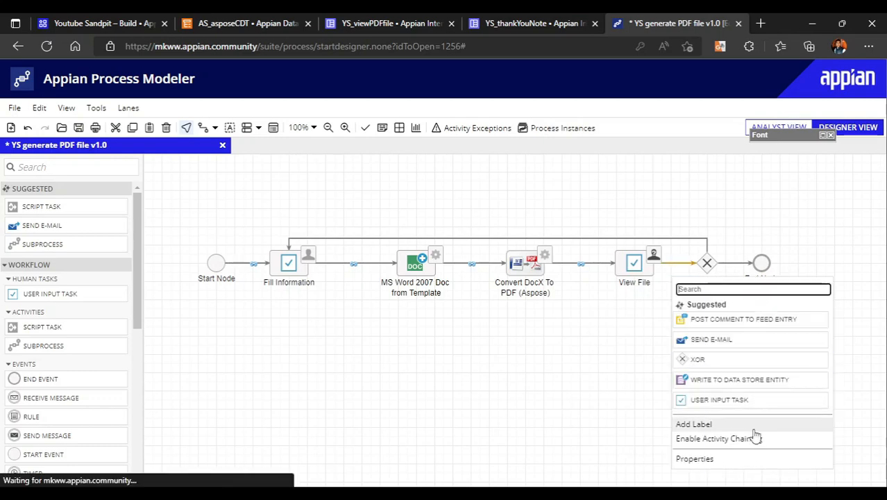
{"action": "left_click", "coordinate": [739, 437]}
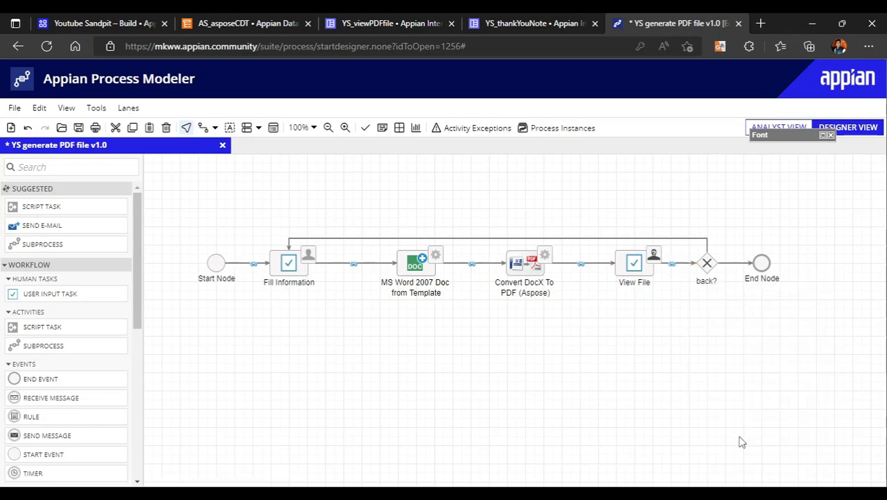
{"action": "right_click", "coordinate": [572, 243]}
{"action": "left_click", "coordinate": [631, 414]}
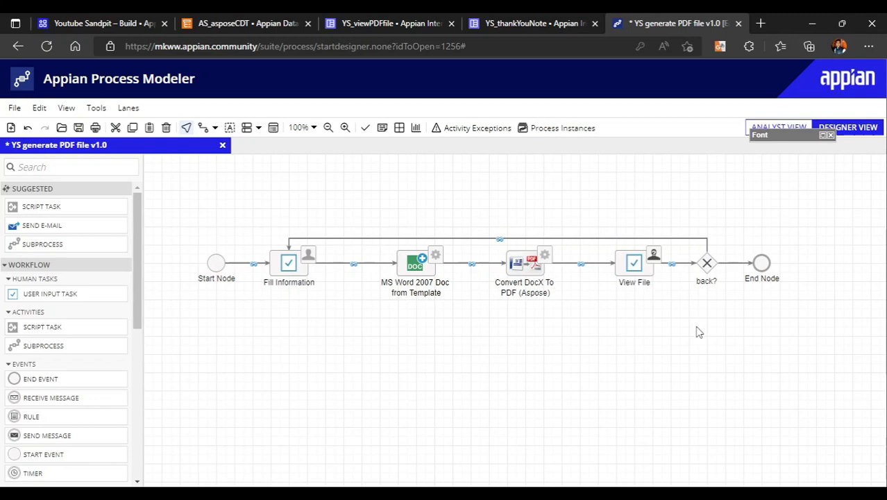
Add the decision condition =pv!buttonValue="Back" to the back? gateway
{"action": "right_click", "coordinate": [708, 267]}
{"action": "left_click", "coordinate": [750, 345]}
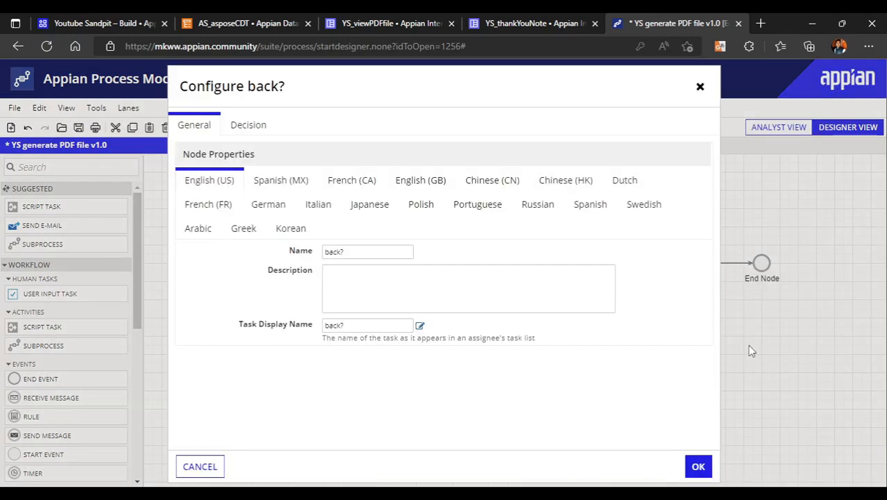
{"action": "left_click", "coordinate": [233, 124]}
{"action": "left_click", "coordinate": [201, 289]}
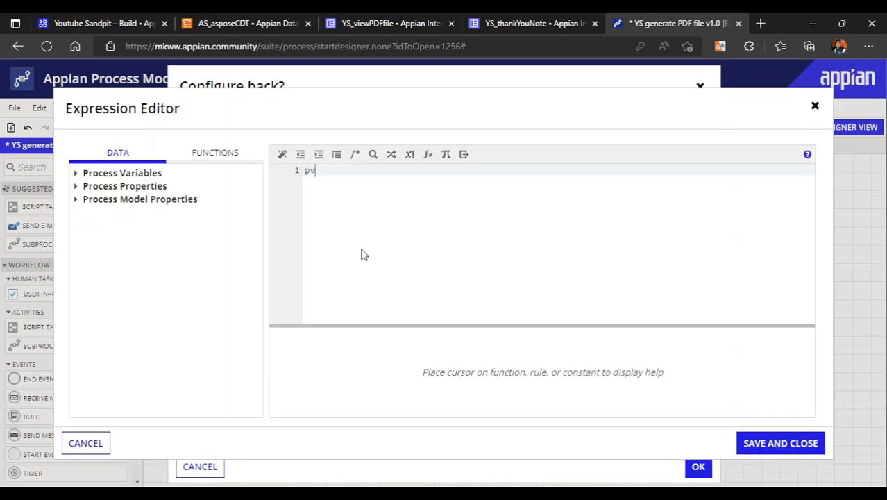
{"action": "type", "text": "!"}
{"action": "left_click", "coordinate": [385, 186]}
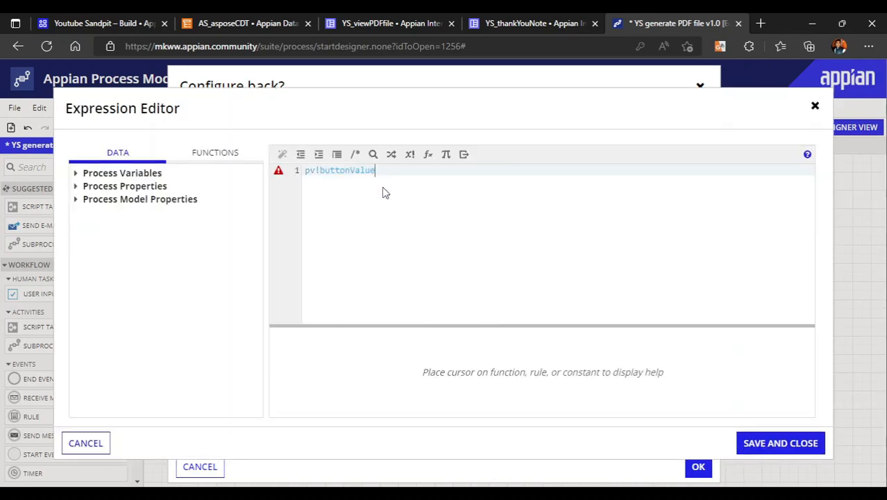
{"action": "type", "text": "=\"Back"}
{"action": "left_click", "coordinate": [776, 444]}
Check the button value in the YS_viewPDFfile interface and route the gateway's condition to Fill Information, otherwise to End Node, saving the configuration
{"action": "left_click", "coordinate": [594, 18]}
{"action": "left_click", "coordinate": [409, 20]}
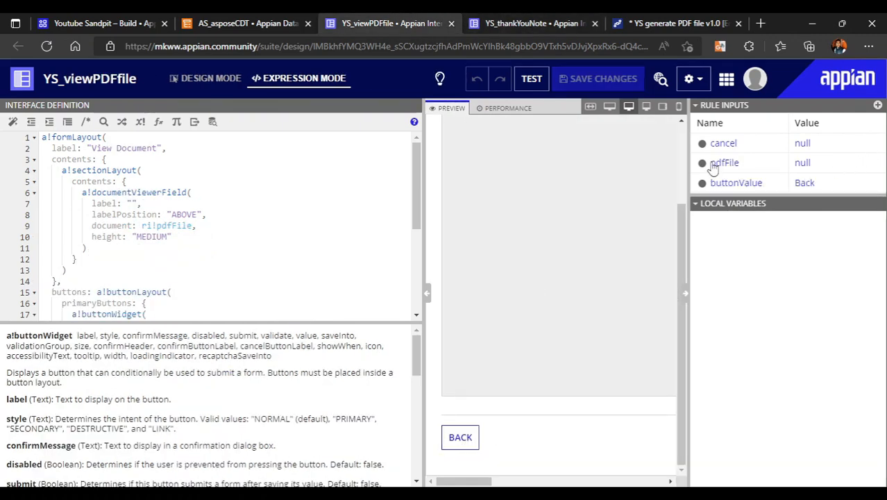
{"action": "left_click", "coordinate": [684, 21]}
{"action": "left_click", "coordinate": [527, 271]}
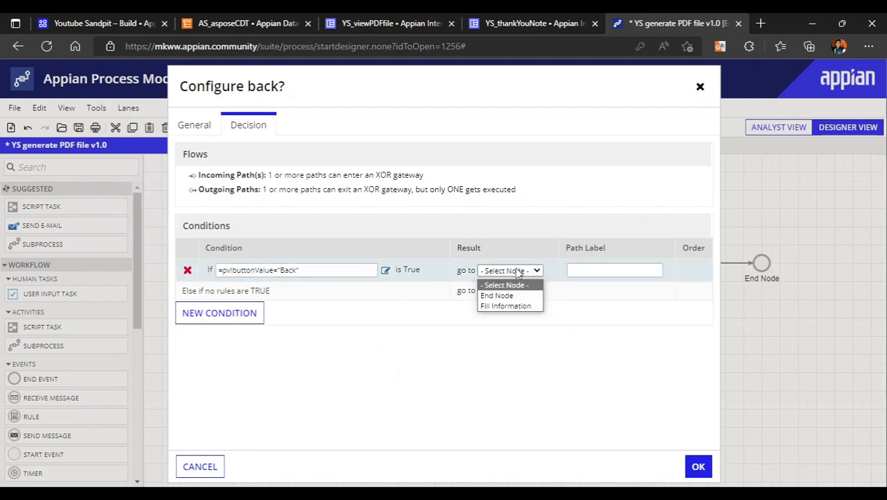
{"action": "left_click", "coordinate": [515, 307]}
{"action": "left_click", "coordinate": [506, 292]}
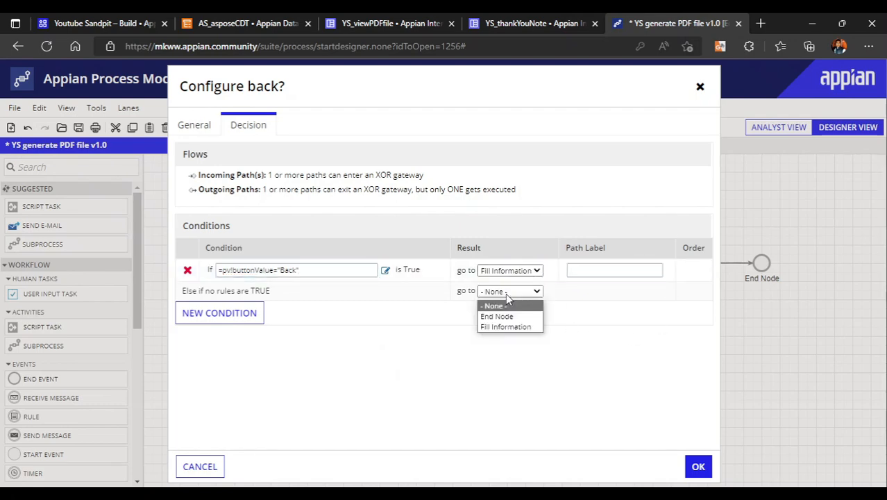
{"action": "left_click", "coordinate": [516, 311]}
{"action": "left_click", "coordinate": [699, 465]}
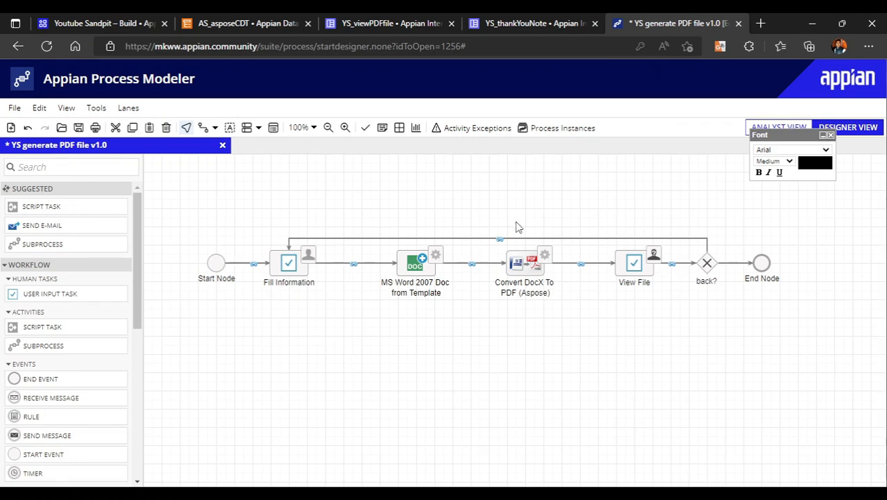
Assign the View File task to the Process Initiator and save its configuration
{"action": "right_click", "coordinate": [627, 276]}
{"action": "left_click", "coordinate": [648, 353]}
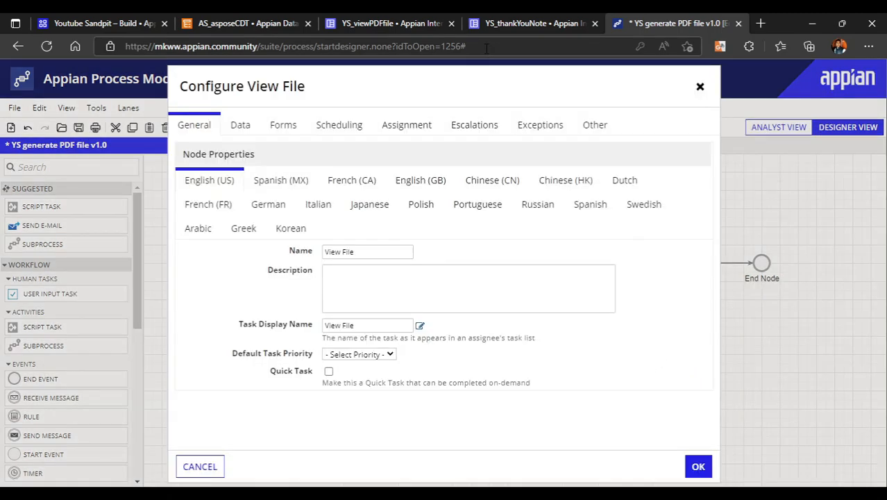
{"action": "left_click", "coordinate": [430, 125]}
{"action": "left_click", "coordinate": [407, 215]}
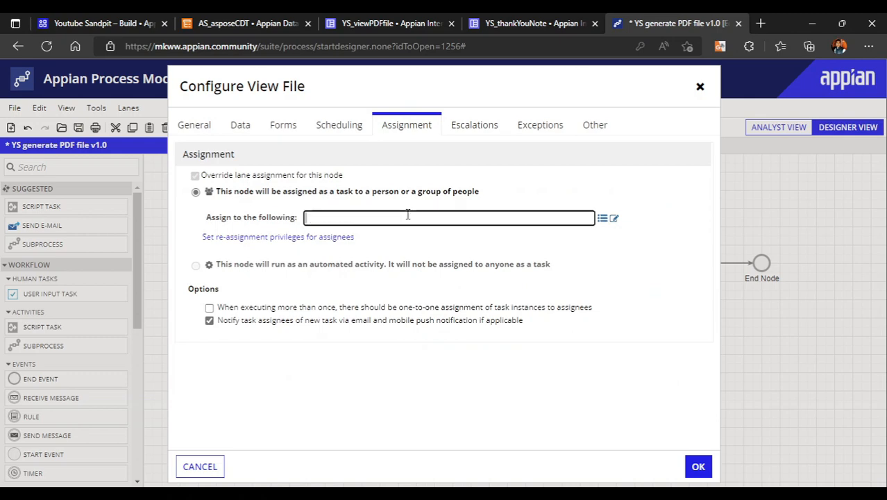
{"action": "type", "text": "ini"}
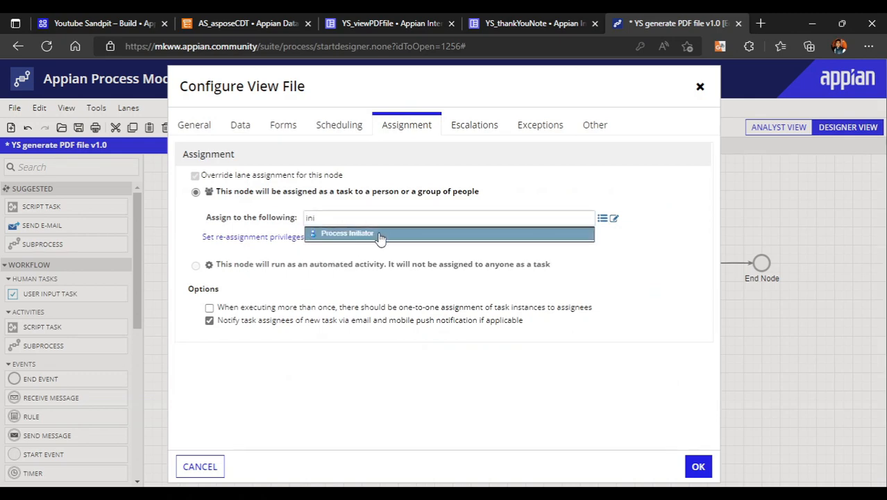
{"action": "left_click", "coordinate": [380, 235]}
{"action": "left_click", "coordinate": [698, 469]}
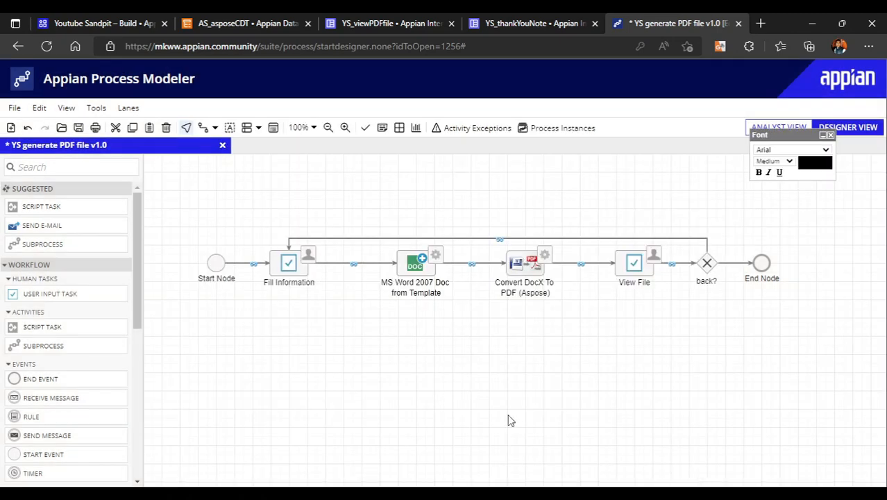
Validate the YS generate PDF file process model, and save and publish it
{"action": "left_click", "coordinate": [364, 129]}
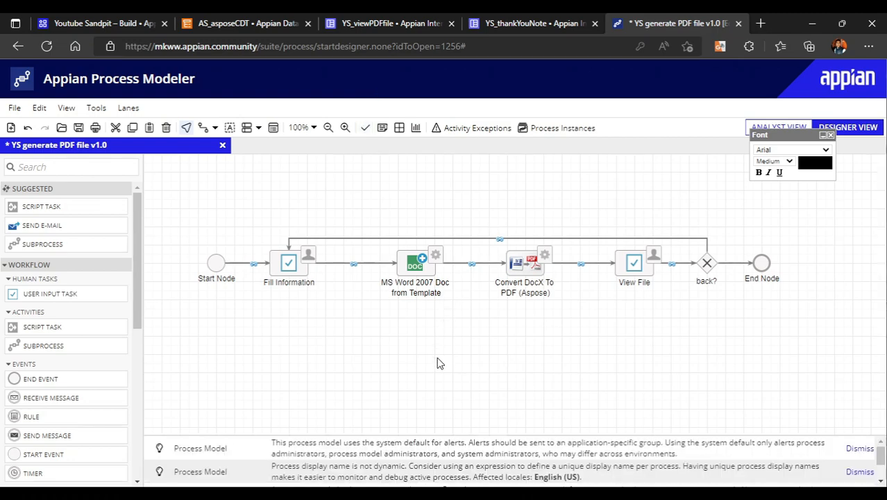
{"action": "left_click", "coordinate": [13, 107]}
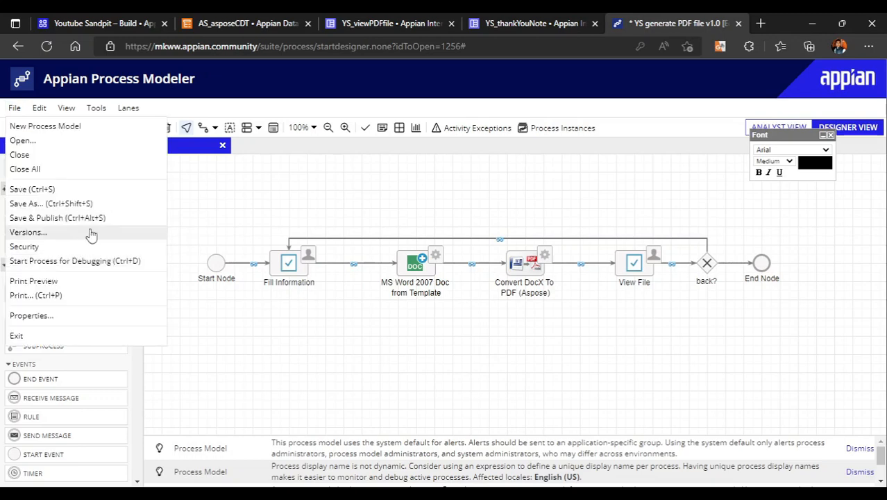
{"action": "left_click", "coordinate": [55, 217]}
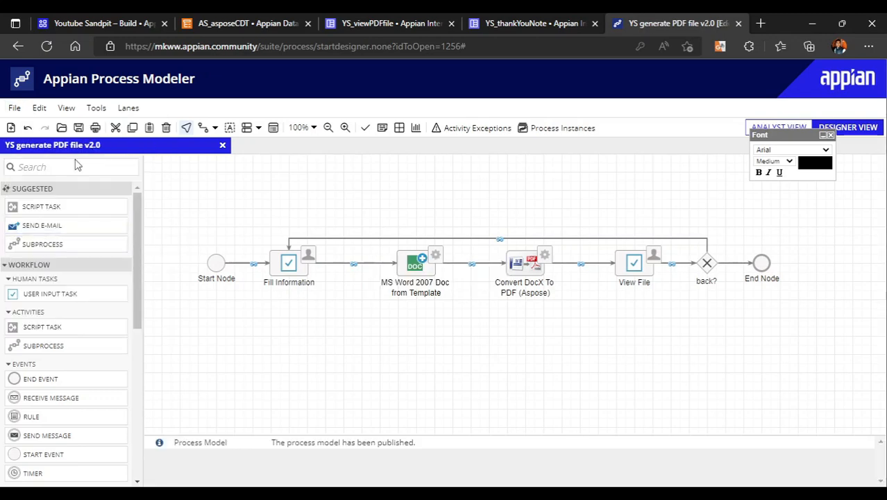
Start the process for debugging and open the form of the running Fill Information task
{"action": "left_click", "coordinate": [10, 109]}
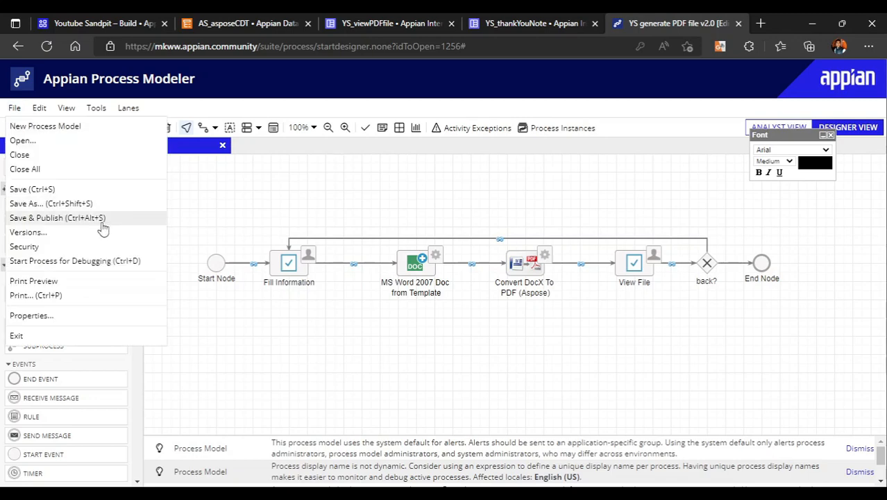
{"action": "left_click", "coordinate": [86, 258]}
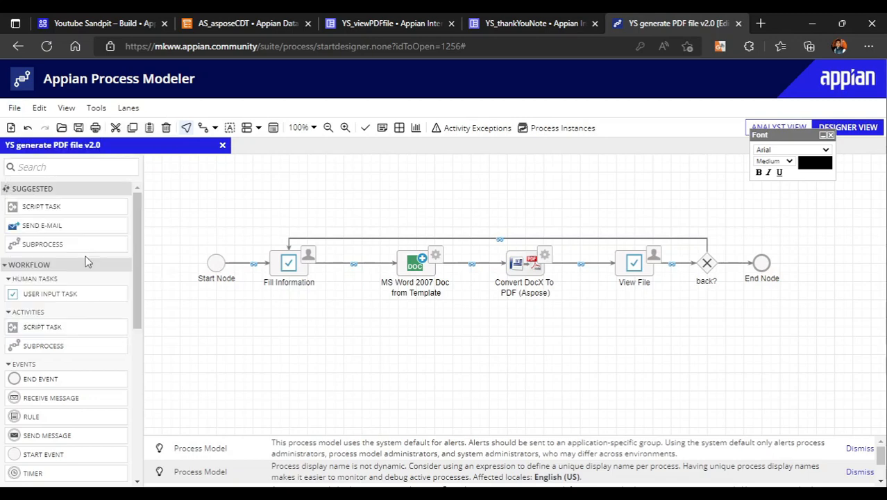
{"action": "right_click", "coordinate": [144, 272]}
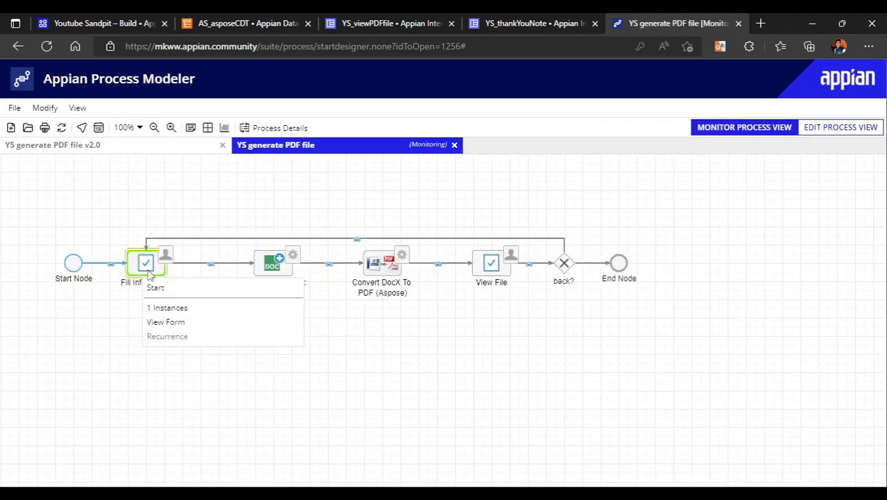
{"action": "left_click", "coordinate": [182, 321]}
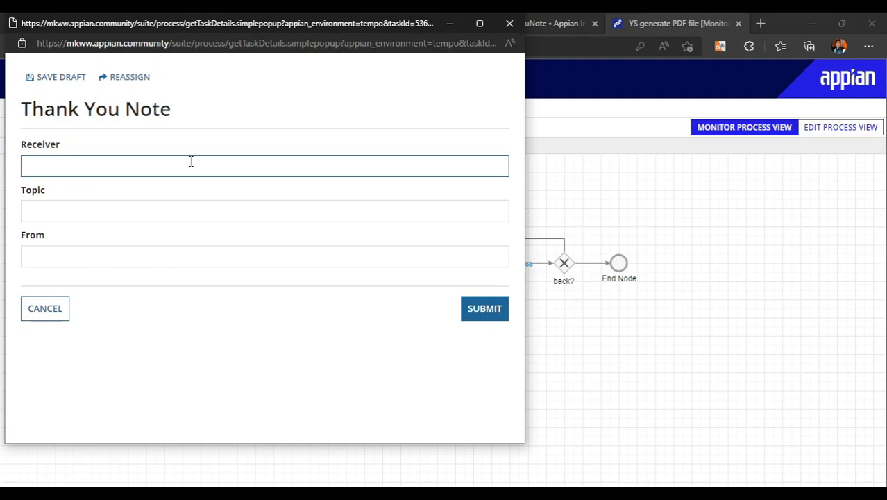
Fill in the receiver's name, the topic Generate Word Document and the sender Low Code Basics, and submit the Thank You Note form
{"action": "type", "text": "Sumanth"}
{"action": "left_click", "coordinate": [121, 219]}
{"action": "type", "text": "Generate Word D"}
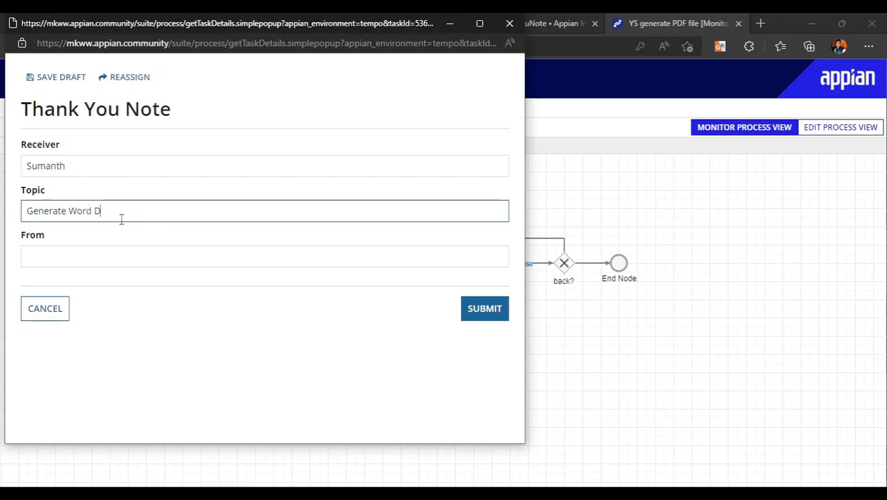
{"action": "type", "text": "ocument"}
{"action": "left_click", "coordinate": [99, 247]}
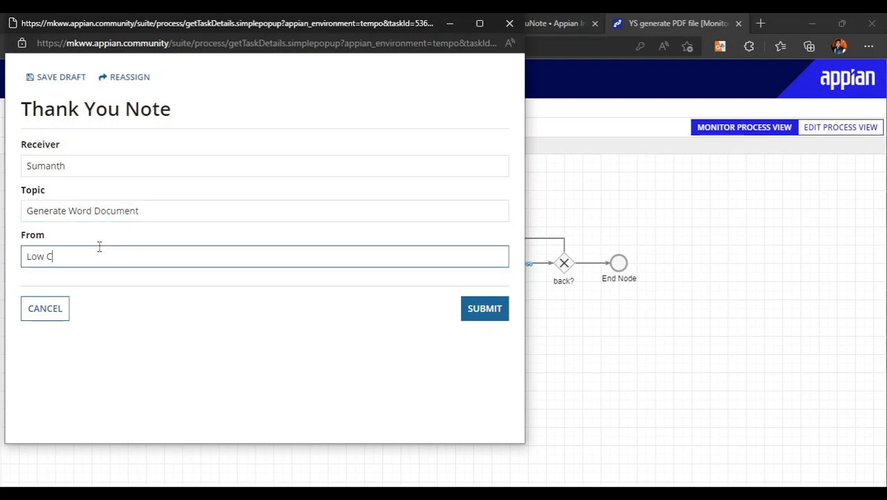
{"action": "type", "text": "Low Code Basics"}
{"action": "left_click", "coordinate": [330, 378]}
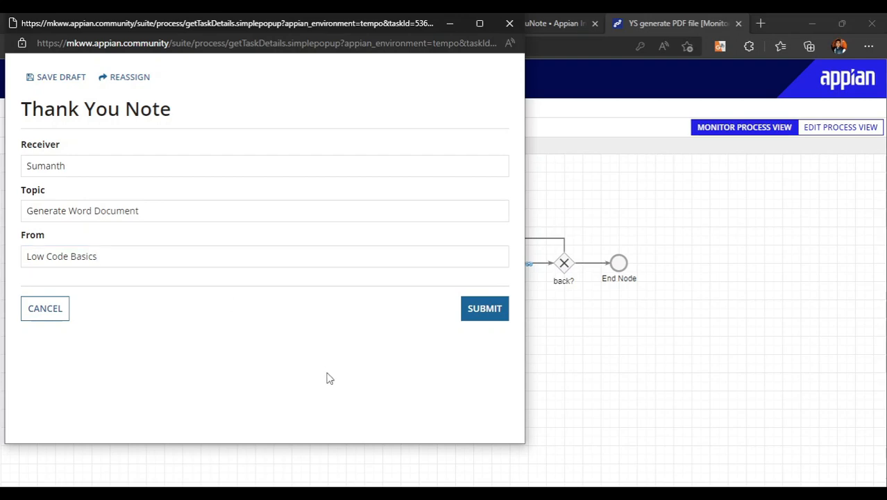
{"action": "left_click", "coordinate": [490, 318]}
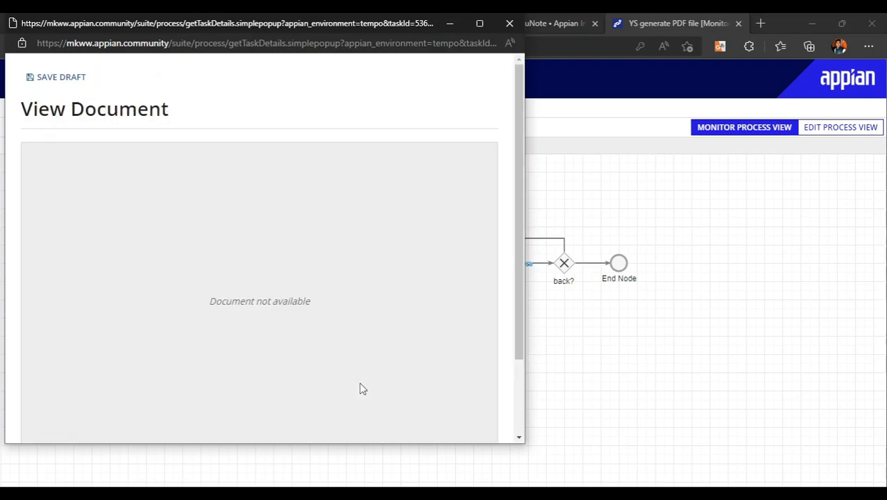
Look through the View Document form, close it, and refresh the monitored process to inspect its details
{"action": "scroll", "coordinate": [260, 316], "scroll_direction": "down", "scroll_amount": 3}
{"action": "scroll", "coordinate": [260, 316], "scroll_direction": "up", "scroll_amount": 3}
{"action": "scroll", "coordinate": [234, 348], "scroll_direction": "down", "scroll_amount": 3}
{"action": "left_click", "coordinate": [510, 24]}
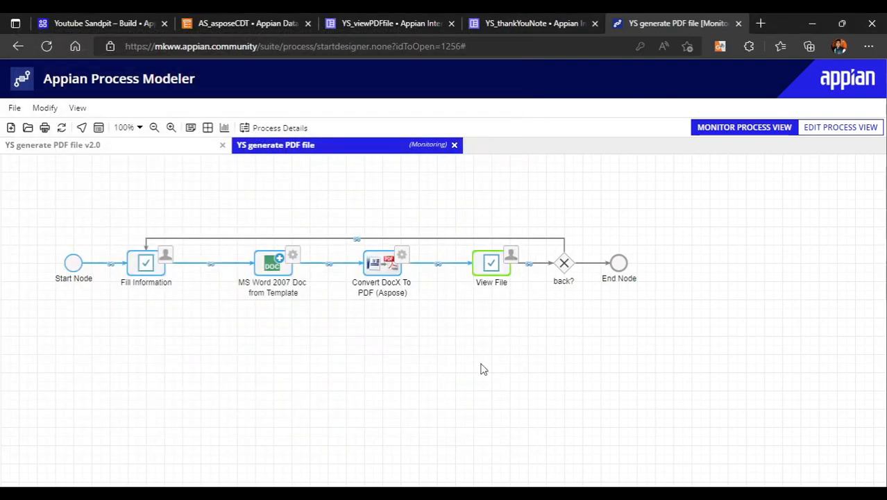
{"action": "left_click", "coordinate": [62, 129]}
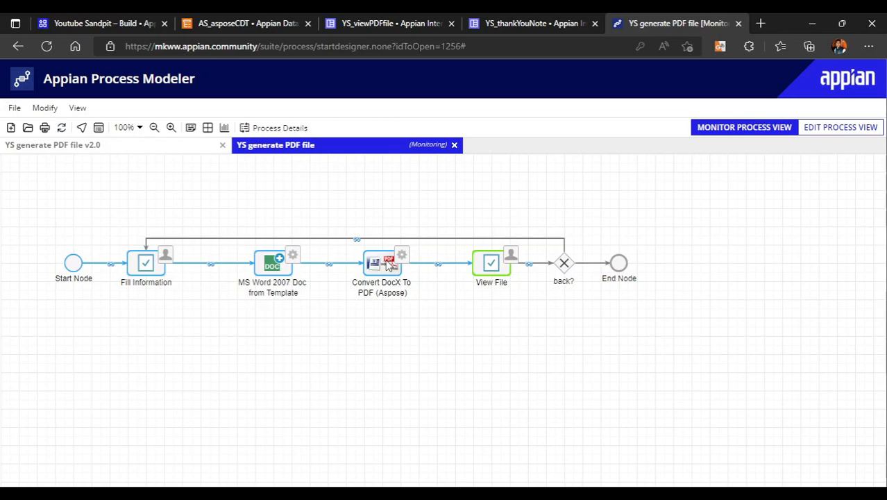
{"action": "left_click", "coordinate": [98, 129]}
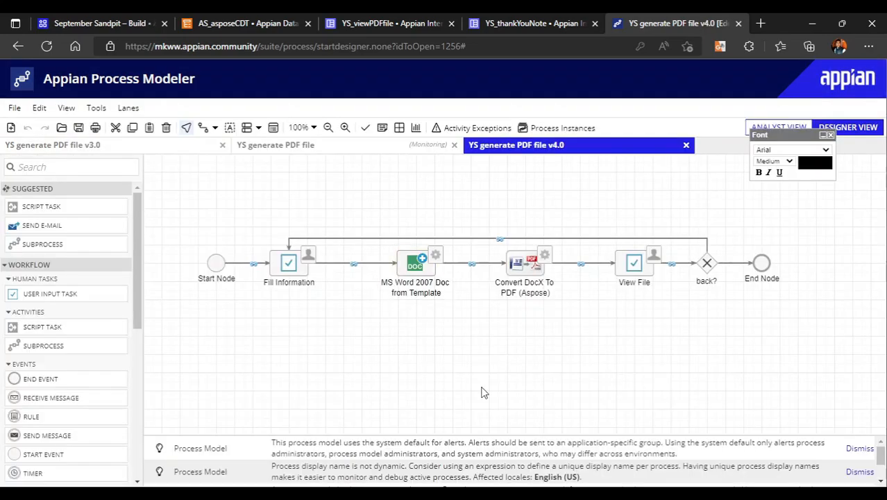
Open the Source File Data List value expression of the Convert DocX To PDF (Aspose) node, format it across lines and read through it
{"action": "mouse_move", "coordinate": [484, 227]}
{"action": "left_mouse_down"}
{"action": "mouse_move", "coordinate": [497, 282]}
{"action": "mouse_move", "coordinate": [590, 331]}
{"action": "left_mouse_up"}
{"action": "right_click", "coordinate": [524, 272]}
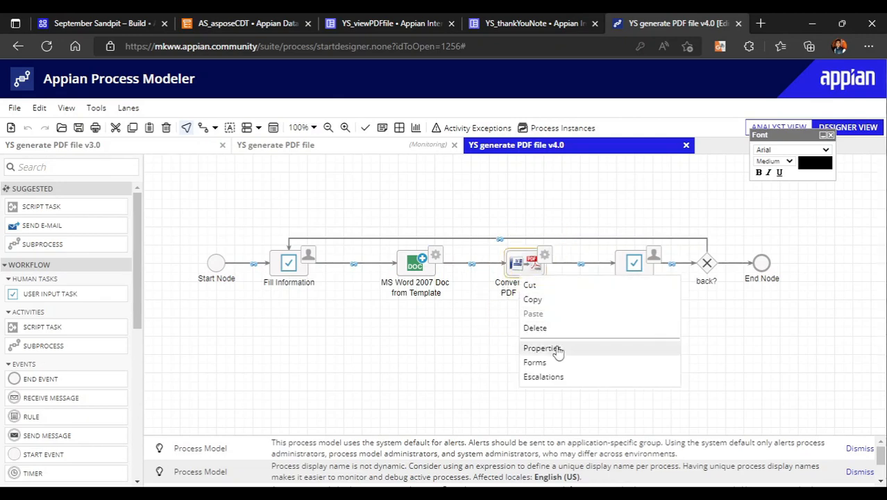
{"action": "left_click", "coordinate": [557, 347]}
{"action": "left_click", "coordinate": [239, 126]}
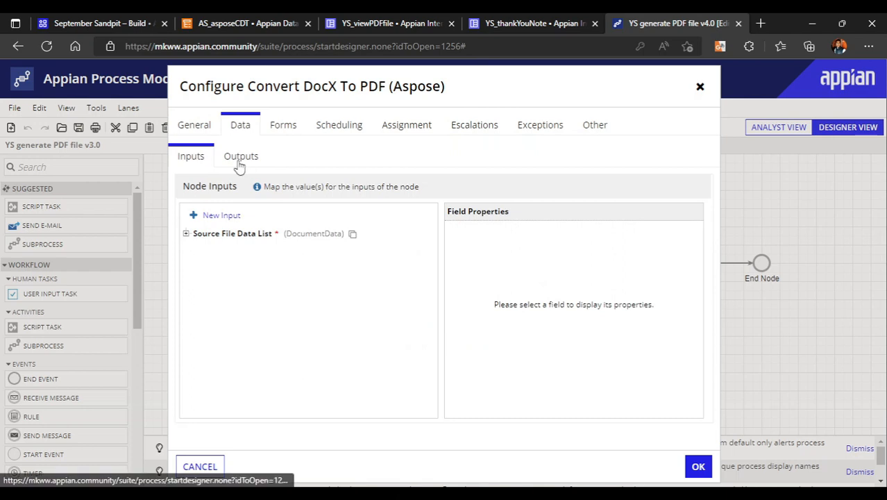
{"action": "left_click", "coordinate": [236, 234]}
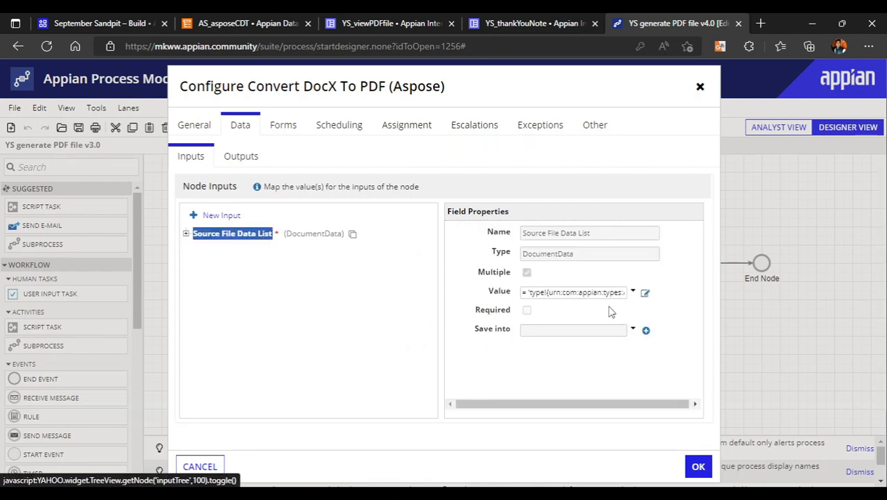
{"action": "left_click", "coordinate": [645, 294]}
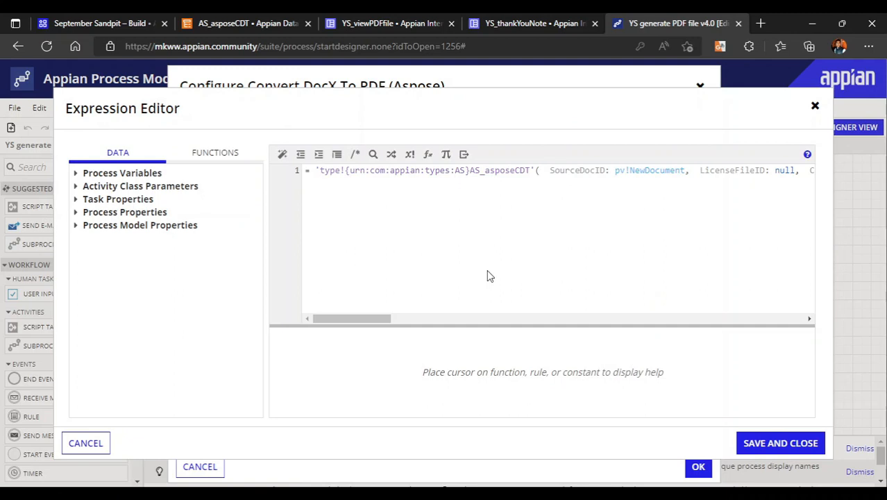
{"action": "left_click", "coordinate": [283, 154]}
{"action": "scroll", "coordinate": [419, 291], "scroll_direction": "down", "scroll_amount": 3}
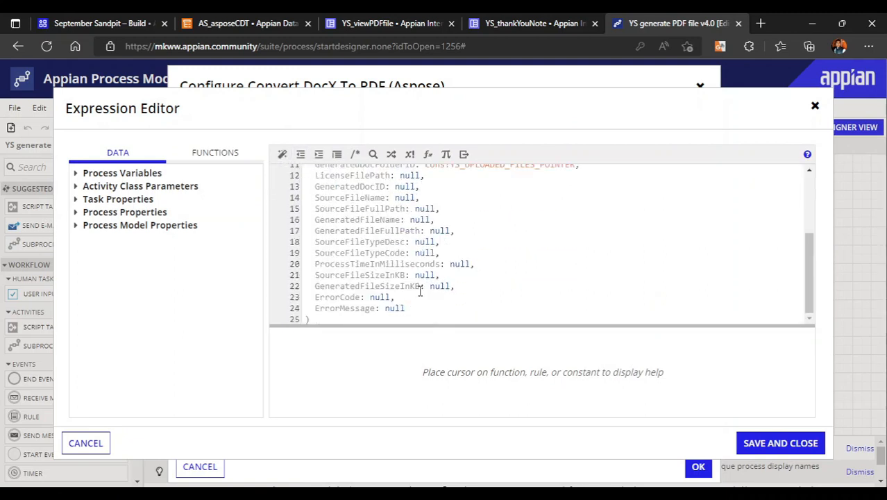
{"action": "scroll", "coordinate": [414, 254], "scroll_direction": "up", "scroll_amount": 3}
Replace the whole expression with the copied AS_asposeCDT constructor that sets GeneratedDocFolderID to cons!SS_UPLOADED_FILE_FOLDER_POINTER
{"action": "left_click", "coordinate": [413, 254]}
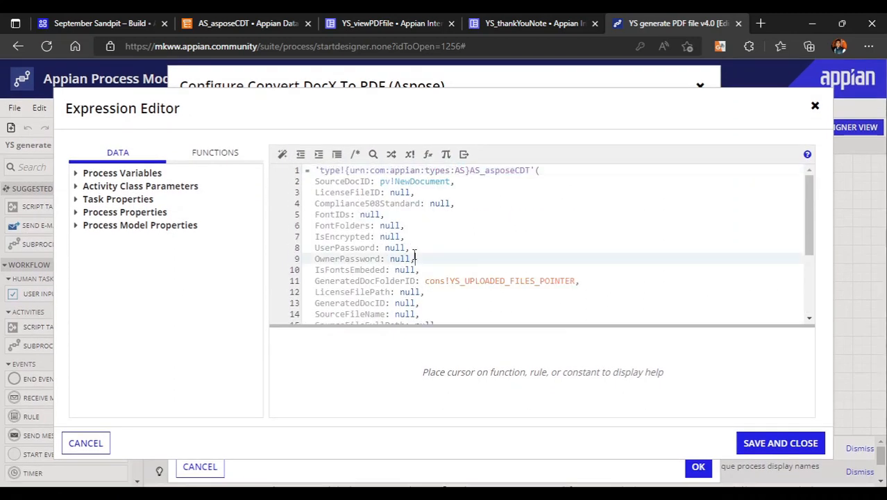
{"action": "key", "text": "ctrl+a"}
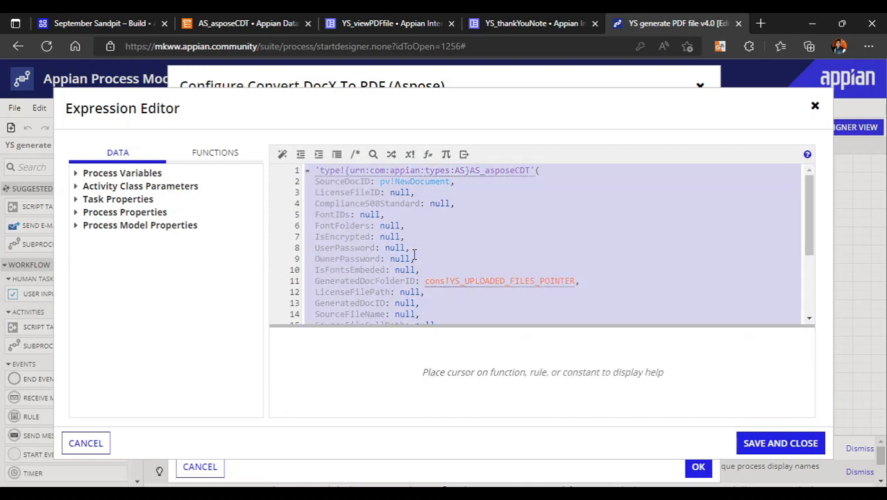
{"action": "key", "text": "ctrl+v"}
{"action": "left_click", "coordinate": [566, 229]}
{"action": "scroll", "coordinate": [501, 230], "scroll_direction": "up", "scroll_amount": 3}
{"action": "left_click", "coordinate": [464, 246]}
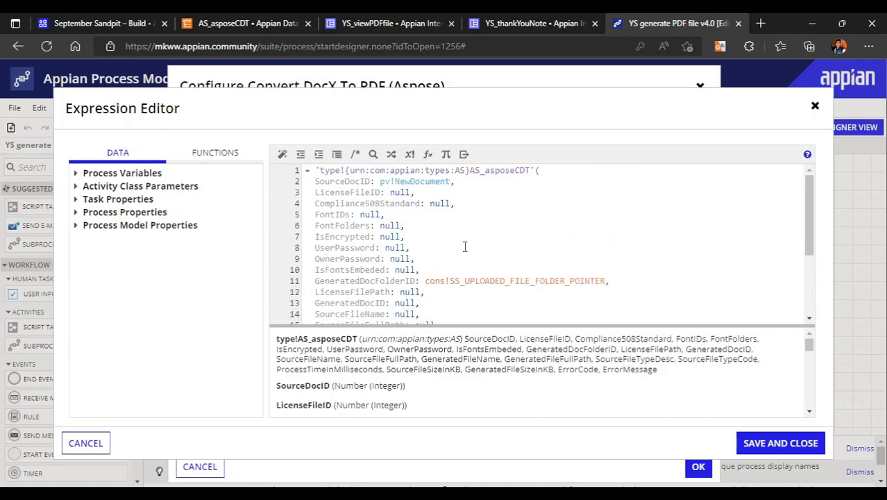
Check the pasted expression through its last field, save it, and apply the Convert DocX To PDF node configuration
{"action": "left_click", "coordinate": [461, 196]}
{"action": "left_click", "coordinate": [490, 217]}
{"action": "left_click", "coordinate": [458, 320]}
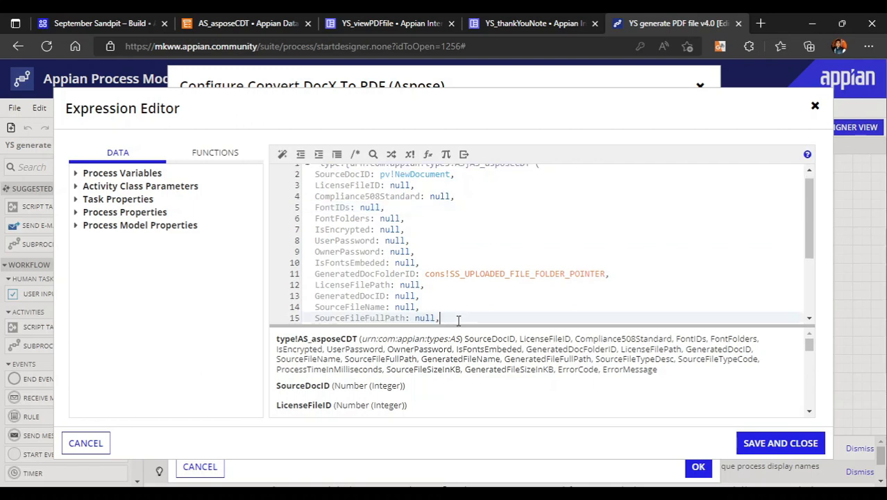
{"action": "scroll", "coordinate": [388, 265], "scroll_direction": "down", "scroll_amount": 3}
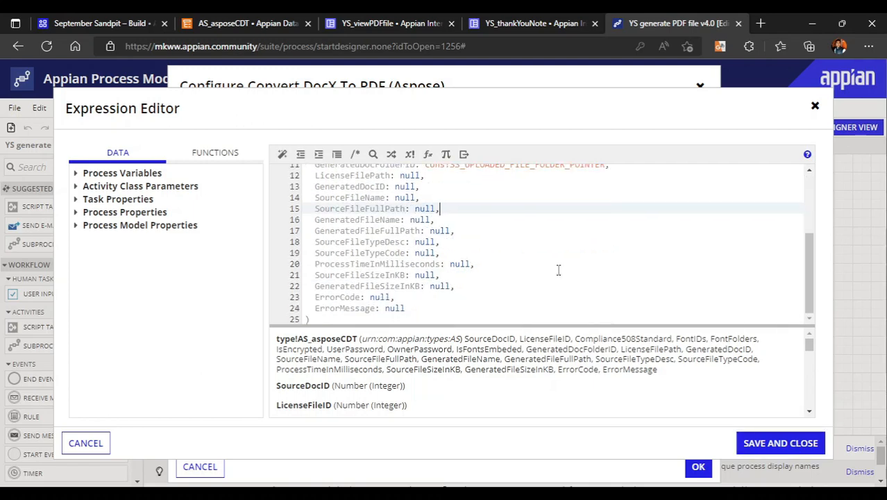
{"action": "scroll", "coordinate": [558, 270], "scroll_direction": "up", "scroll_amount": 3}
{"action": "left_click", "coordinate": [788, 447]}
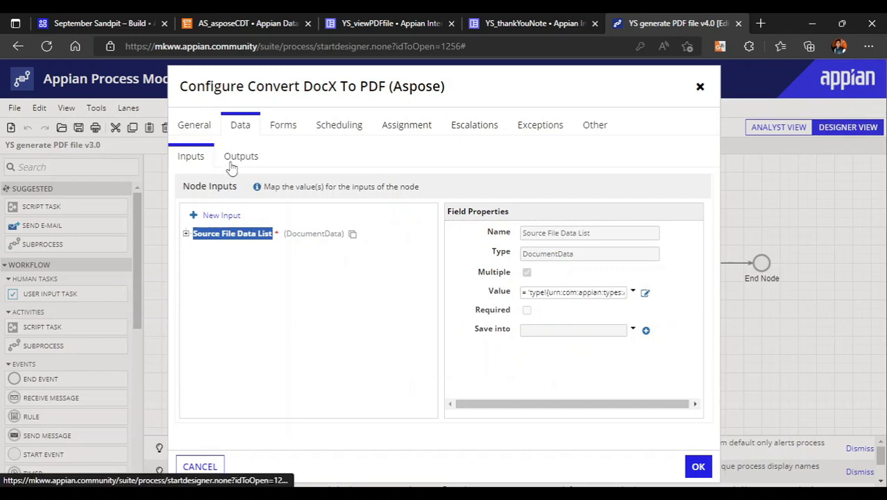
{"action": "left_click", "coordinate": [232, 169]}
{"action": "left_click", "coordinate": [693, 465]}
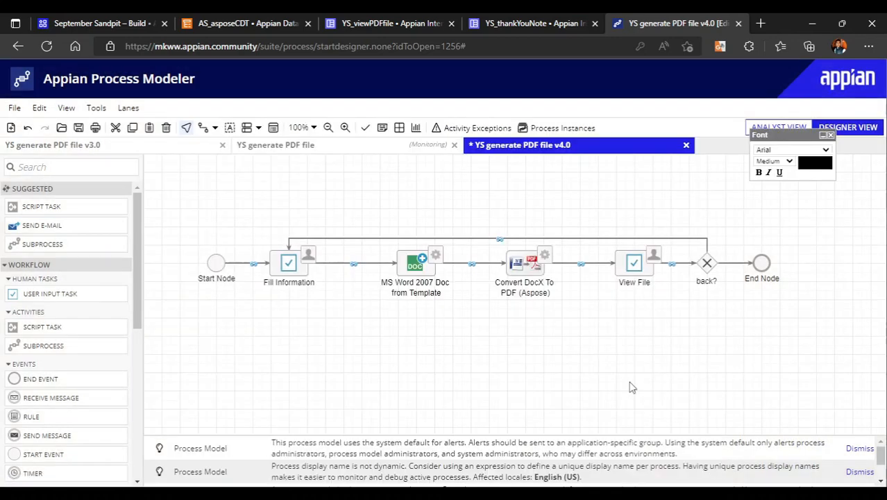
Open the View File node's data inputs and select the pdfFile input
{"action": "right_click", "coordinate": [636, 273]}
{"action": "left_click", "coordinate": [674, 348]}
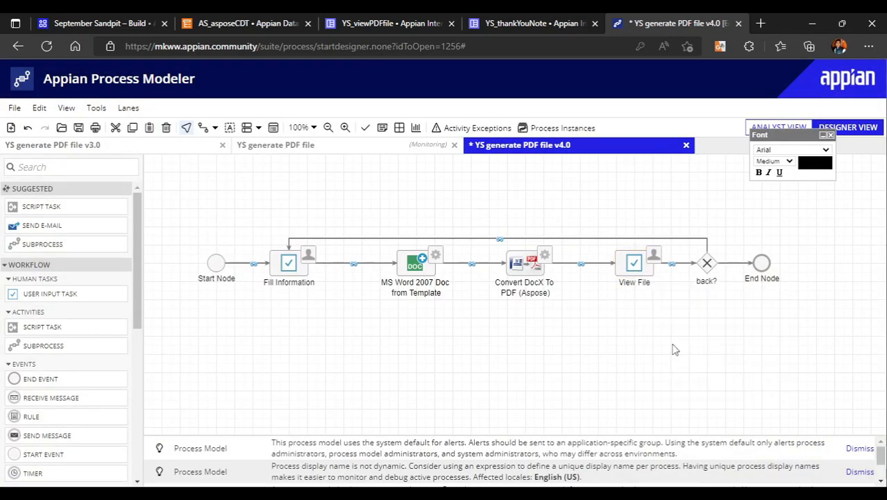
{"action": "right_click", "coordinate": [640, 265]}
{"action": "left_click", "coordinate": [671, 343]}
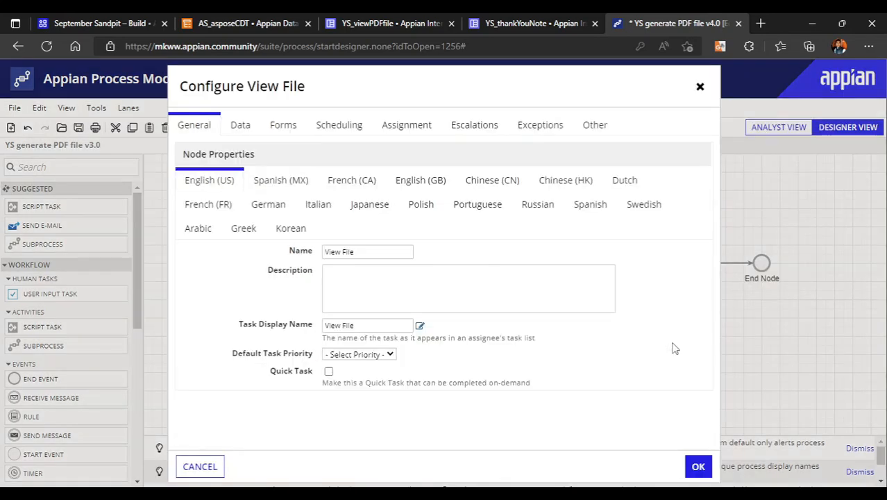
{"action": "left_click", "coordinate": [229, 132]}
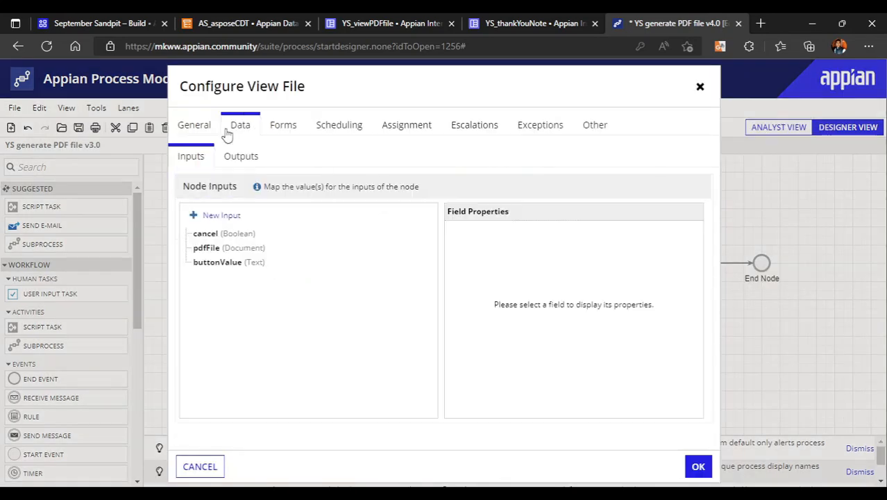
{"action": "left_click", "coordinate": [206, 248]}
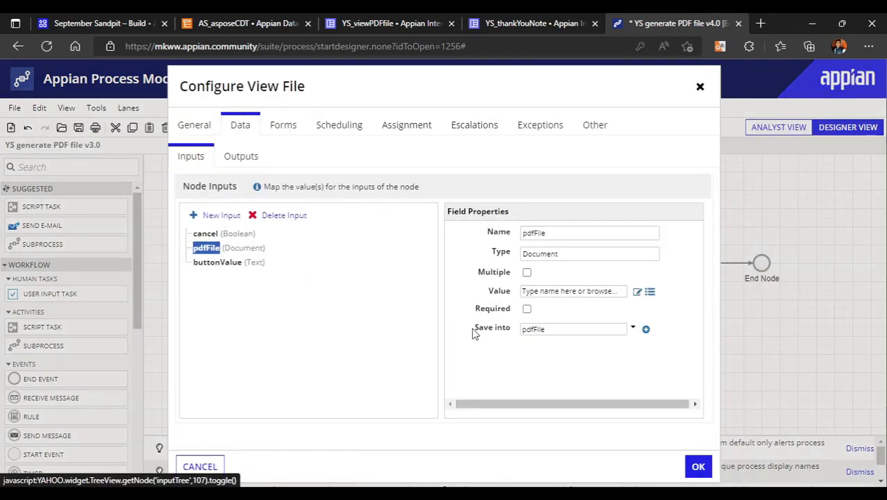
Enter pv!returnFileDataList.GeneratedDocID as the value expression of the pdfFile input
{"action": "left_click", "coordinate": [637, 292]}
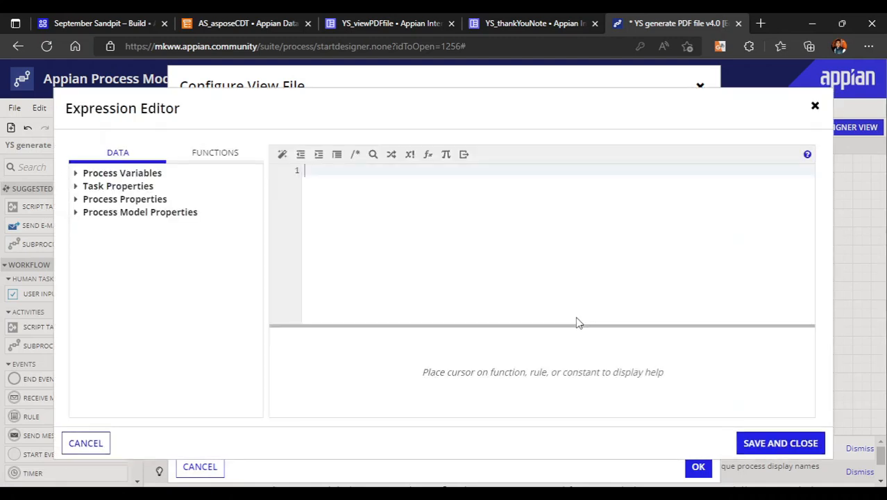
{"action": "type", "text": "PV!"}
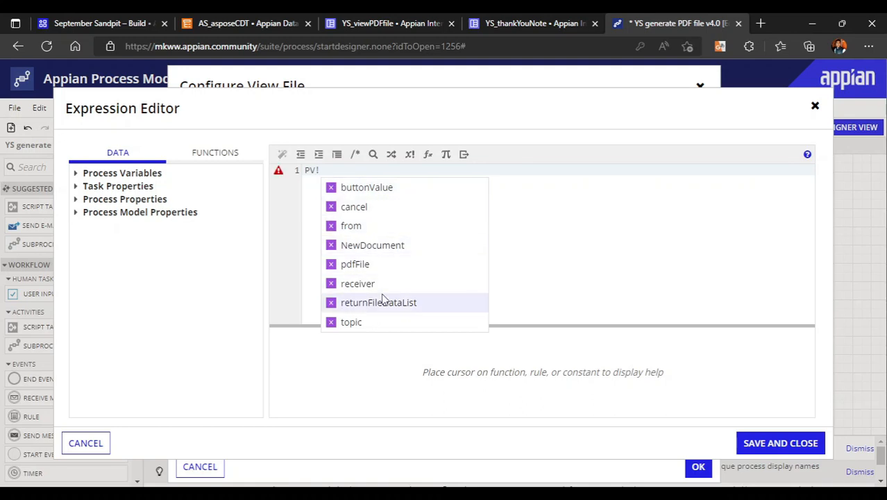
{"action": "left_click", "coordinate": [383, 302]}
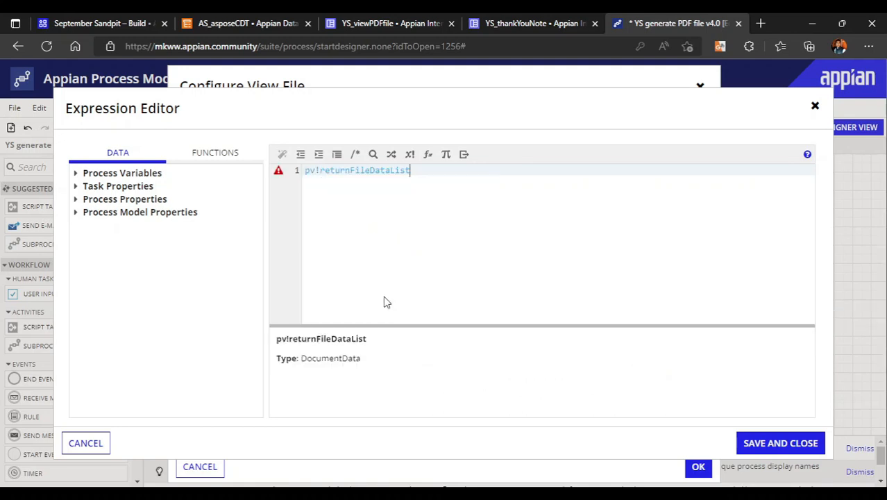
{"action": "type", "text": "."}
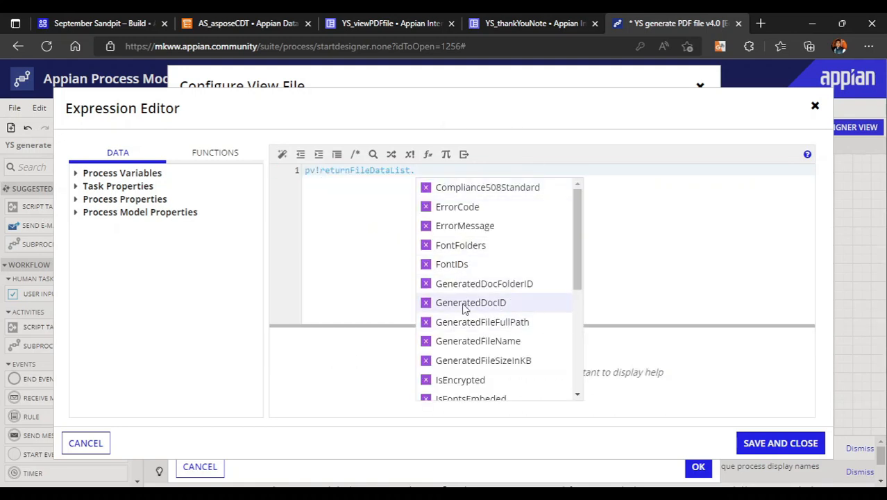
{"action": "scroll", "coordinate": [523, 351], "scroll_direction": "down", "scroll_amount": 2}
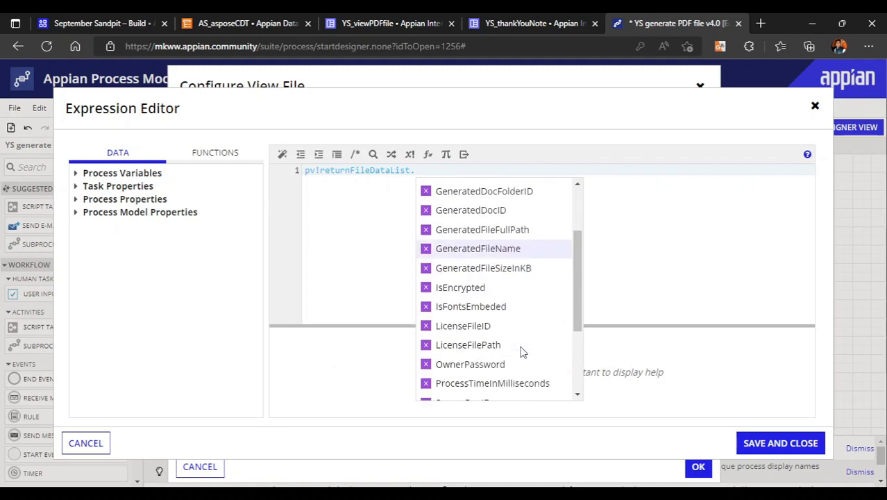
{"action": "scroll", "coordinate": [524, 333], "scroll_direction": "up", "scroll_amount": 2}
{"action": "scroll", "coordinate": [488, 337], "scroll_direction": "down", "scroll_amount": 4}
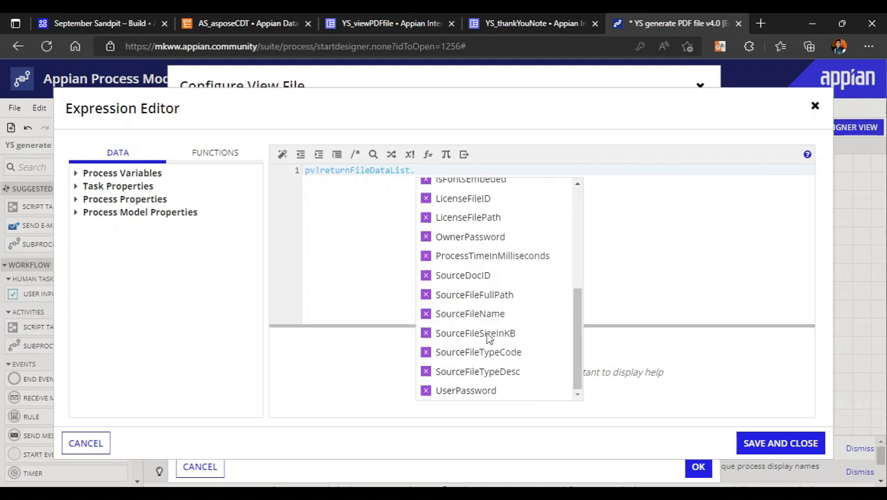
{"action": "scroll", "coordinate": [485, 331], "scroll_direction": "up", "scroll_amount": 3}
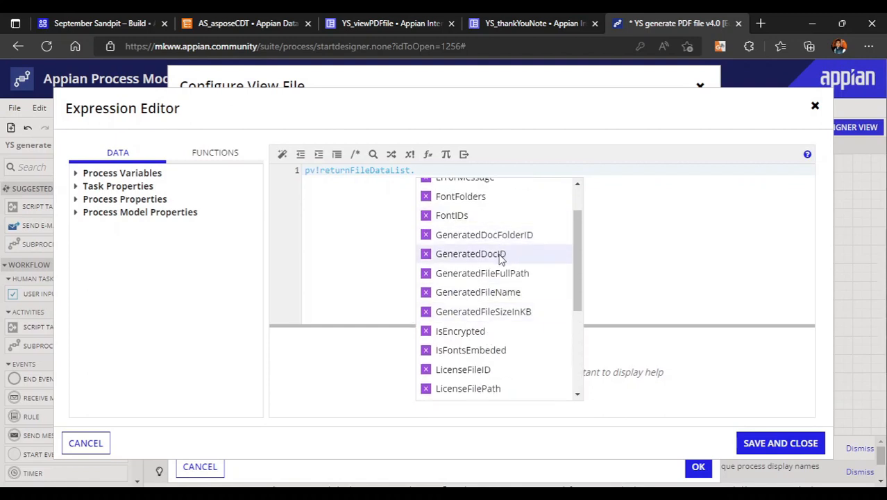
{"action": "left_click", "coordinate": [501, 256]}
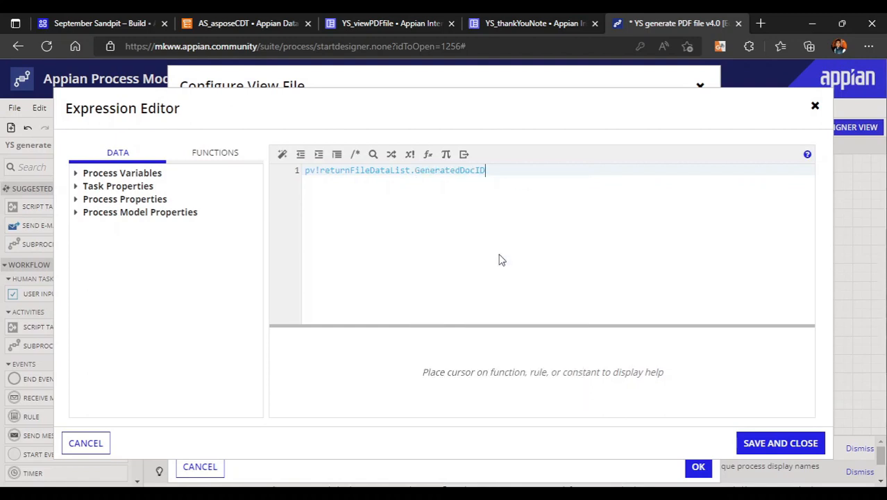
Wrap the GeneratedDocID reference in the todocument() function
{"action": "left_click", "coordinate": [303, 171]}
{"action": "type", "text": "TO"}
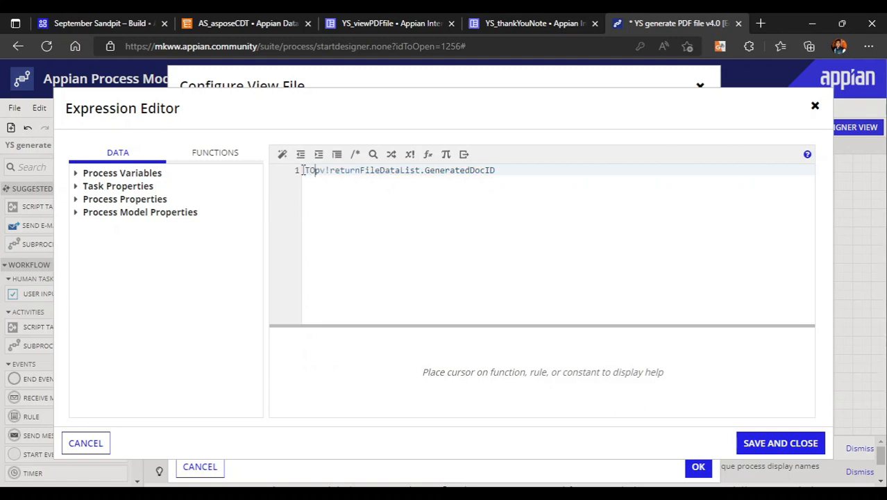
{"action": "key", "text": "BackSpace"}
{"action": "key", "text": "BackSpace"}
{"action": "type", "text": "tocum"}
{"action": "key", "text": "BackSpace"}
{"action": "key", "text": "BackSpace"}
{"action": "key", "text": "BackSpace"}
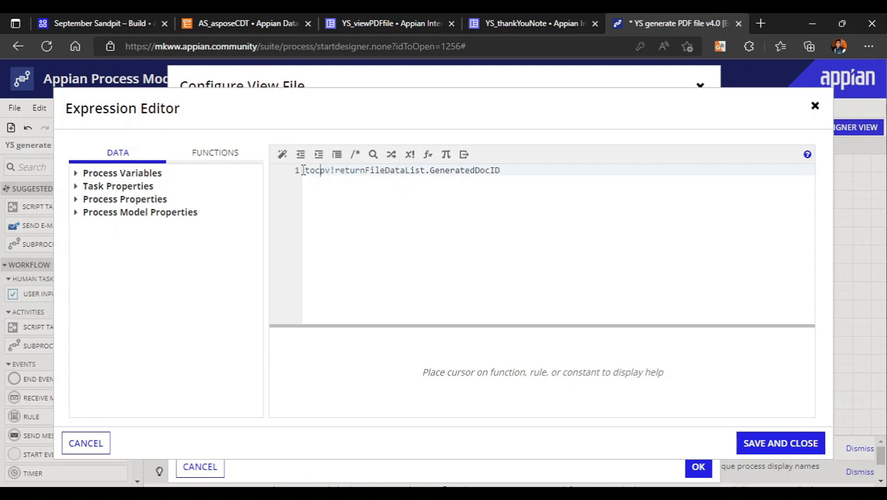
{"action": "type", "text": "docum"}
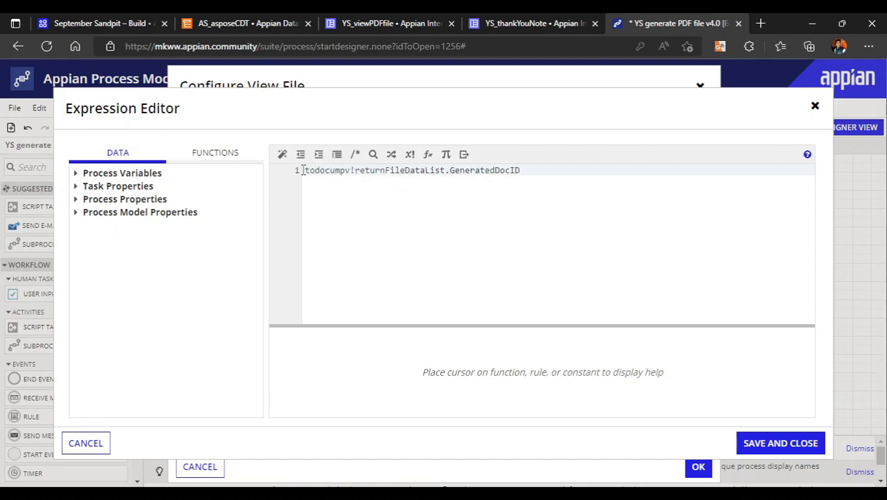
{"action": "key", "text": "Return"}
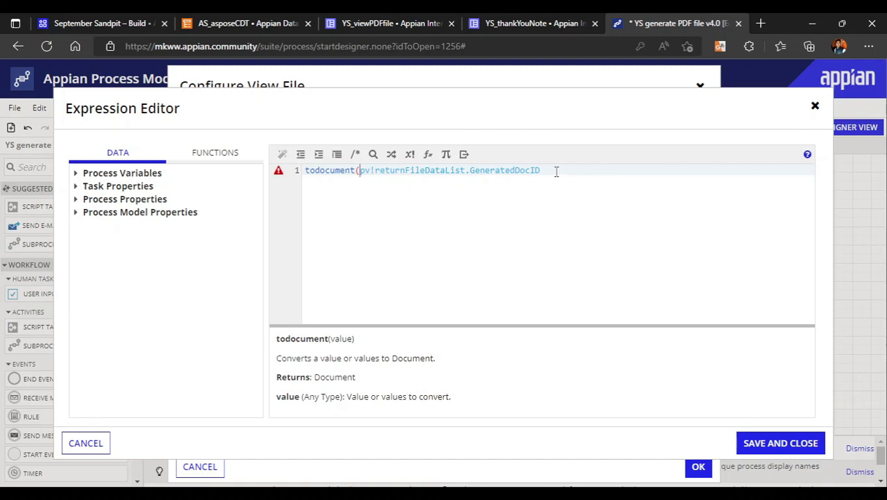
{"action": "left_click", "coordinate": [556, 172]}
{"action": "type", "text": ")"}
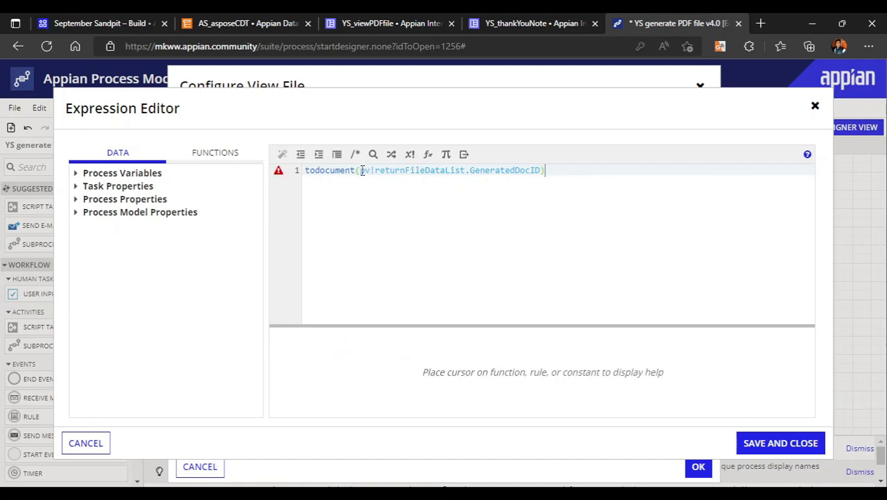
Rewrite the todocument argument as property(pv!returnFileDataList,"GeneratedDocID",null)
{"action": "left_click", "coordinate": [357, 171]}
{"action": "type", "text": "property"}
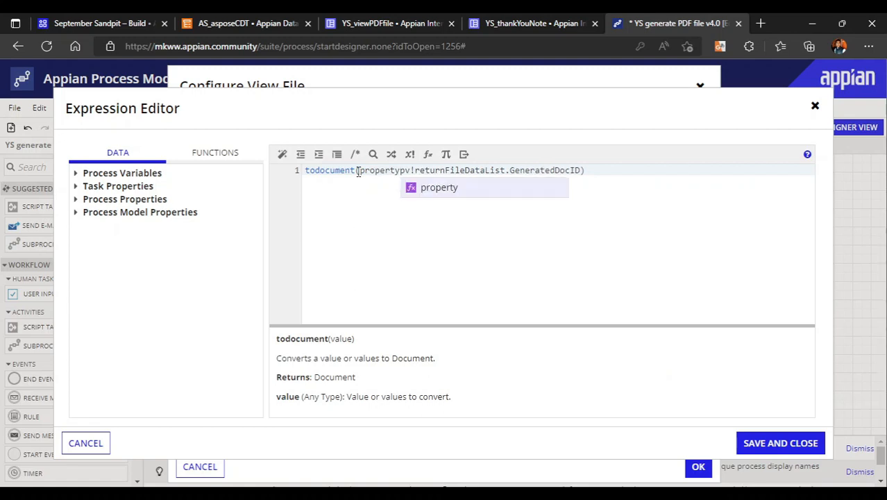
{"action": "type", "text": "("}
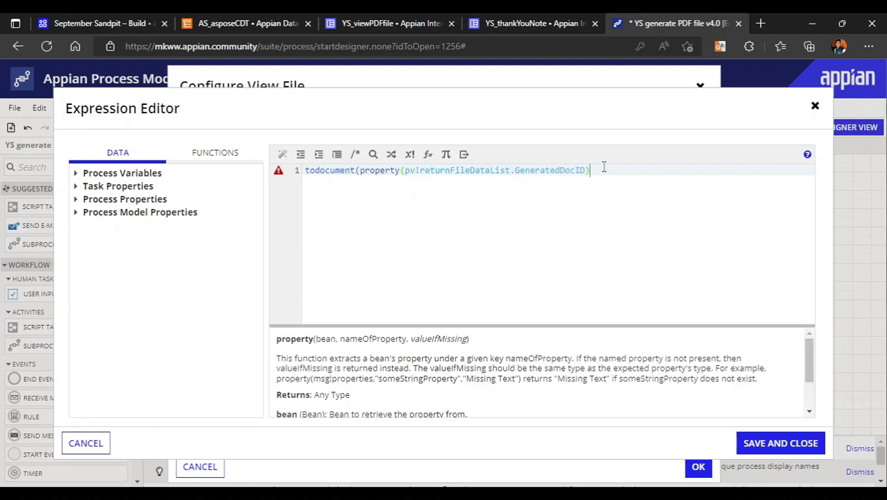
{"action": "left_click", "coordinate": [603, 168]}
{"action": "type", "text": ")"}
{"action": "left_click", "coordinate": [514, 170]}
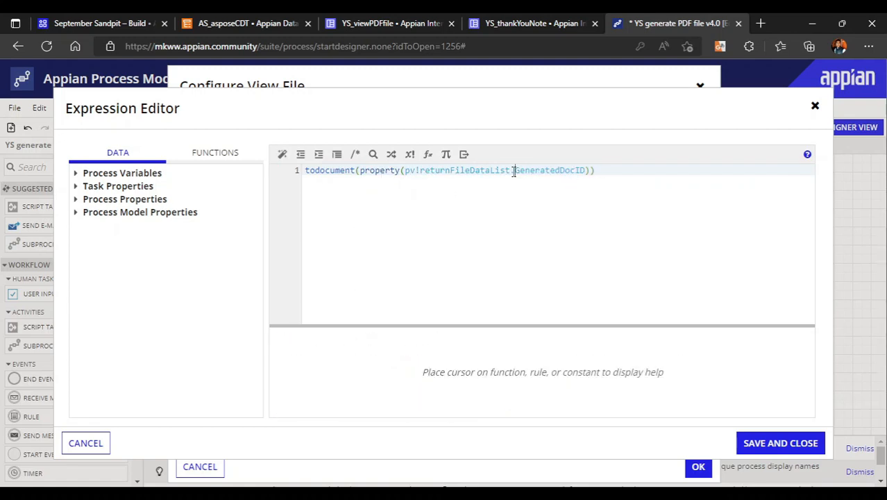
{"action": "key", "text": "BackSpace"}
{"action": "type", "text": ",\""}
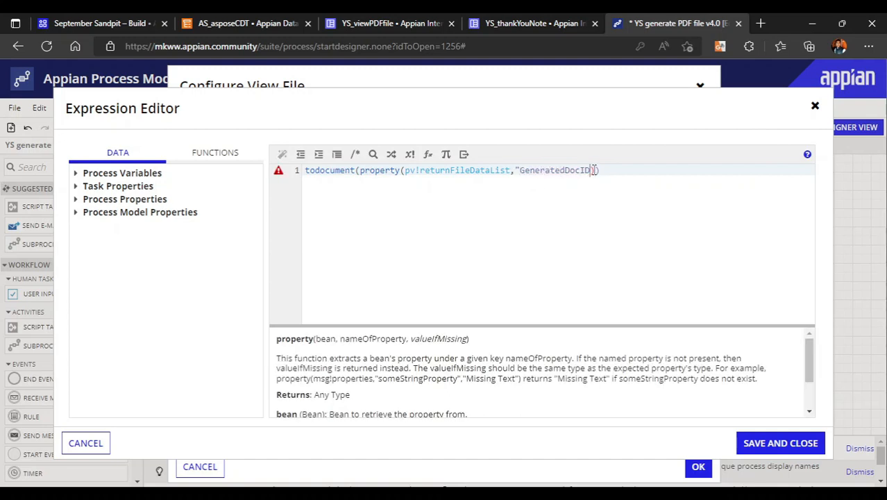
{"action": "type", "text": "\",null"}
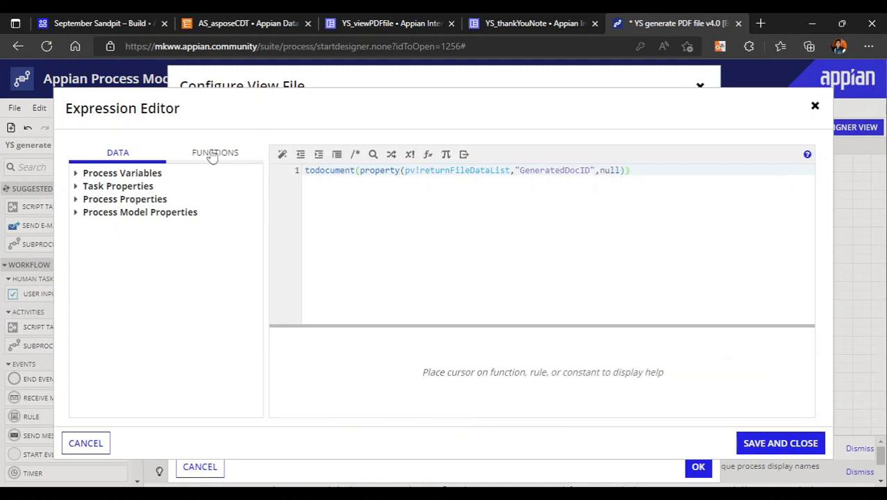
Format the pdfFile value expression, save it and confirm the View File node configuration
{"action": "left_click", "coordinate": [281, 155]}
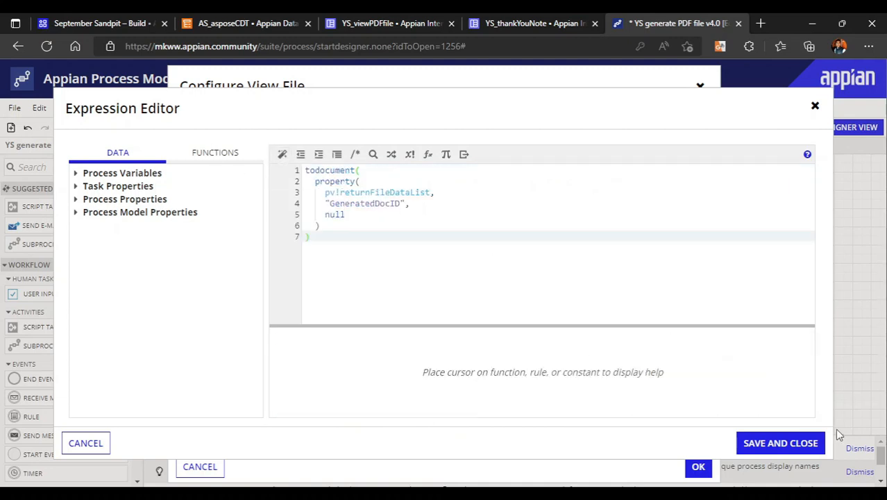
{"action": "left_click", "coordinate": [796, 450]}
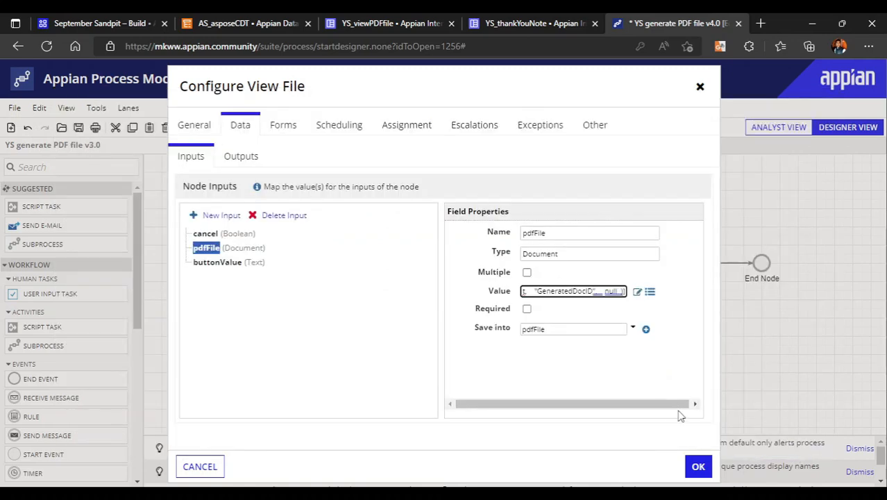
{"action": "left_click", "coordinate": [698, 465]}
Save and publish the process model and start it for debugging
{"action": "left_click", "coordinate": [11, 110]}
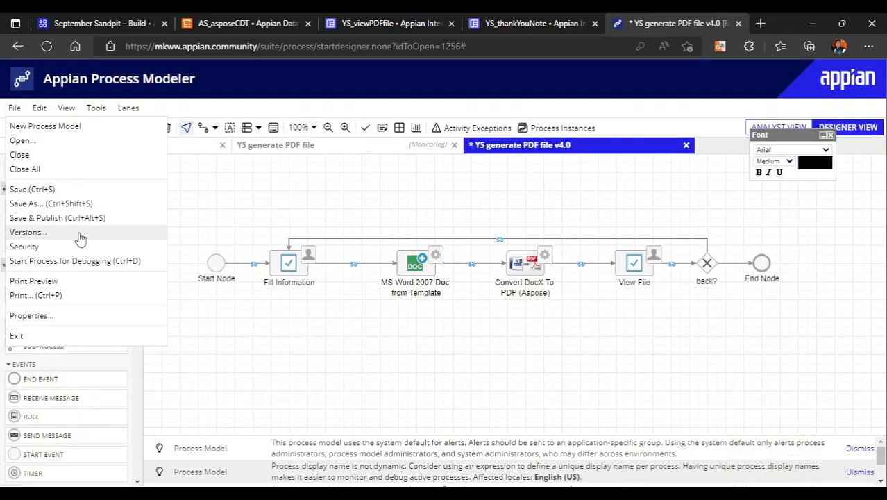
{"action": "left_click", "coordinate": [62, 219]}
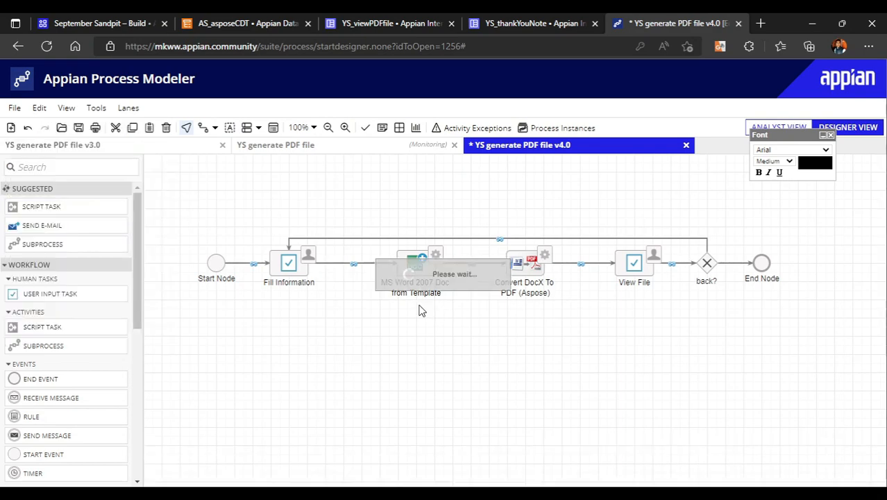
{"action": "left_click", "coordinate": [14, 107]}
{"action": "left_click", "coordinate": [83, 264]}
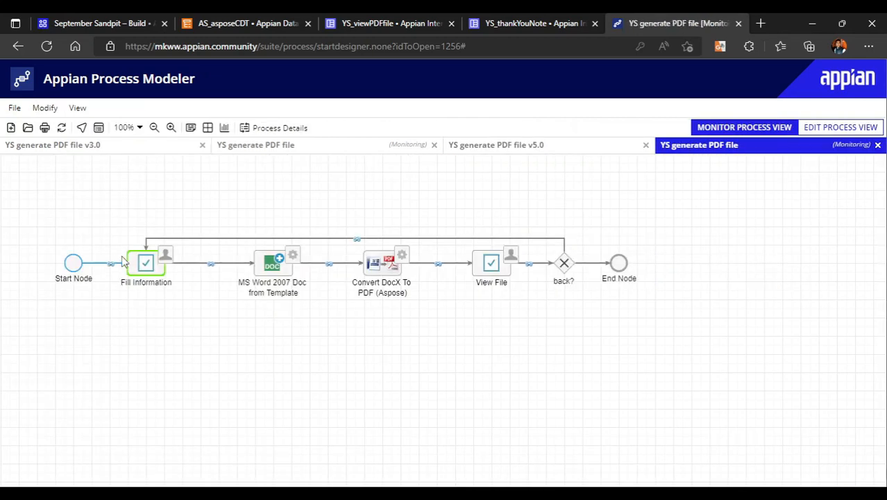
Open the Fill Information task's form and enter the receiver's name and the topic Generate Word Document
{"action": "left_click", "coordinate": [141, 264]}
{"action": "left_click", "coordinate": [186, 314]}
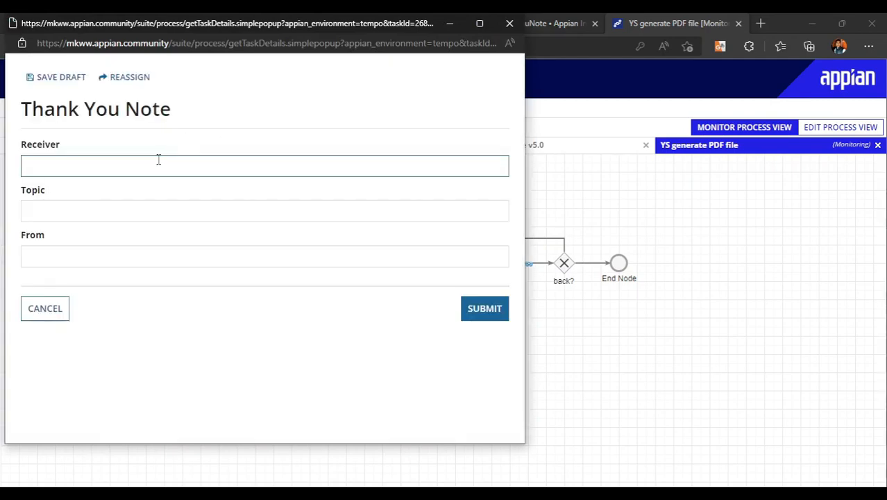
{"action": "type", "text": "Umanth"}
{"action": "key", "text": "ctrl+a"}
{"action": "key", "text": "BackSpace"}
{"action": "type", "text": "Sum"}
{"action": "left_click", "coordinate": [111, 217]}
{"action": "type", "text": "Gene"}
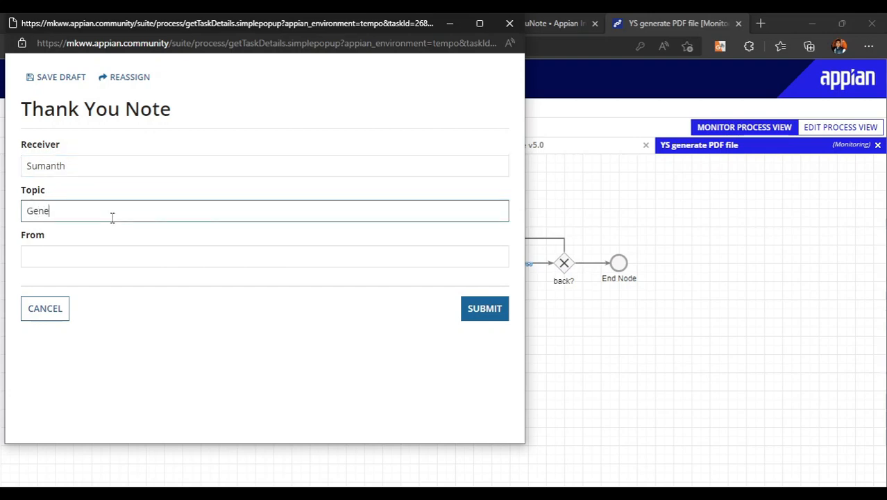
{"action": "type", "text": "rate Wor"}
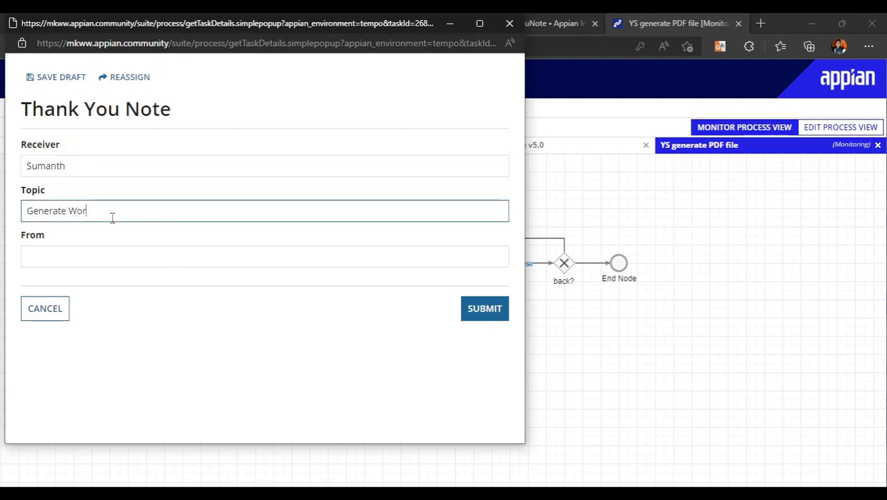
{"action": "type", "text": "d Document"}
Enter Low Code Basics as the sender of the thank-you note and submit the form
{"action": "left_click", "coordinate": [93, 258]}
{"action": "type", "text": "Low COde"}
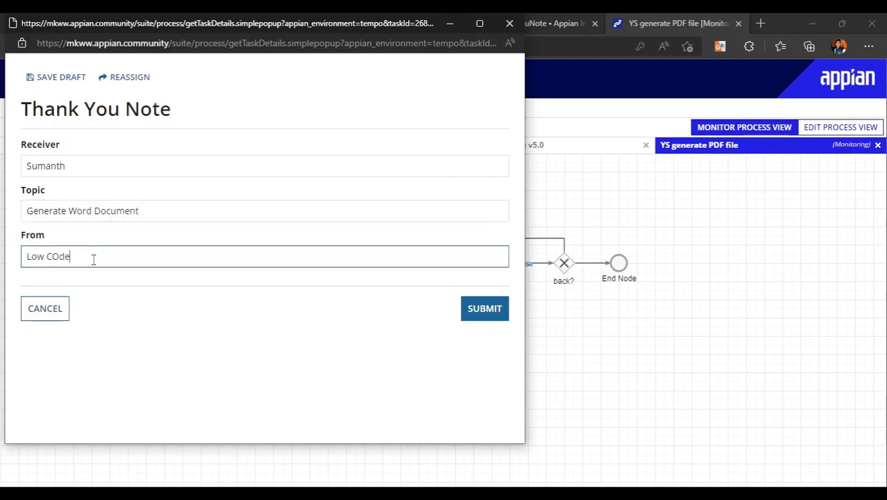
{"action": "type", "text": " BAsics"}
{"action": "right_click", "coordinate": [65, 258]}
{"action": "left_click", "coordinate": [59, 257]}
{"action": "key", "text": "BackSpace"}
{"action": "type", "text": "o"}
{"action": "left_click", "coordinate": [84, 256]}
{"action": "key", "text": "BackSpace"}
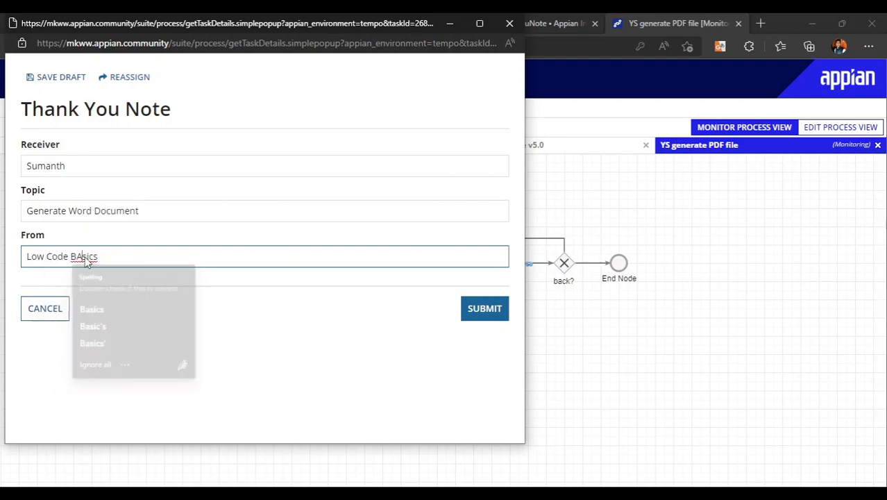
{"action": "type", "text": "a"}
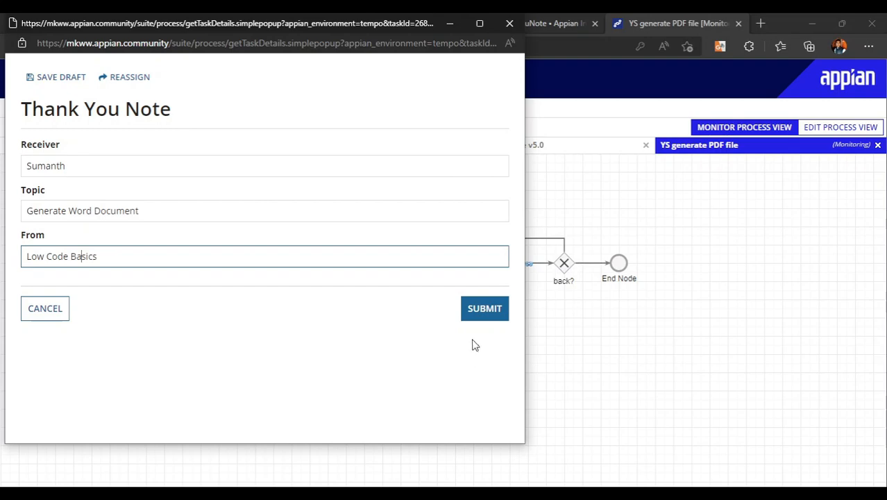
{"action": "left_click", "coordinate": [497, 309]}
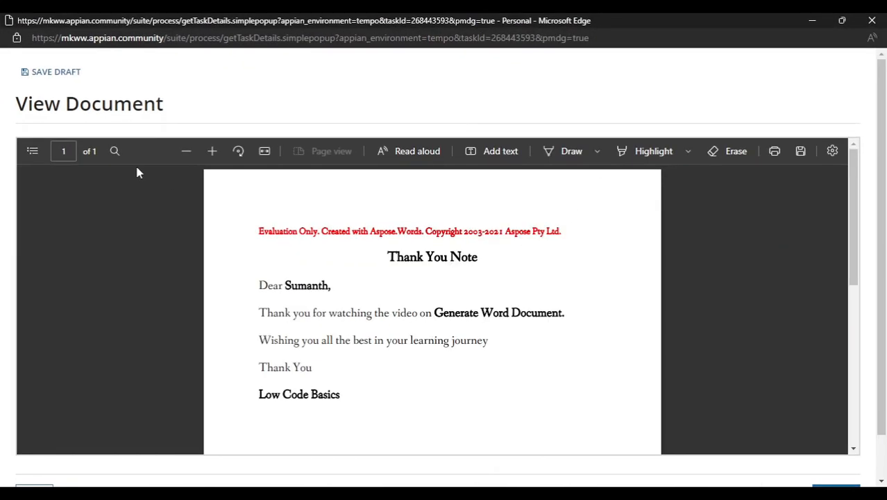
Examine the text of the generated thank-you note PDF at different zoom levels
{"action": "left_click", "coordinate": [212, 154]}
{"action": "left_click", "coordinate": [212, 154]}
{"action": "left_click", "coordinate": [212, 154]}
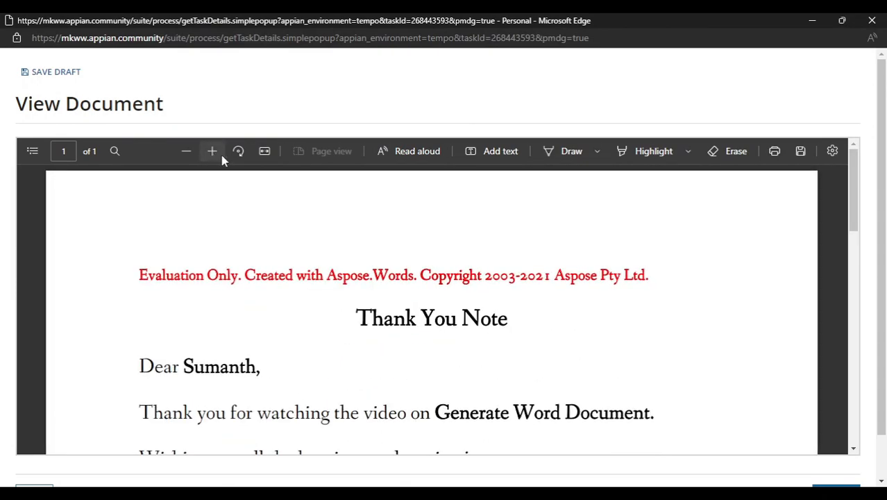
{"action": "left_click", "coordinate": [186, 151]}
{"action": "left_click", "coordinate": [186, 151]}
{"action": "scroll", "coordinate": [367, 319], "scroll_direction": "down", "scroll_amount": 1}
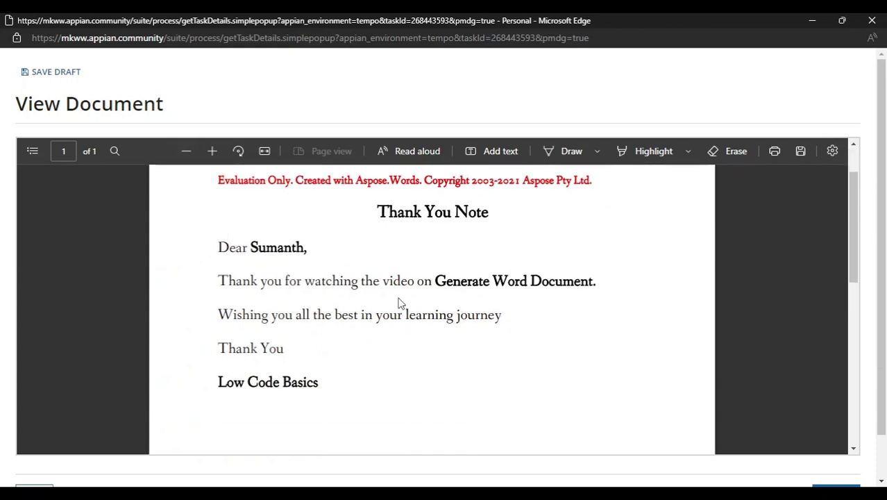
{"action": "left_click", "coordinate": [192, 149]}
{"action": "left_click", "coordinate": [193, 149]}
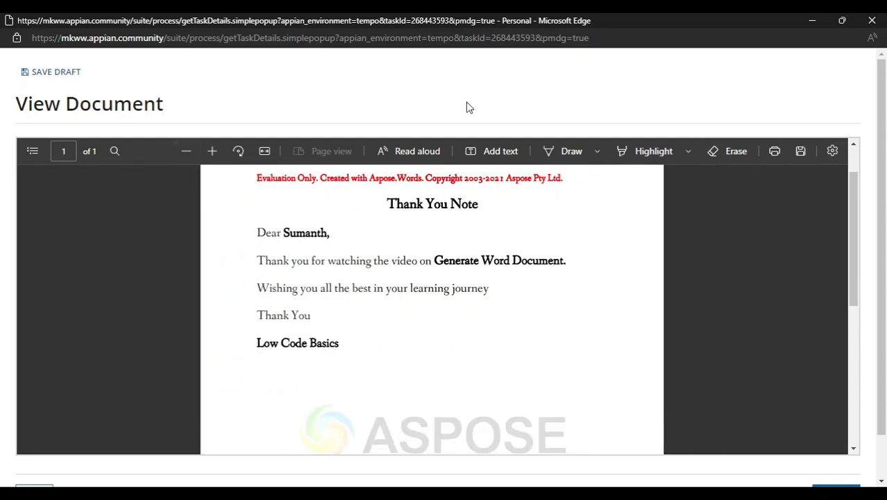
Go back from the document view to the note form, replace the receiver's name and resubmit it
{"action": "scroll", "coordinate": [466, 107], "scroll_direction": "down", "scroll_amount": 1}
{"action": "left_click", "coordinate": [36, 449]}
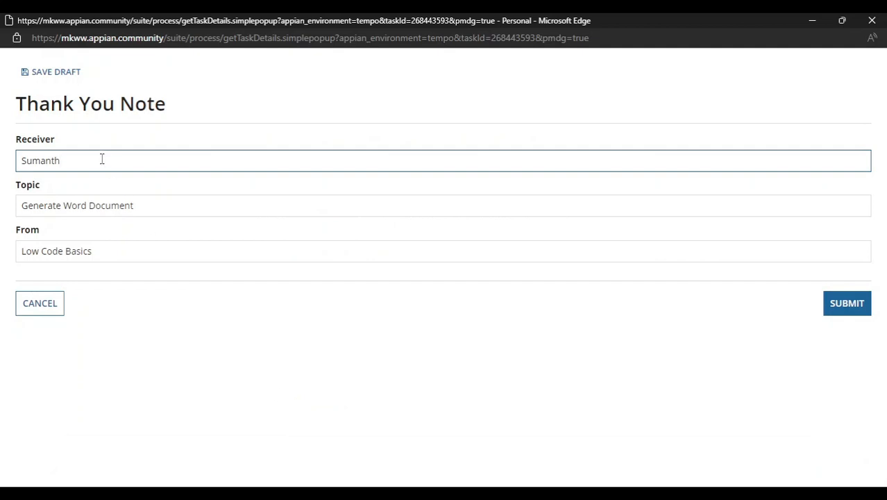
{"action": "key", "text": "ctrl+a"}
{"action": "key", "text": "BackSpace"}
{"action": "left_click", "coordinate": [178, 214]}
{"action": "left_click", "coordinate": [362, 351]}
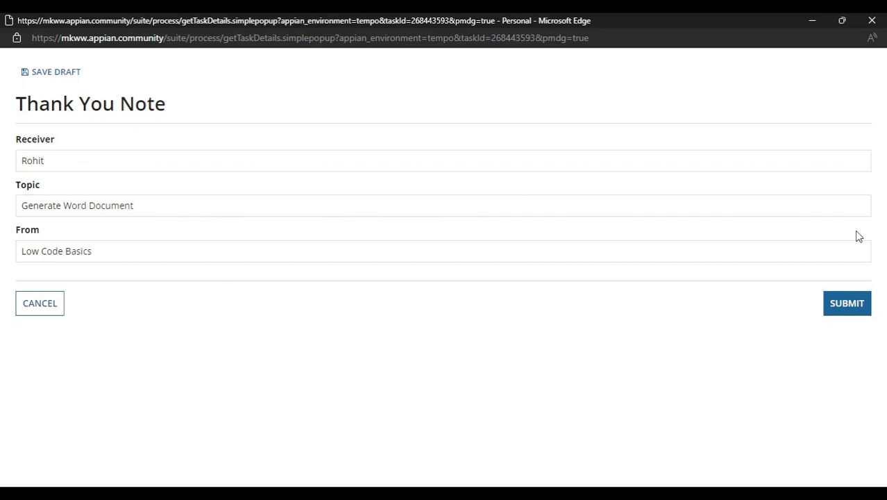
{"action": "left_click", "coordinate": [849, 308]}
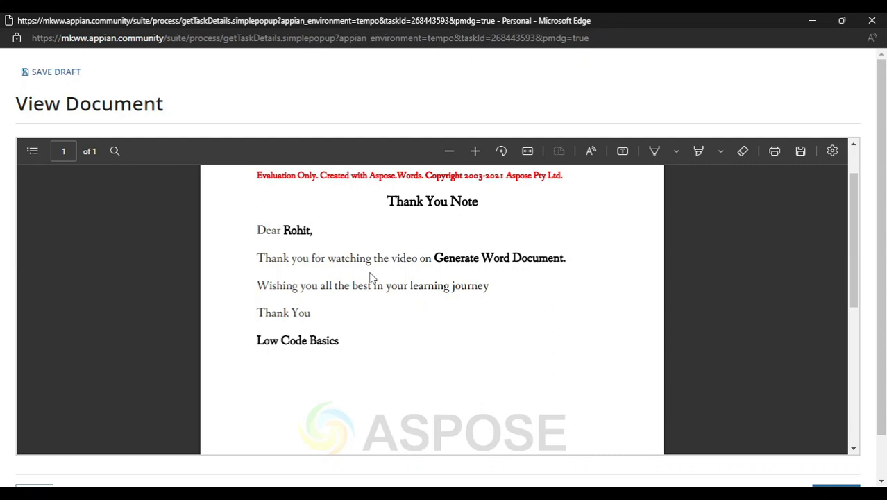
Return from the regenerated PDF to the form once more and submit it with a third receiver's name
{"action": "scroll", "coordinate": [370, 278], "scroll_direction": "down", "scroll_amount": 5}
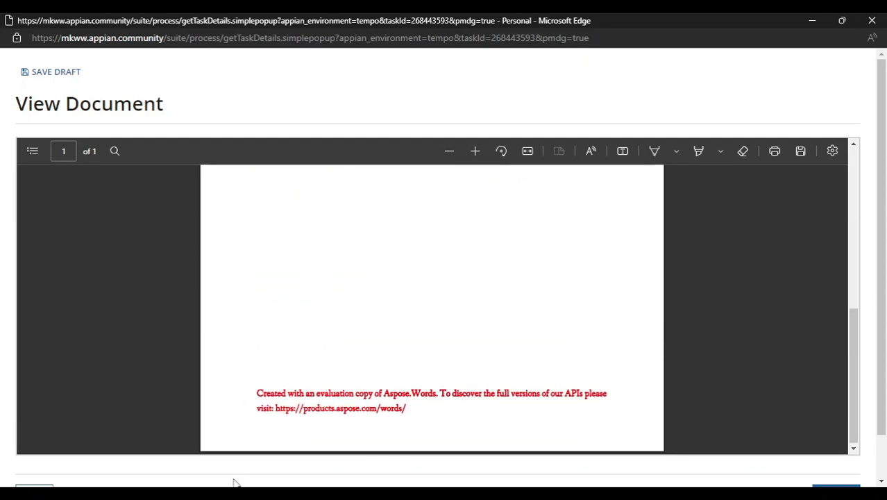
{"action": "scroll", "coordinate": [234, 479], "scroll_direction": "down", "scroll_amount": 1}
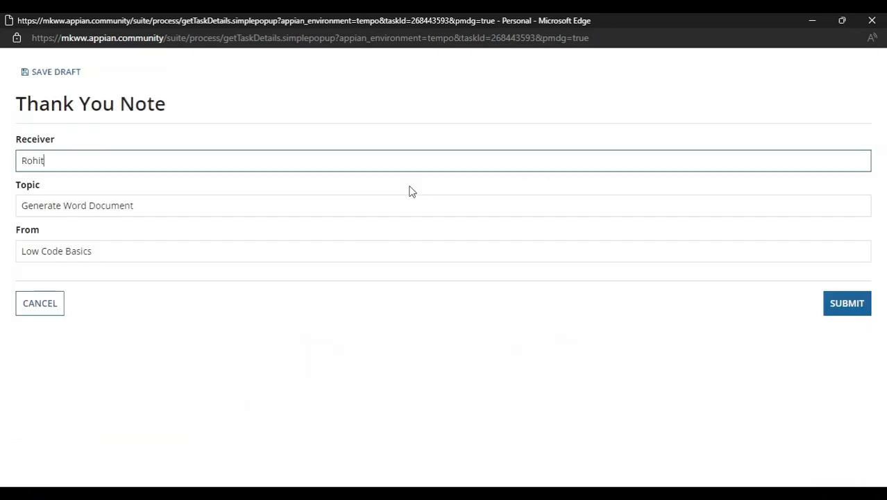
{"action": "double_click", "coordinate": [132, 163]}
{"action": "key", "text": "BackSpace"}
{"action": "left_click", "coordinate": [848, 304]}
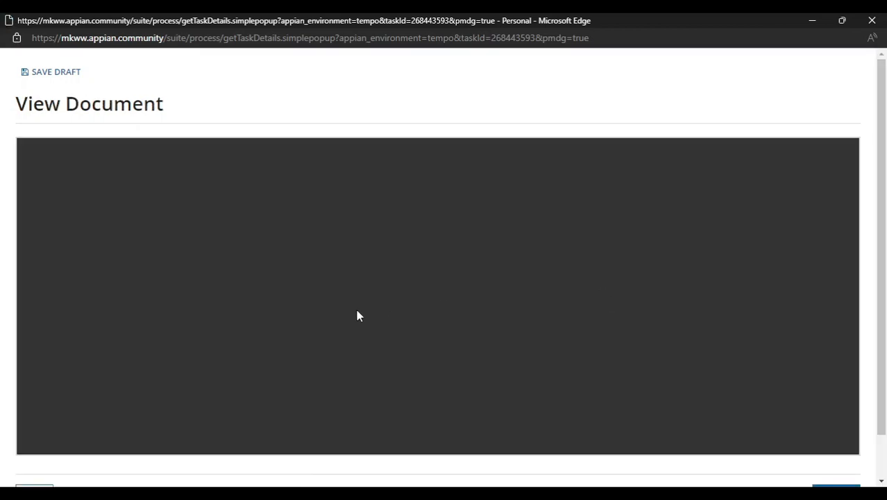
Review the latest thank-you note PDF, submit the View Document form and close the task window
{"action": "scroll", "coordinate": [394, 317], "scroll_direction": "up", "scroll_amount": 5}
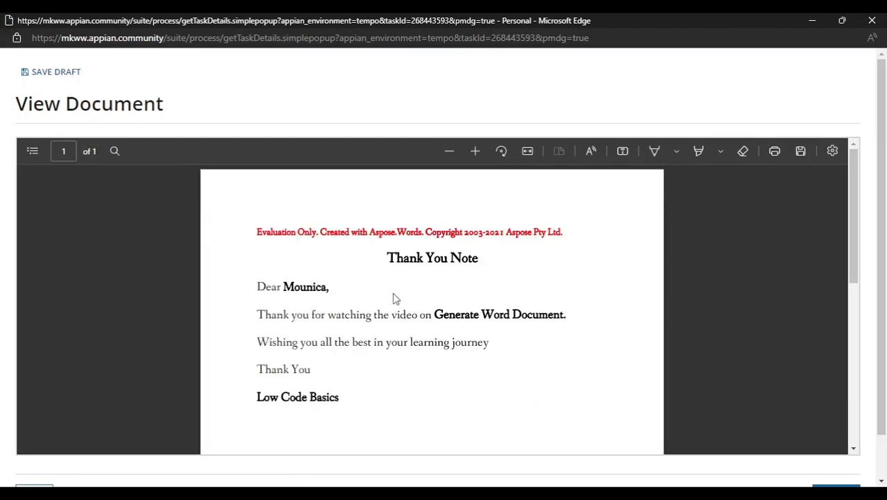
{"action": "scroll", "coordinate": [372, 406], "scroll_direction": "down", "scroll_amount": 3}
{"action": "scroll", "coordinate": [372, 407], "scroll_direction": "up", "scroll_amount": 3}
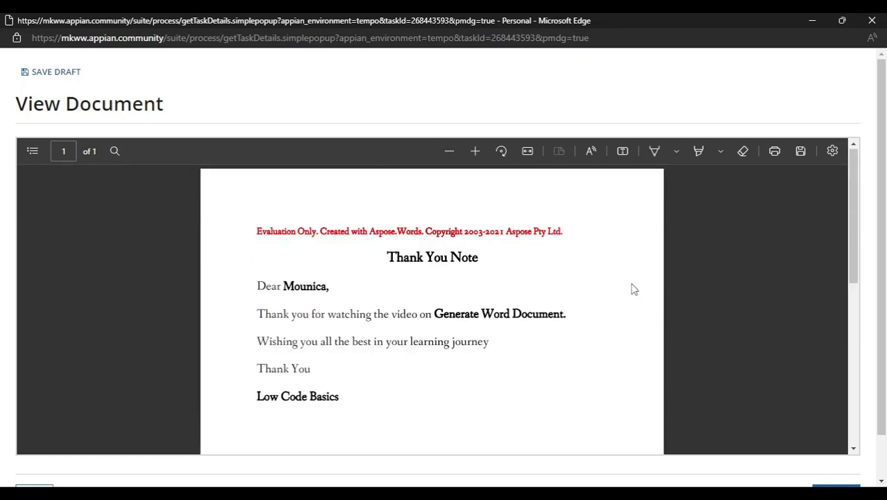
{"action": "scroll", "coordinate": [633, 288], "scroll_direction": "down", "scroll_amount": 3}
{"action": "scroll", "coordinate": [640, 73], "scroll_direction": "down", "scroll_amount": 2}
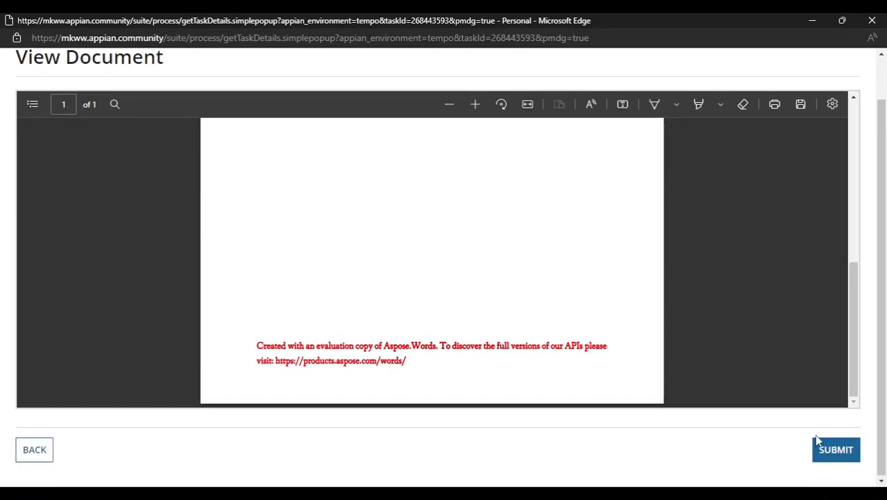
{"action": "left_click", "coordinate": [843, 453]}
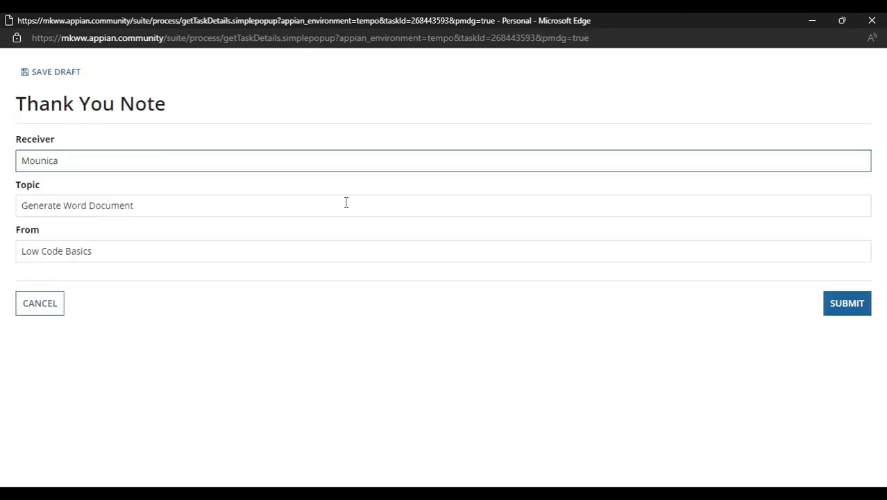
{"action": "left_click", "coordinate": [872, 20]}
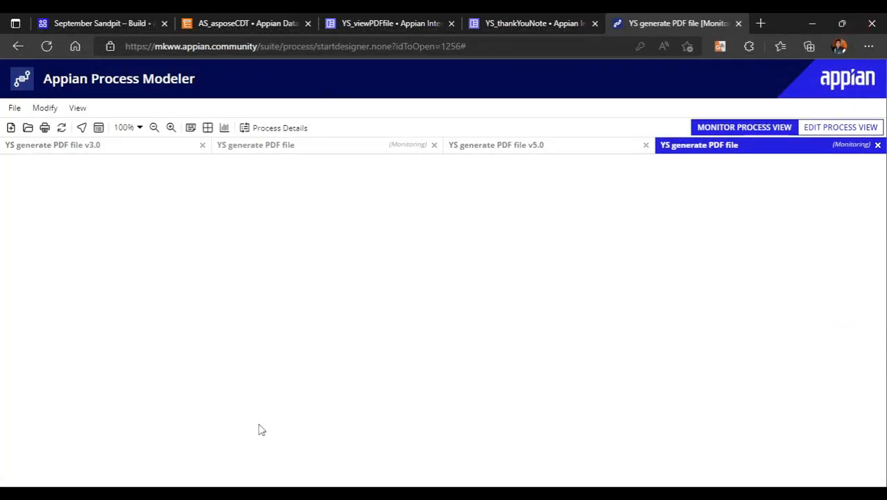
{"action": "left_click", "coordinate": [527, 154]}
{"action": "left_click", "coordinate": [687, 147]}
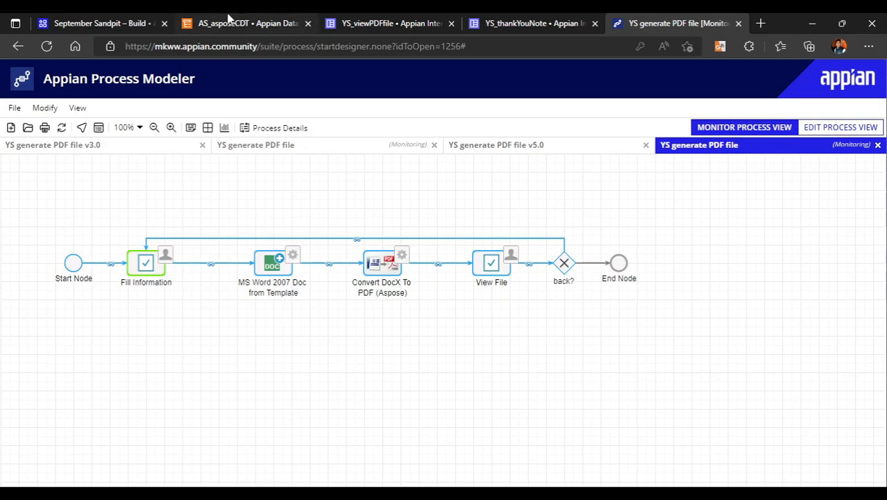
Examine the field names and types of the AS_asposeCDT data type
{"action": "left_click", "coordinate": [229, 20]}
{"action": "scroll", "coordinate": [233, 366], "scroll_direction": "down", "scroll_amount": 10}
{"action": "scroll", "coordinate": [209, 334], "scroll_direction": "up", "scroll_amount": 10}
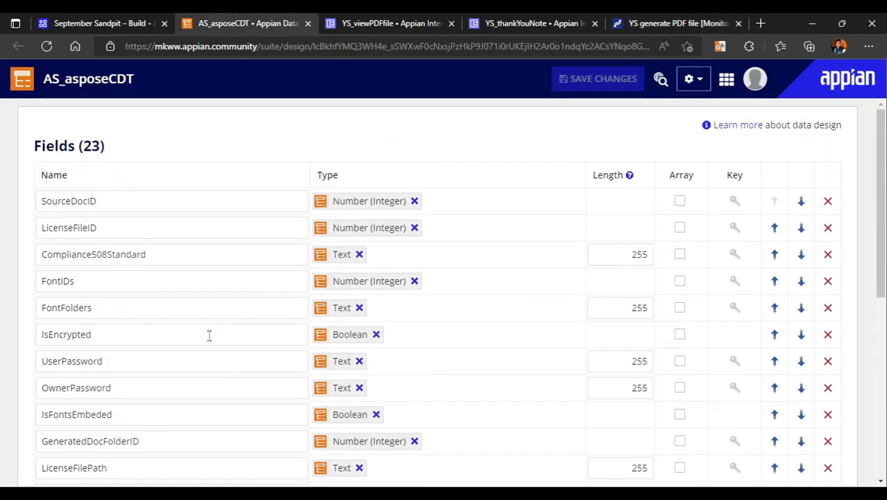
{"action": "left_click", "coordinate": [132, 226]}
{"action": "scroll", "coordinate": [164, 358], "scroll_direction": "down", "scroll_amount": 5}
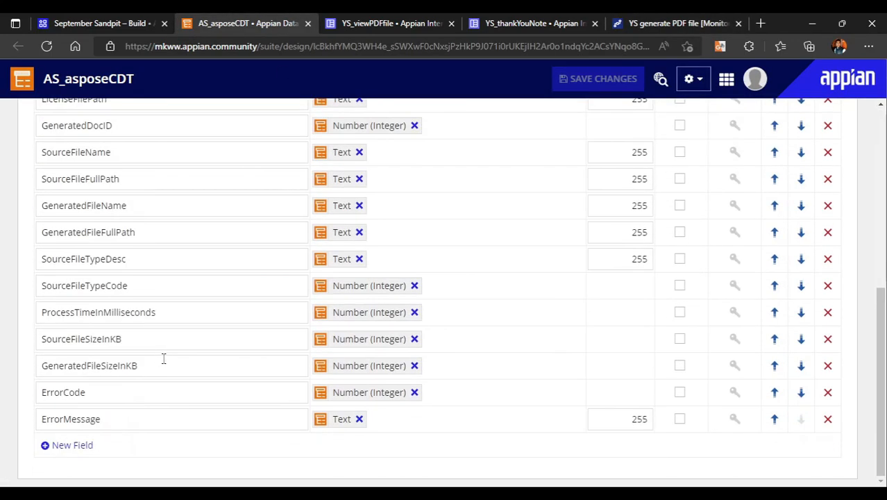
{"action": "scroll", "coordinate": [164, 358], "scroll_direction": "up", "scroll_amount": 5}
{"action": "left_click", "coordinate": [211, 243]}
{"action": "left_click", "coordinate": [135, 193]}
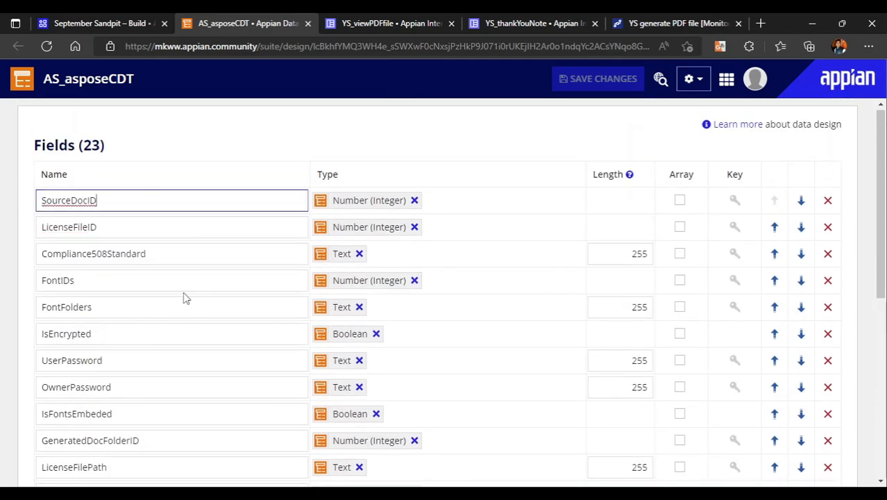
{"action": "scroll", "coordinate": [185, 297], "scroll_direction": "down", "scroll_amount": 5}
{"action": "scroll", "coordinate": [177, 368], "scroll_direction": "up", "scroll_amount": 5}
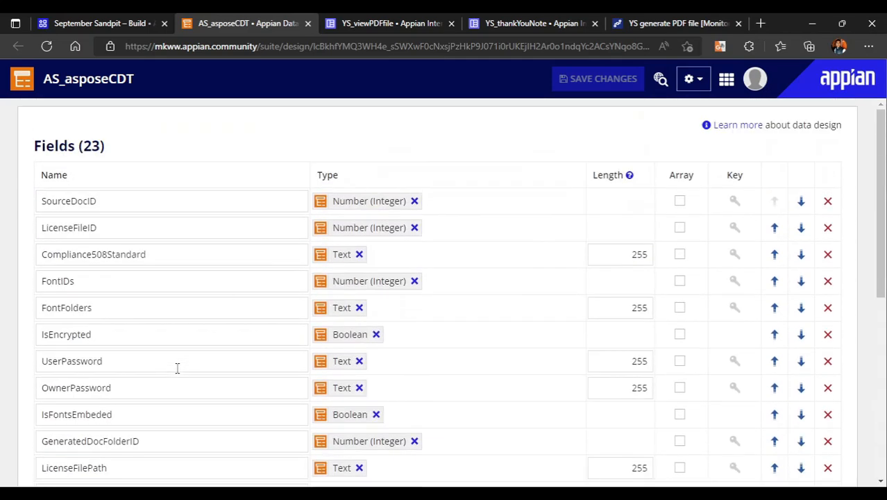
{"action": "left_click", "coordinate": [230, 303]}
Open the process details of the monitored YS generate PDF file instance, dismiss them and close its monitoring view
{"action": "left_click", "coordinate": [637, 19]}
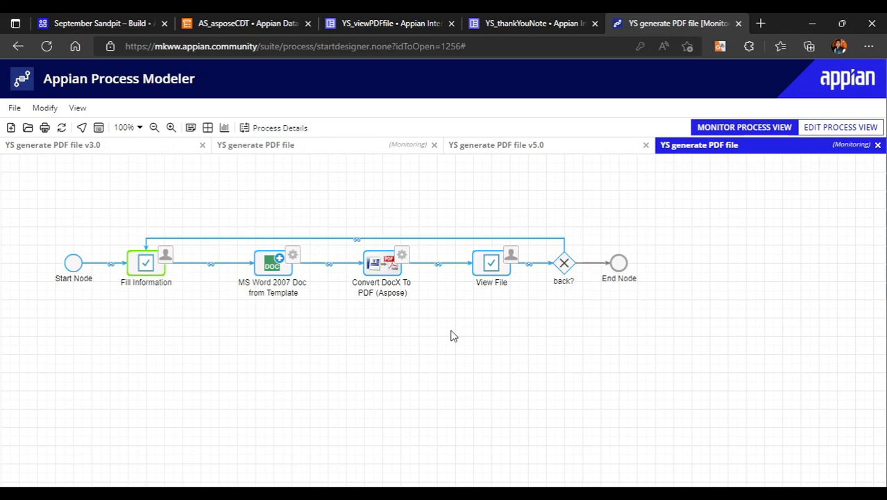
{"action": "left_click", "coordinate": [278, 128]}
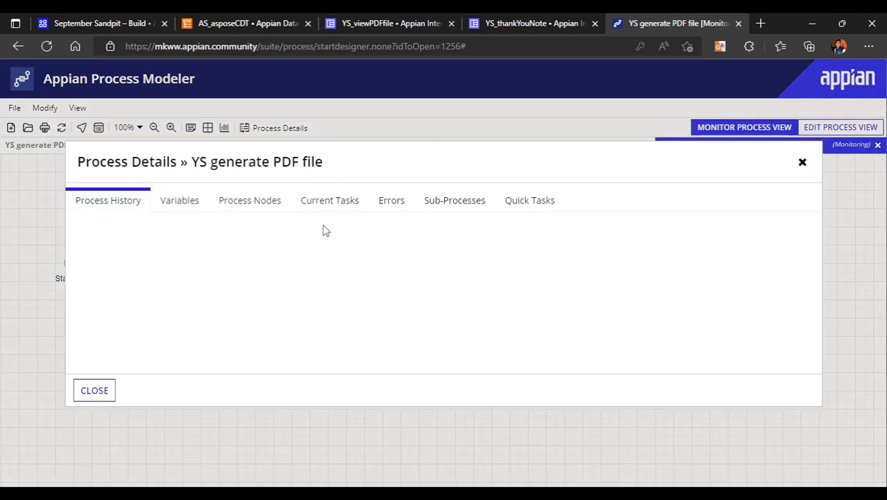
{"action": "left_click", "coordinate": [95, 391]}
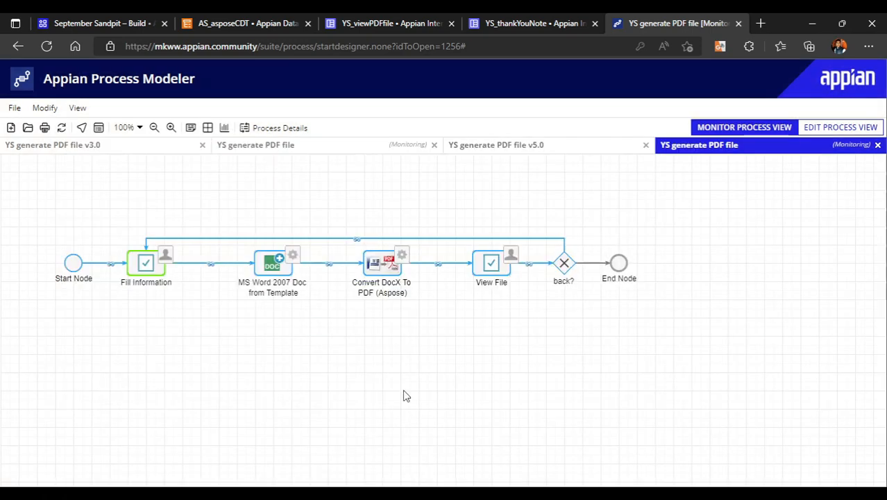
{"action": "left_click", "coordinate": [877, 147]}
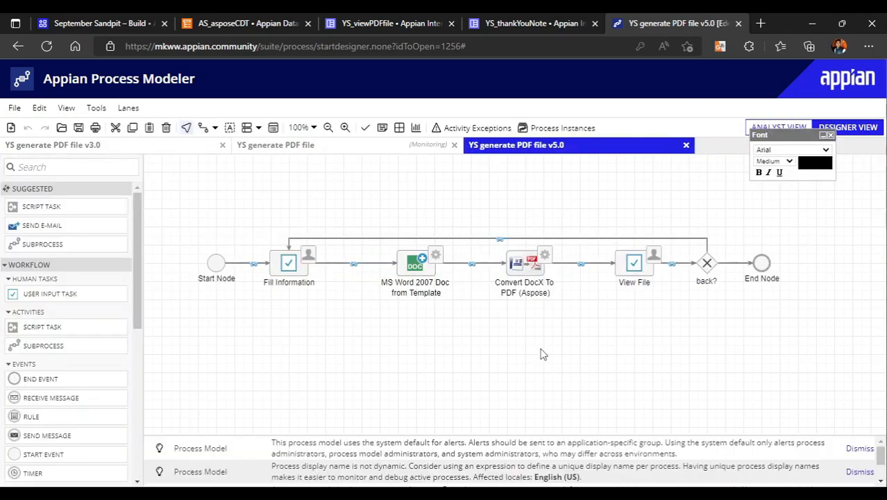